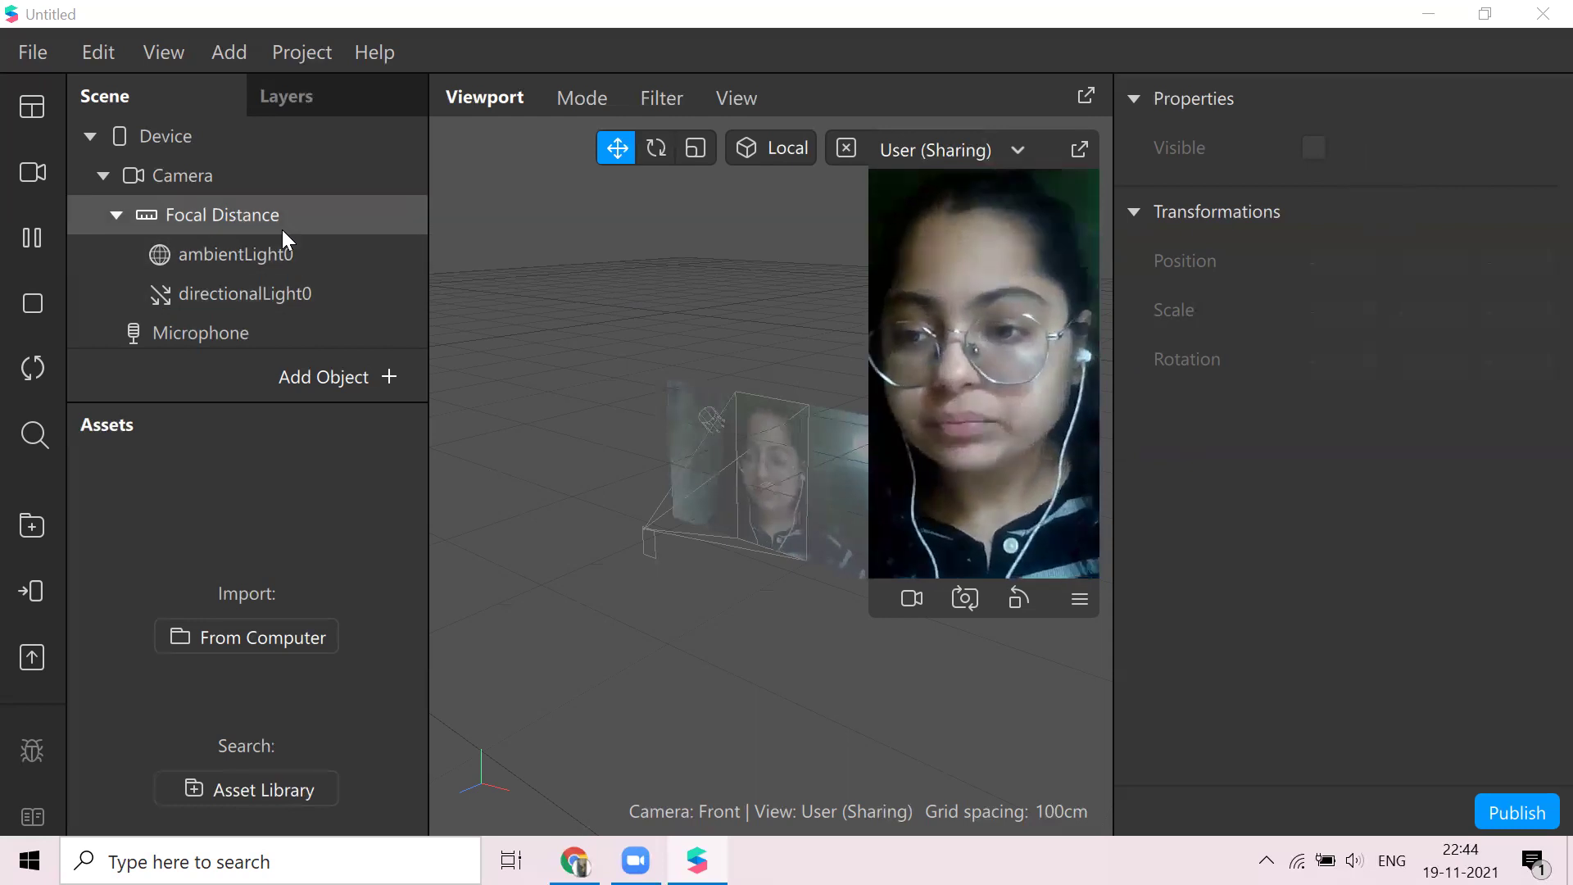
# Add a face tracker to the scene under Focal Distance
pyautogui.click(105, 177)
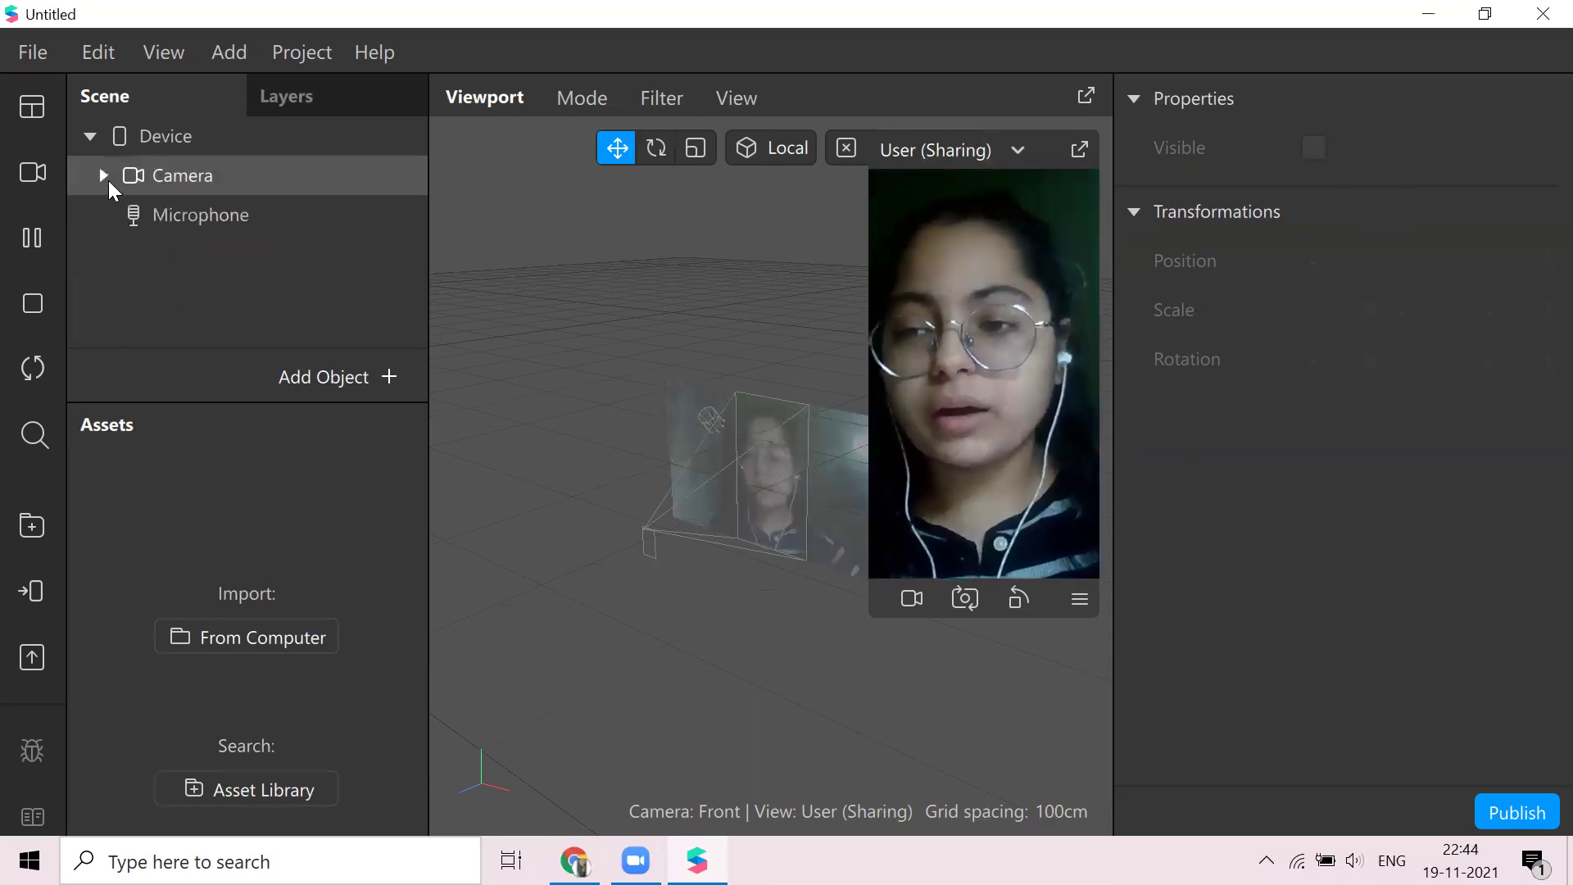
pyautogui.click(107, 178)
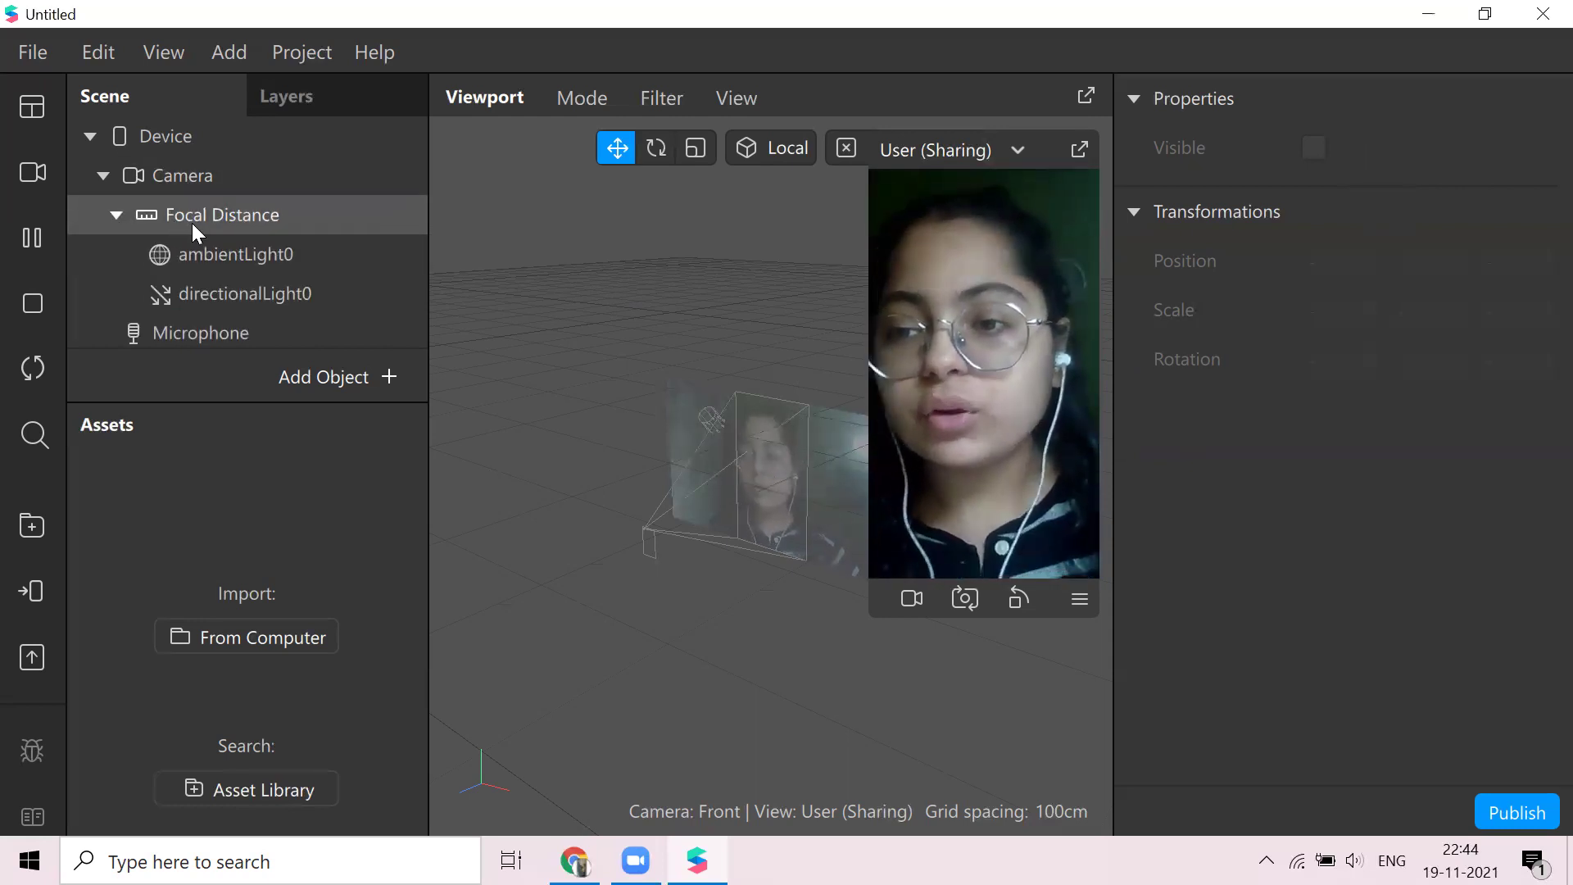
pyautogui.rightClick(215, 210)
pyautogui.moveTo(446, 233)
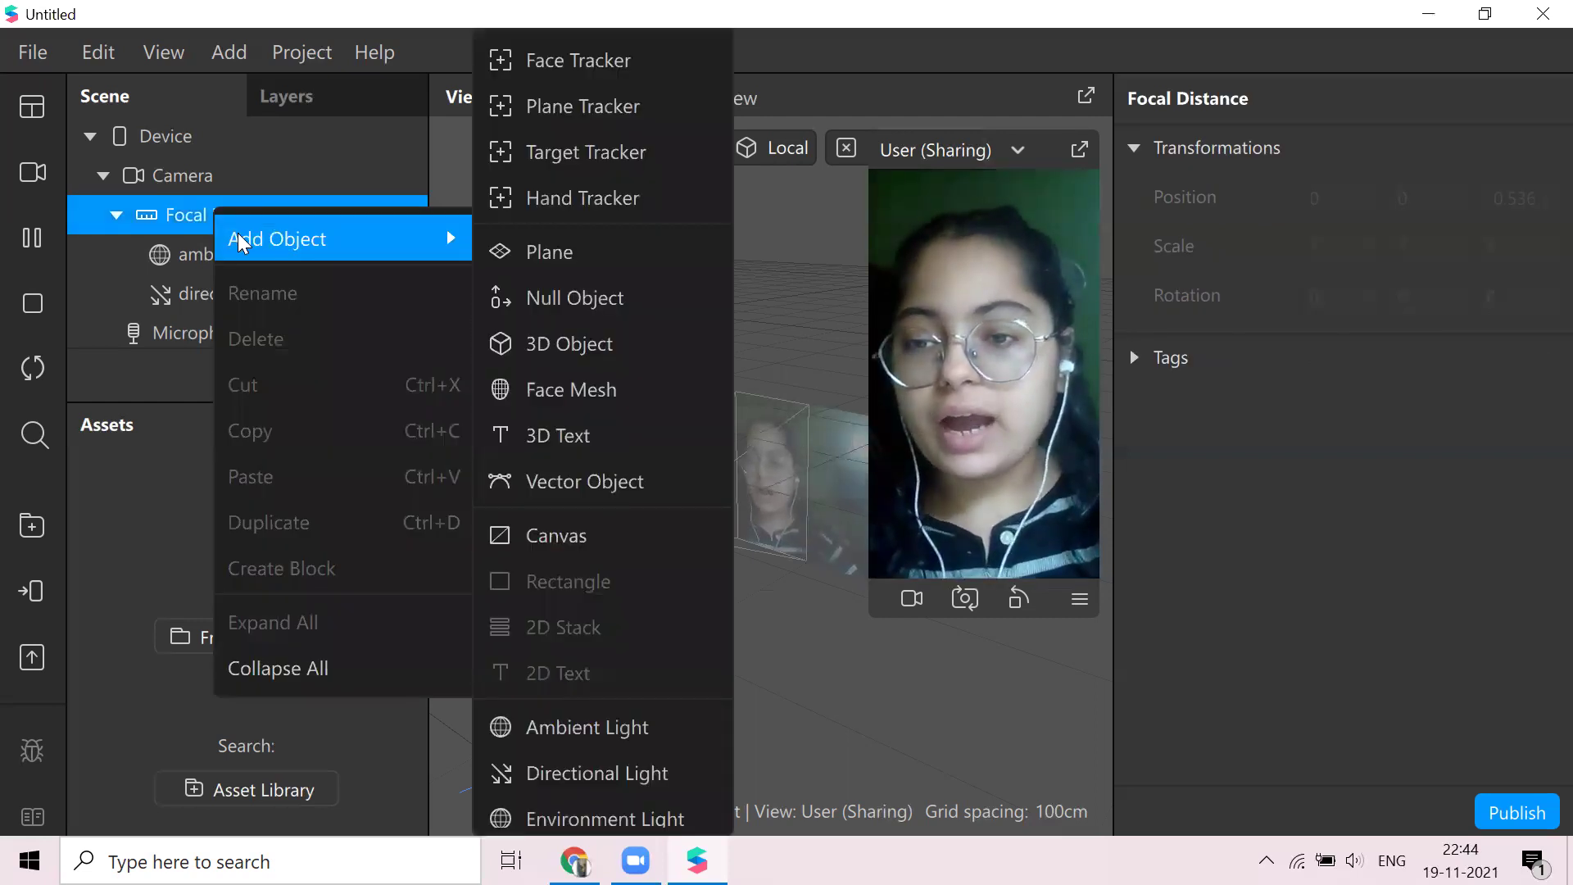
pyautogui.click(688, 66)
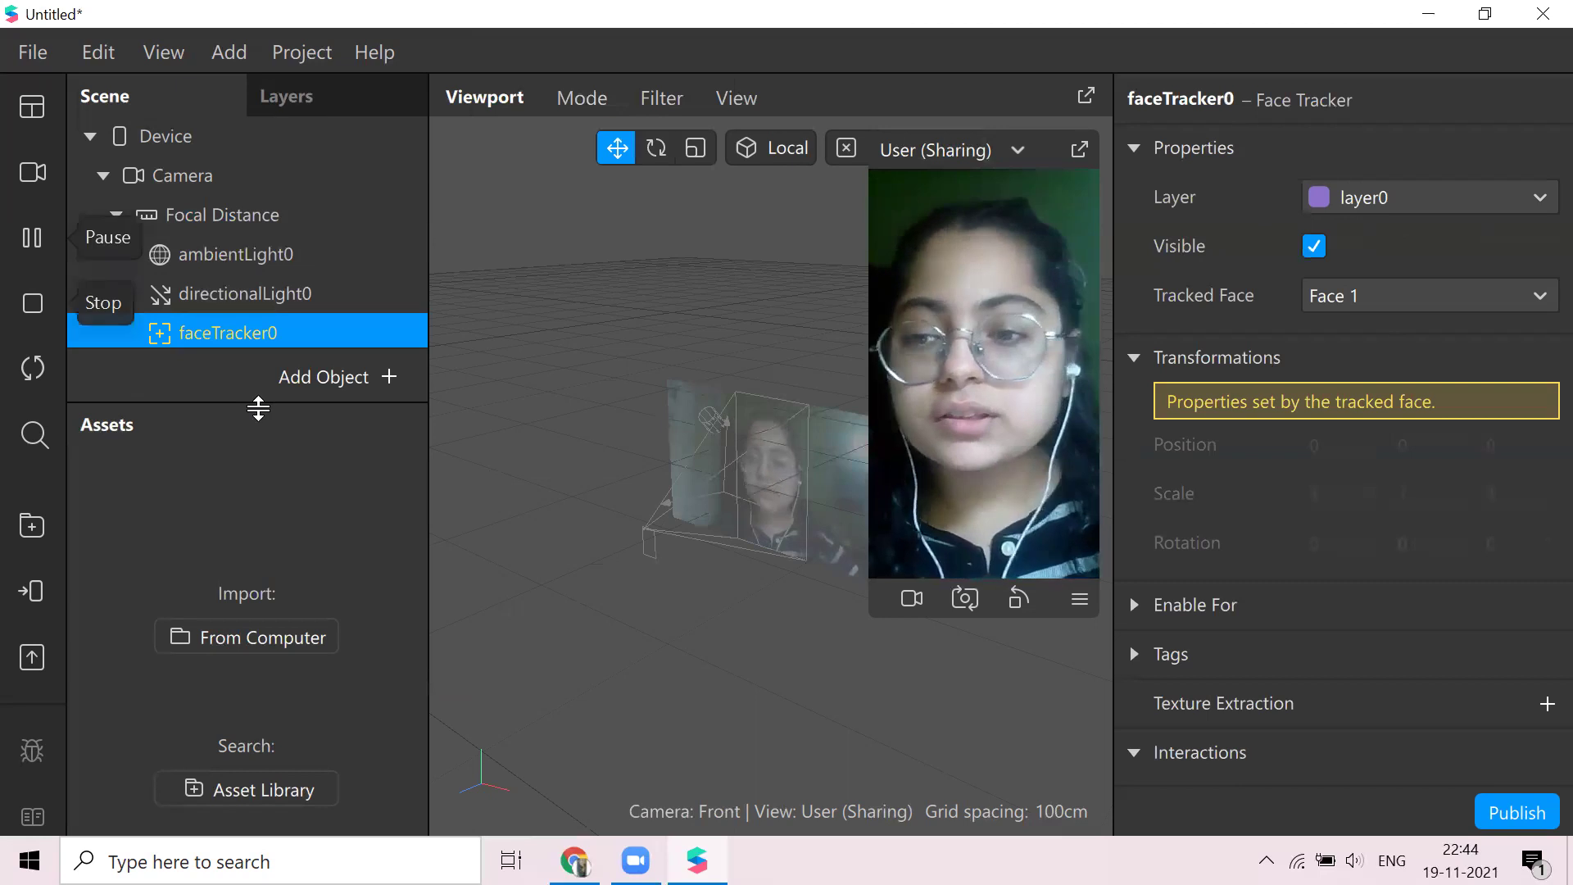
# Add a face mesh as a child of the face tracker
pyautogui.scroll(-1, 240, 292)
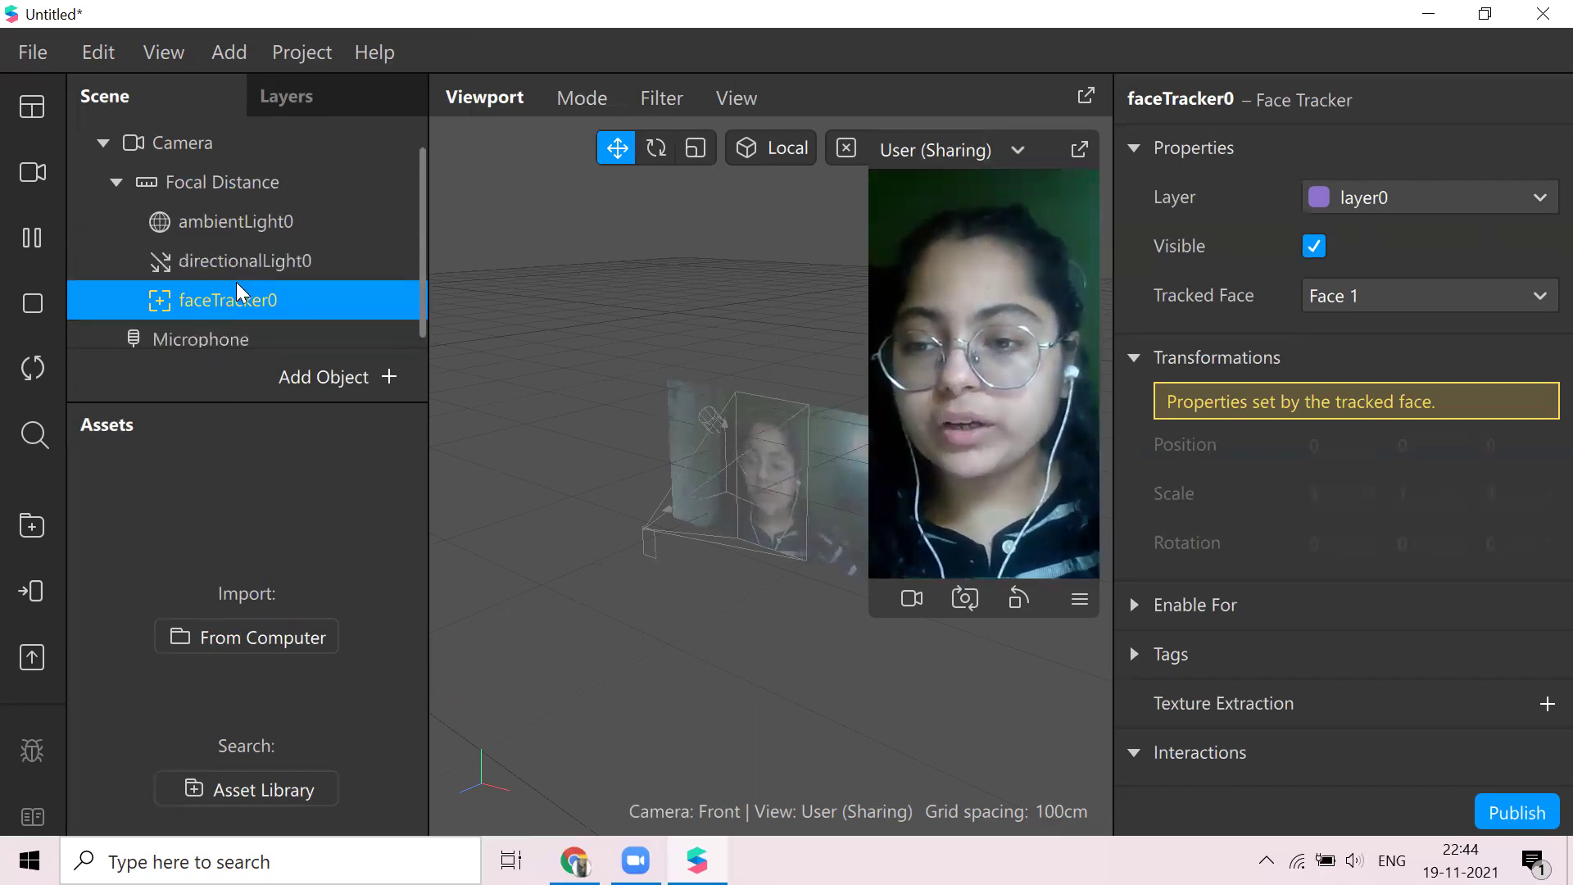
pyautogui.rightClick(236, 301)
pyautogui.moveTo(442, 333)
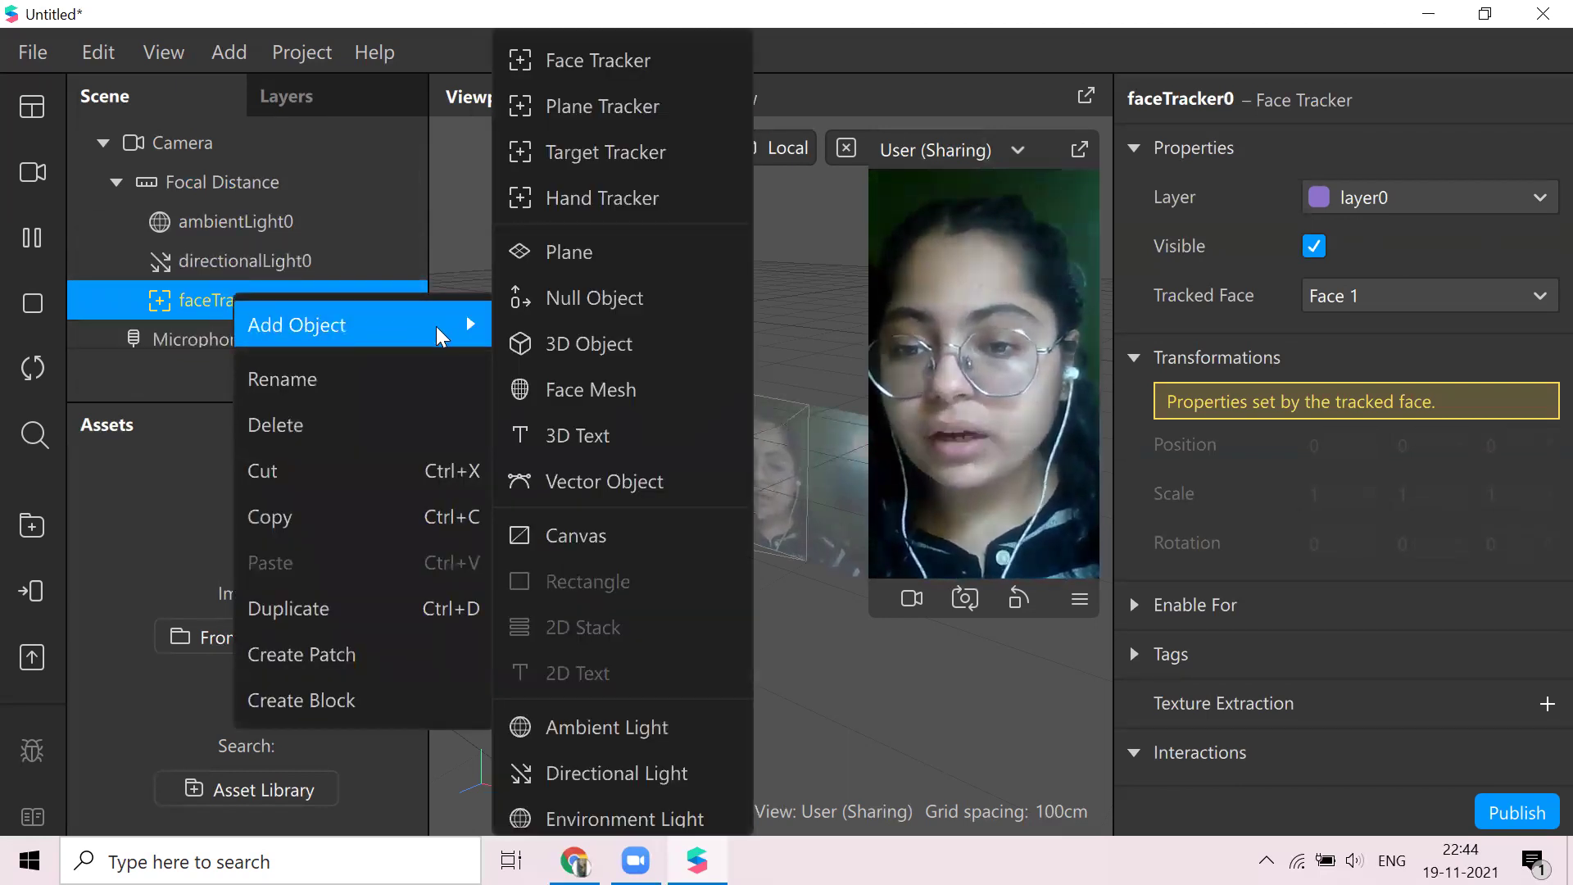
pyautogui.click(563, 391)
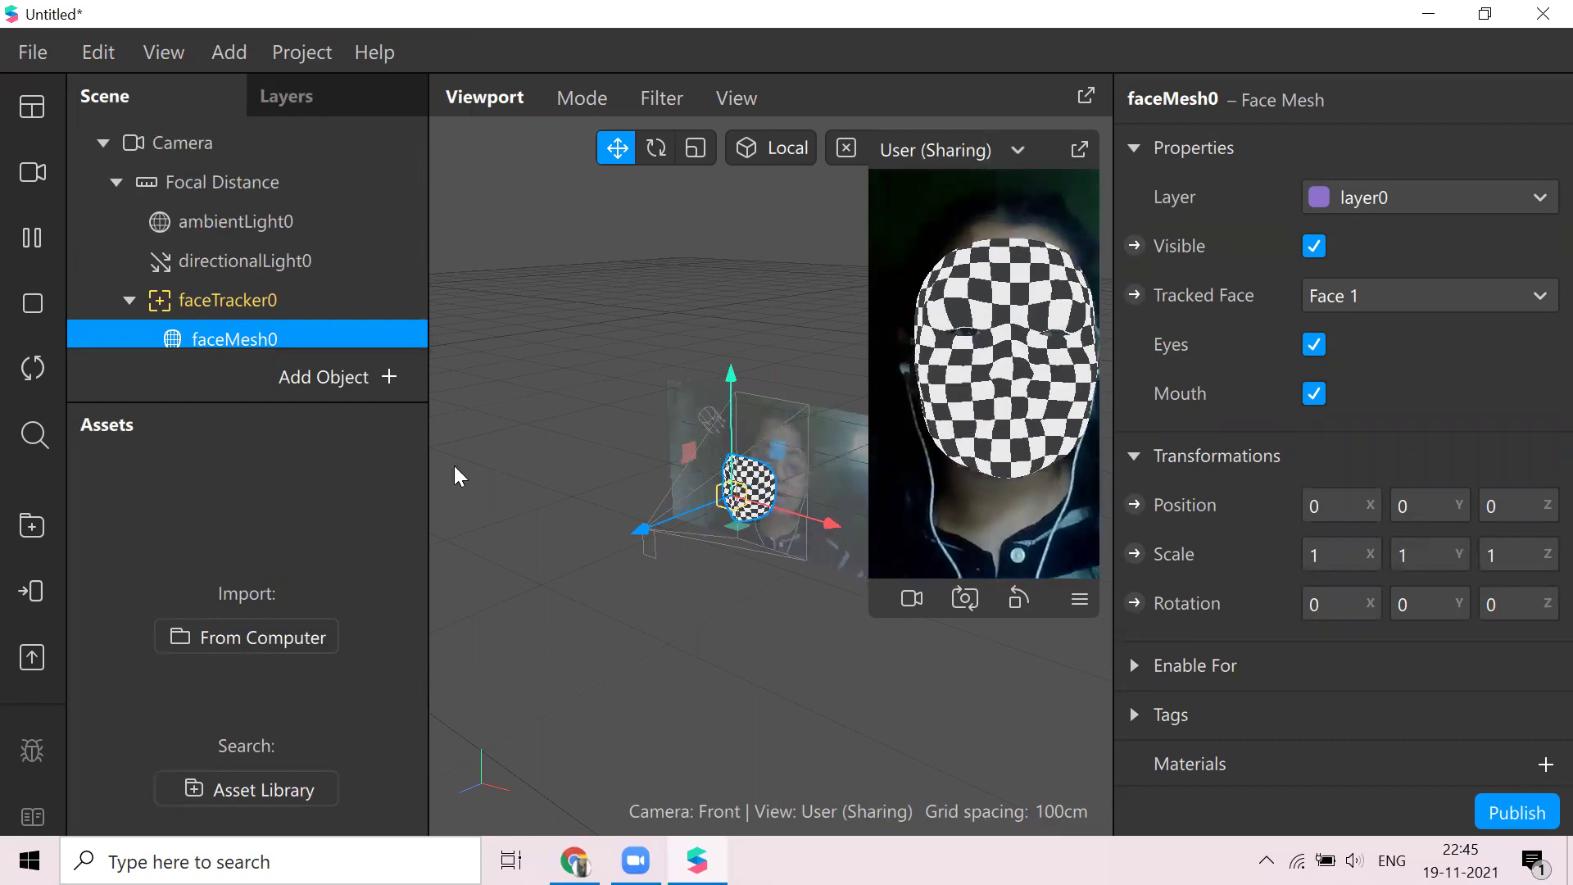
# Create a new material for the face mesh and rename it "retouch"
pyautogui.scroll(-2, 1266, 270)
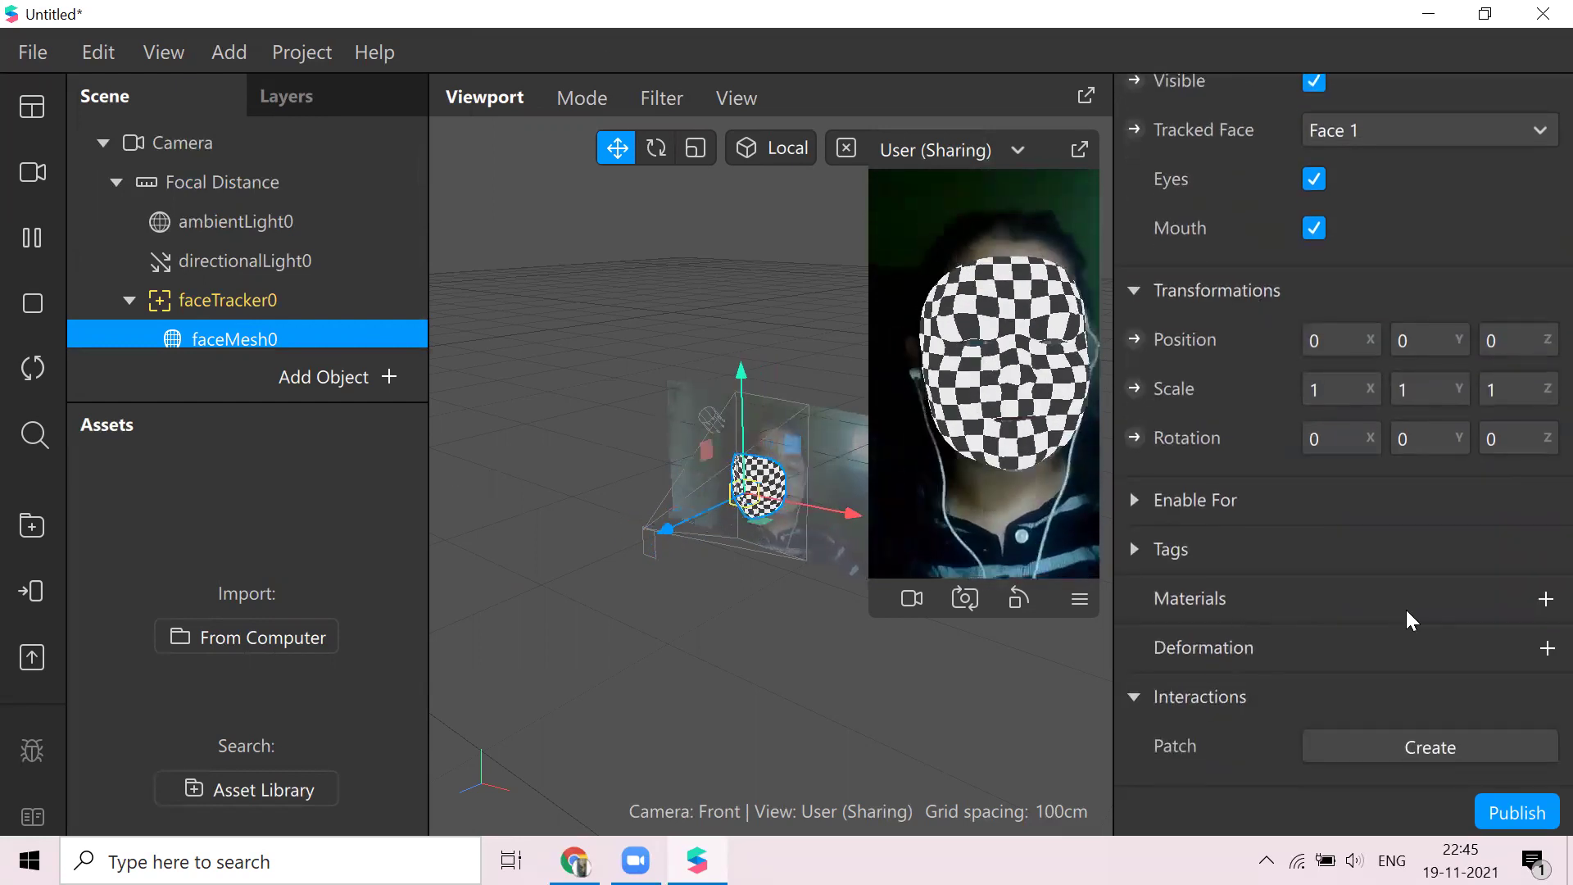
pyautogui.click(1541, 603)
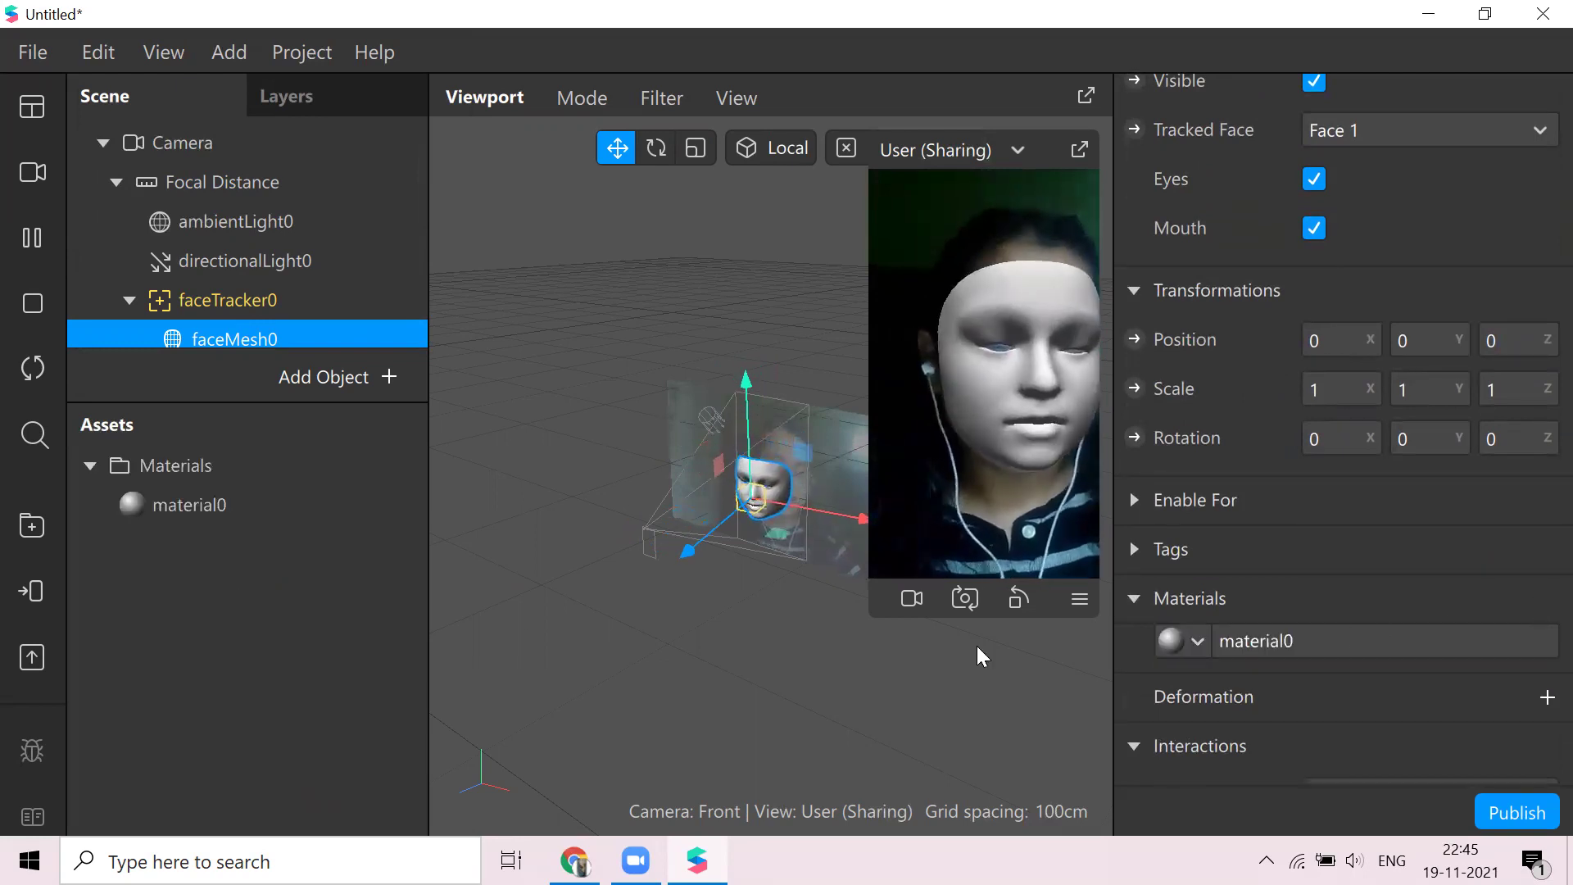
pyautogui.rightClick(201, 510)
pyautogui.click(212, 535)
pyautogui.press('BackSpace')
pyautogui.write('retouch')
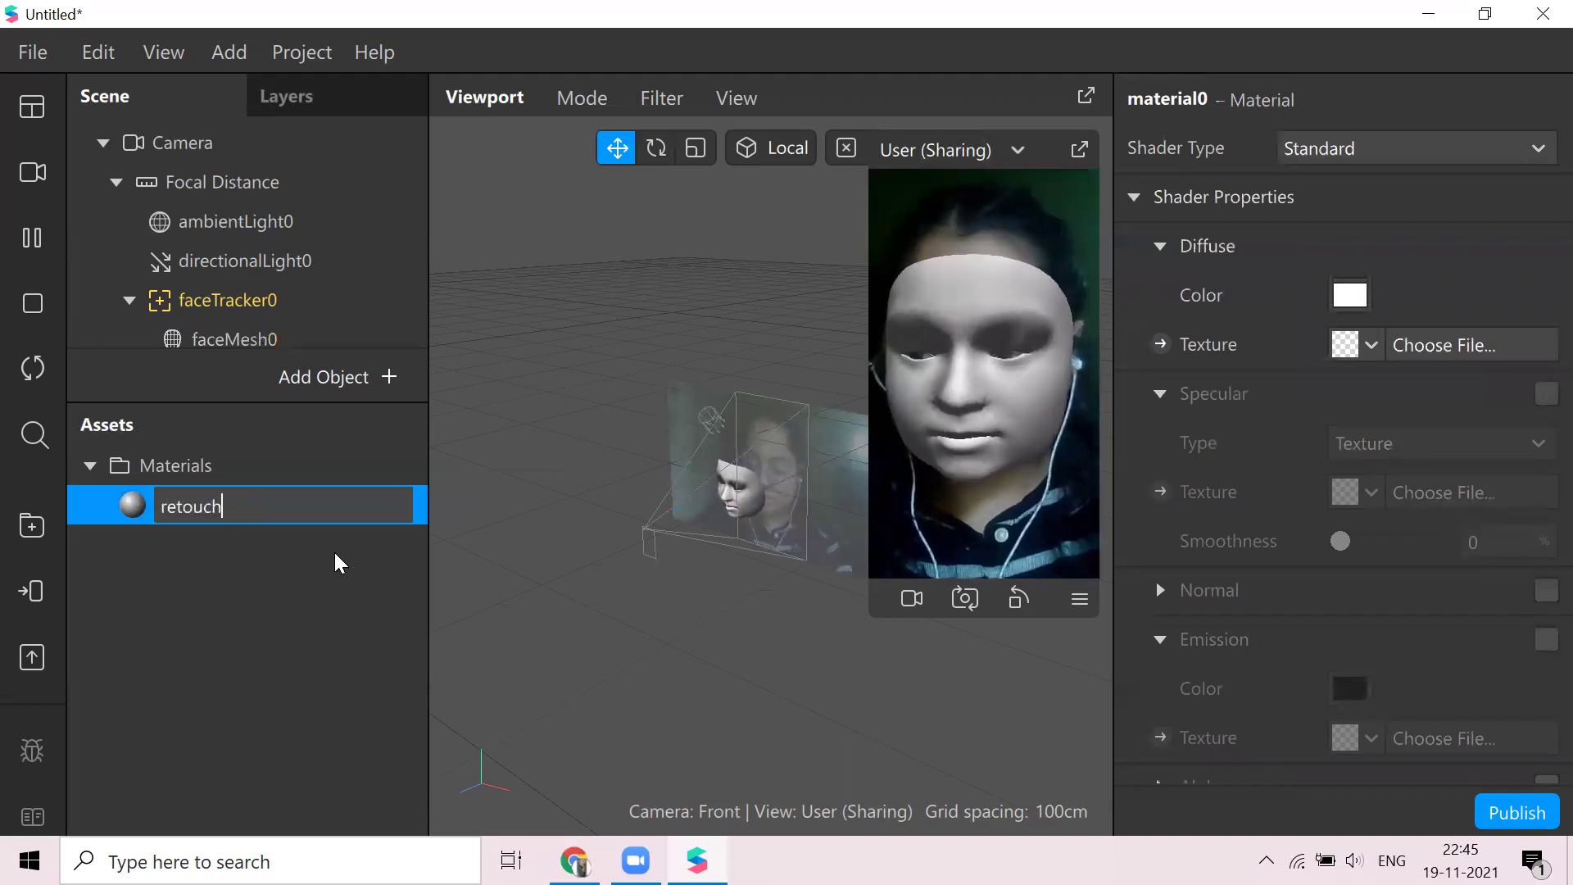
pyautogui.press('Return')
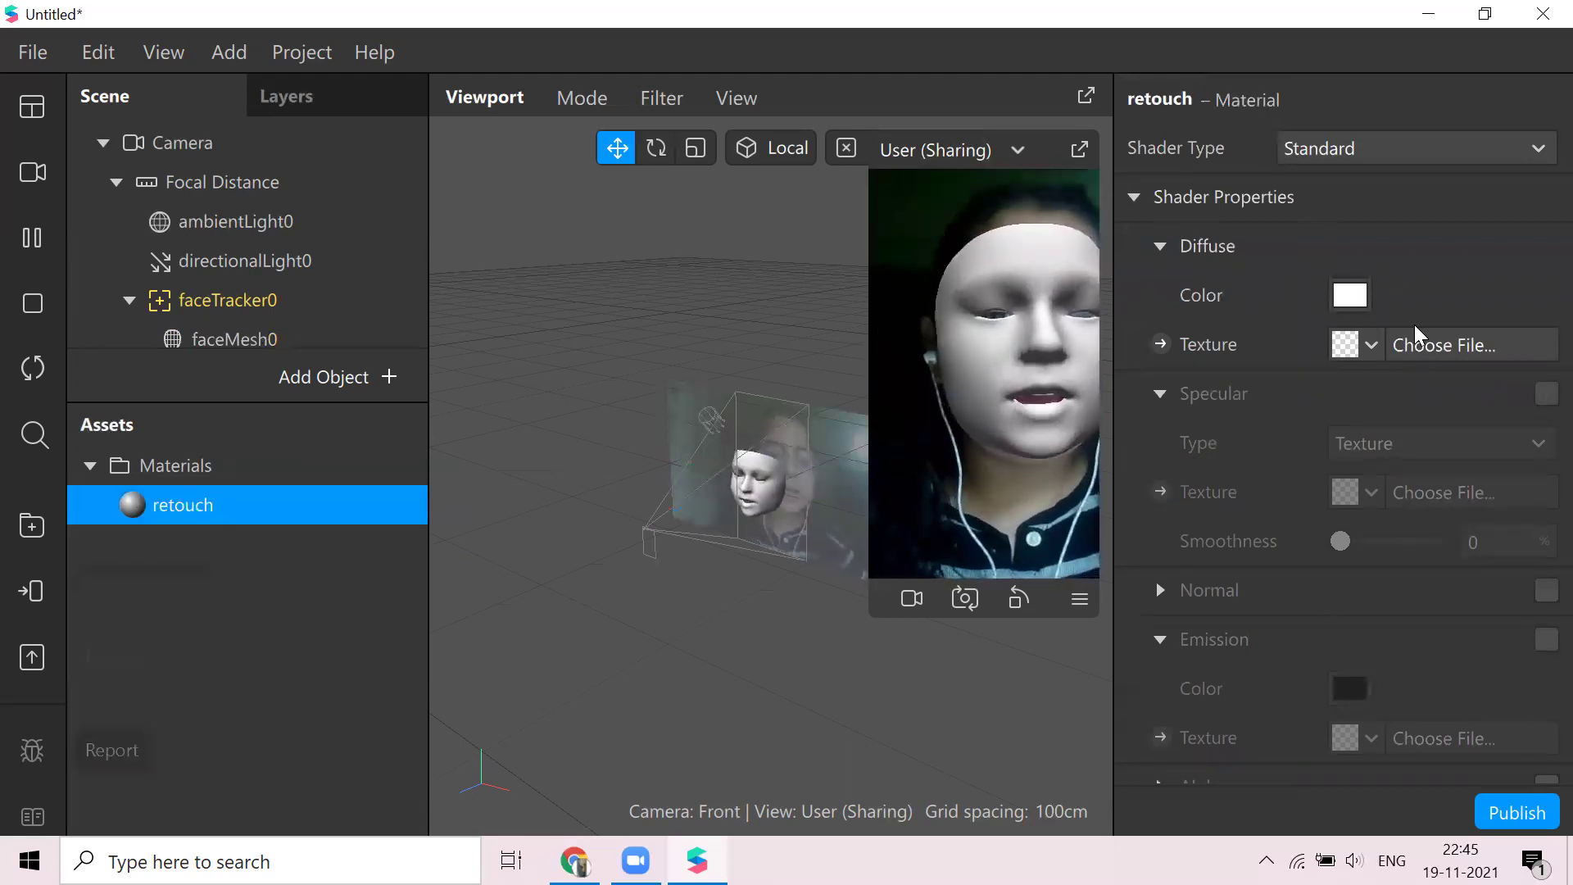
# Change the retouch material's shader type to Retouching and set its skin smoothing to 45%
pyautogui.click(1385, 142)
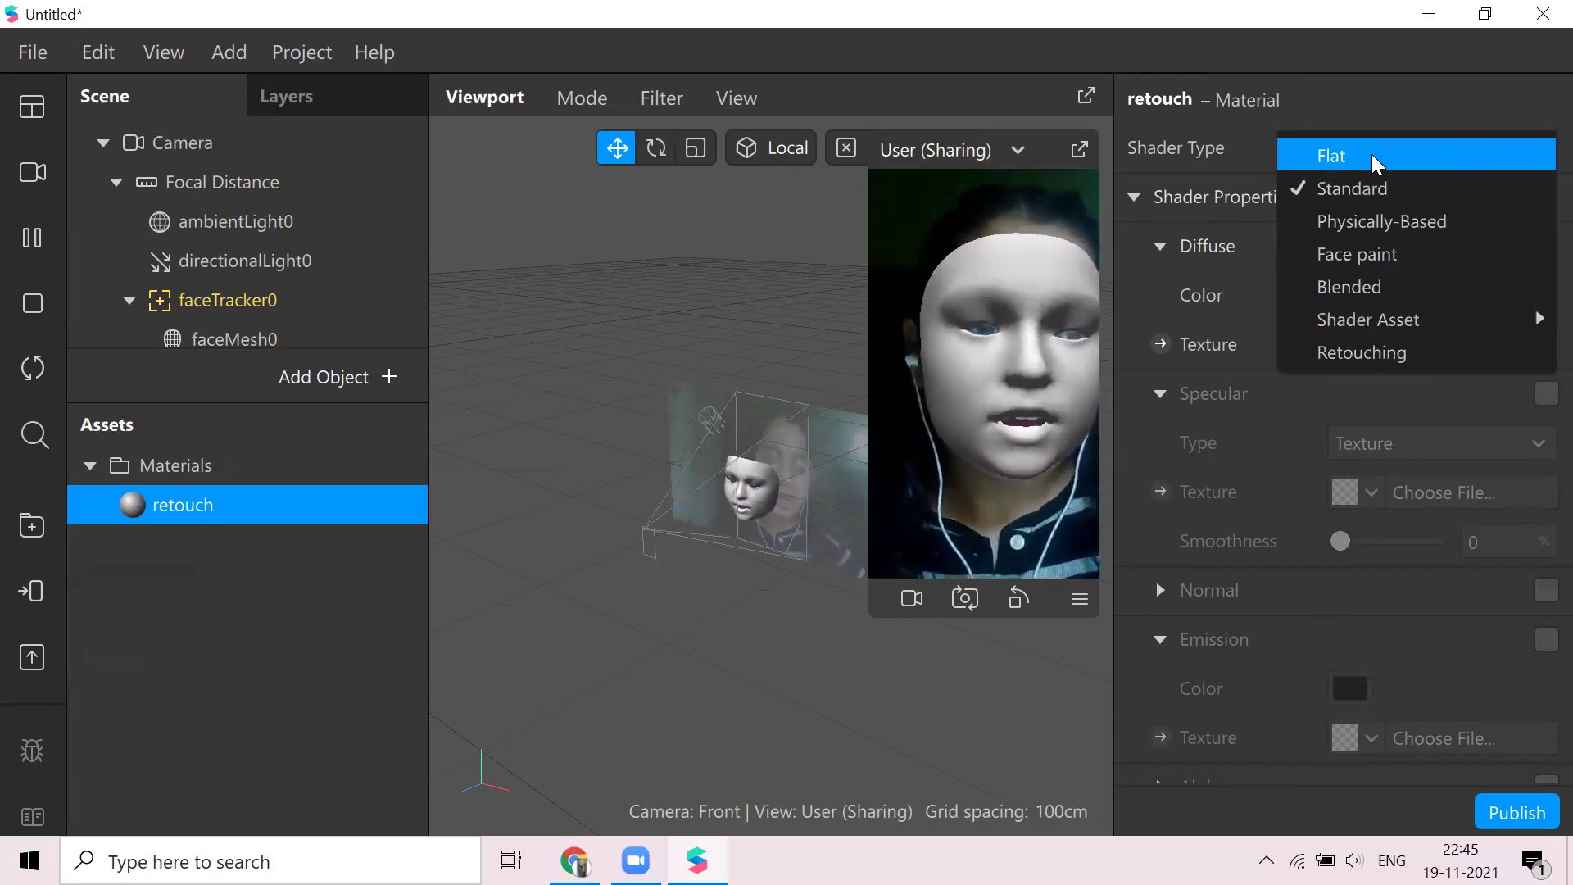
pyautogui.click(1359, 351)
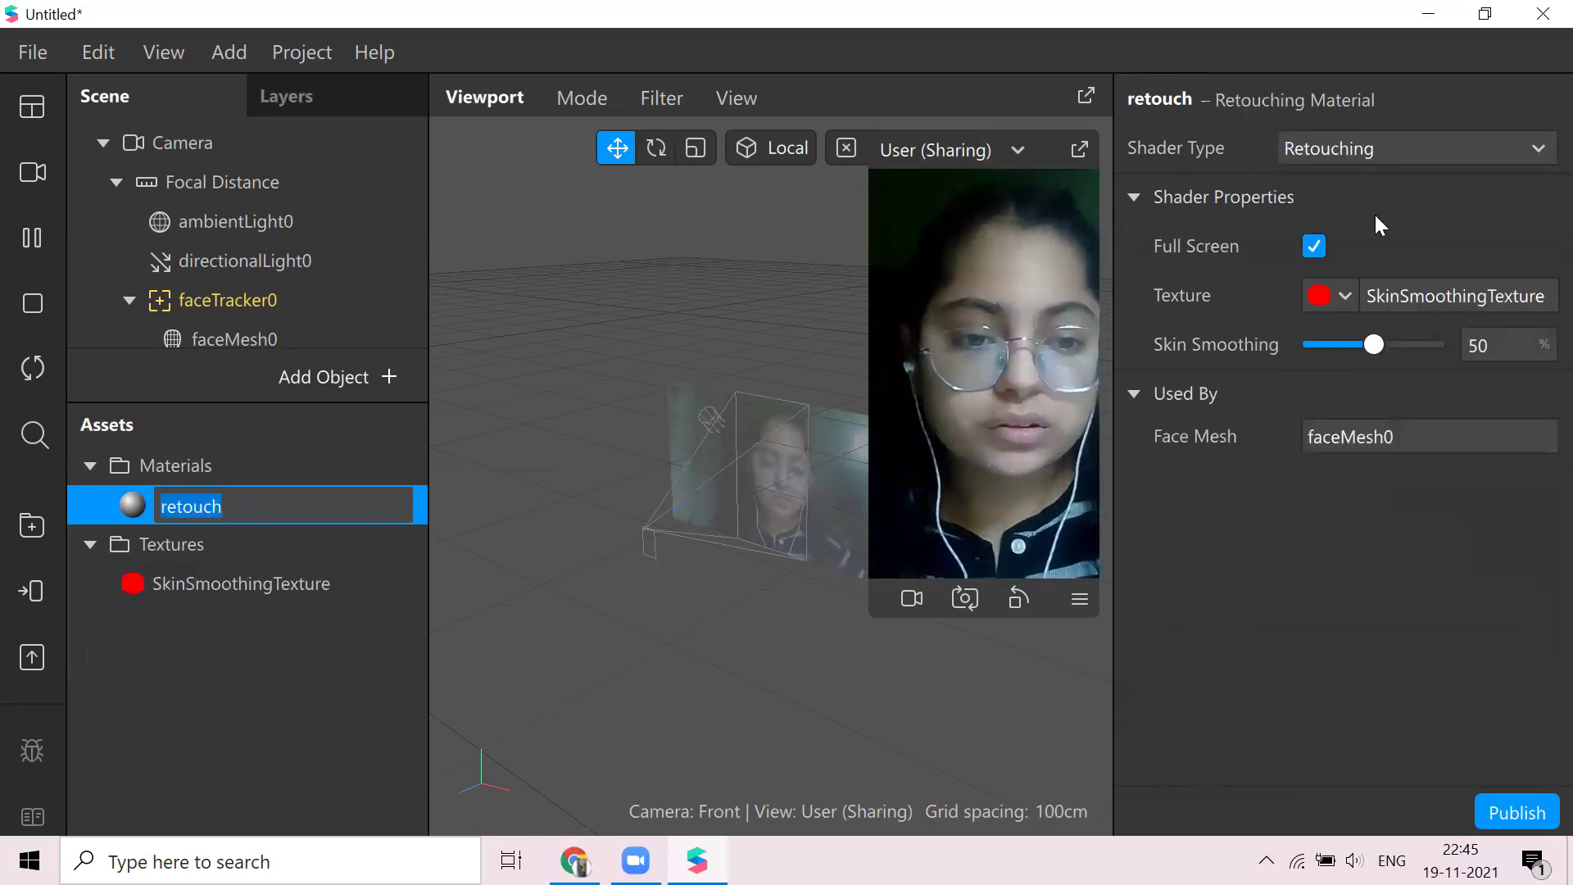
pyautogui.moveTo(1379, 341); pyautogui.dragTo(1447, 354)
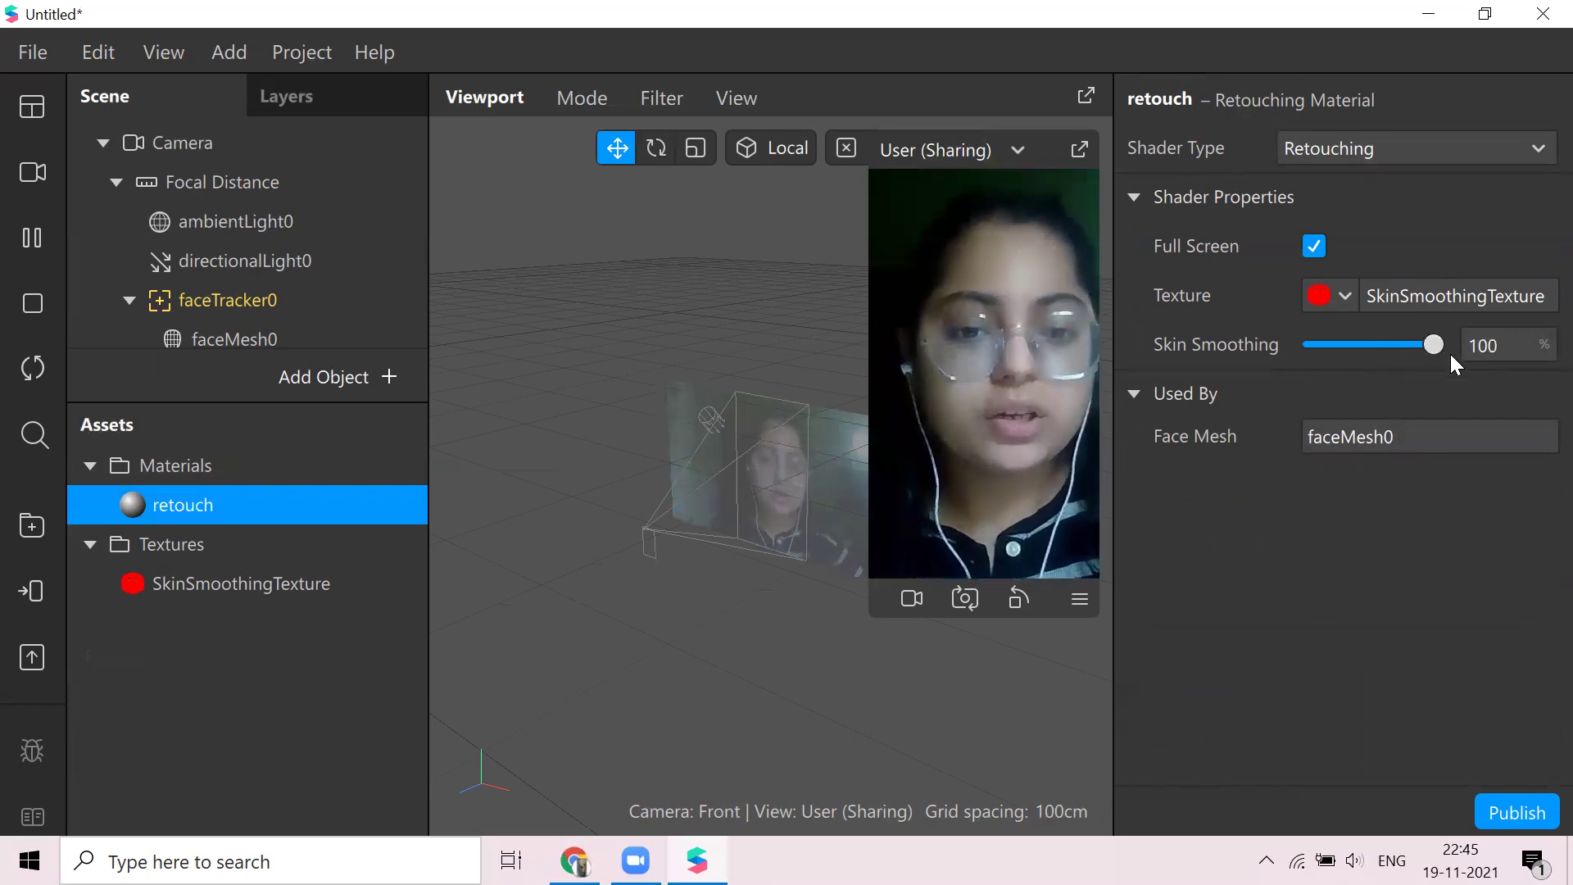
pyautogui.moveTo(1307, 346); pyautogui.dragTo(1382, 354)
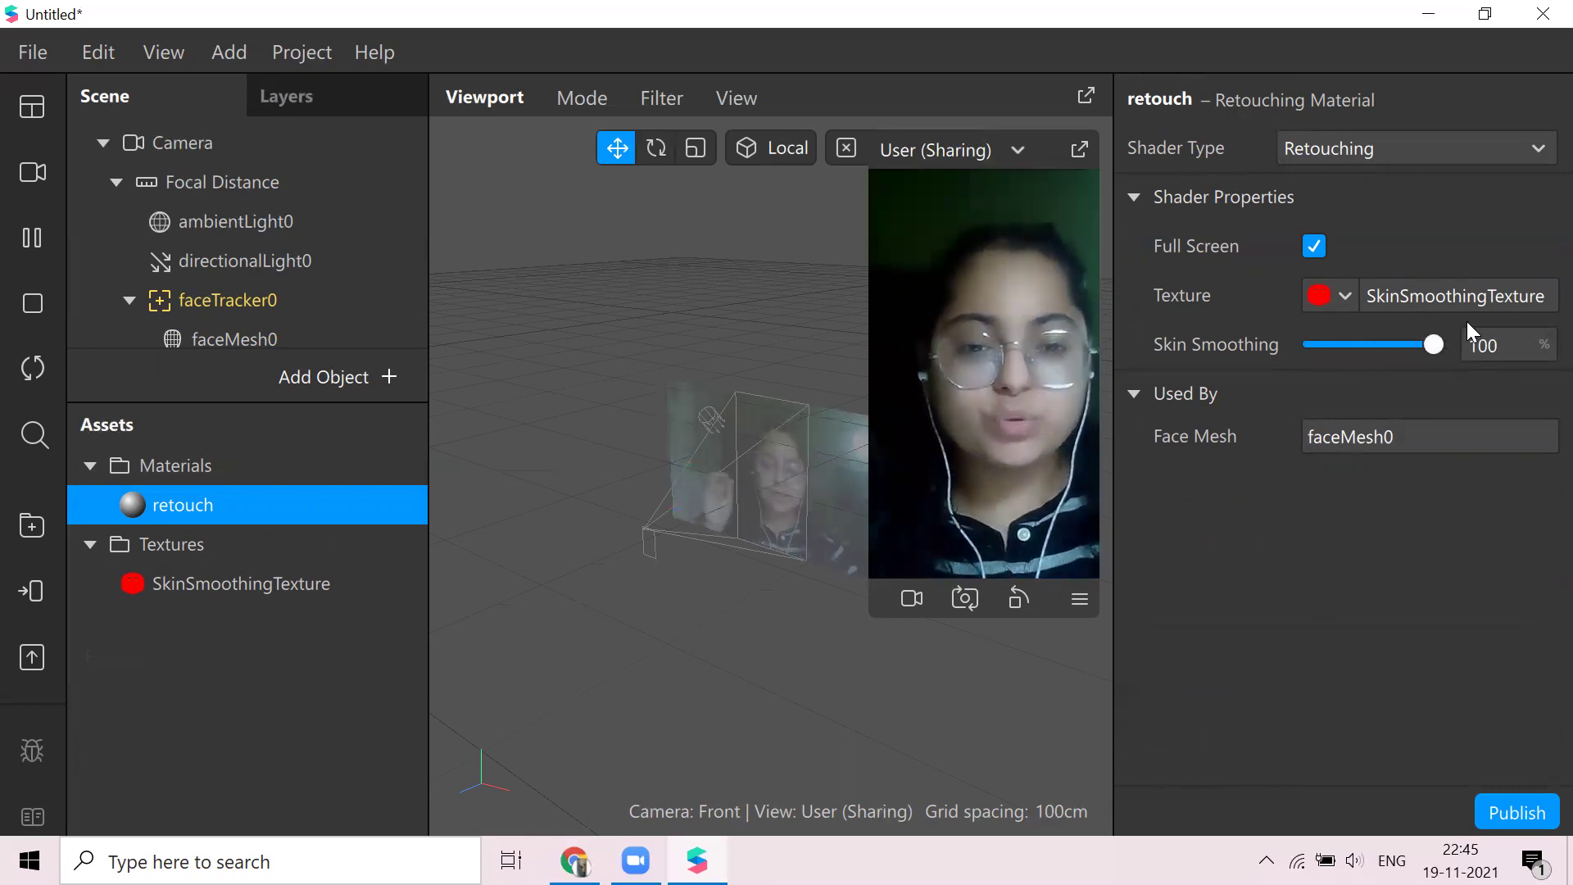
pyautogui.moveTo(1434, 344); pyautogui.dragTo(1368, 354)
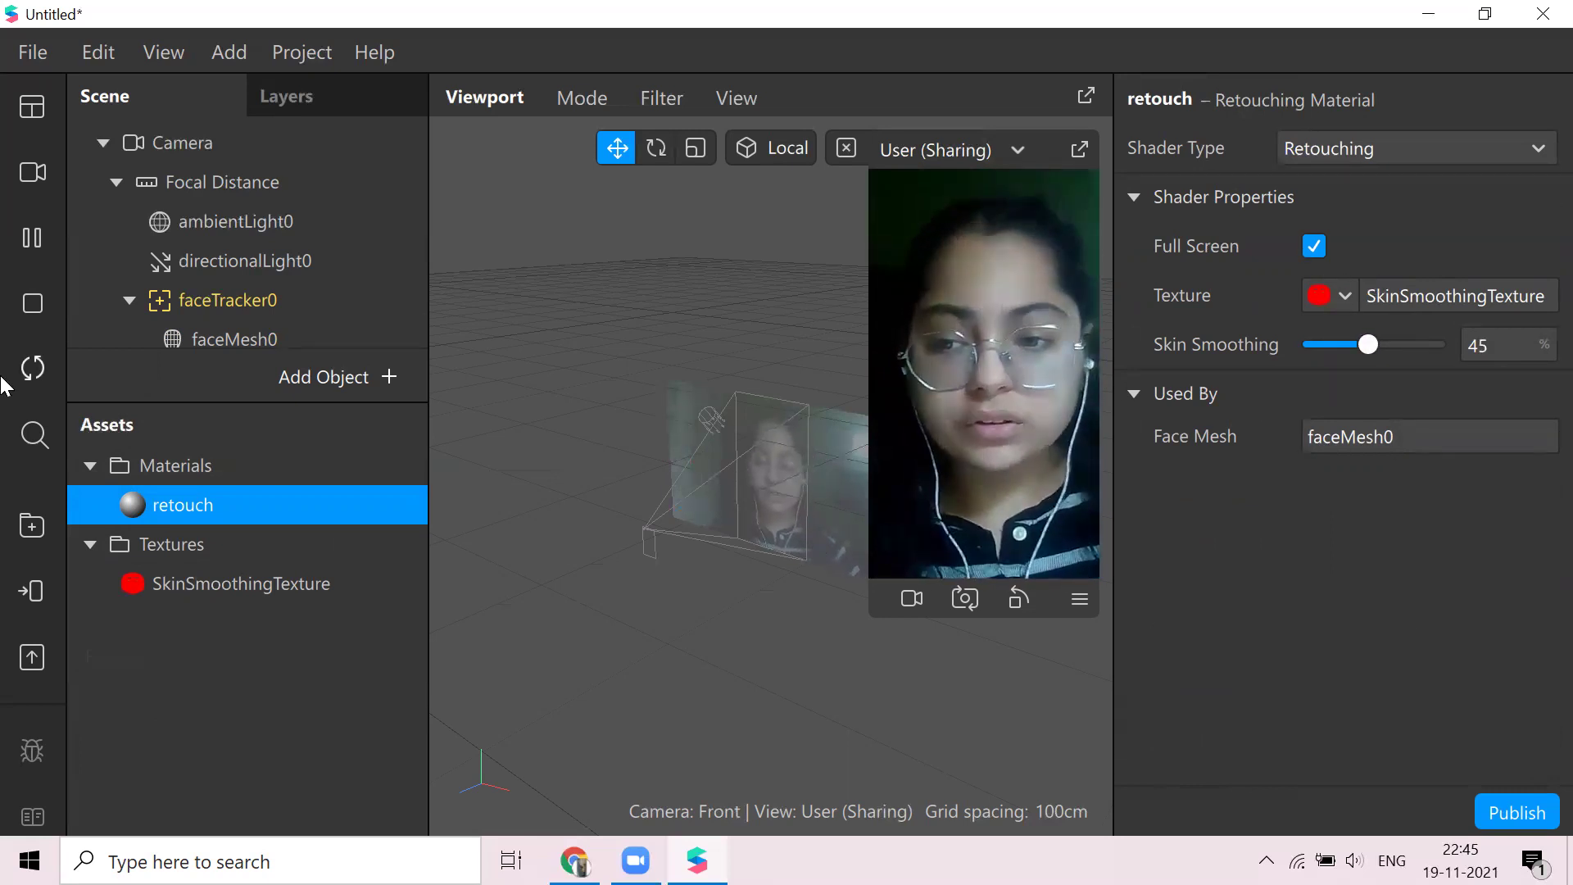
# Add a second face mesh under the face tracker, alongside faceMesh0
pyautogui.scroll(-1, 176, 280)
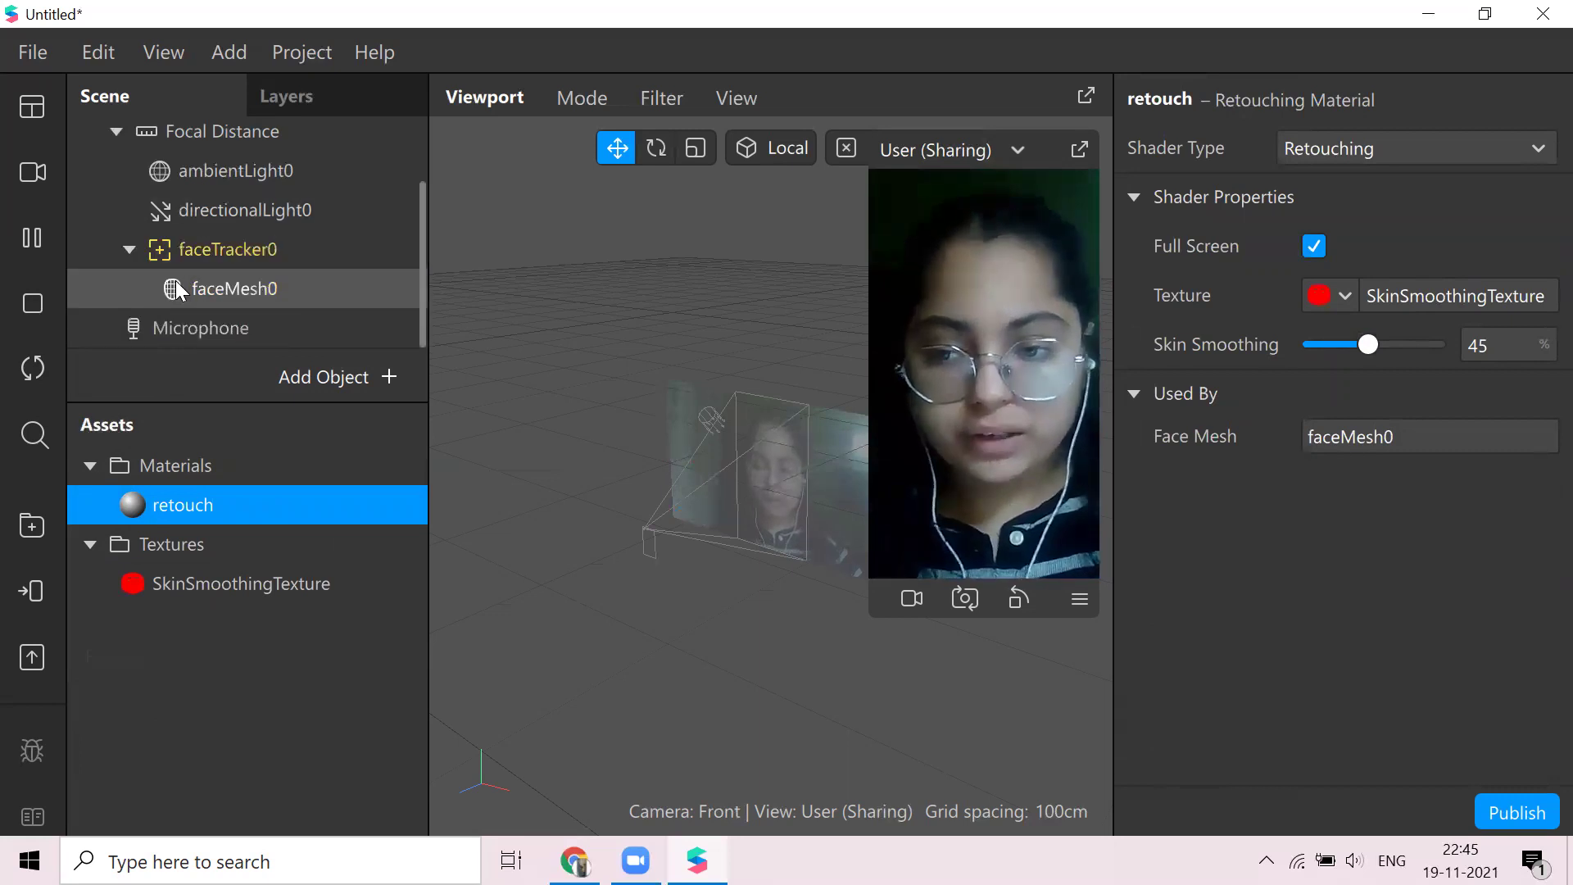
pyautogui.rightClick(247, 249)
pyautogui.moveTo(369, 292)
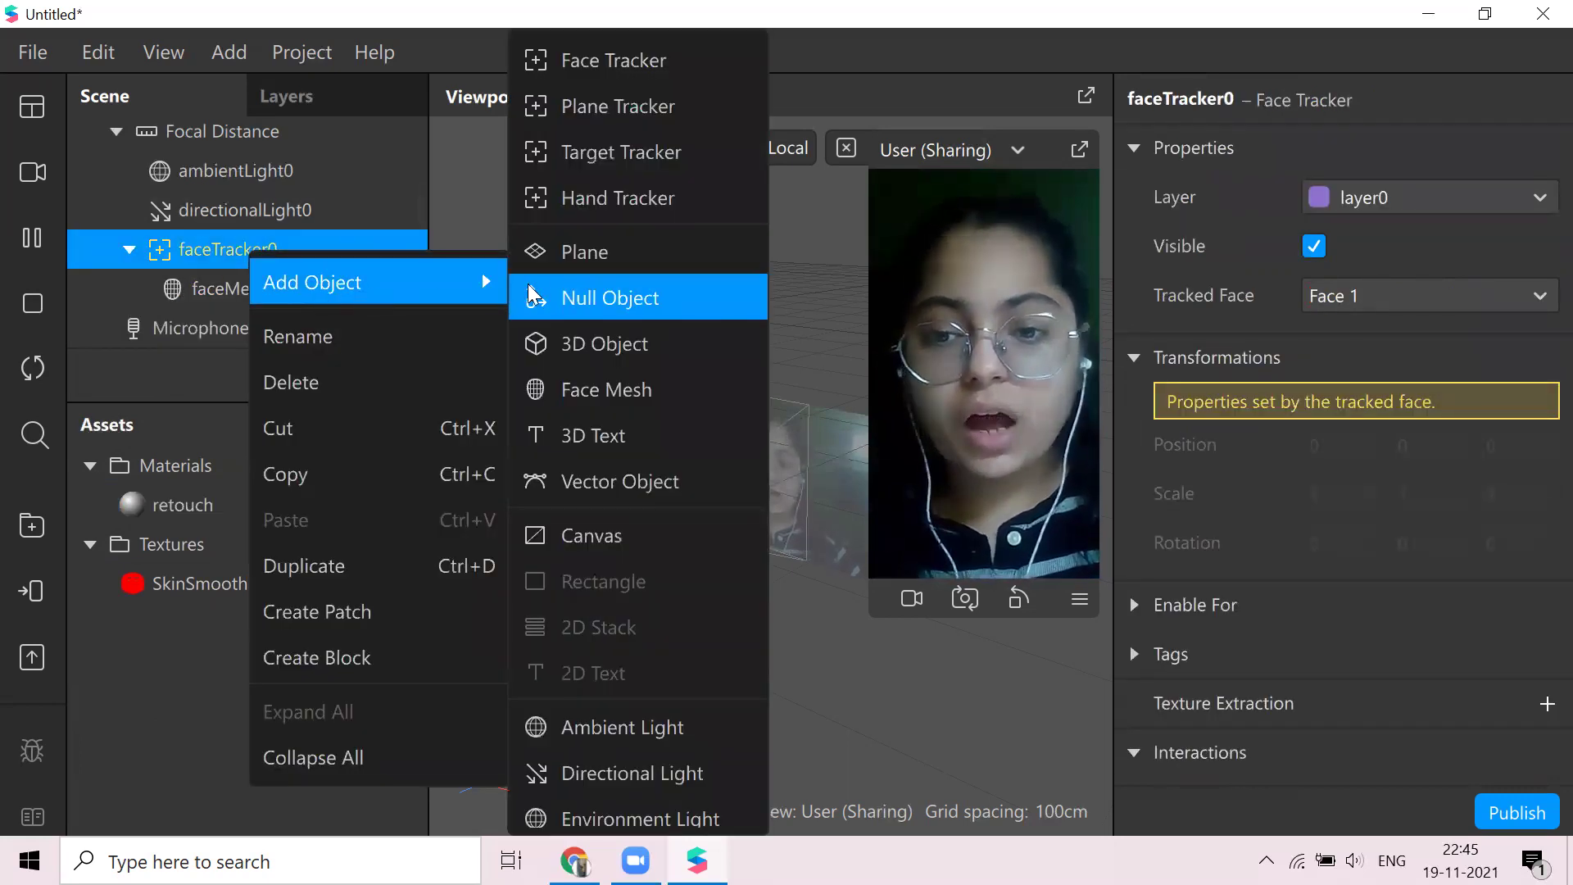
pyautogui.click(578, 390)
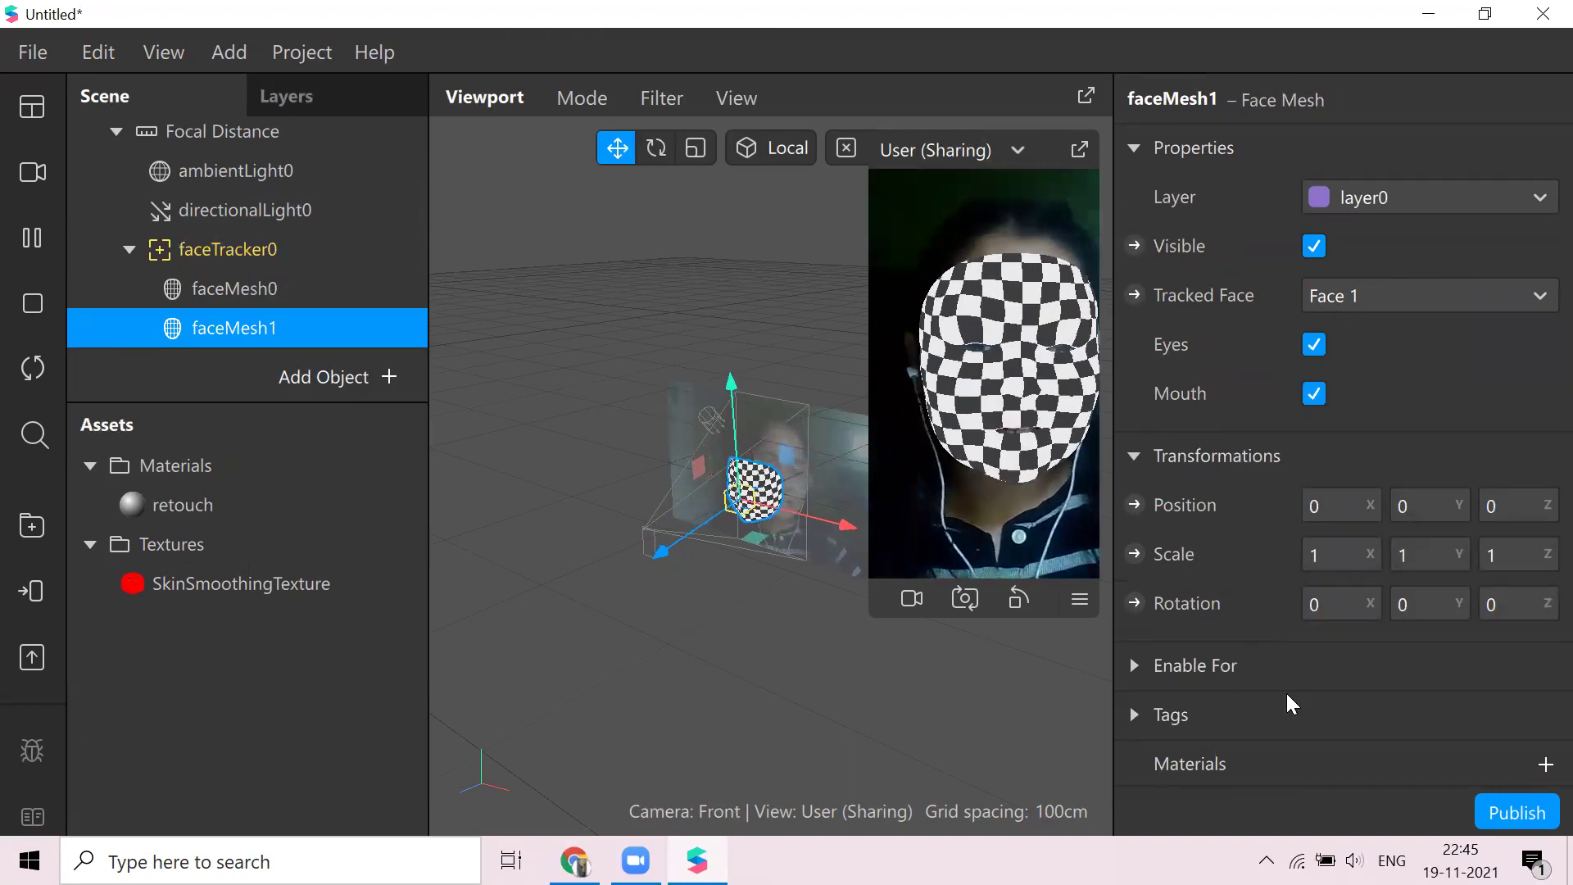
# Create a new material for the second face mesh and rename it "makeup"
pyautogui.scroll(-2, 1278, 681)
pyautogui.click(1540, 601)
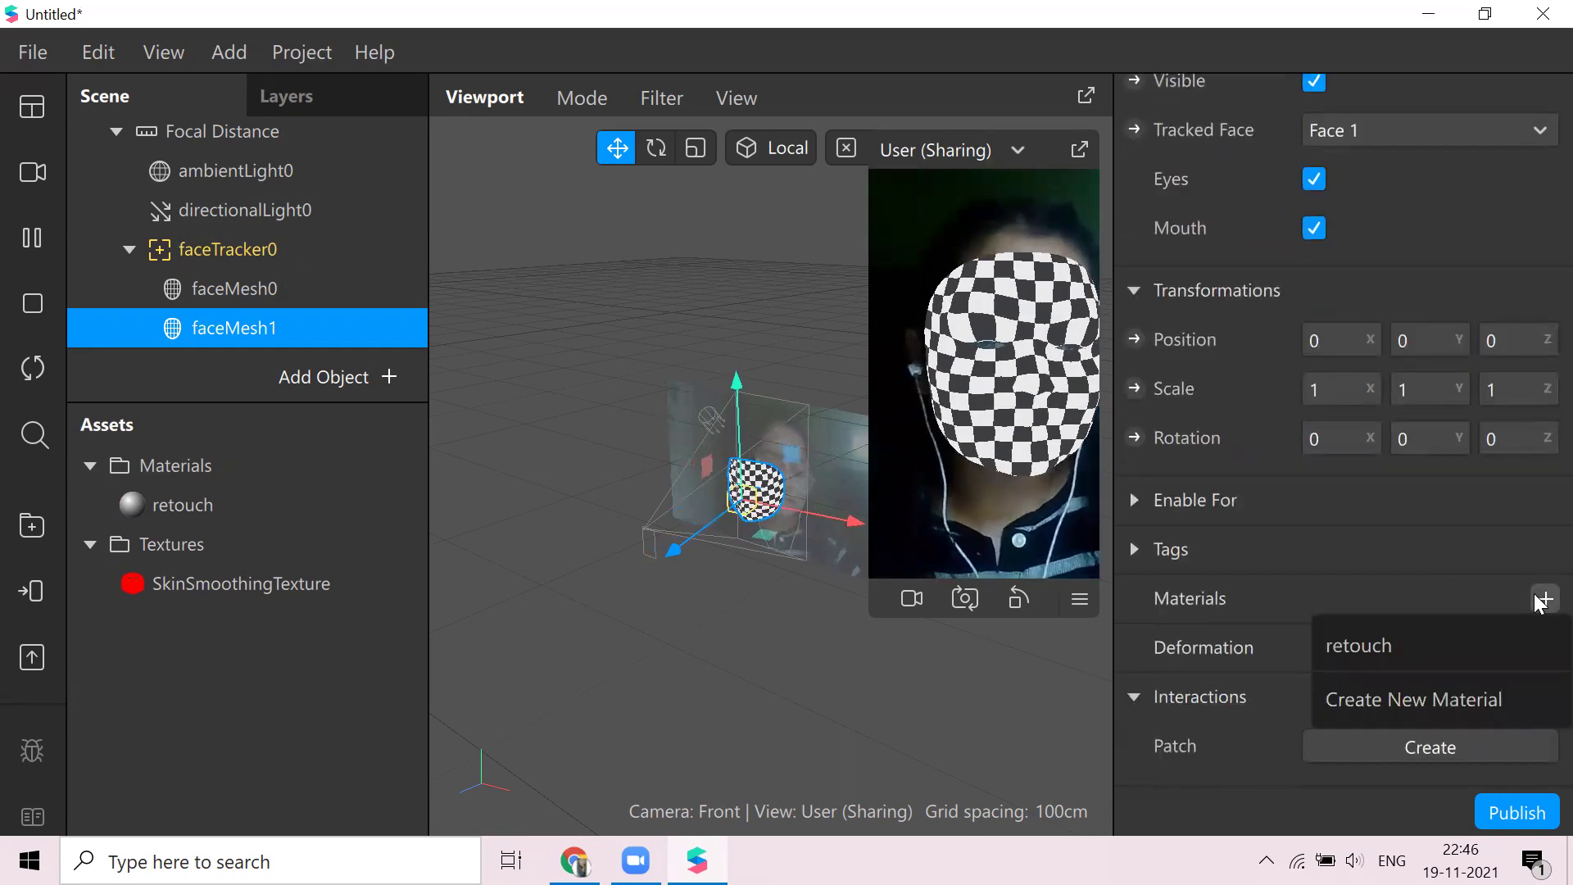
pyautogui.click(1467, 699)
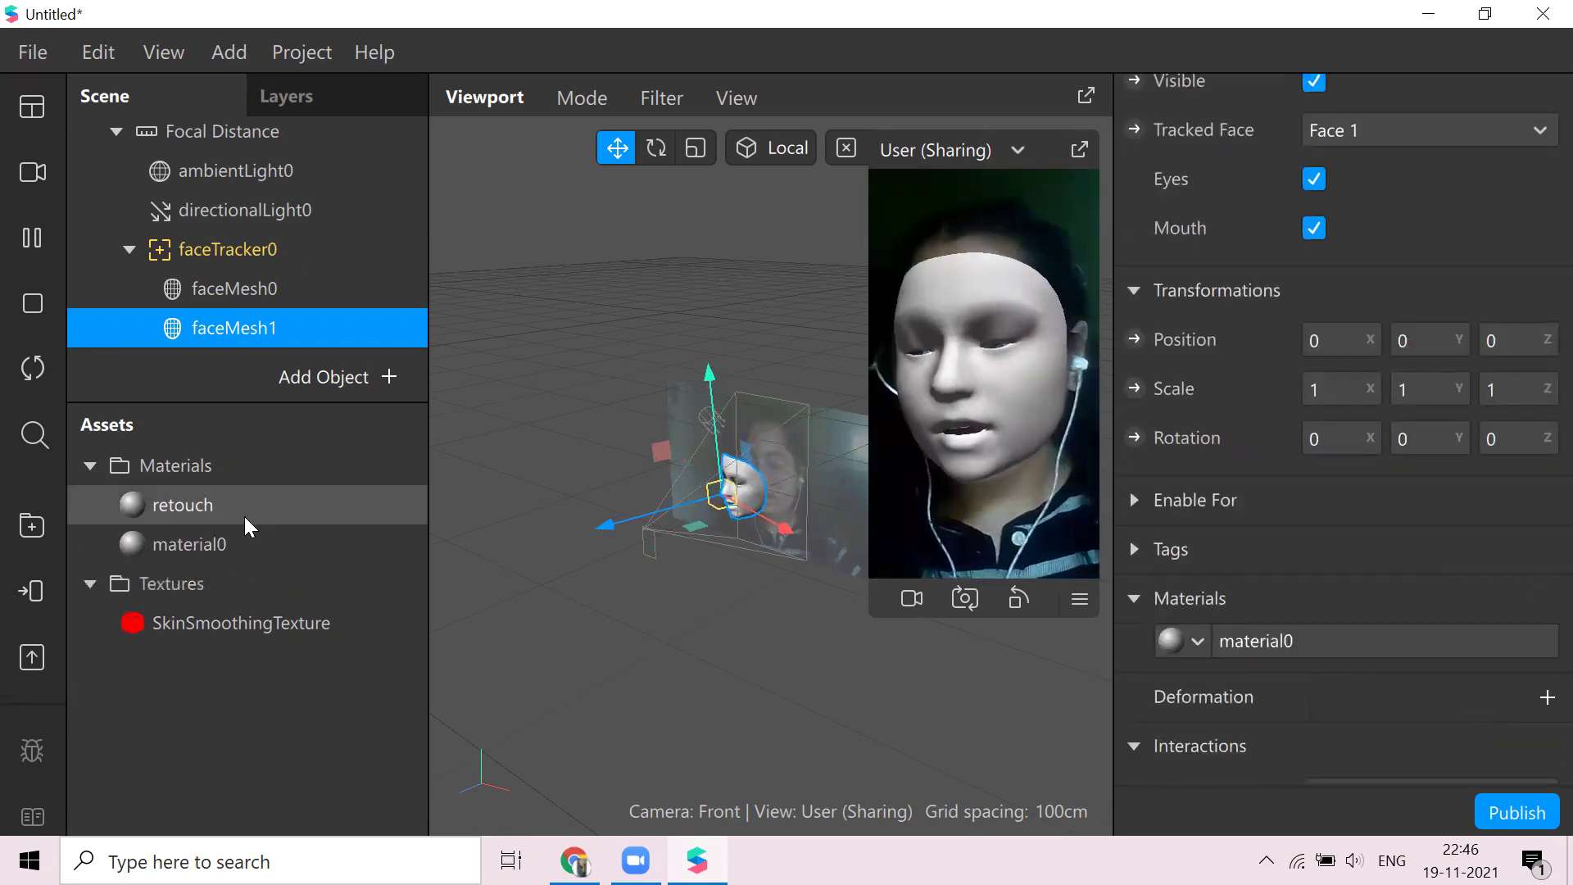
pyautogui.rightClick(262, 536)
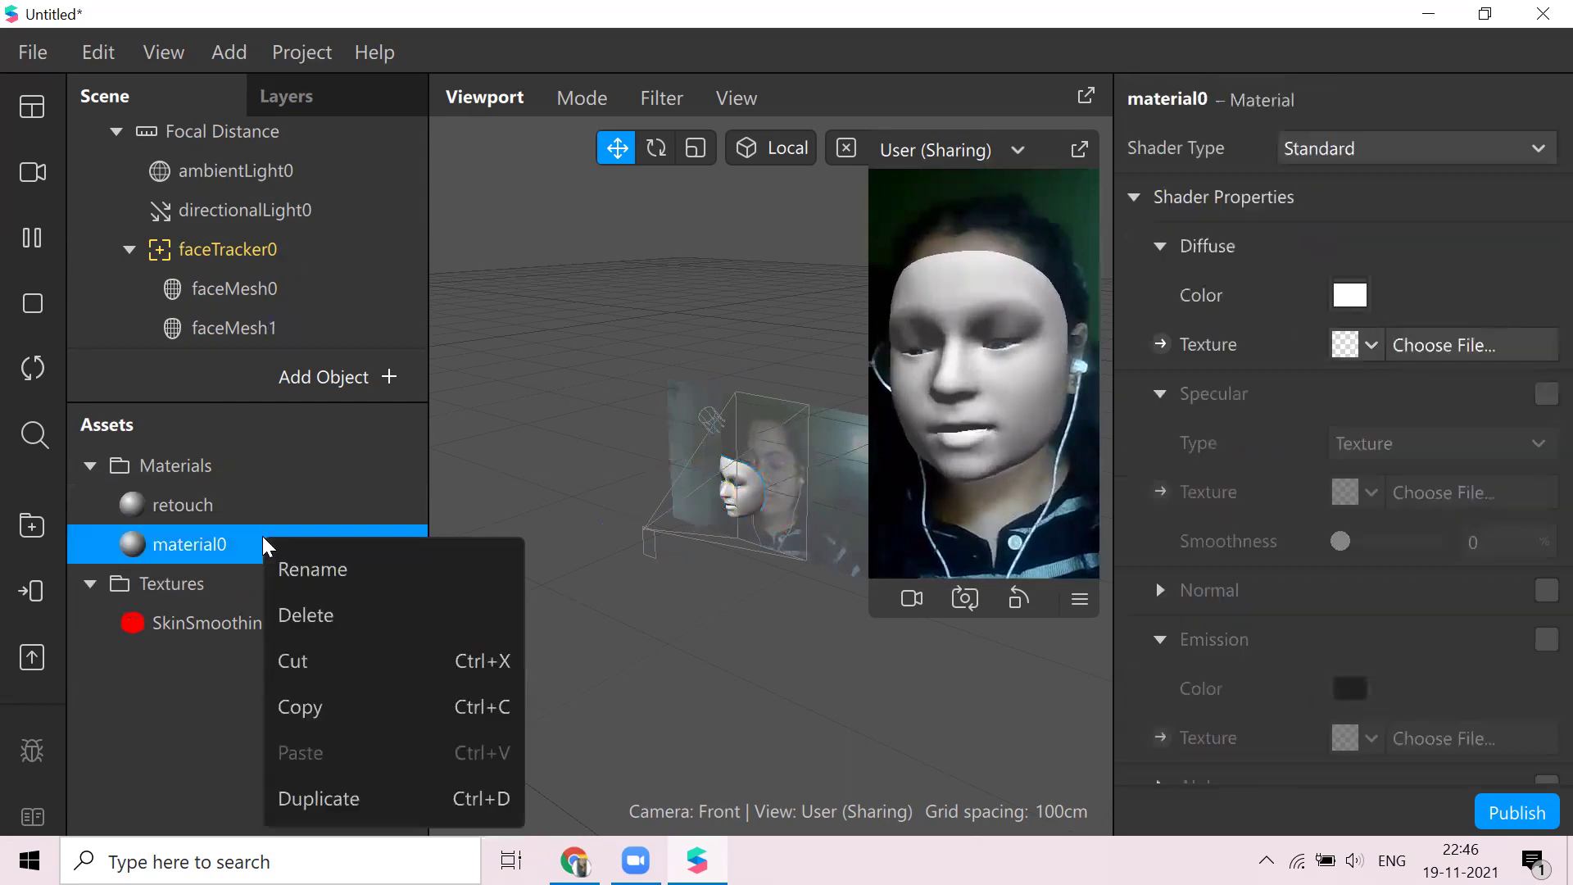
pyautogui.click(305, 564)
pyautogui.press('BackSpace')
pyautogui.write('makeup')
pyautogui.press('Return')
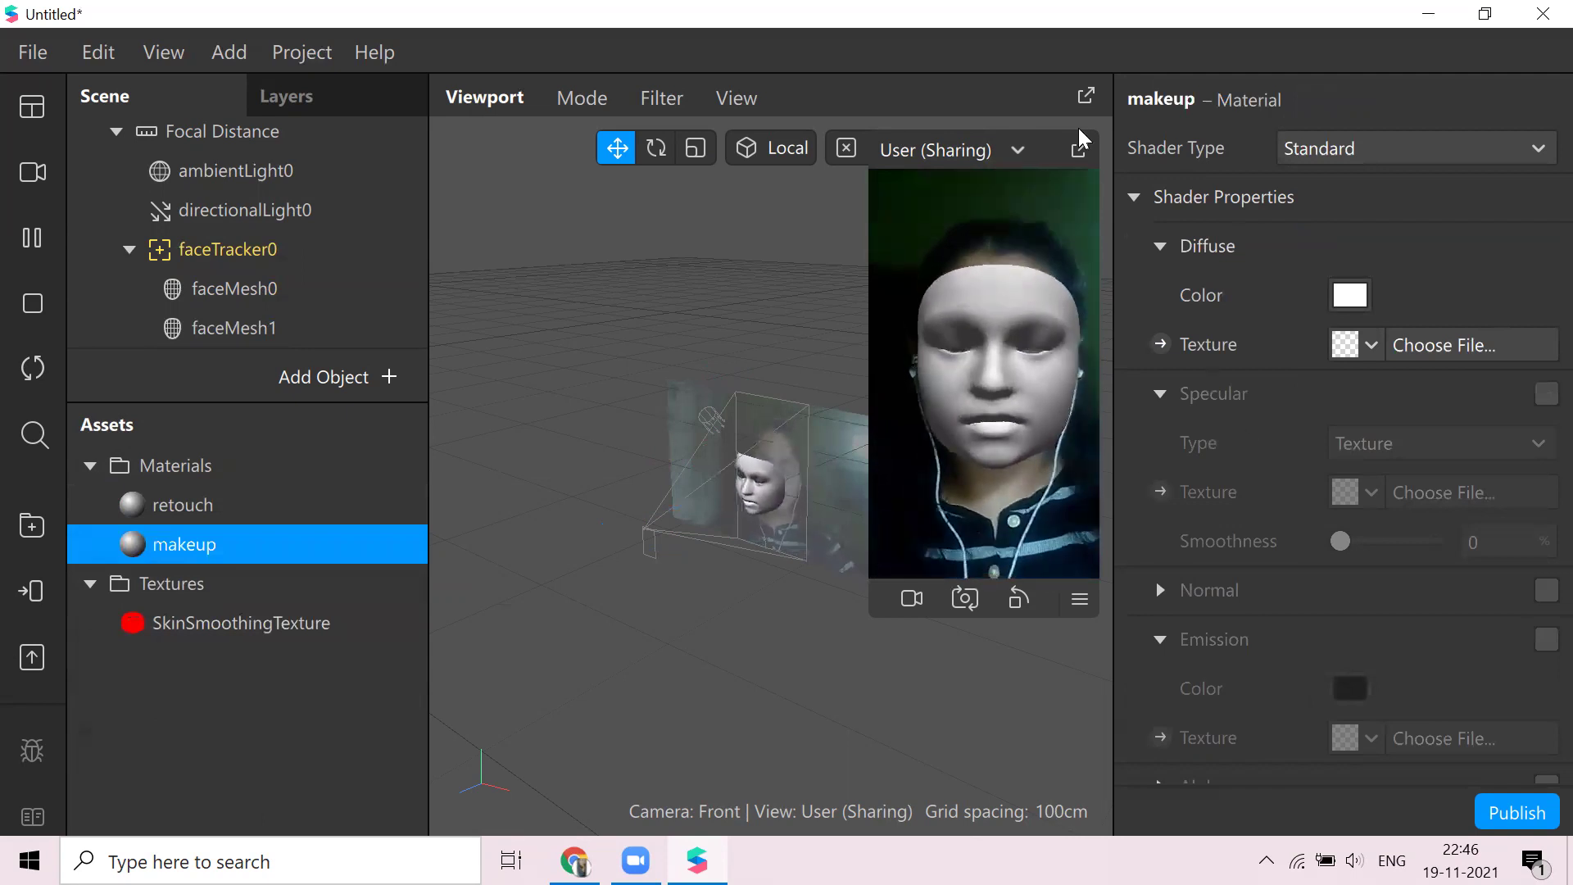
# Change the makeup material's shader type to Face paint, with BG Influence and Brightness each at 67%
pyautogui.click(1381, 152)
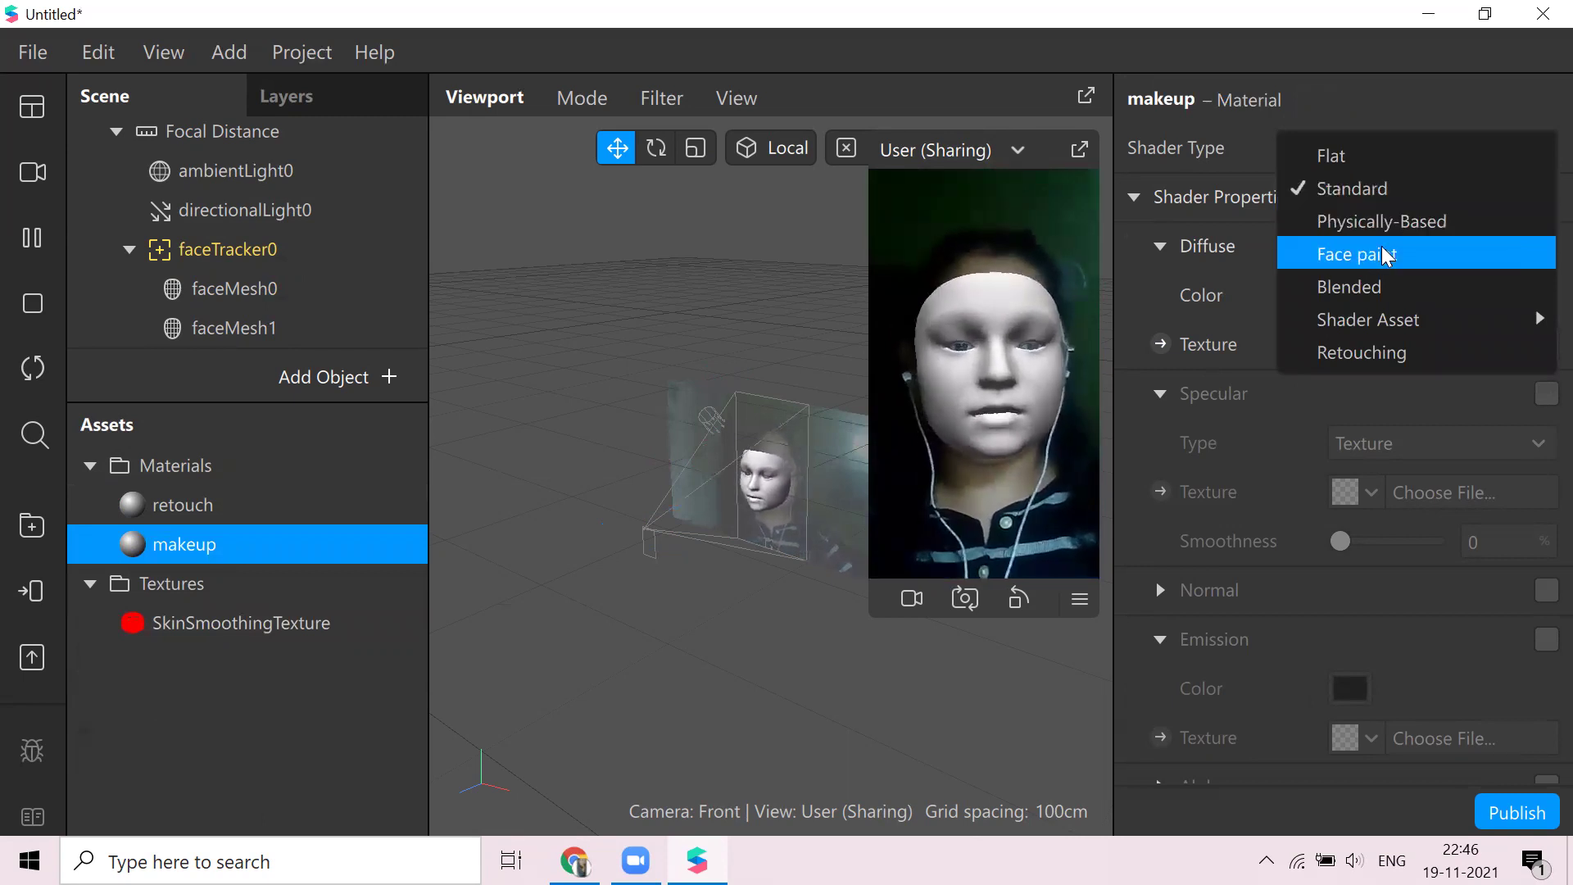
pyautogui.click(1406, 243)
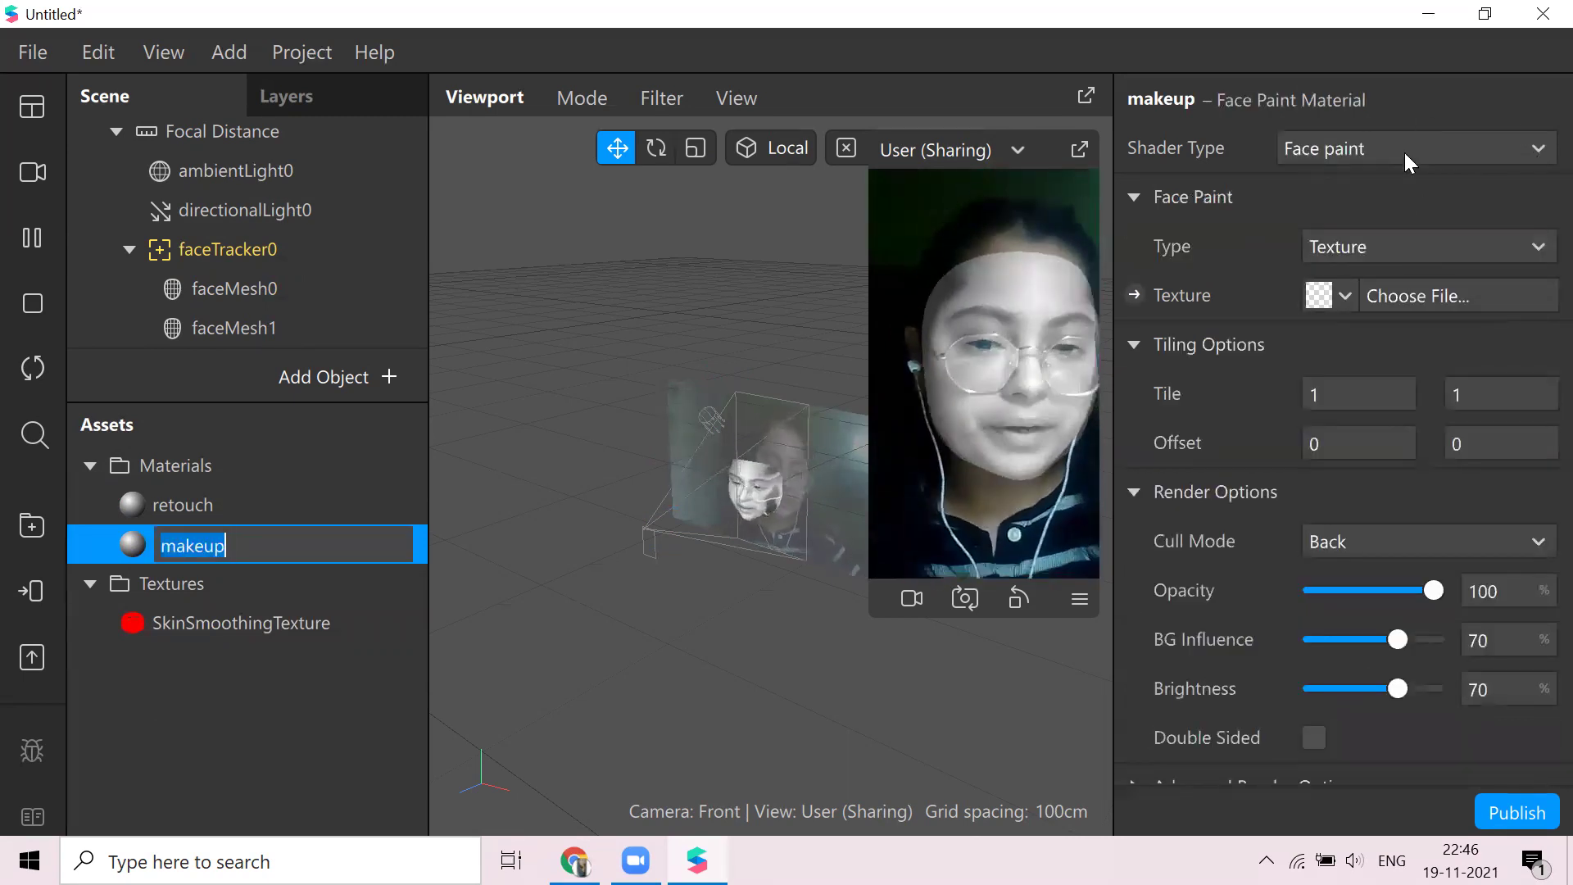
pyautogui.click(1431, 591)
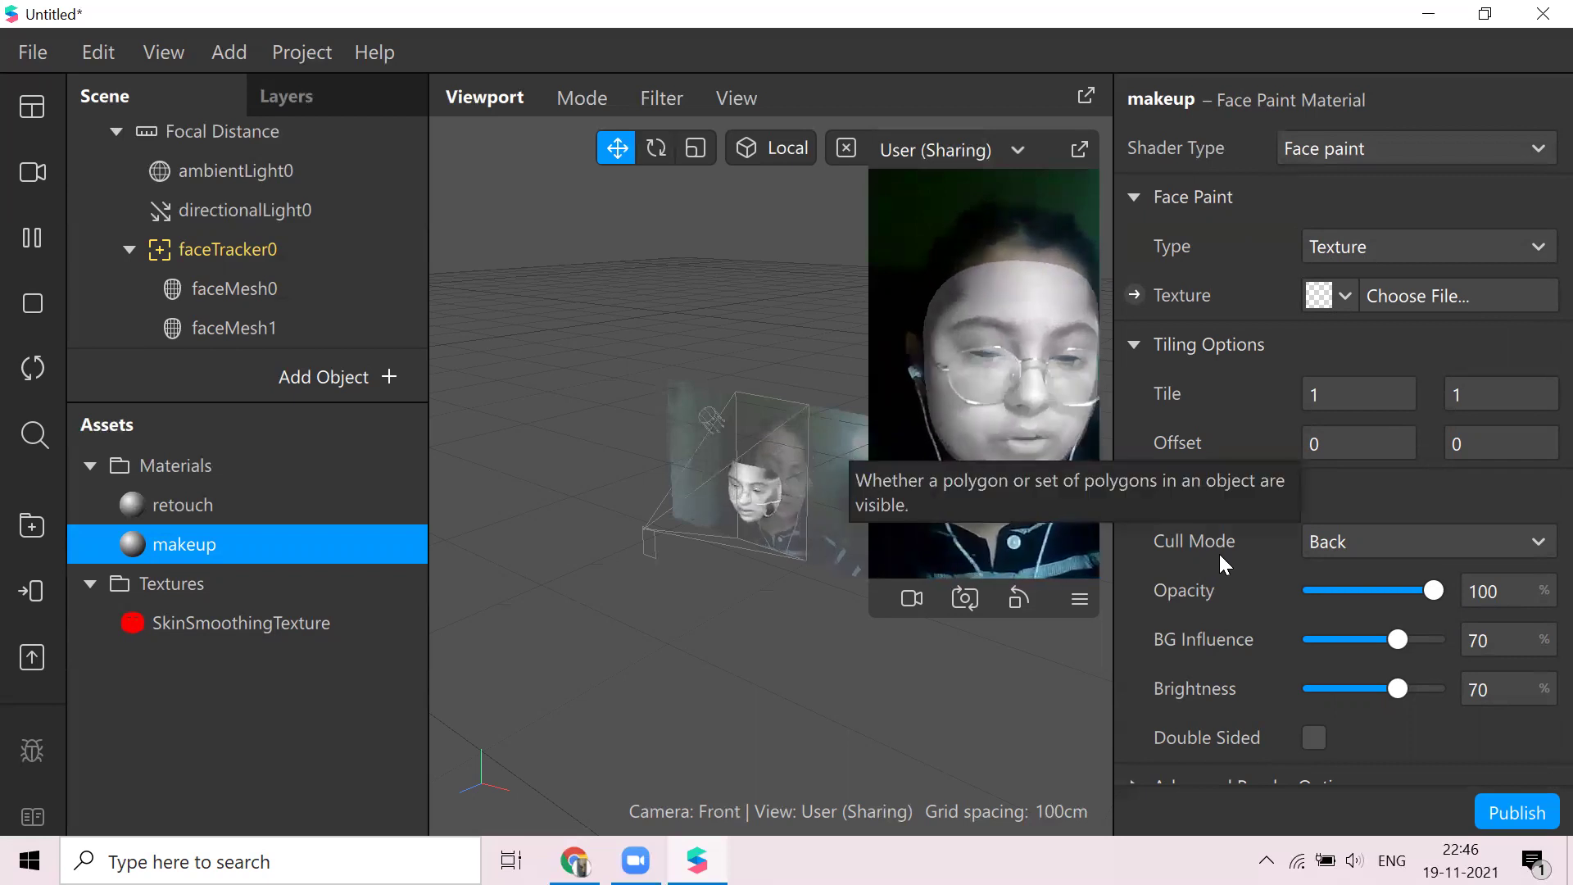
pyautogui.moveTo(1399, 637); pyautogui.dragTo(1395, 698)
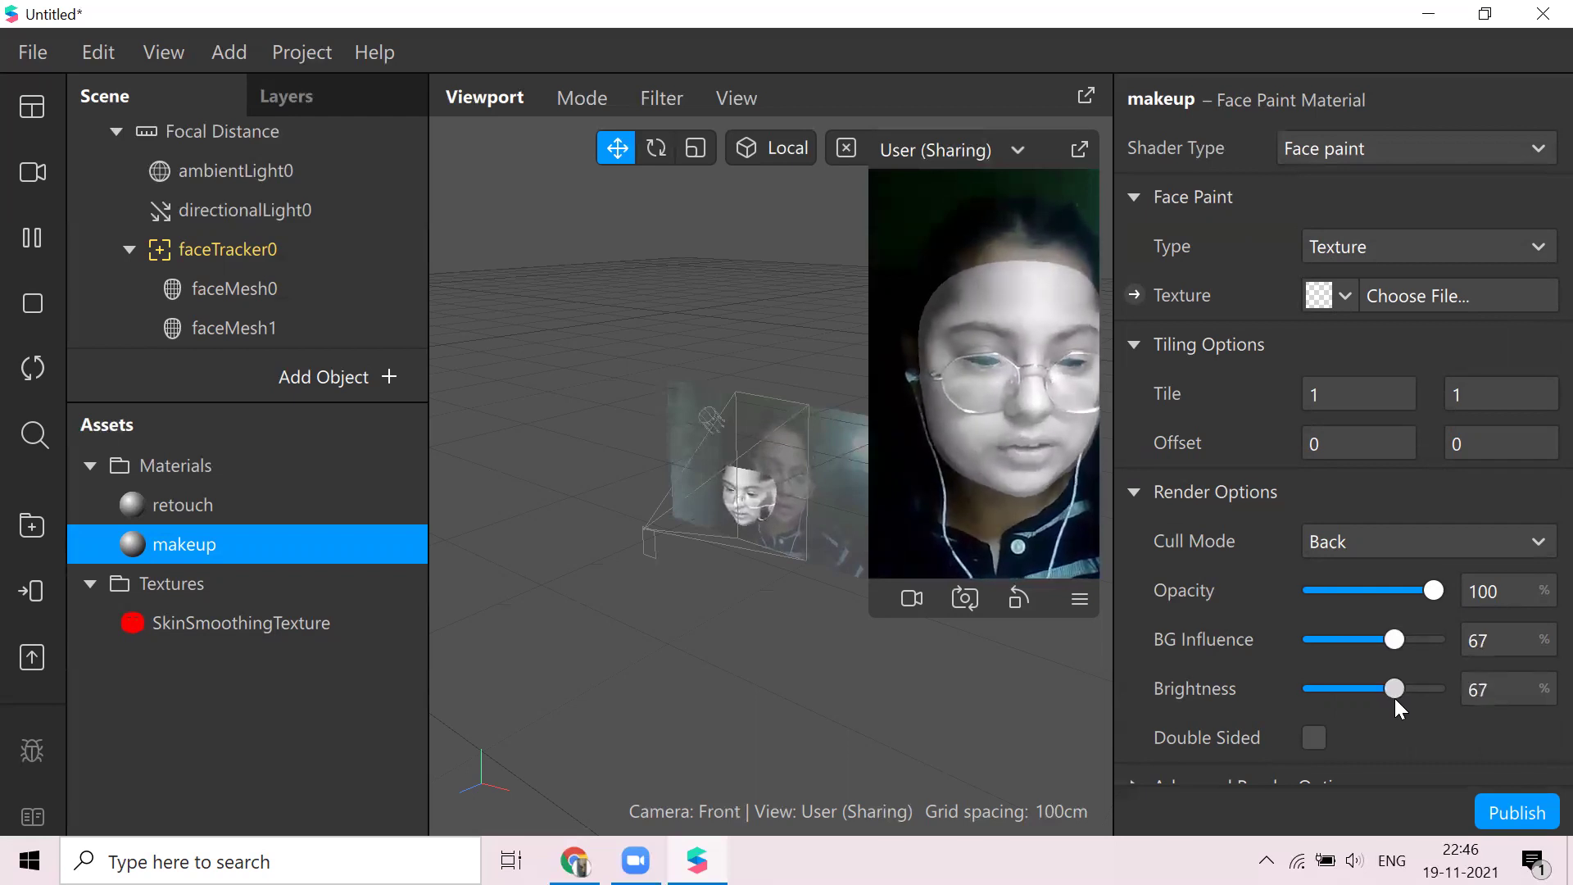
pyautogui.scroll(-2, 1245, 482)
pyautogui.scroll(2, 1245, 481)
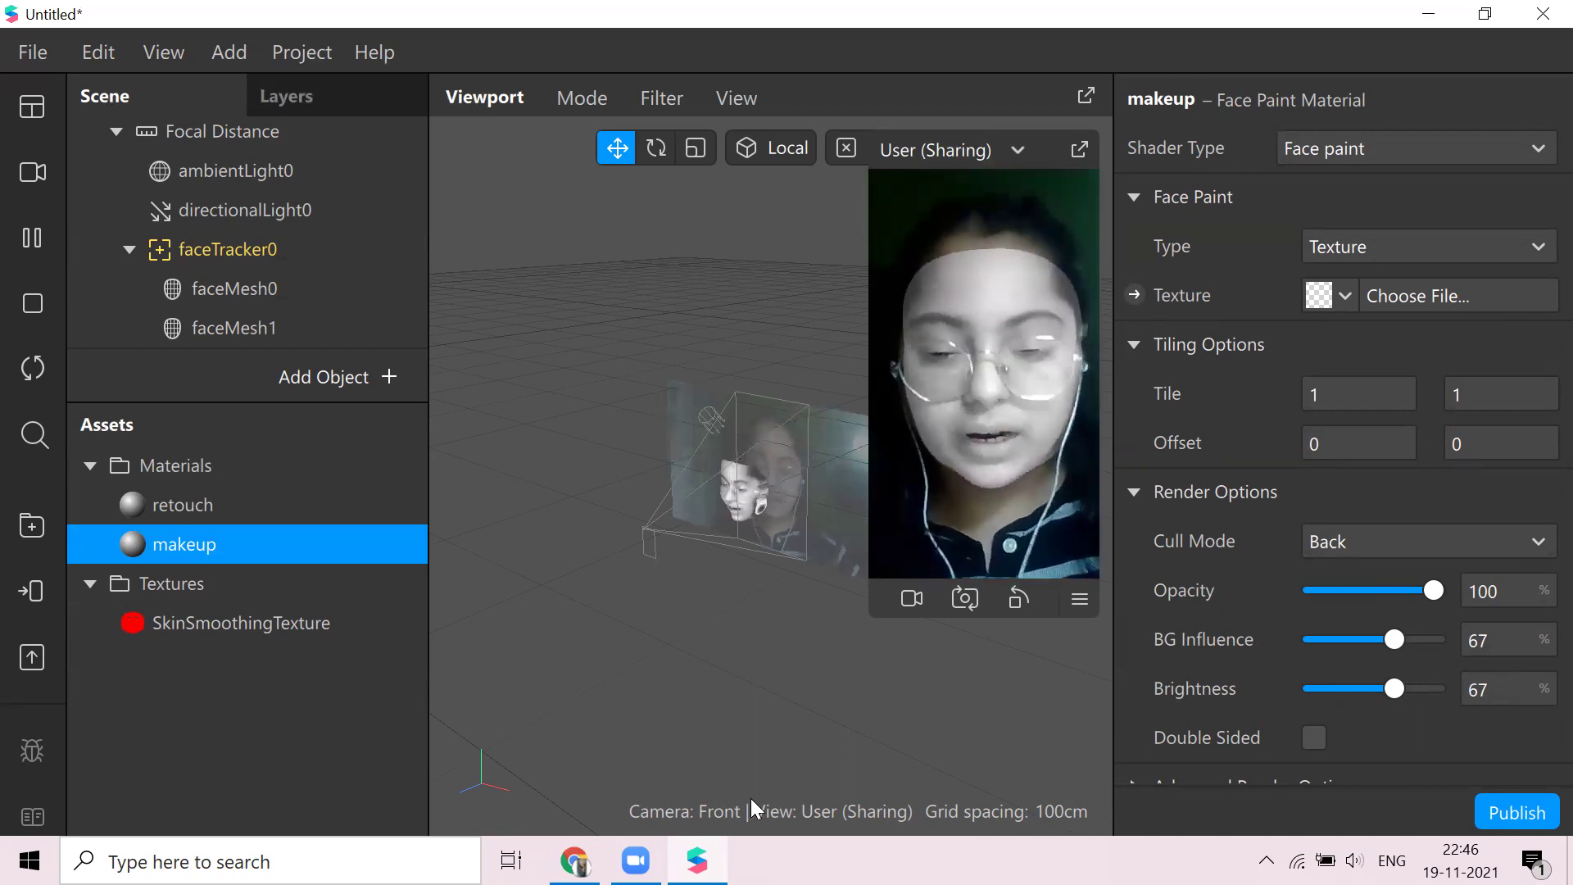
# Switch to Chrome, search for "spark ar face reference assets" in a new tab, and open the Spark AR article about using them
pyautogui.moveTo(575, 860)
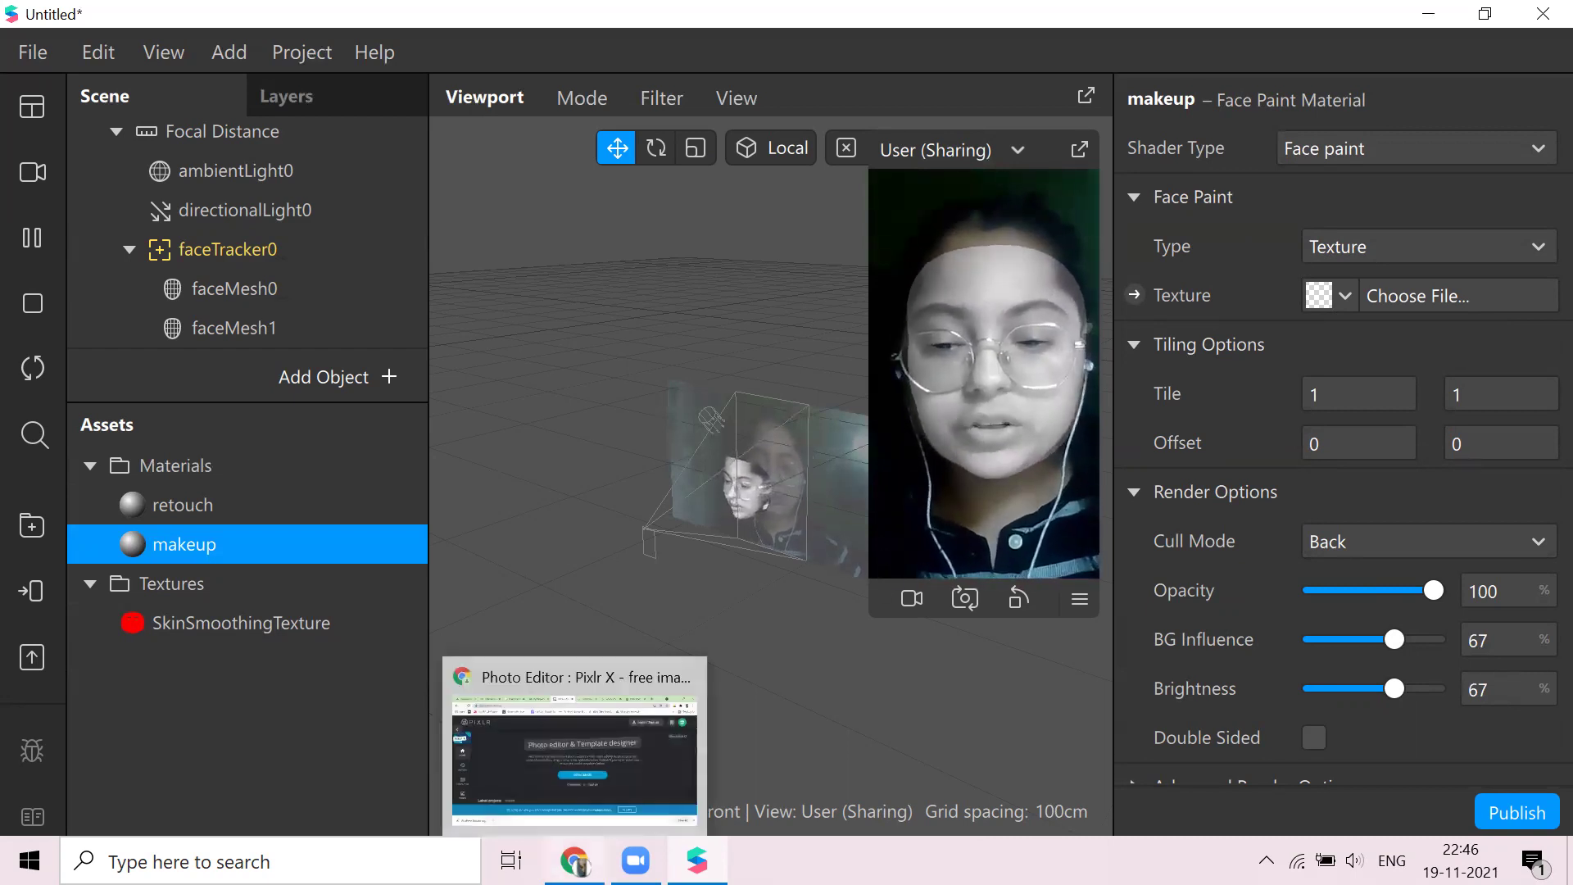
pyautogui.click(576, 774)
pyautogui.click(1289, 31)
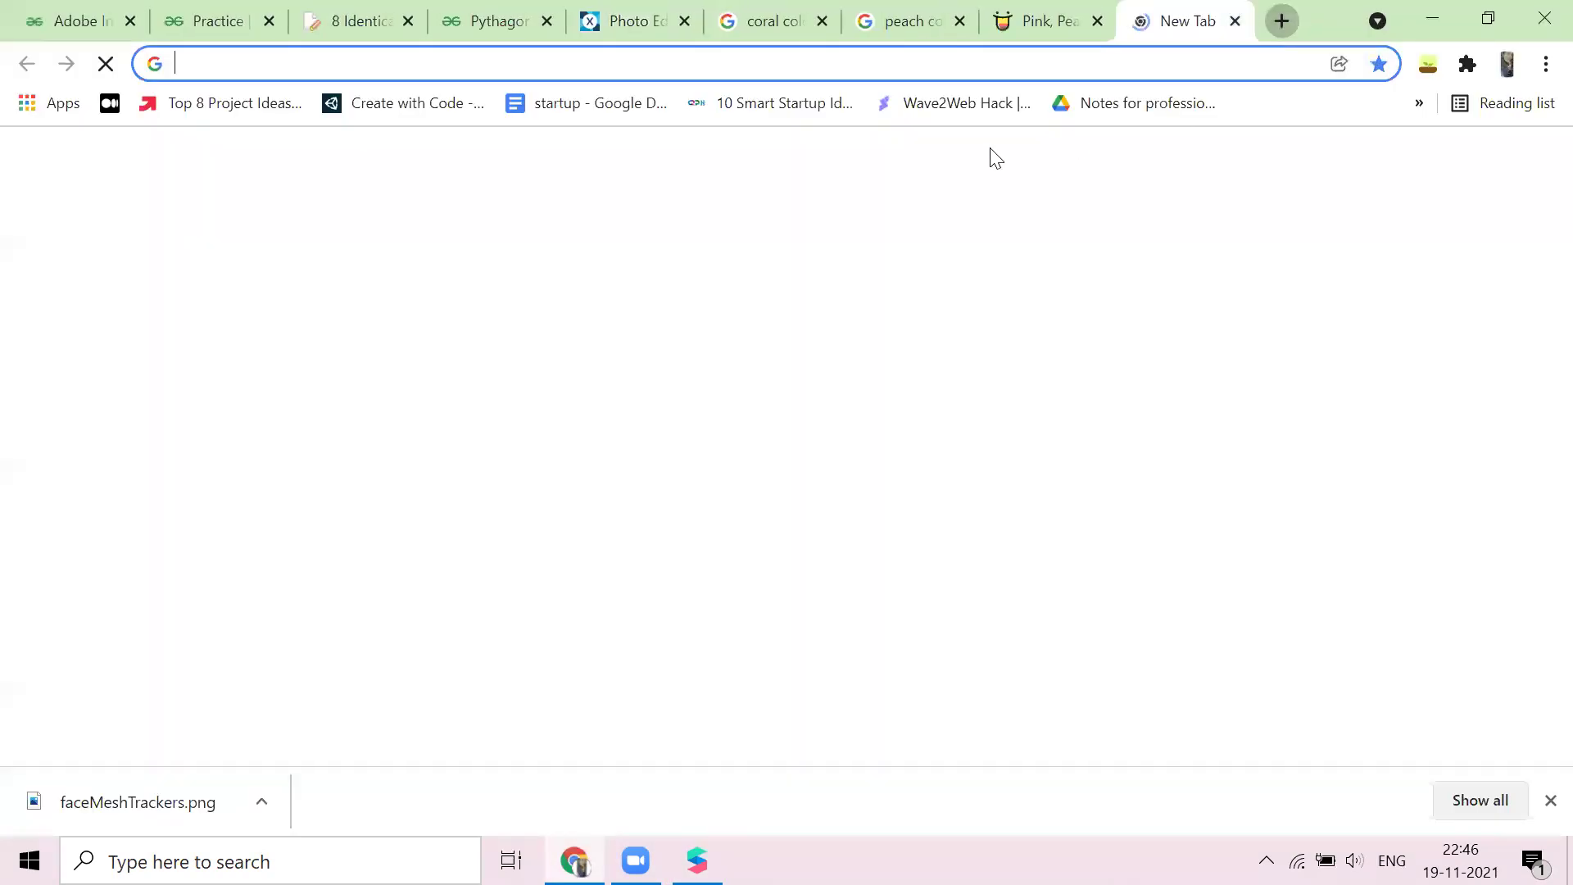
pyautogui.click(870, 64)
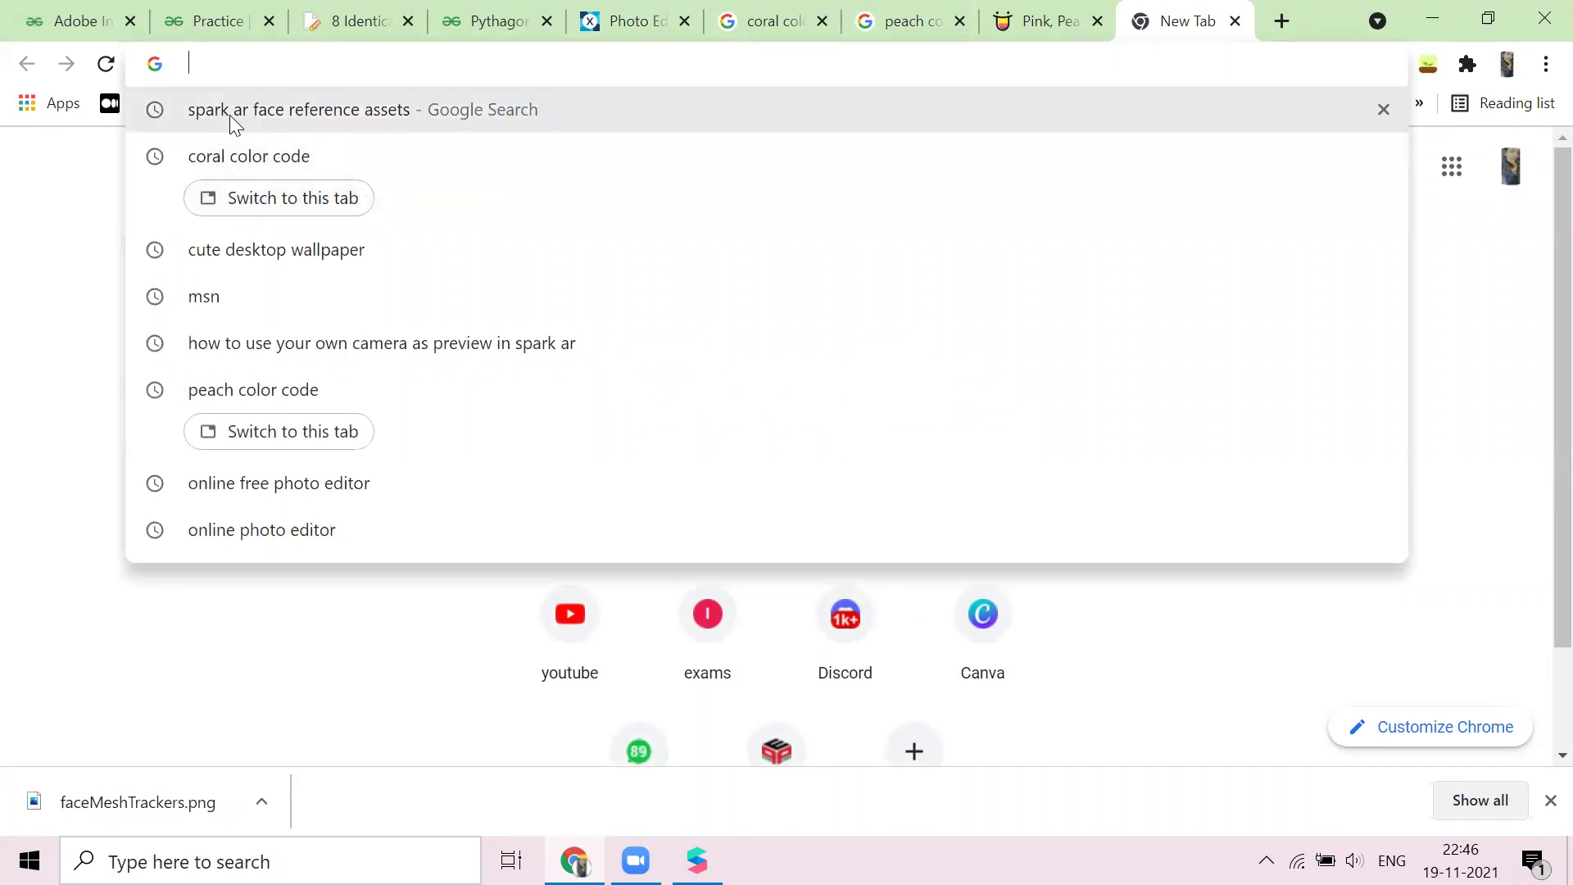
pyautogui.click(281, 129)
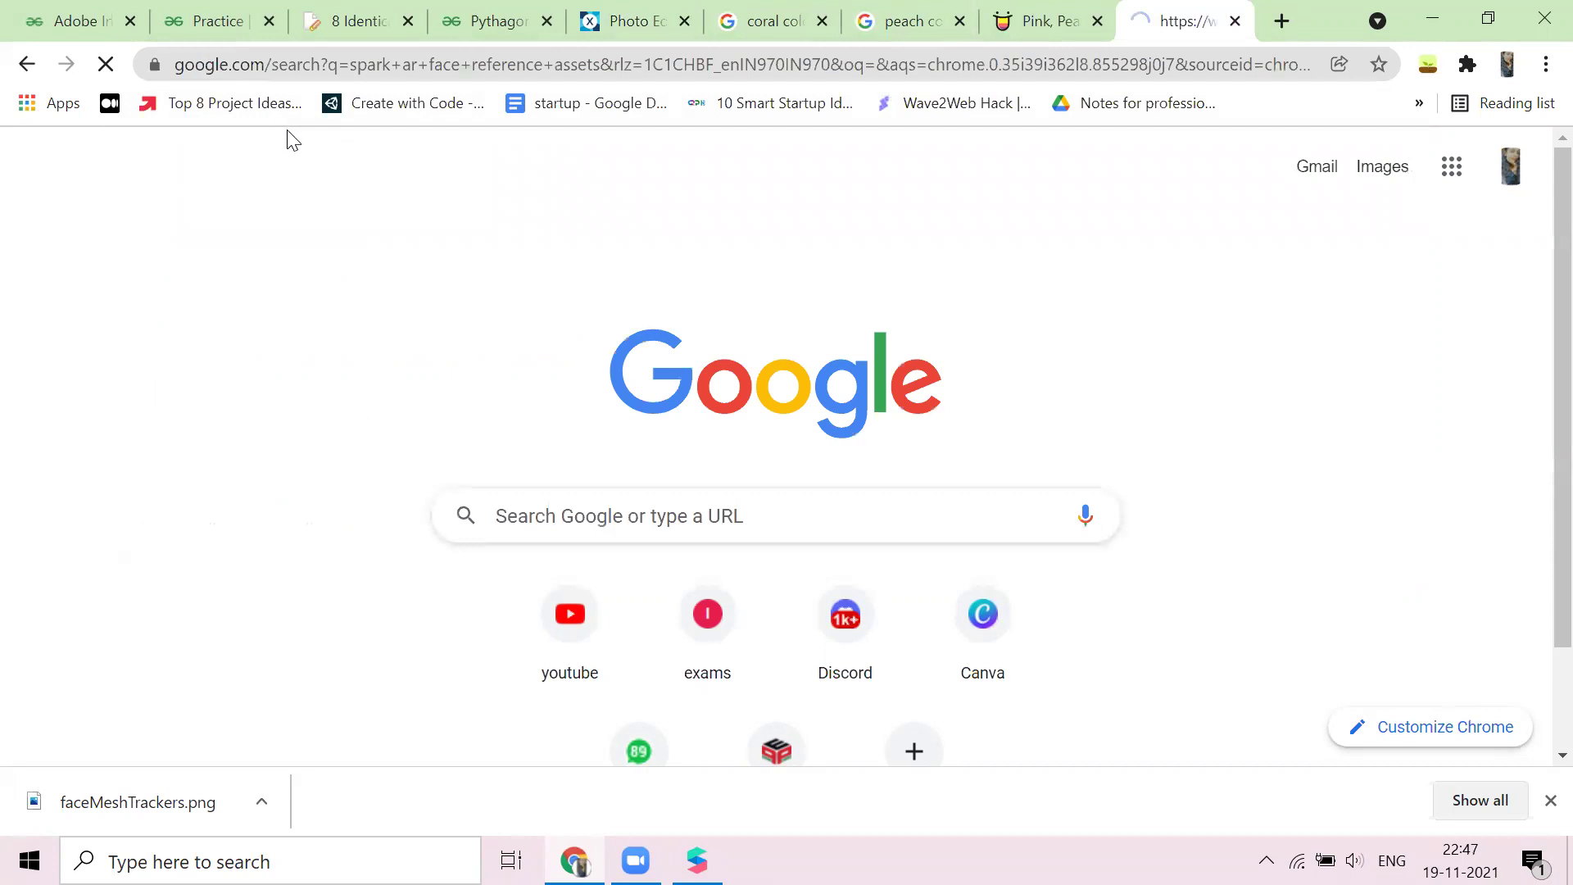
pyautogui.click(246, 401)
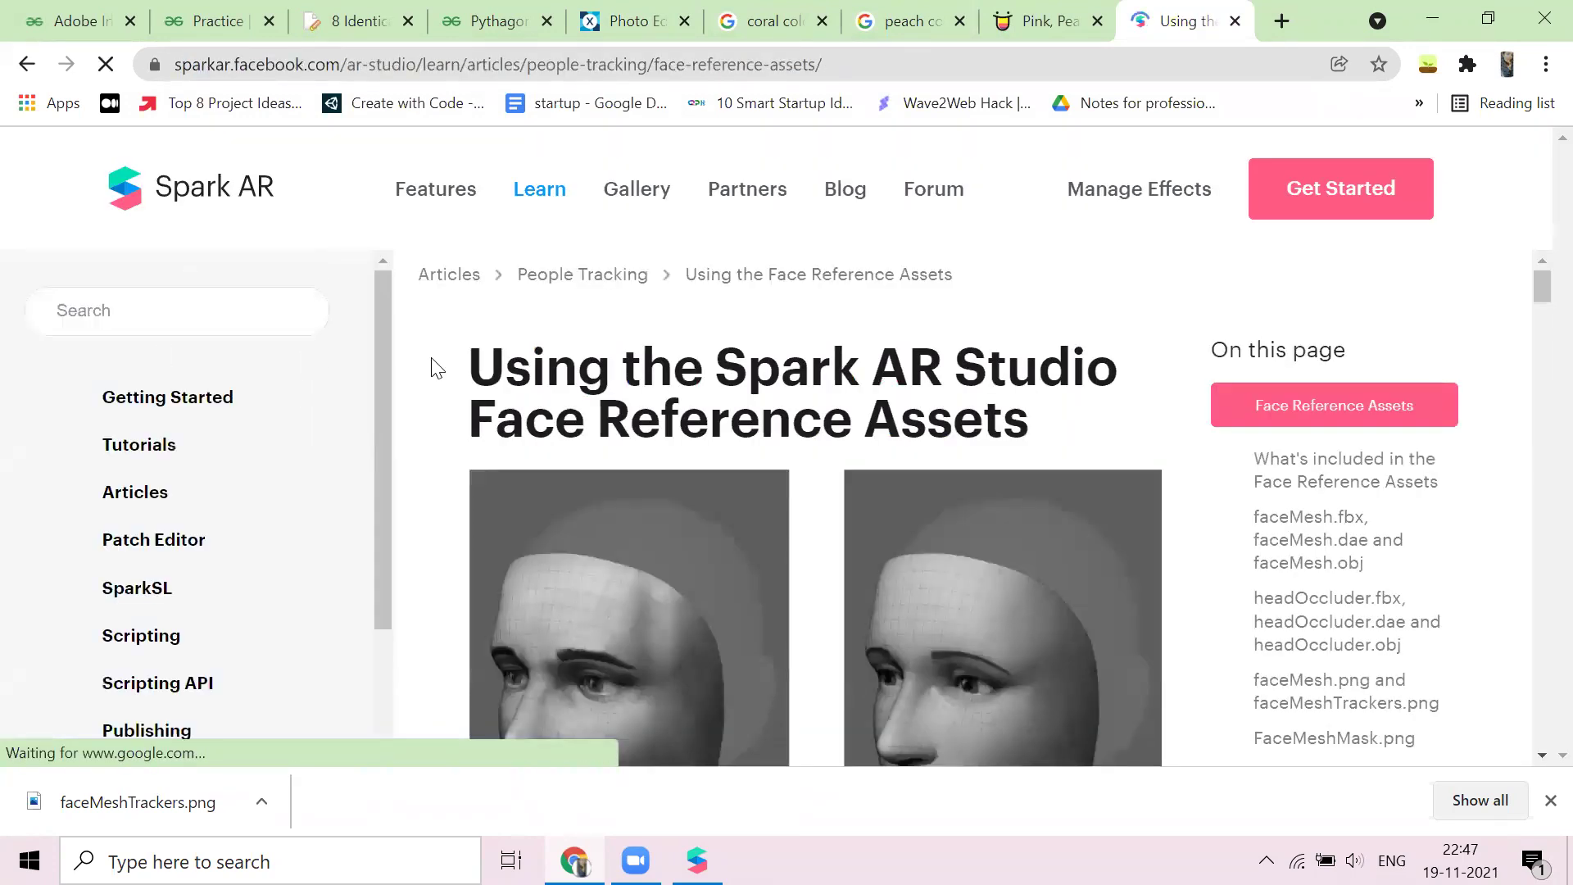
# Download the Face Reference Assets archive using the direct download link in the article
pyautogui.scroll(-5, 943, 356)
pyautogui.scroll(-1, 852, 352)
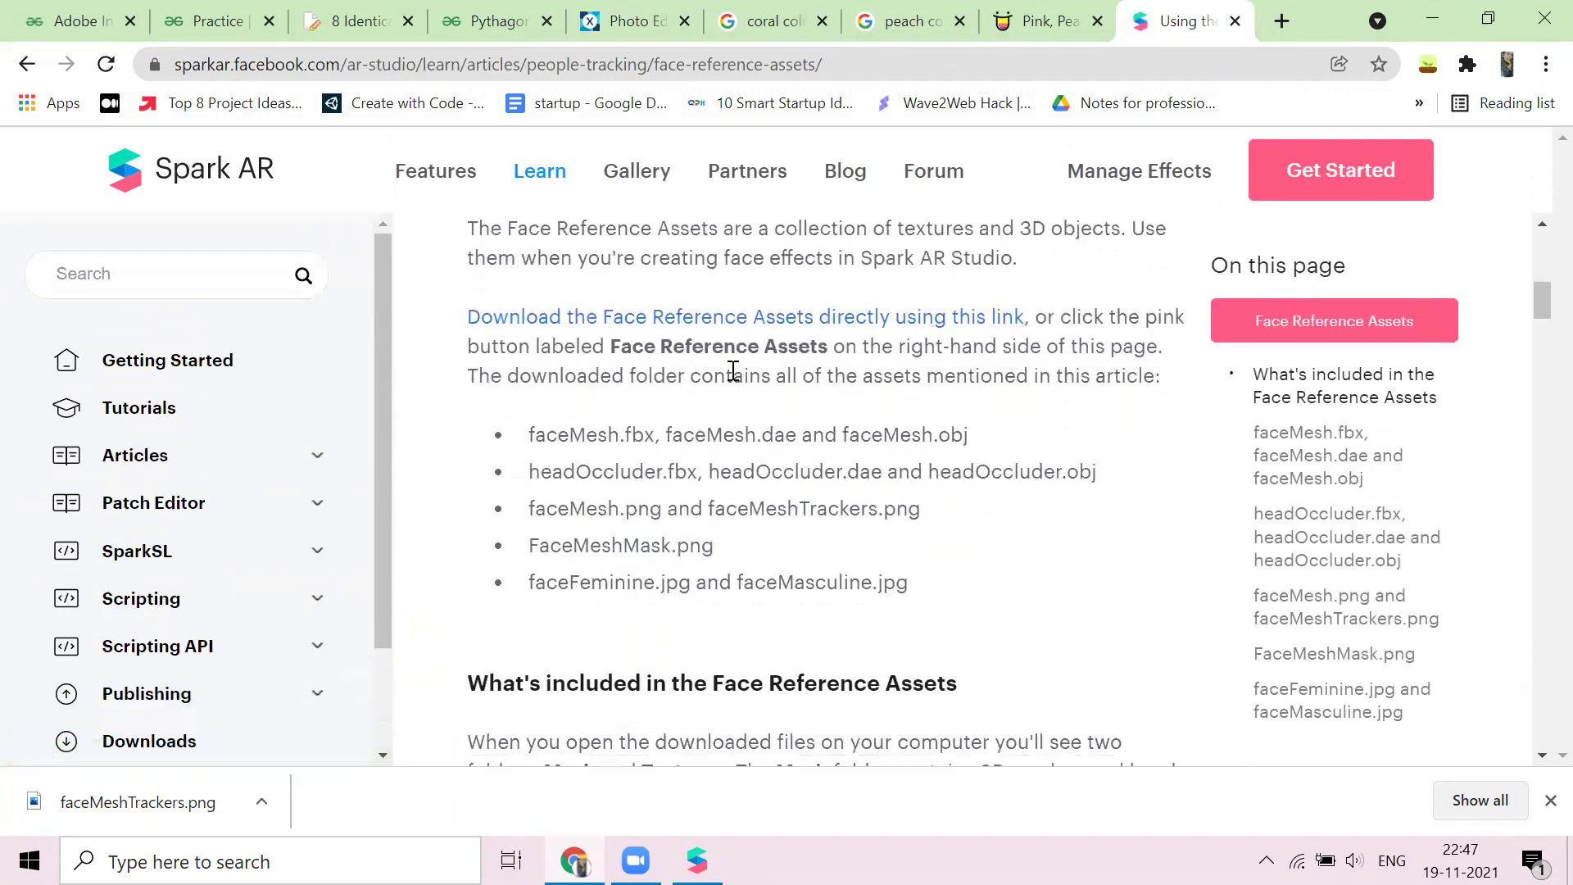
pyautogui.click(679, 332)
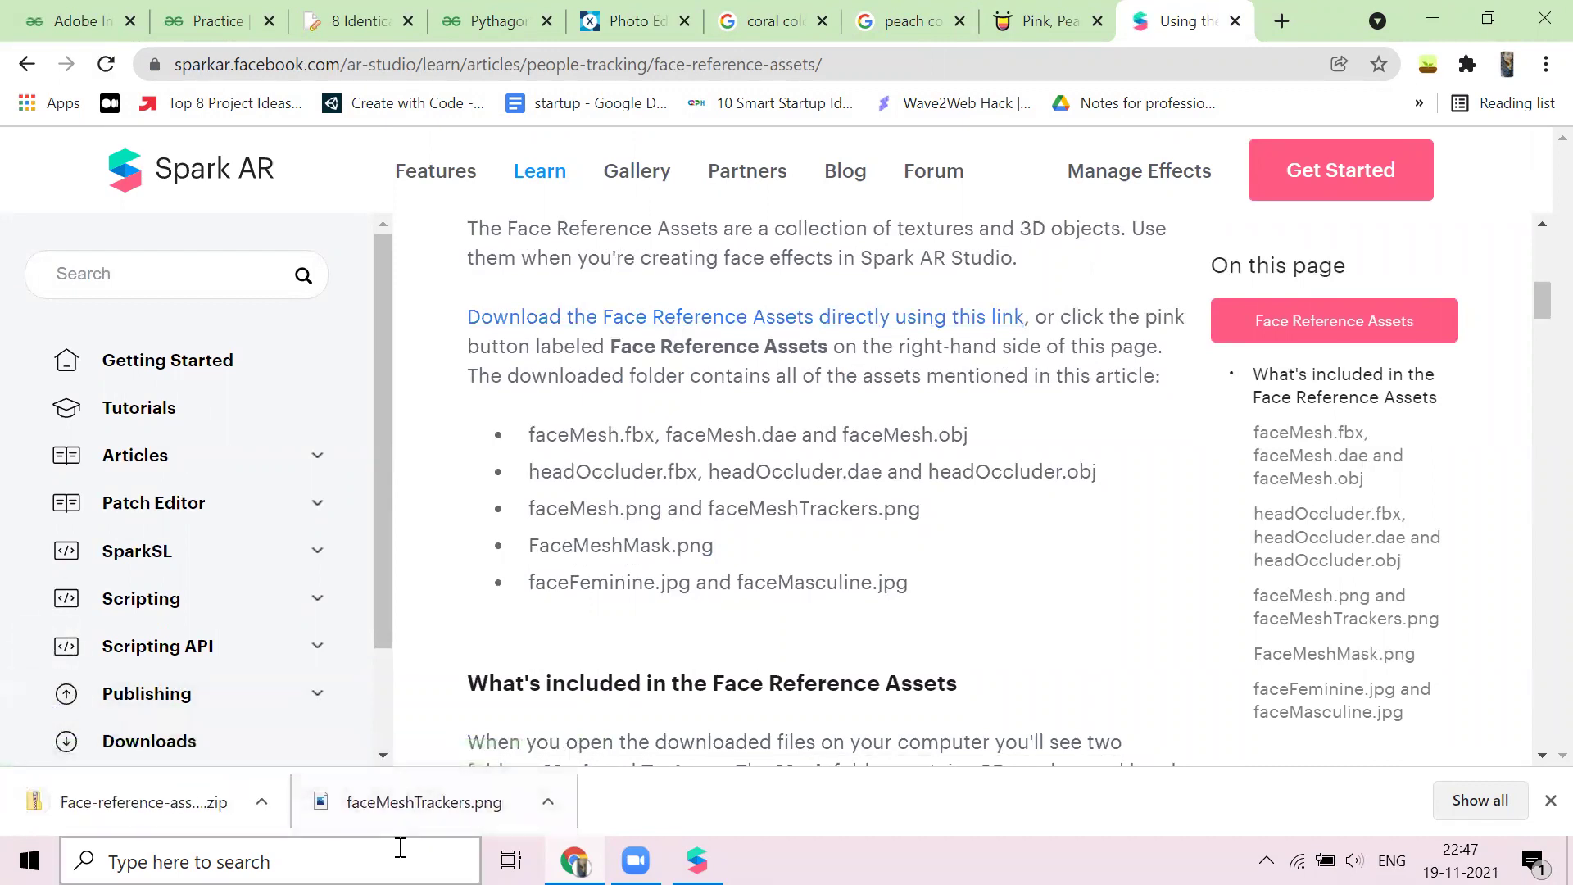
# Open the downloaded face reference archive, go to its Downloads folder and extract Face-reference-assets-classic there
pyautogui.click(163, 807)
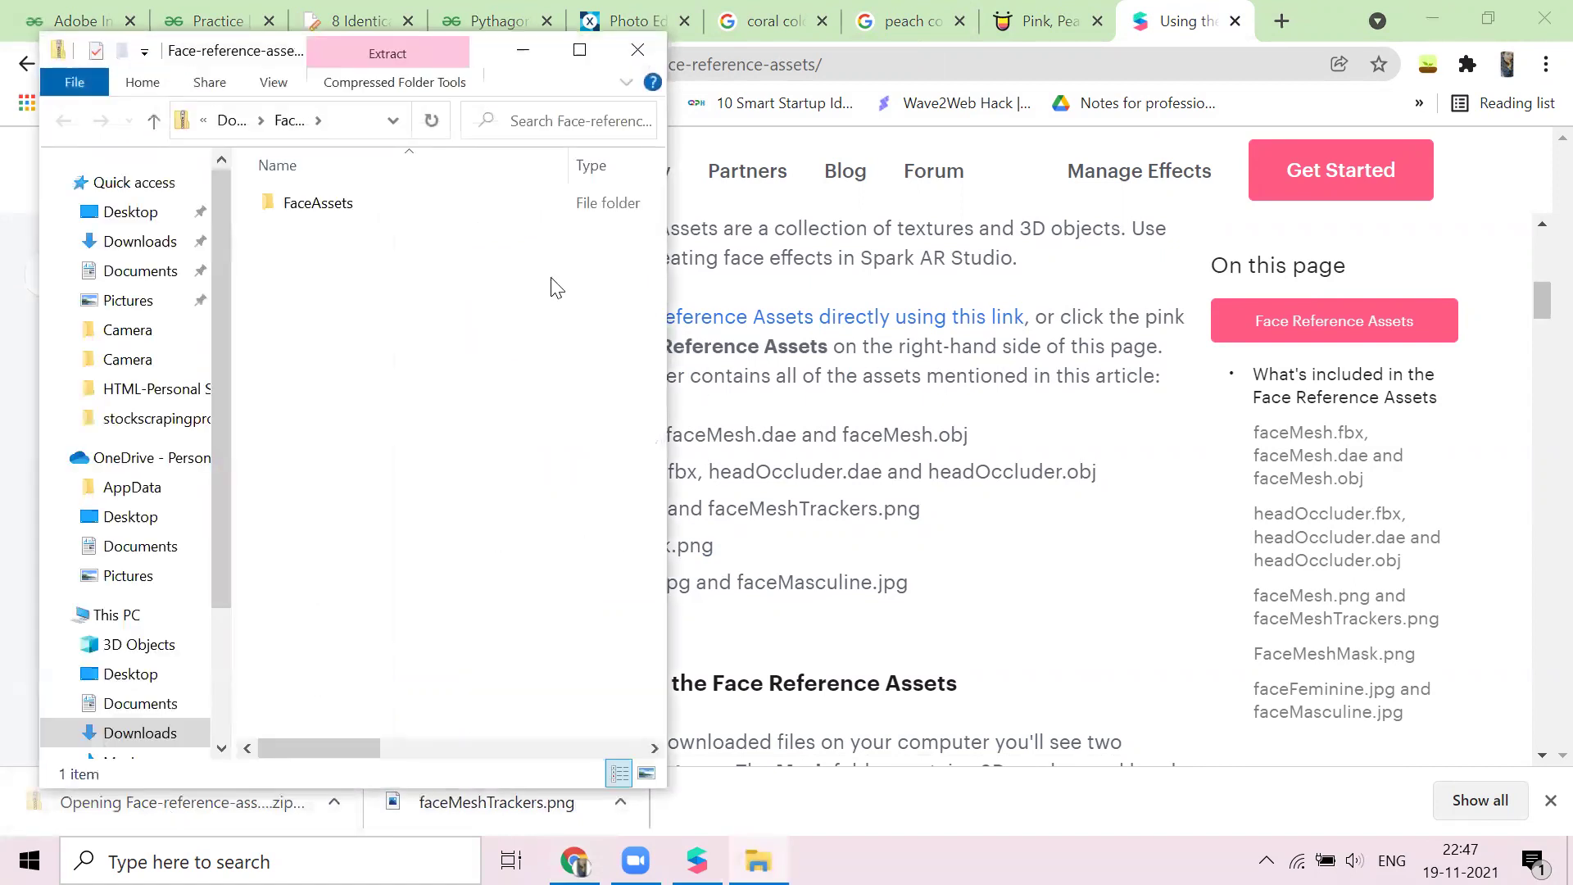
pyautogui.click(208, 126)
pyautogui.click(215, 152)
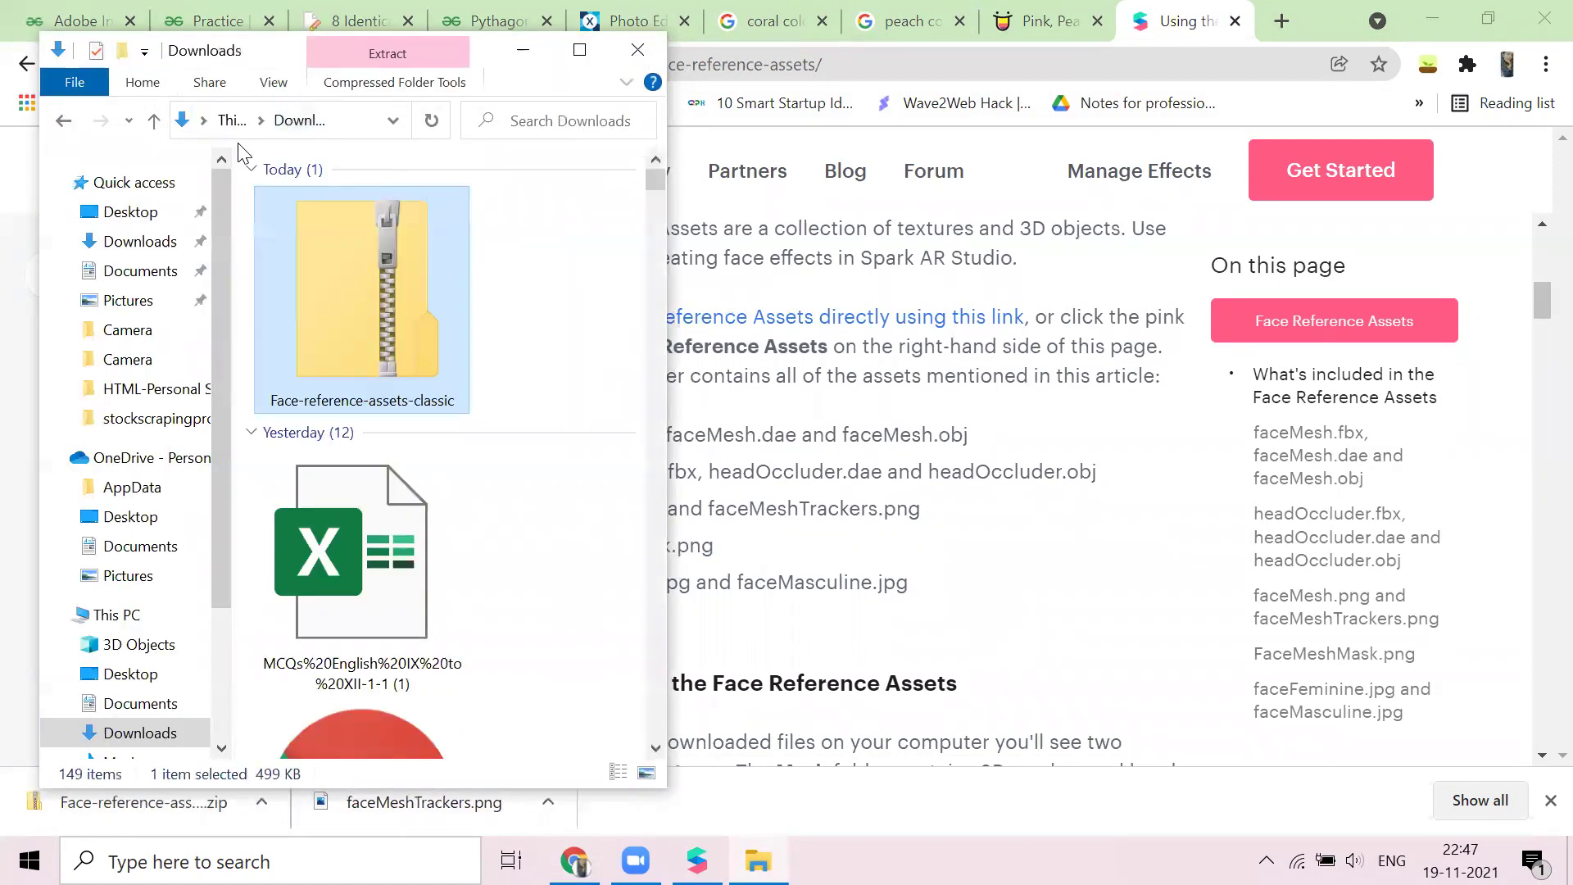
pyautogui.rightClick(396, 277)
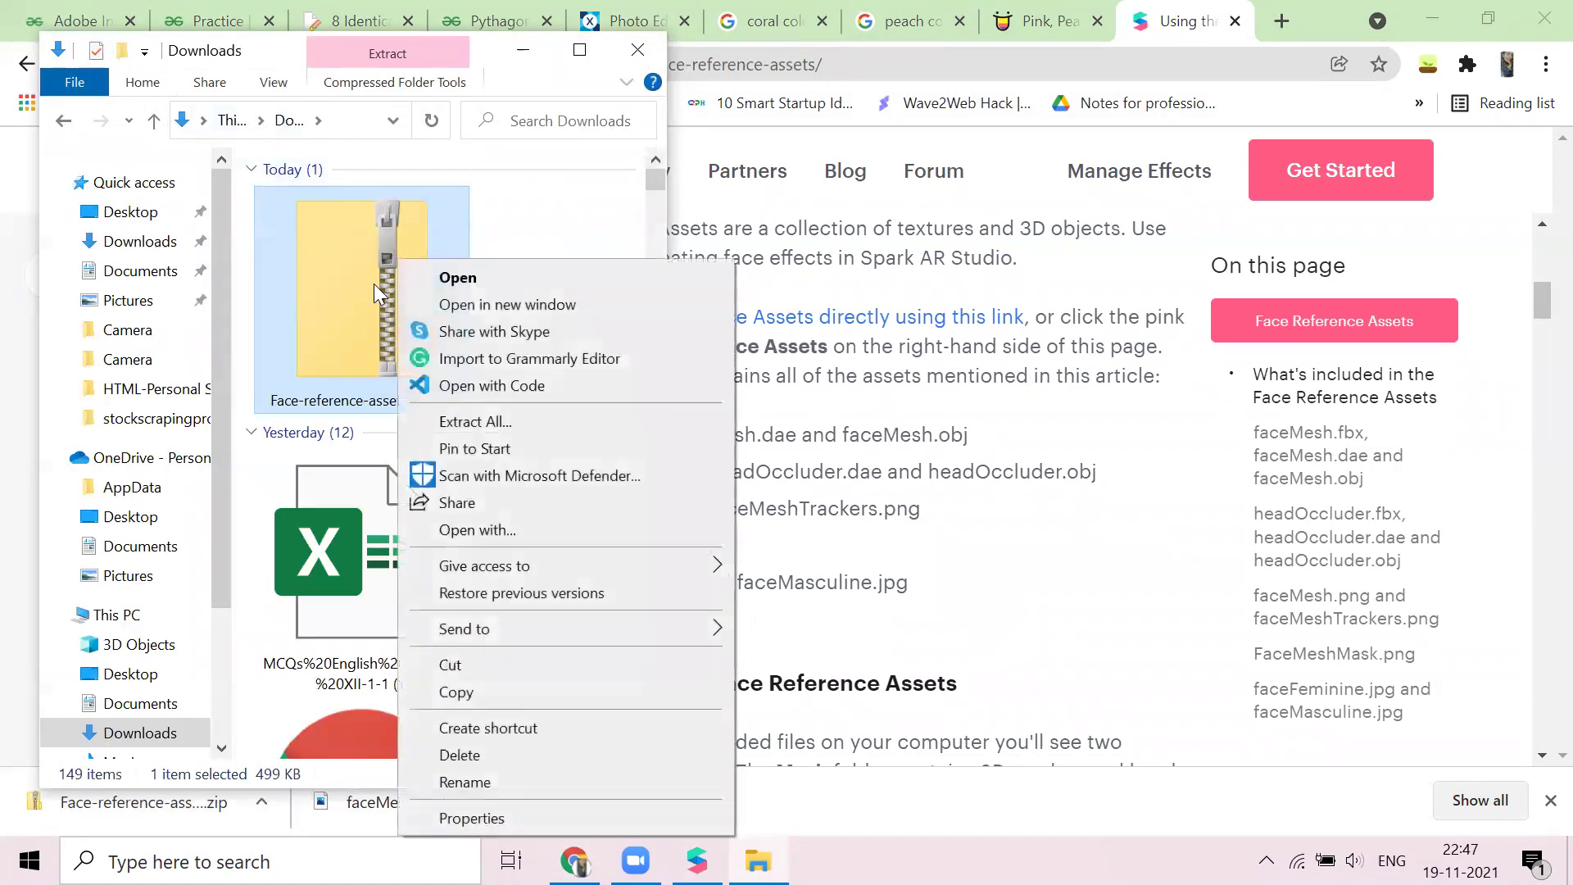
pyautogui.click(516, 425)
pyautogui.click(1008, 691)
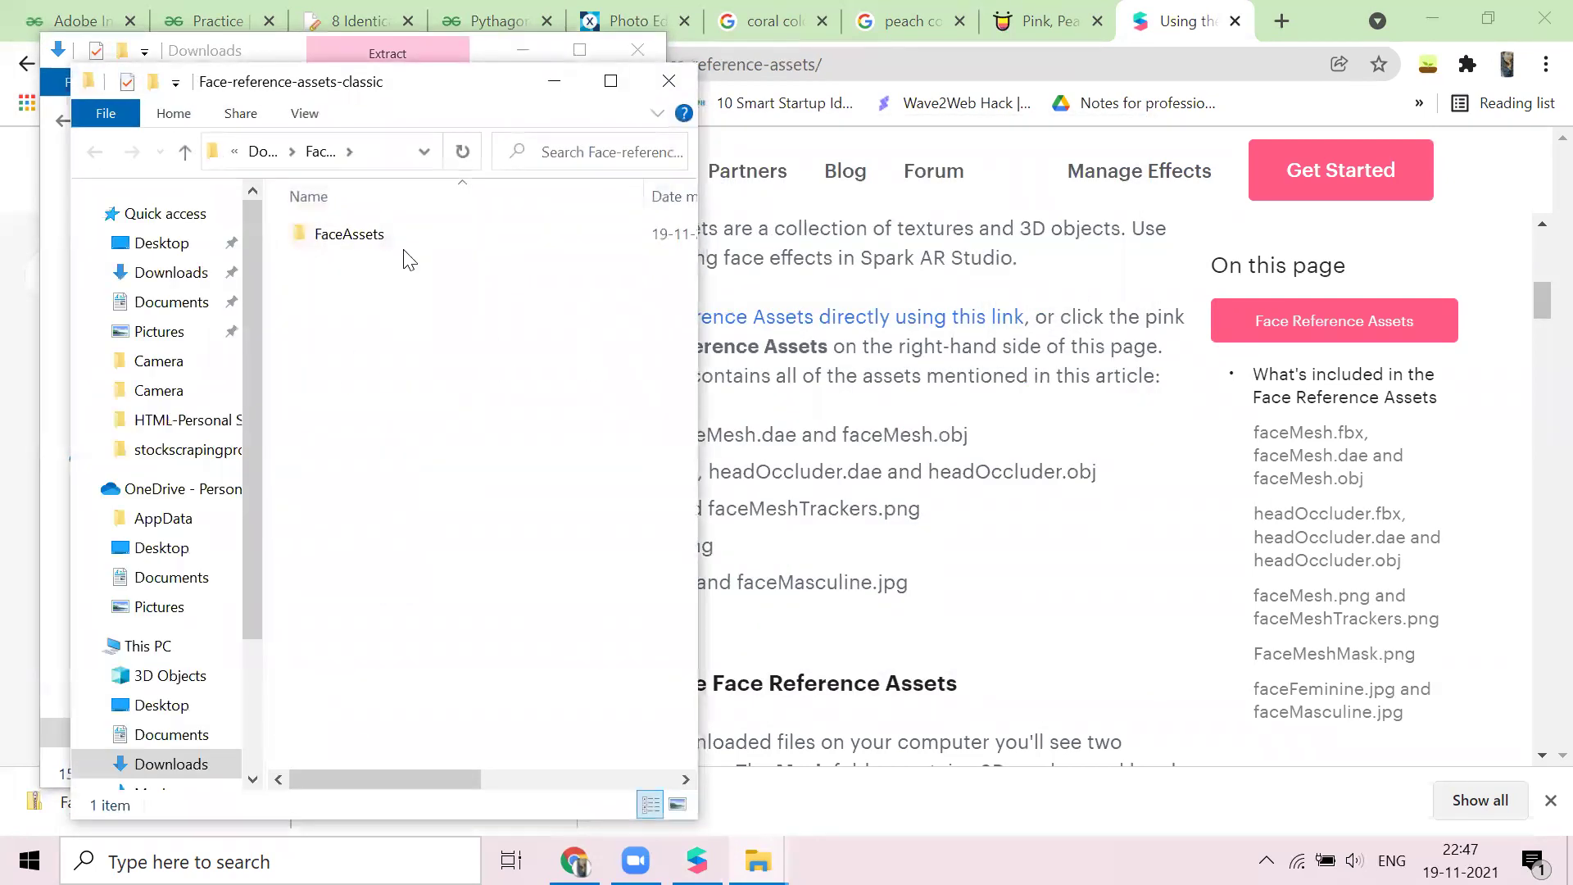
# Open the Textures folder inside the extracted FaceAssets folder and view the faceMeshTrackers image
pyautogui.doubleClick(400, 245)
pyautogui.doubleClick(393, 266)
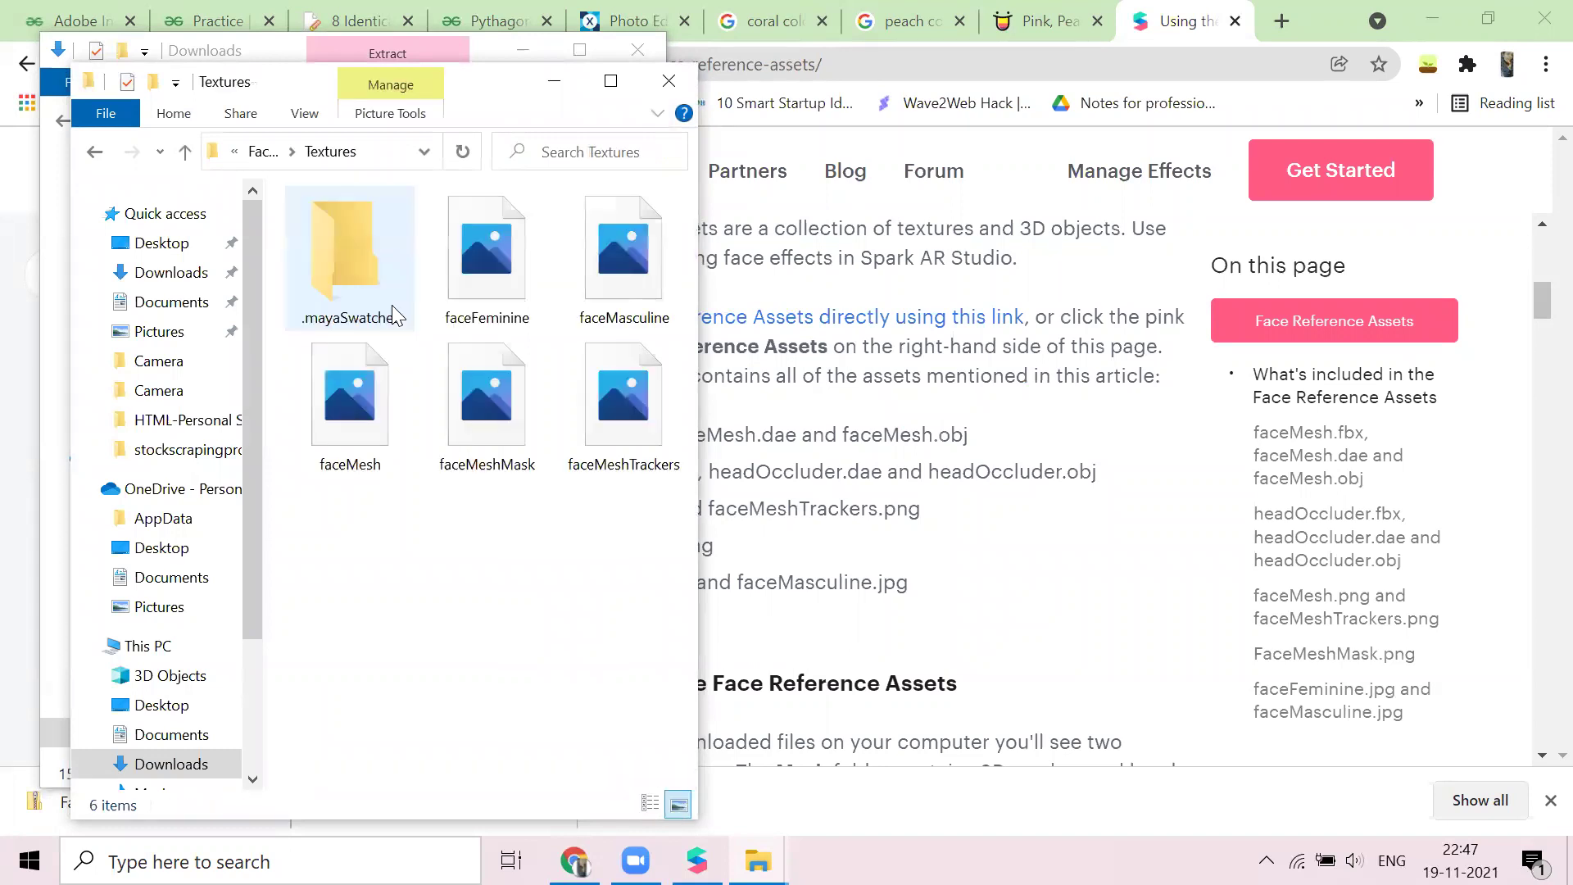
pyautogui.doubleClick(604, 397)
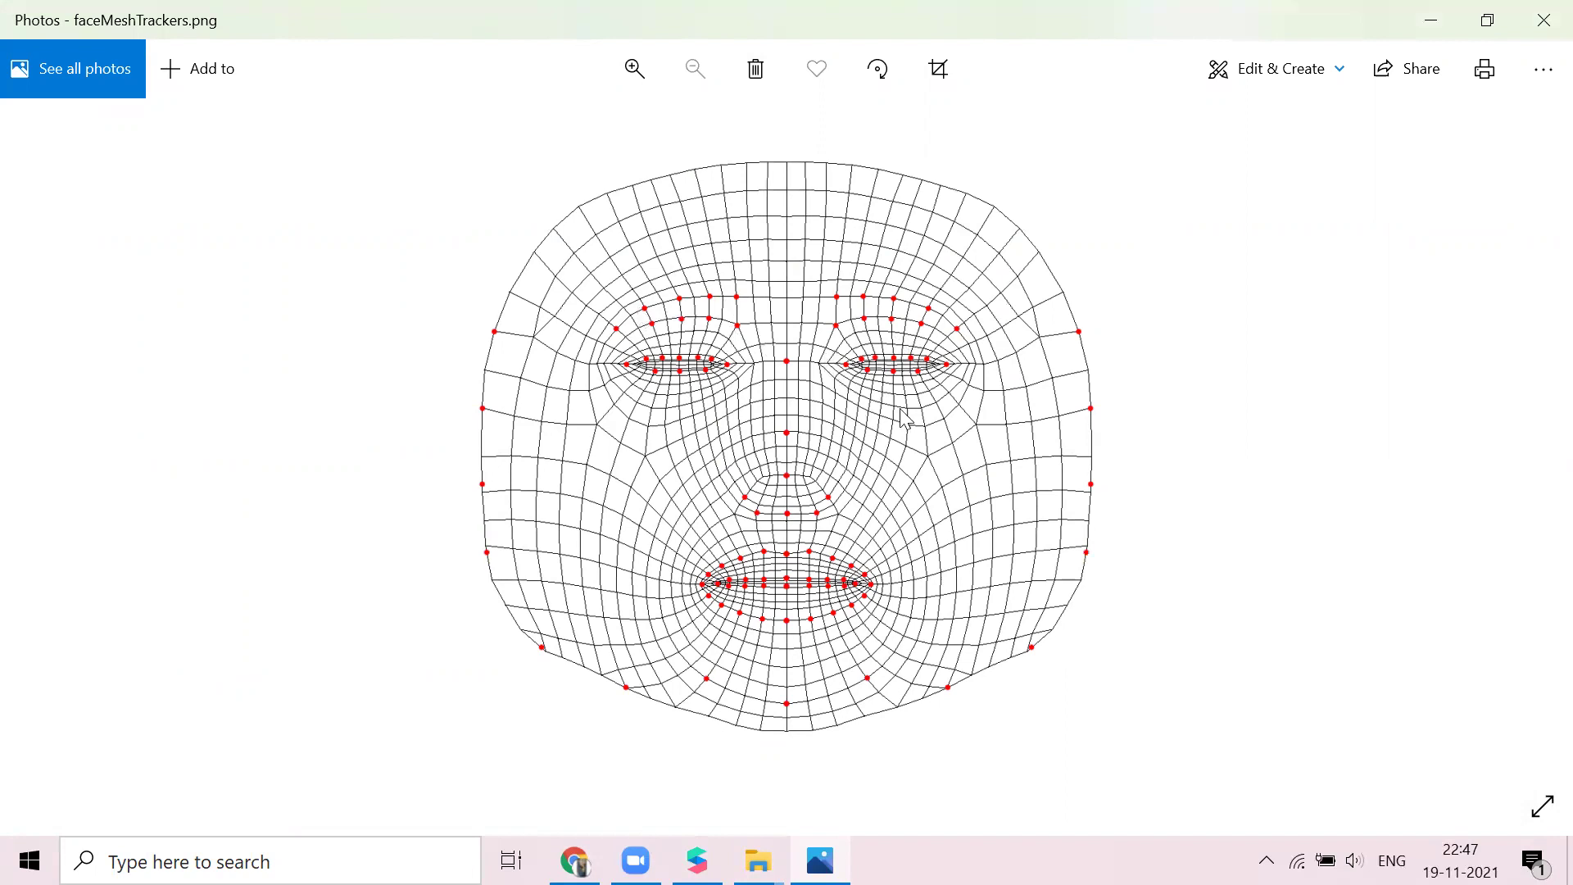
pyautogui.click(1539, 24)
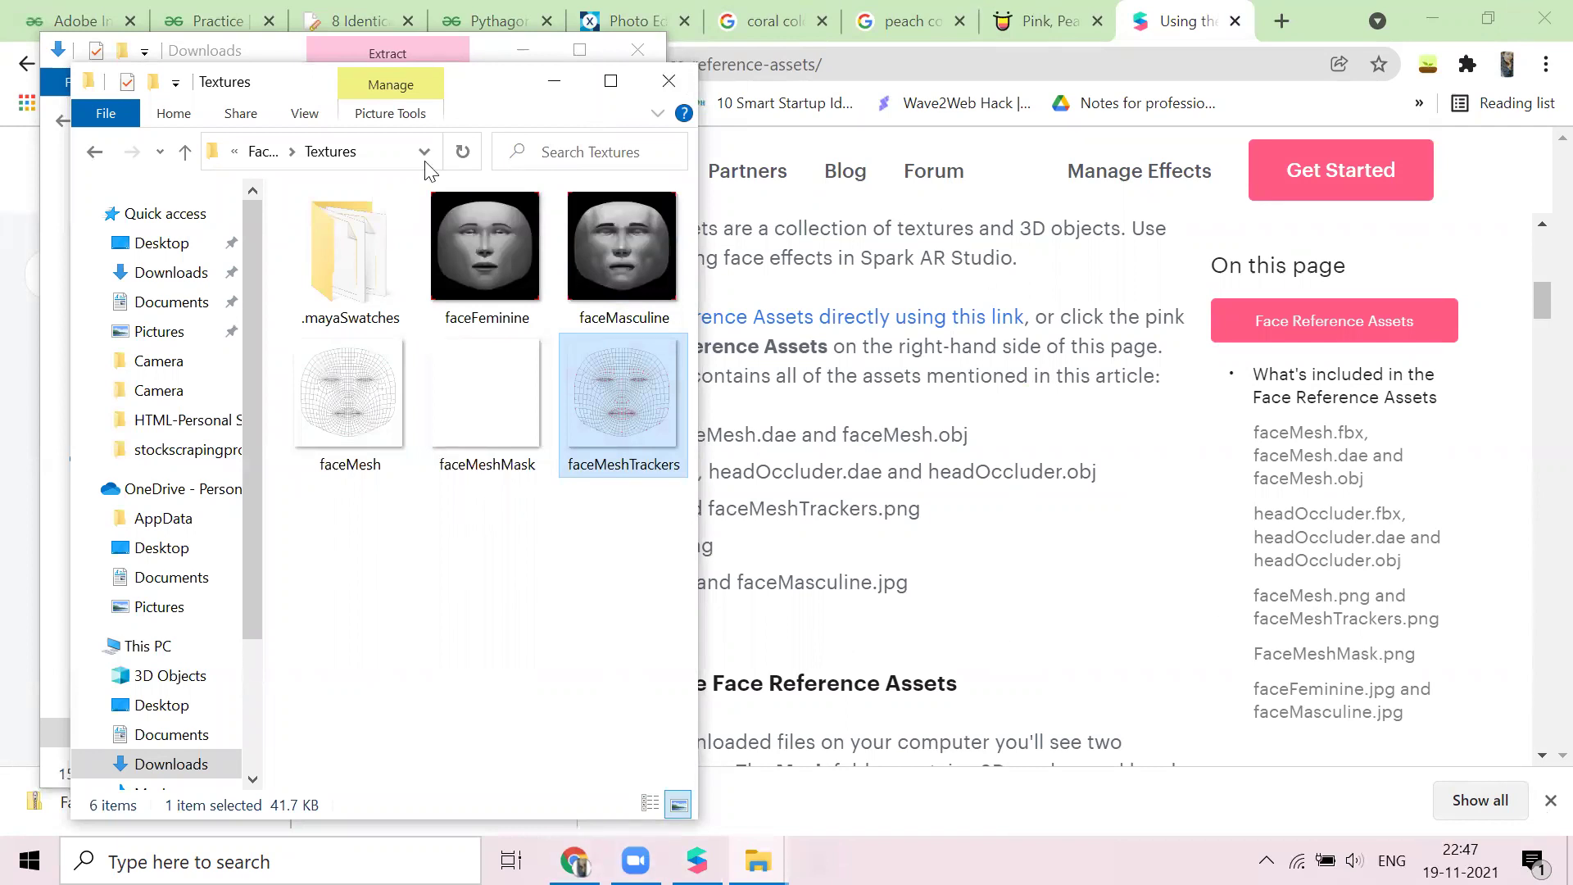
# Switch to Spark AR Studio and import faceMeshTrackers from the extracted Textures folder as the makeup material's new texture
pyautogui.hotkey('alt', 'Tab')
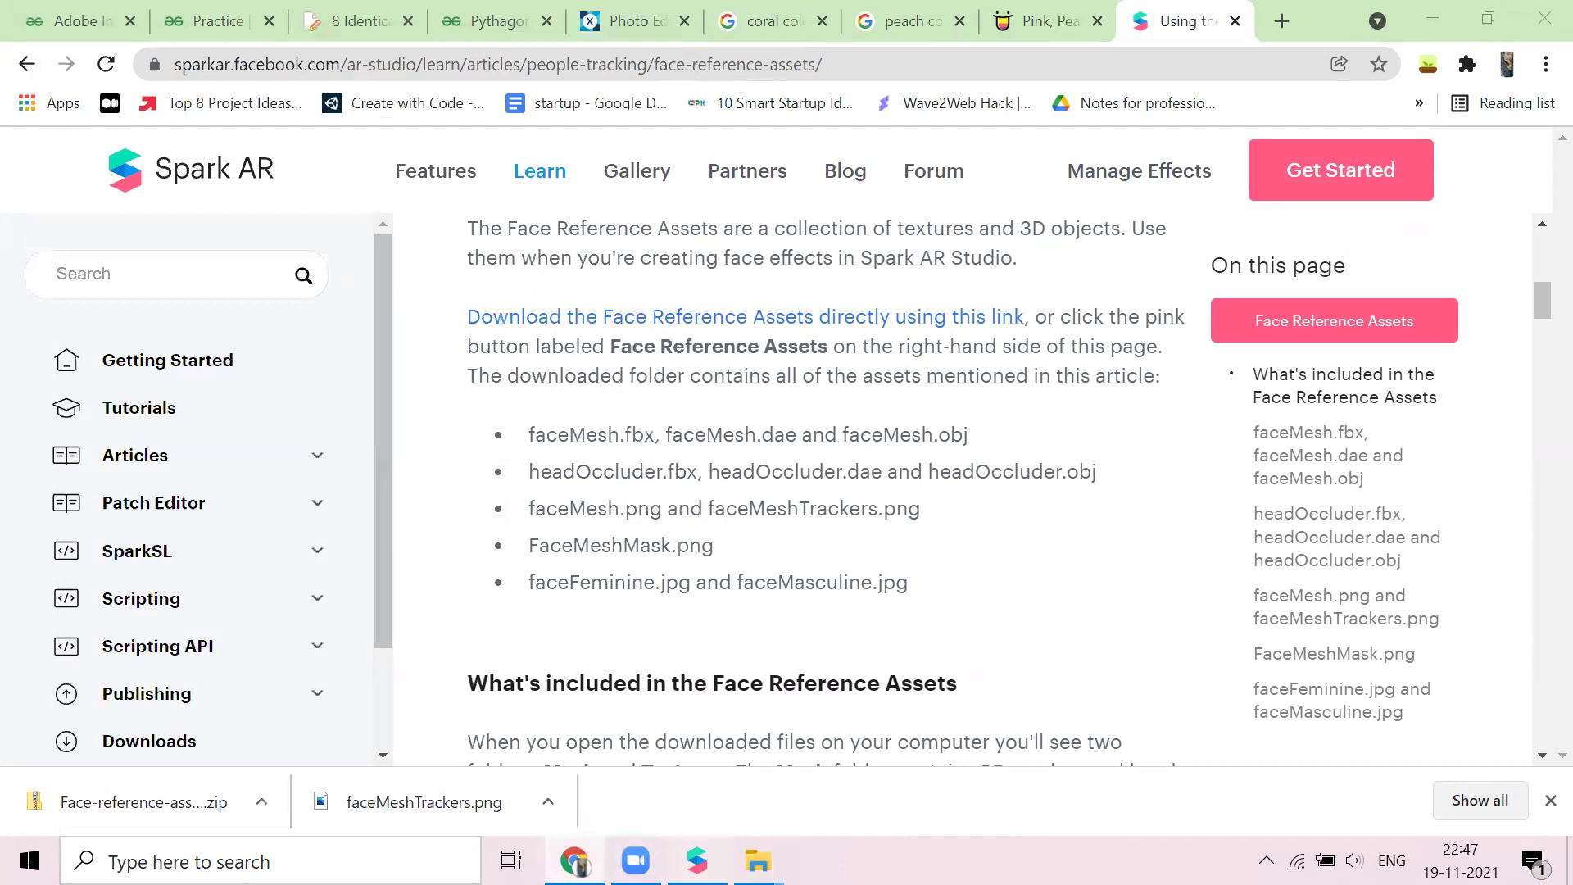
pyautogui.hotkey('alt', 'Tab')
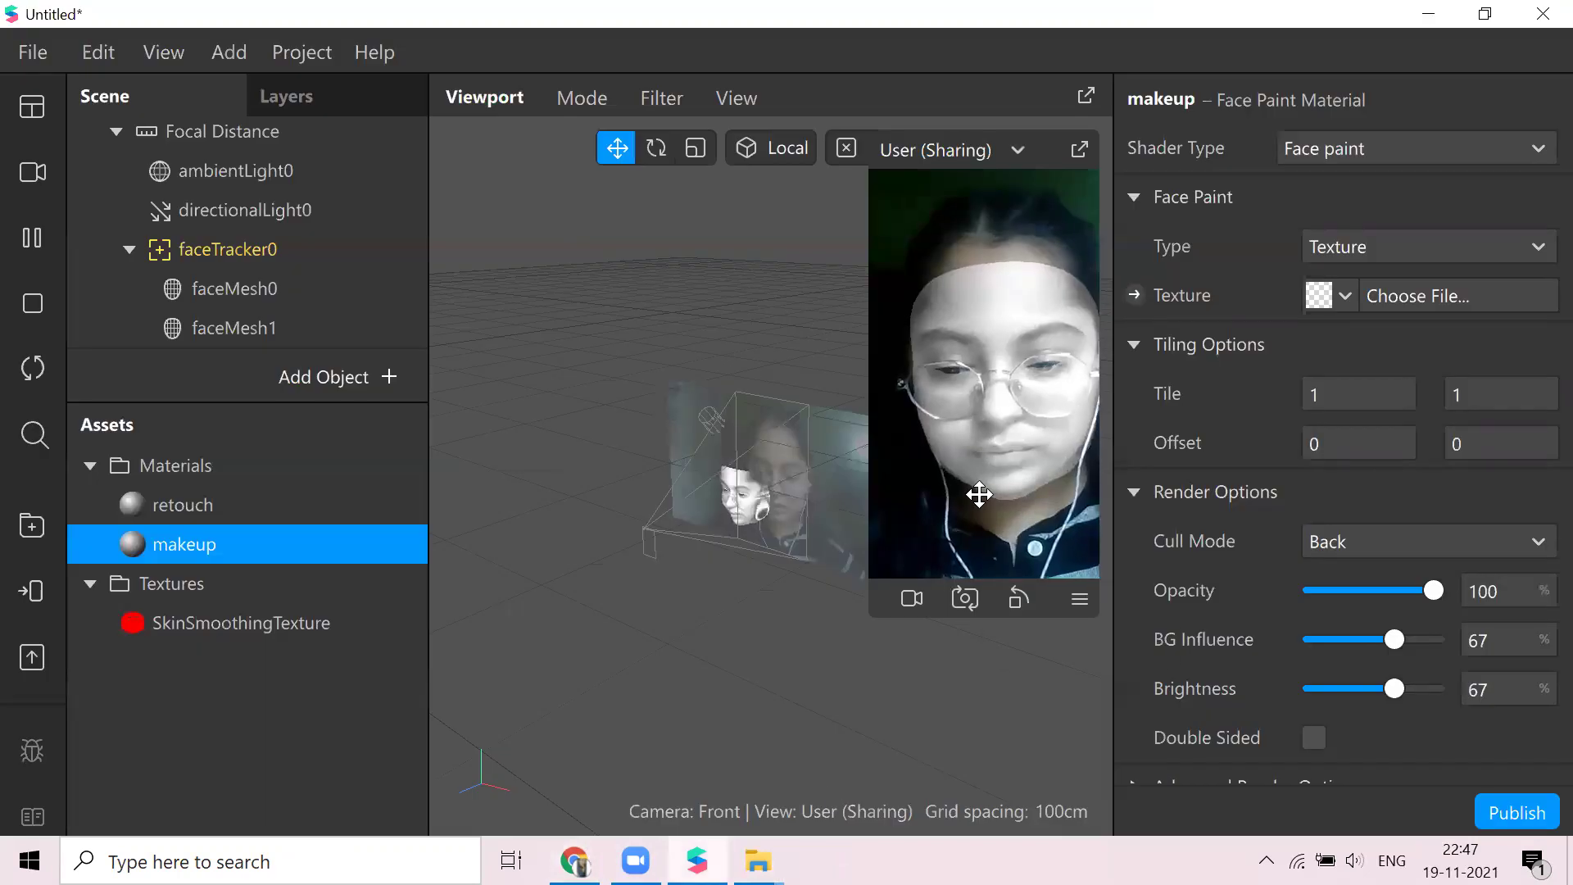
pyautogui.click(1323, 296)
pyautogui.click(1387, 398)
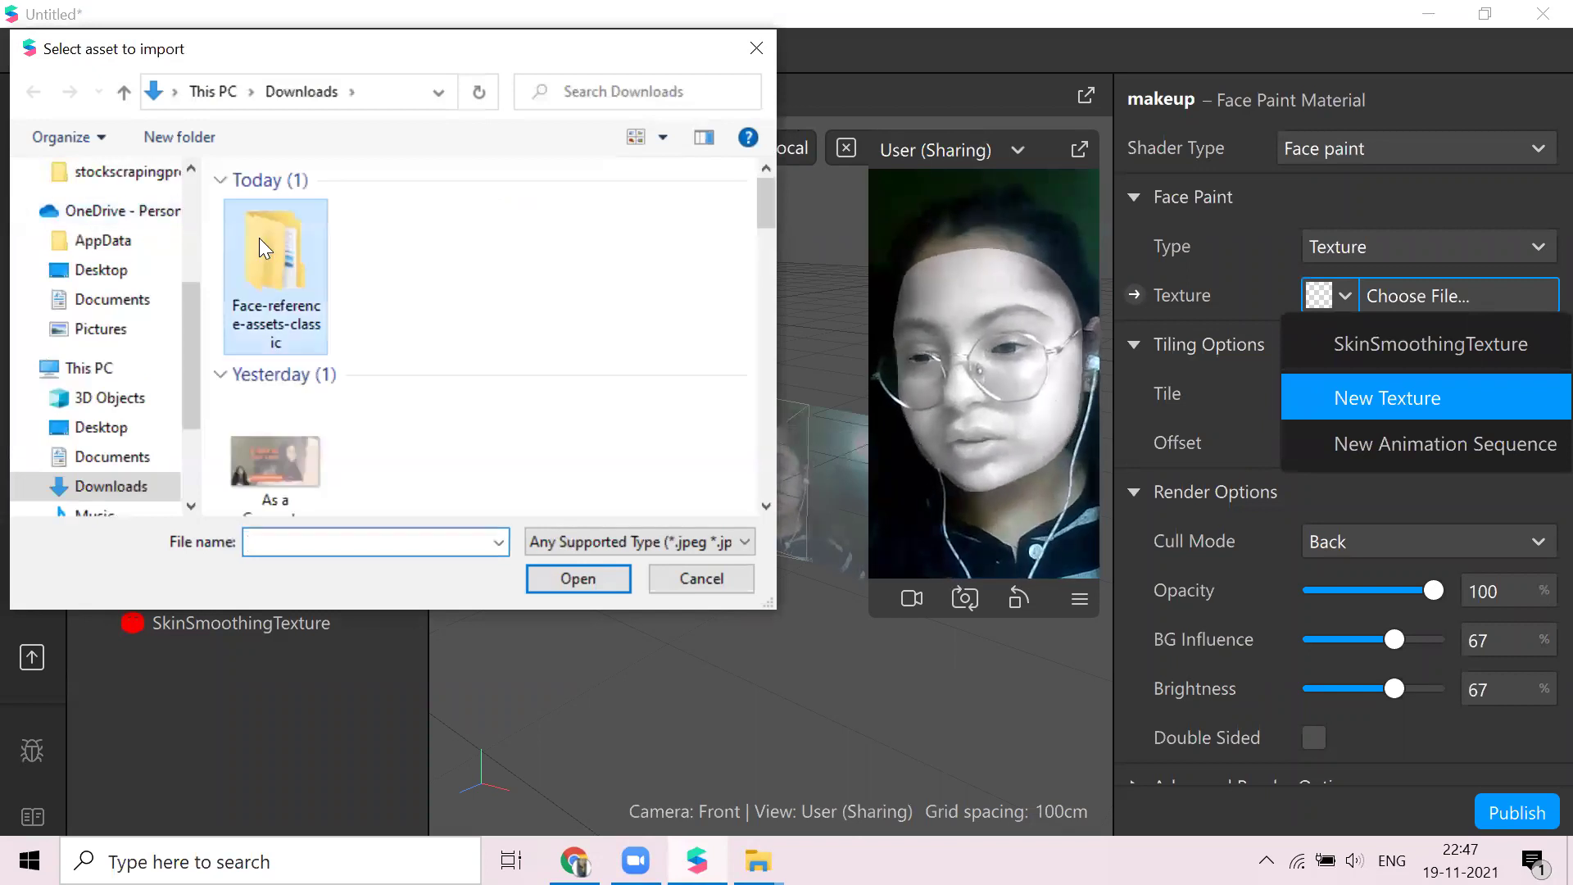
pyautogui.doubleClick(259, 238)
pyautogui.doubleClick(318, 214)
pyautogui.doubleClick(320, 235)
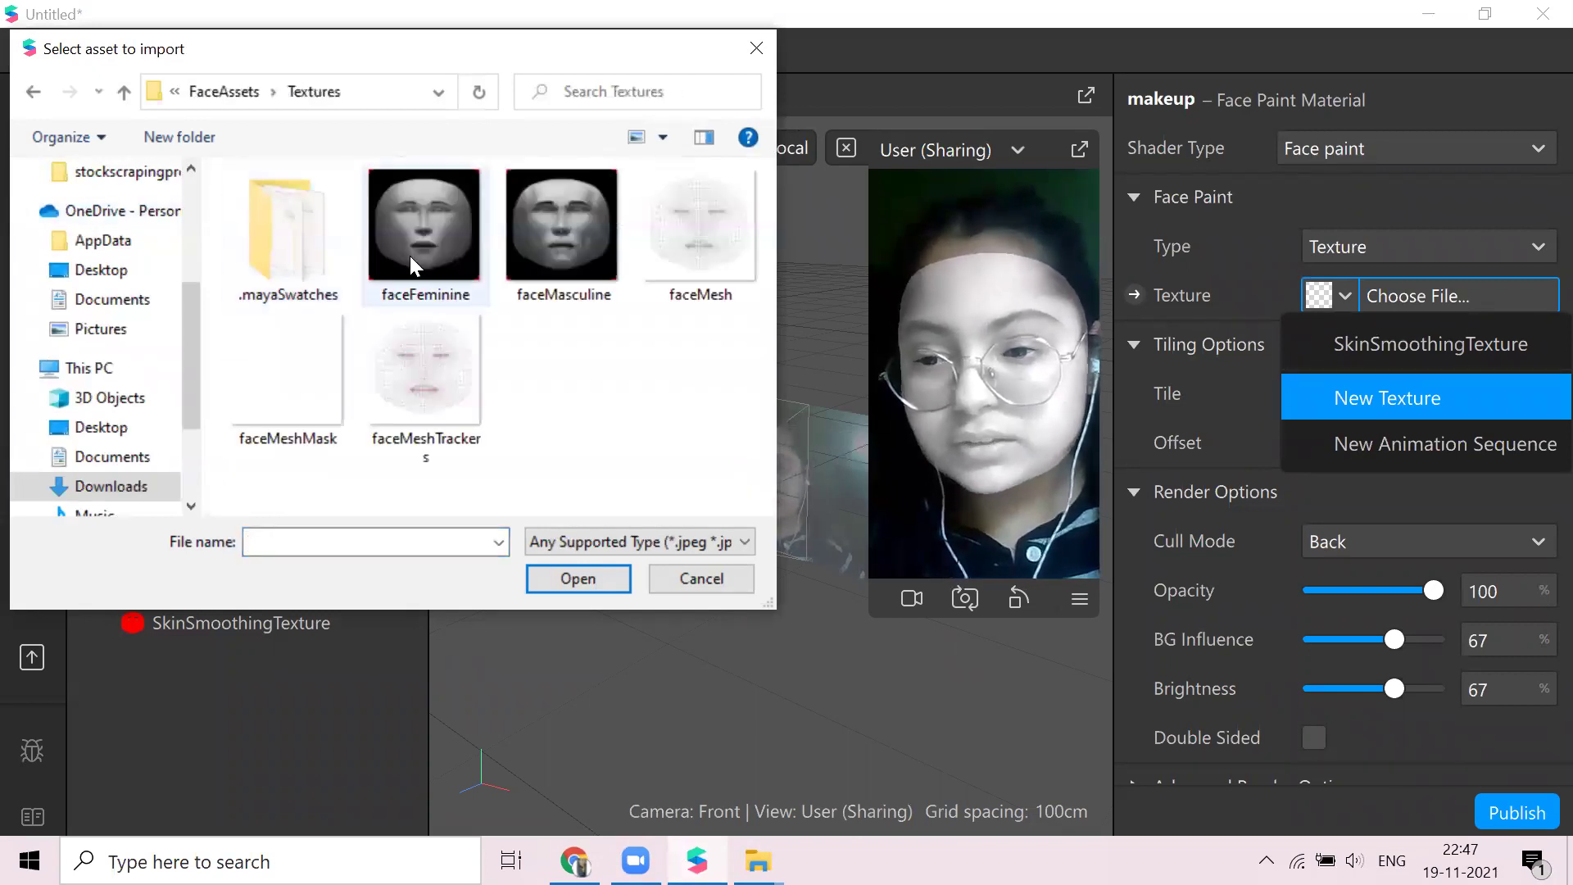
pyautogui.click(435, 349)
pyautogui.click(569, 583)
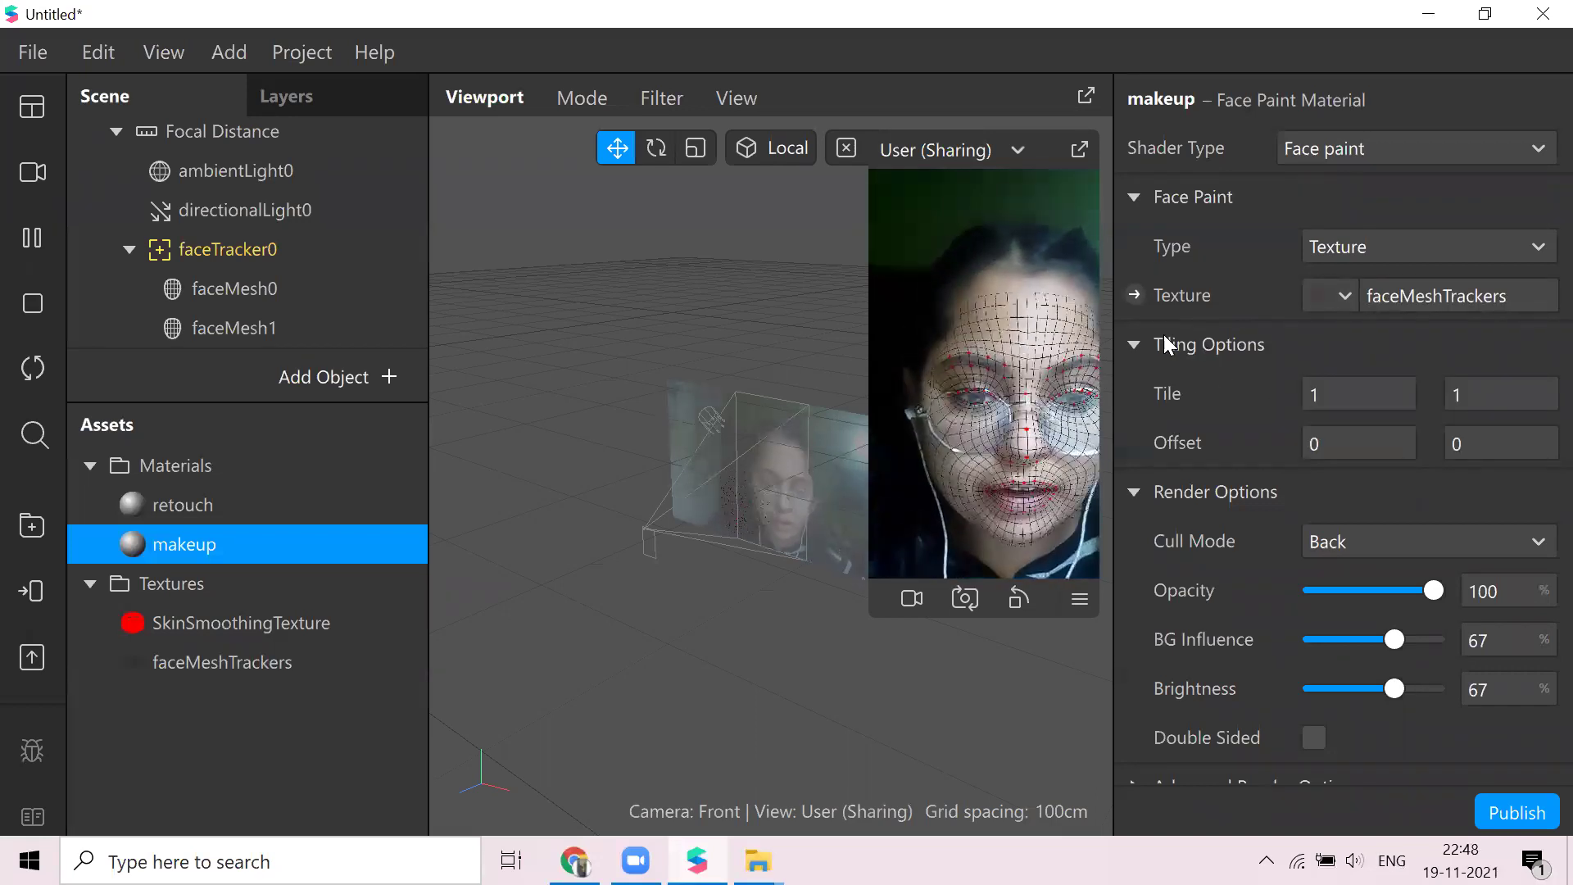
pyautogui.moveTo(1156, 337)
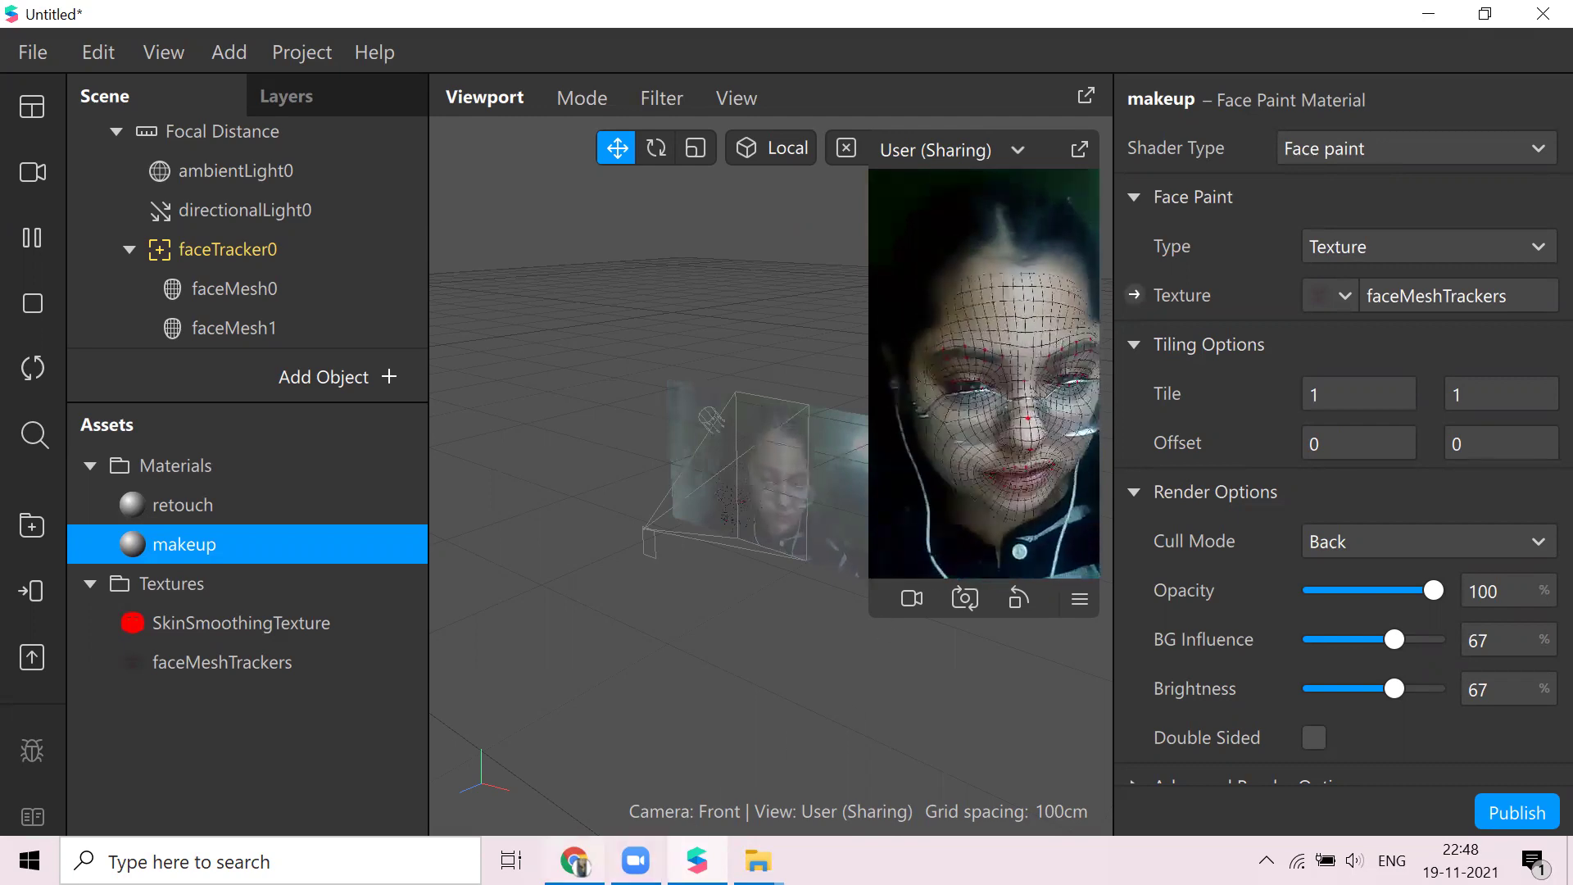
# Switch to the Pixlr X page in Chrome and open the faceMeshTrackers image for editing
pyautogui.moveTo(574, 861)
pyautogui.click(629, 783)
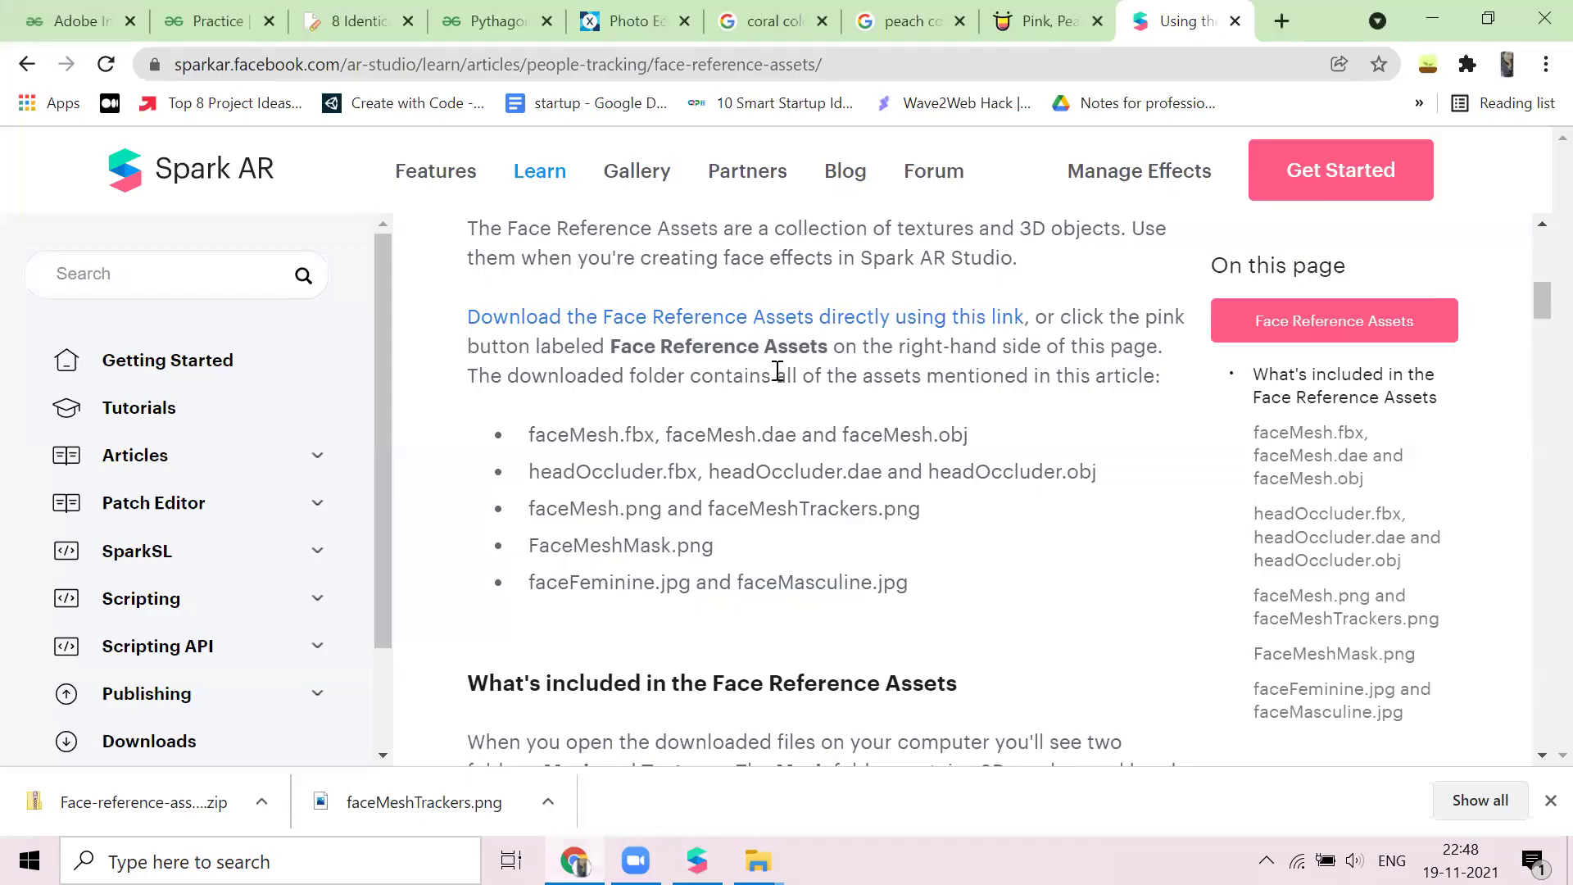
pyautogui.scroll(-2, 779, 360)
pyautogui.scroll(10, 787, 349)
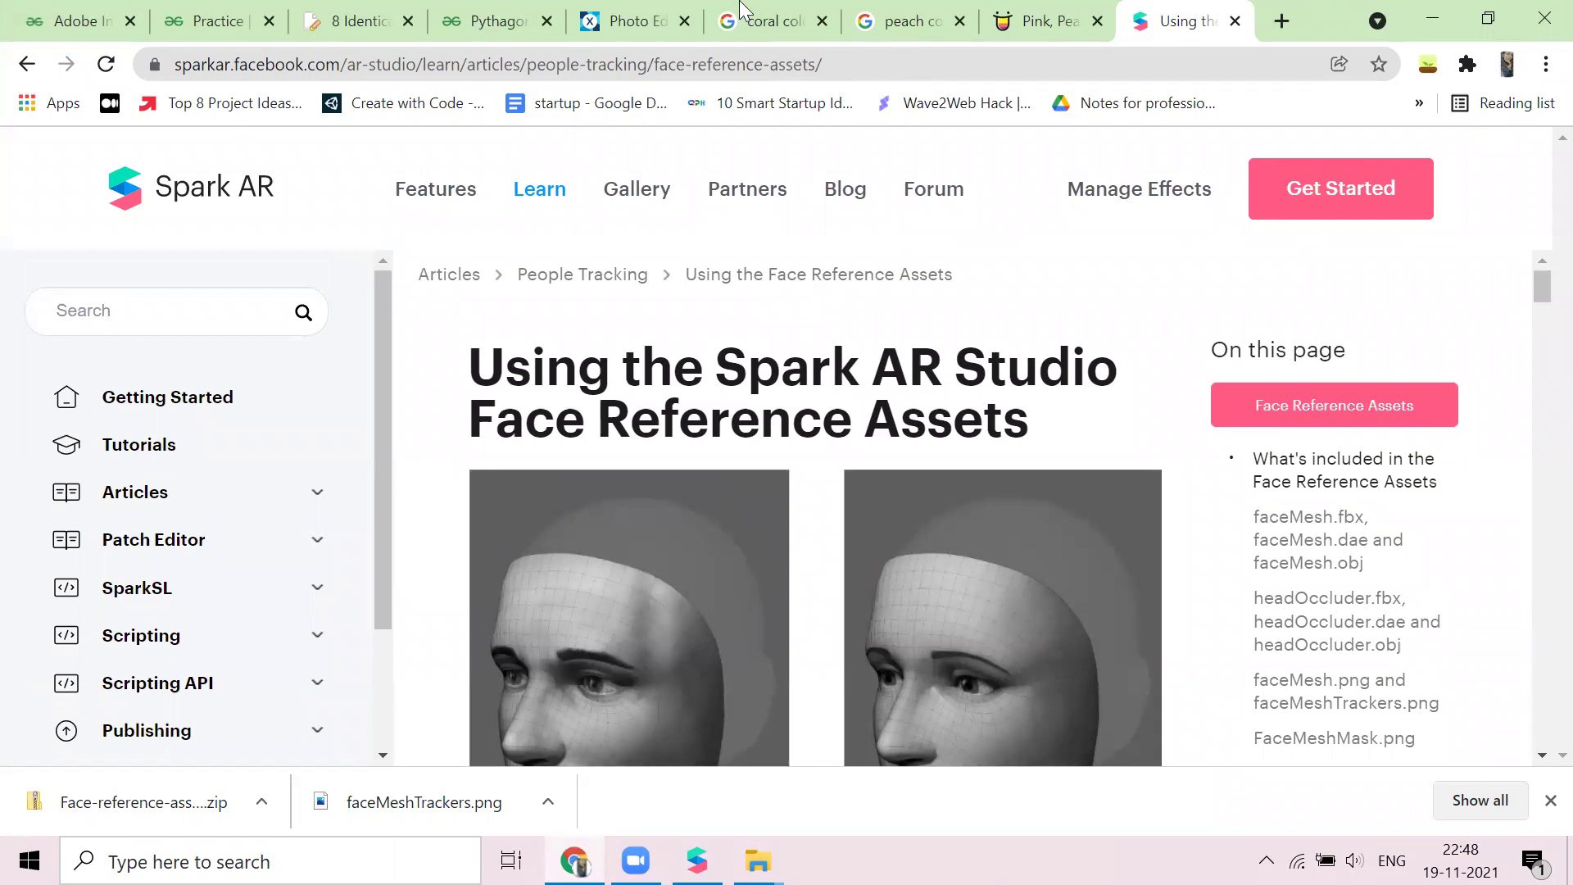
pyautogui.click(620, 20)
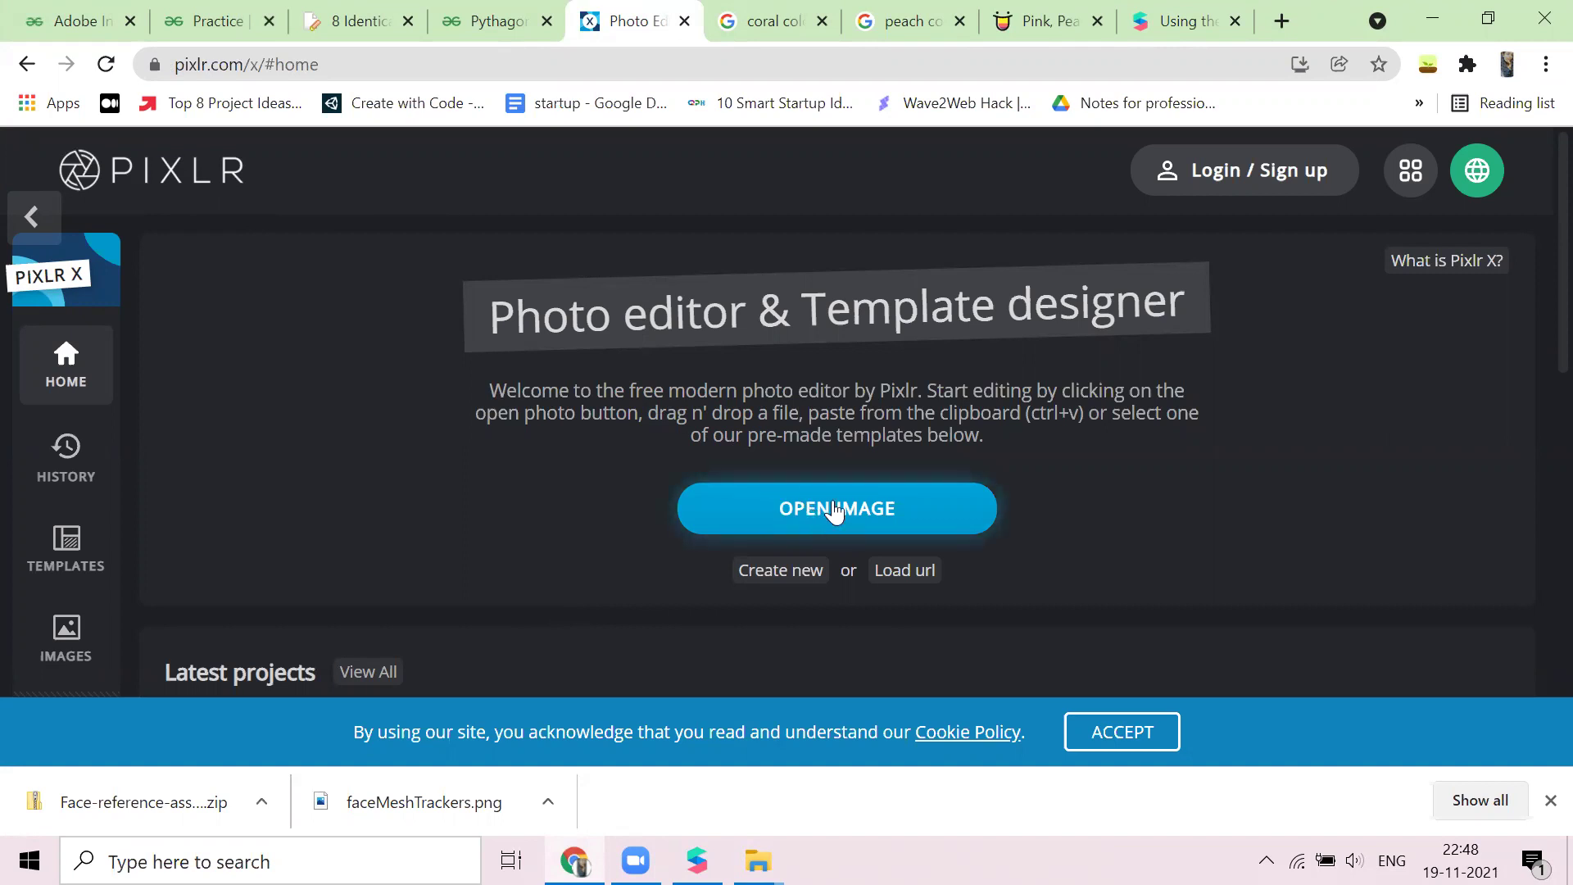
pyautogui.click(920, 501)
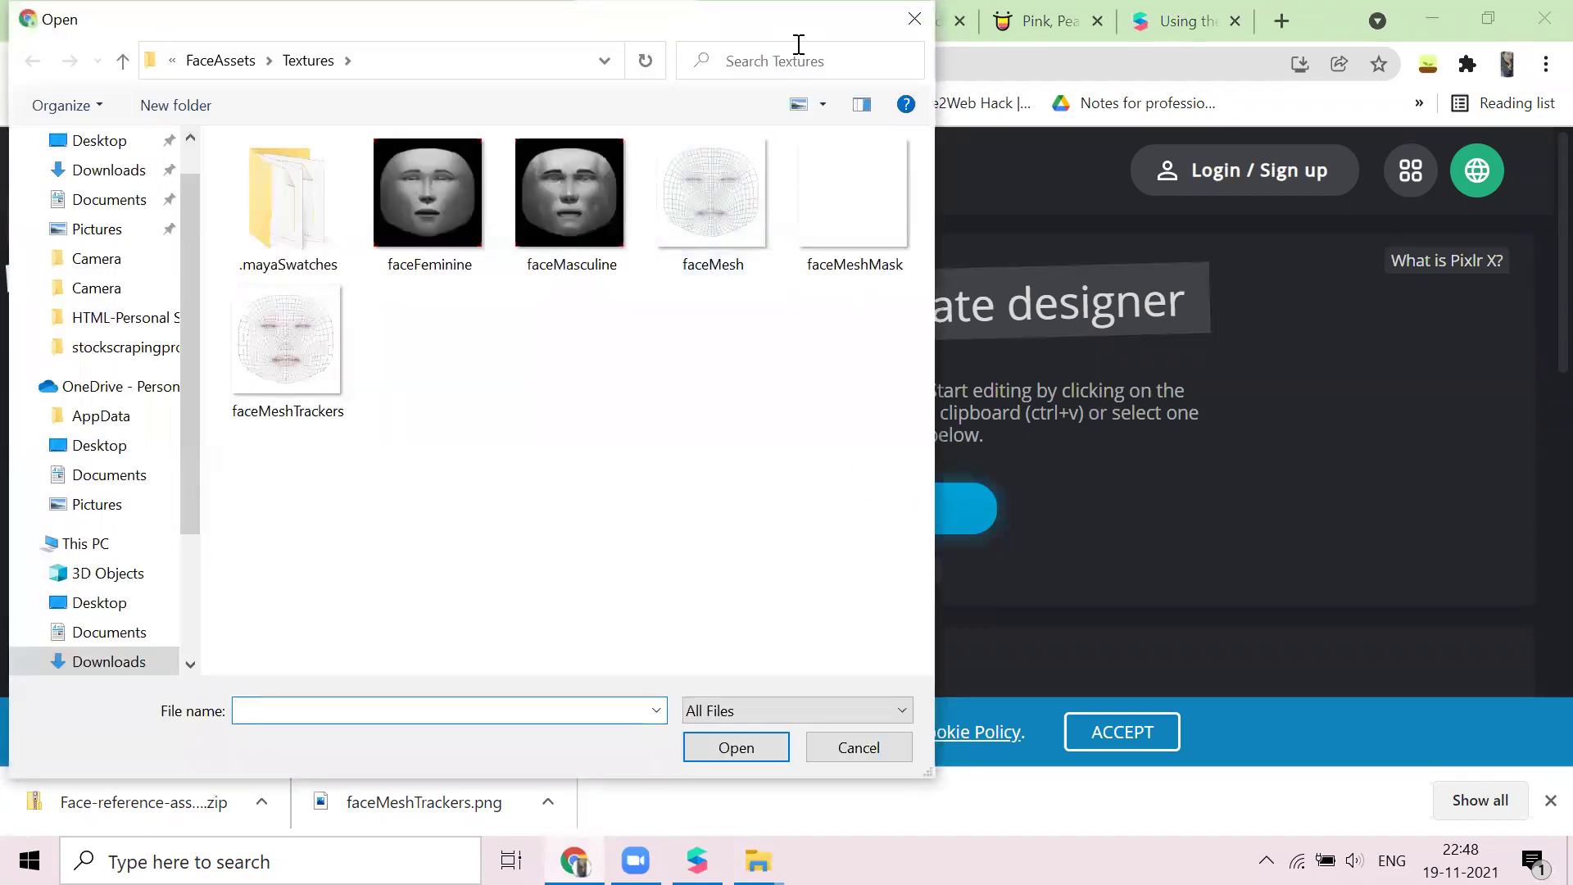
pyautogui.click(914, 20)
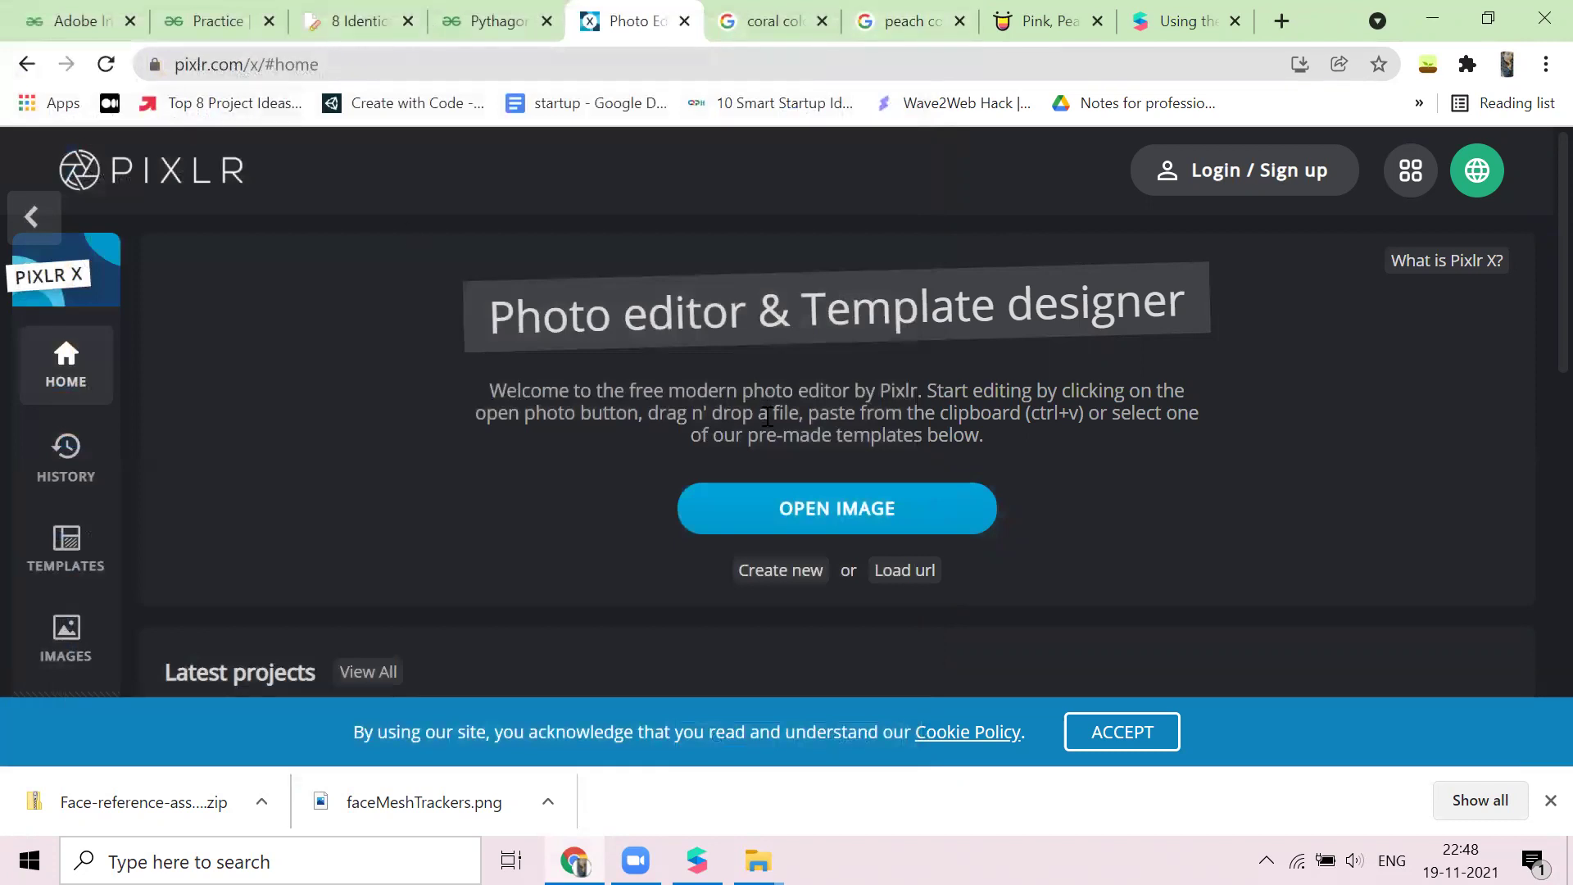
pyautogui.click(770, 510)
pyautogui.click(316, 392)
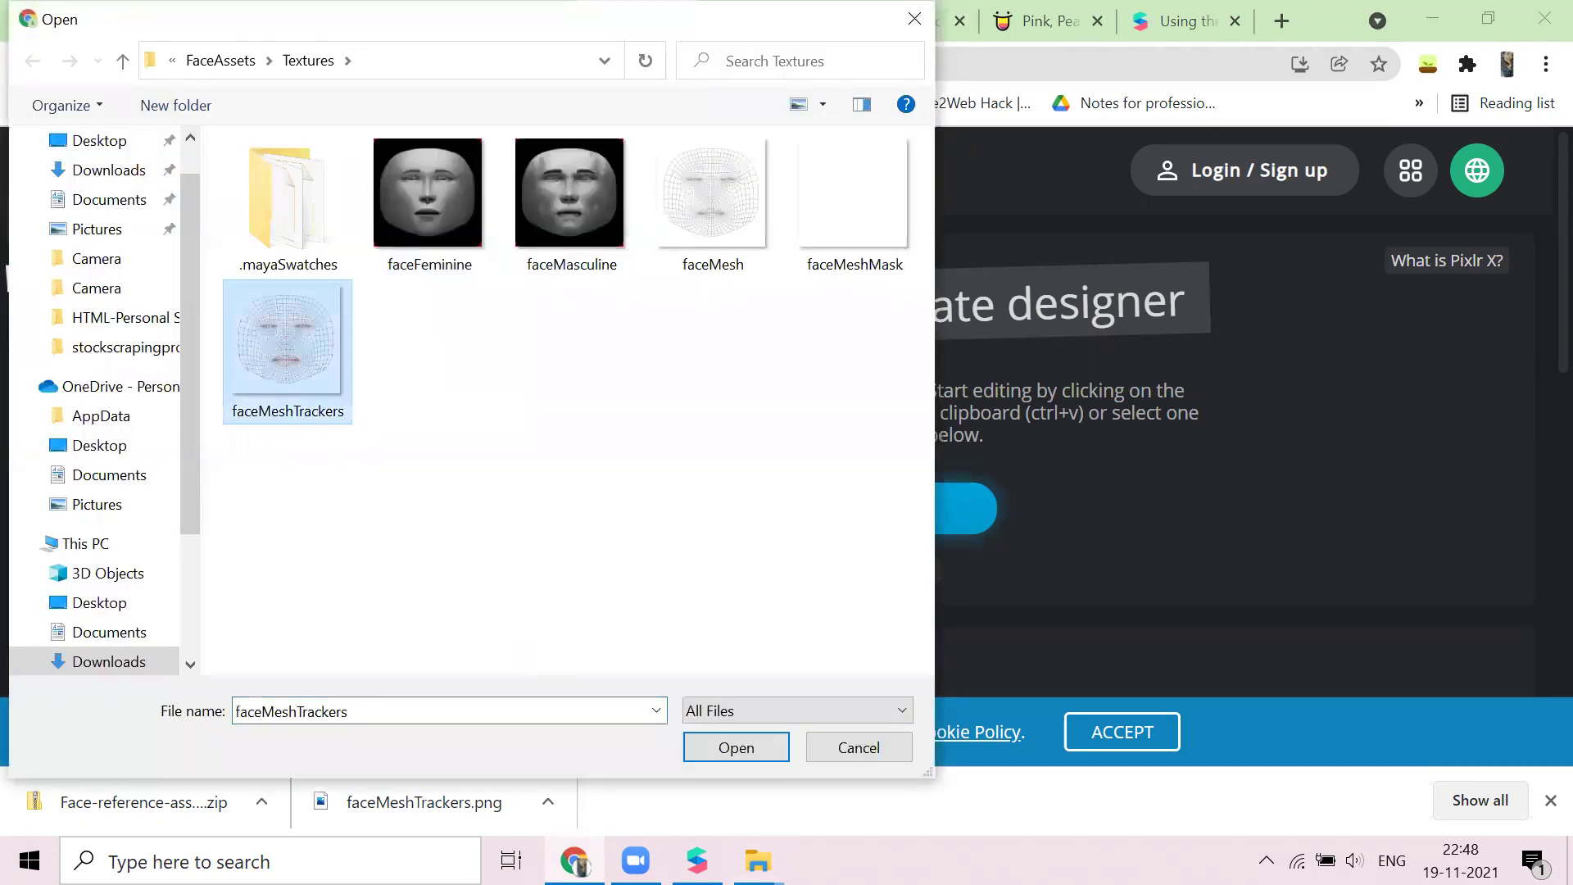
pyautogui.press('Return')
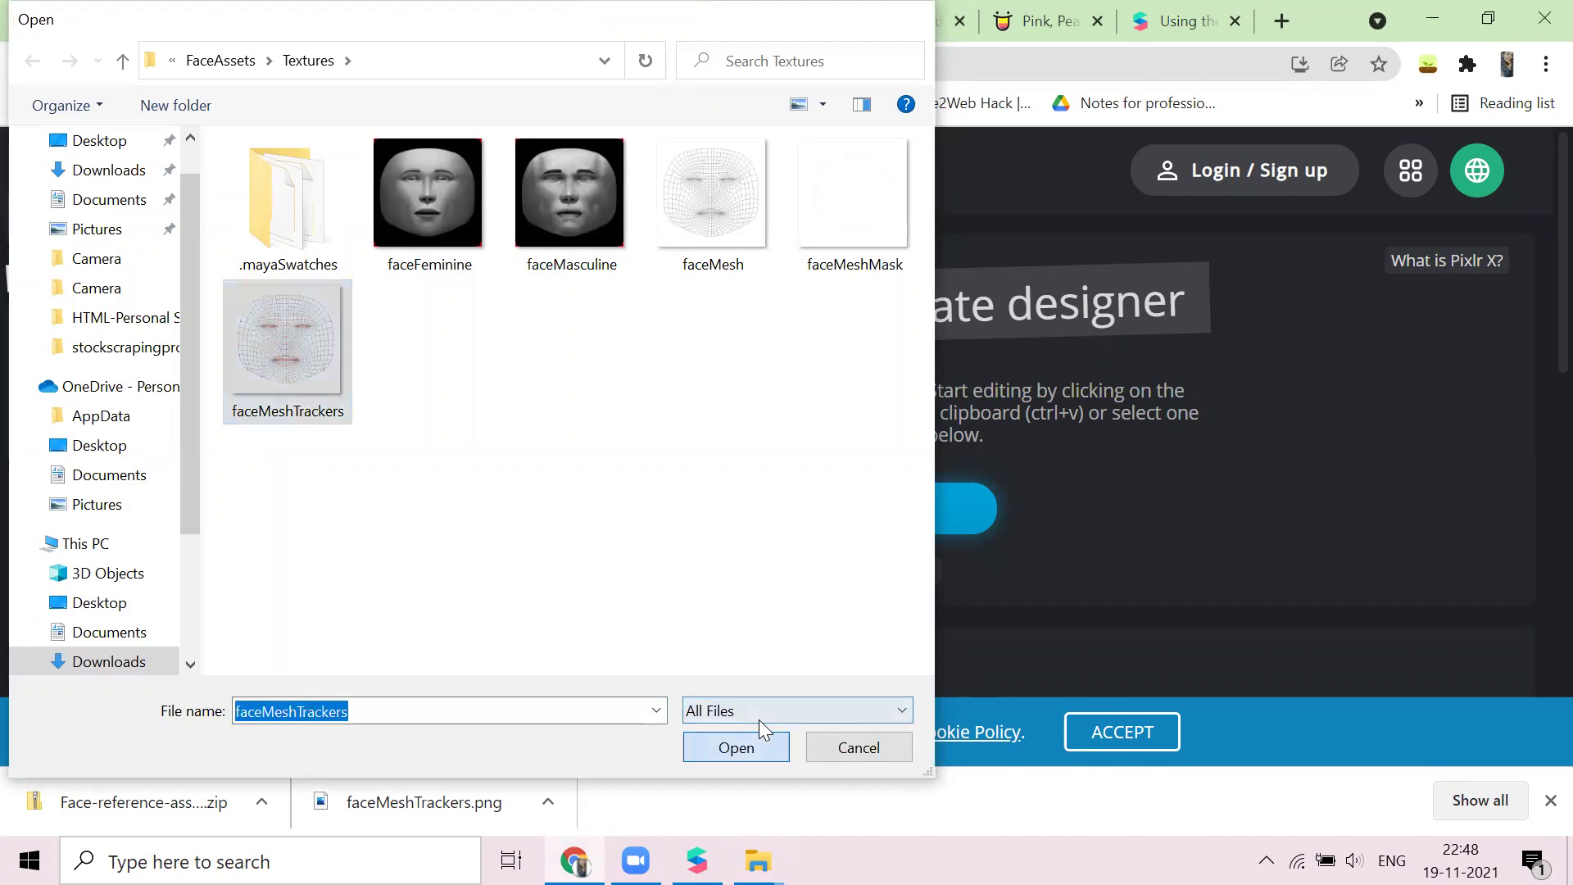
pyautogui.click(658, 478)
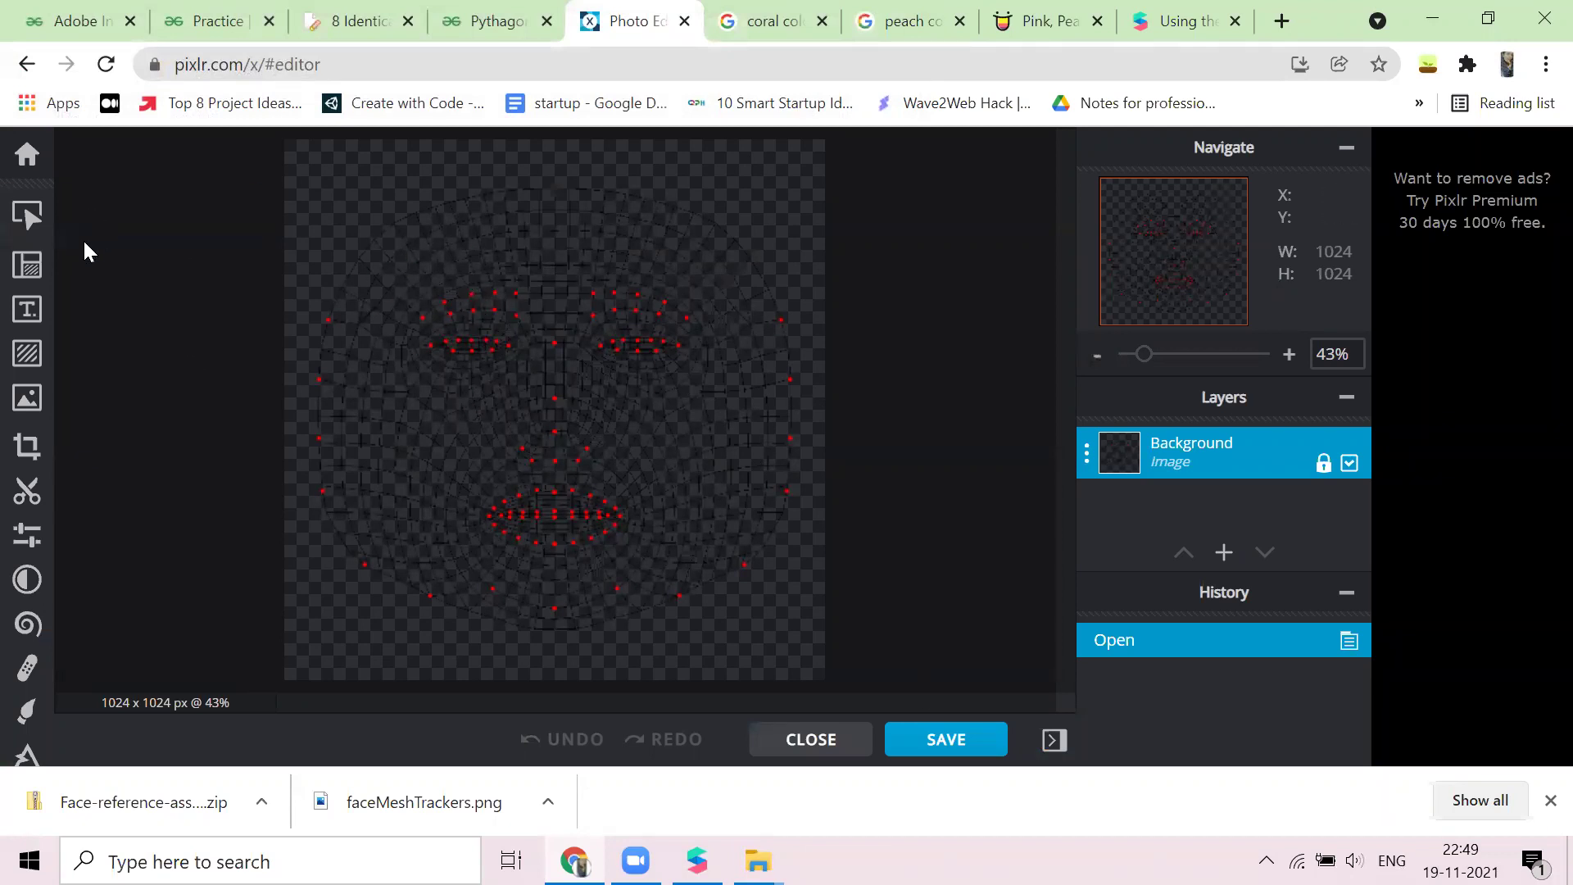
# Turn on a white background behind the face mesh image
pyautogui.click(12, 276)
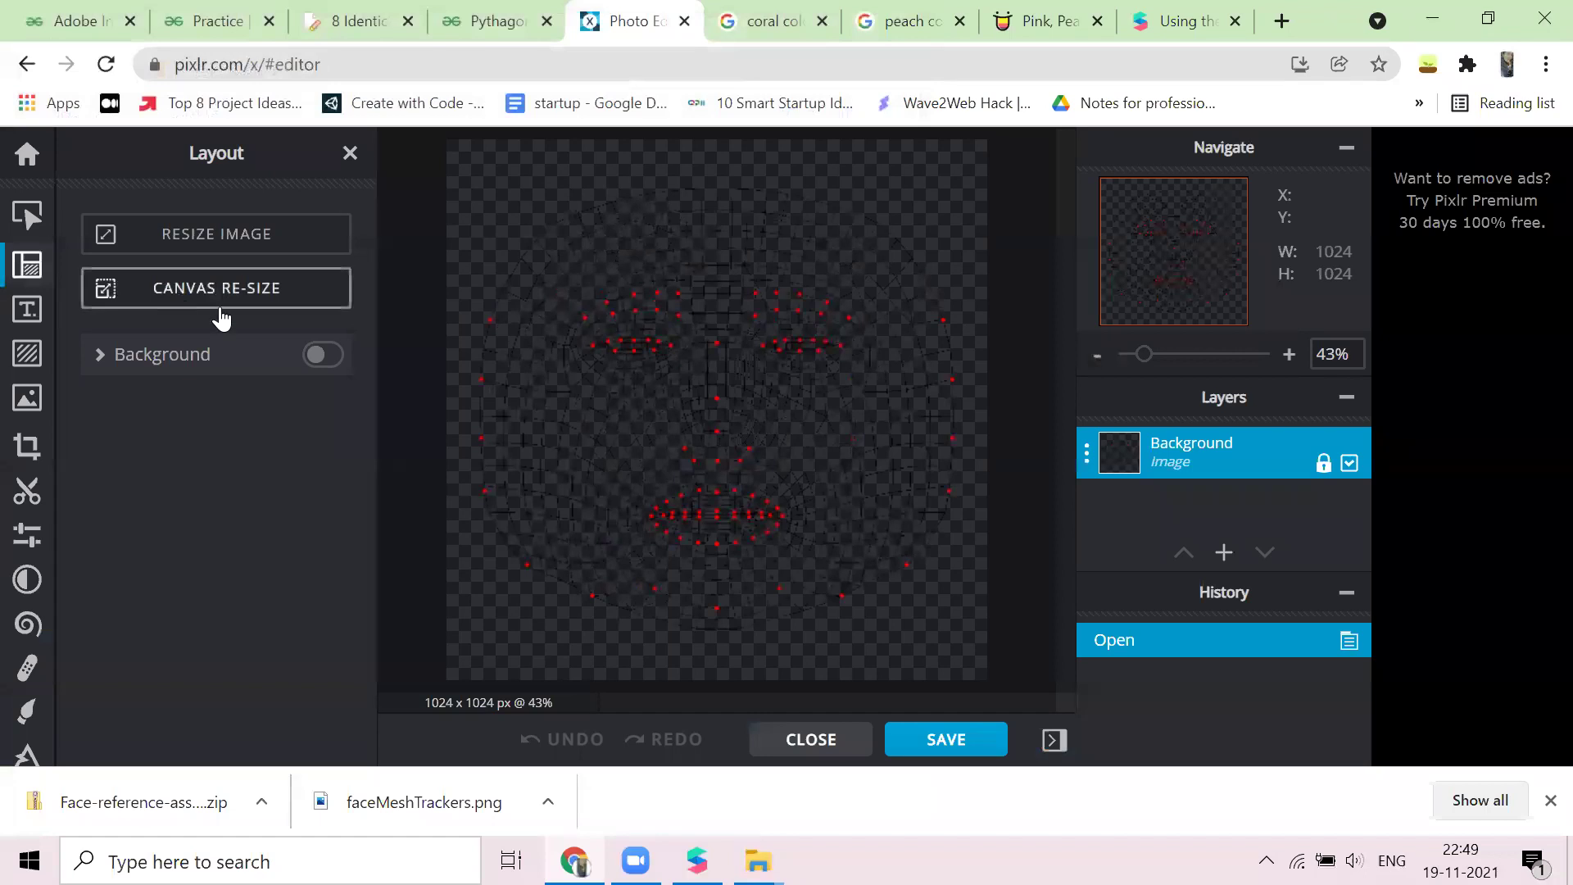
pyautogui.click(319, 357)
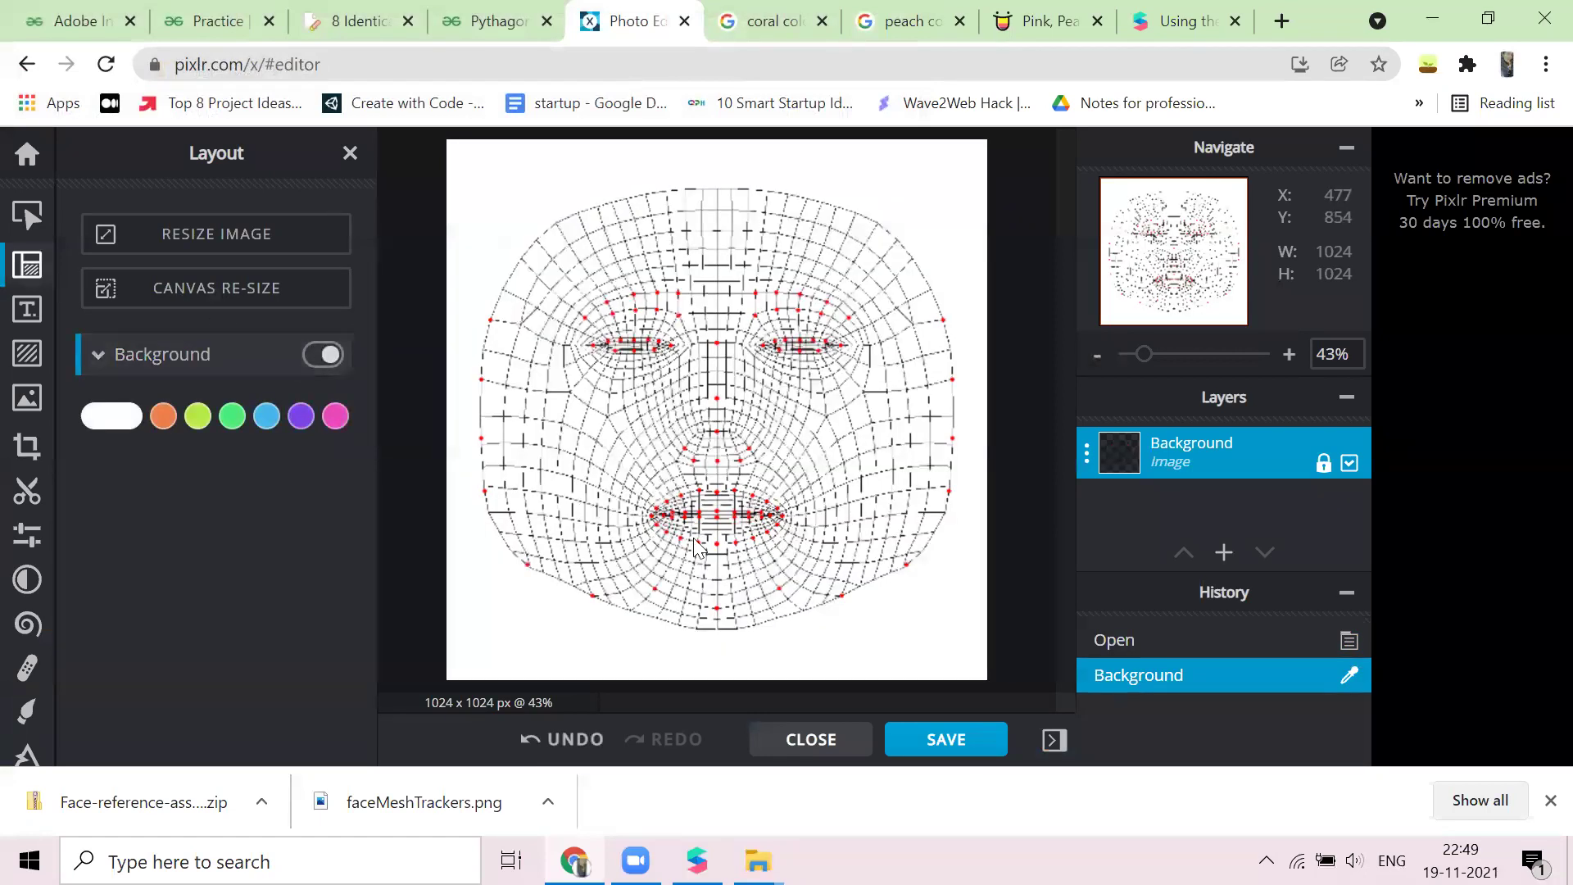
pyautogui.click(350, 152)
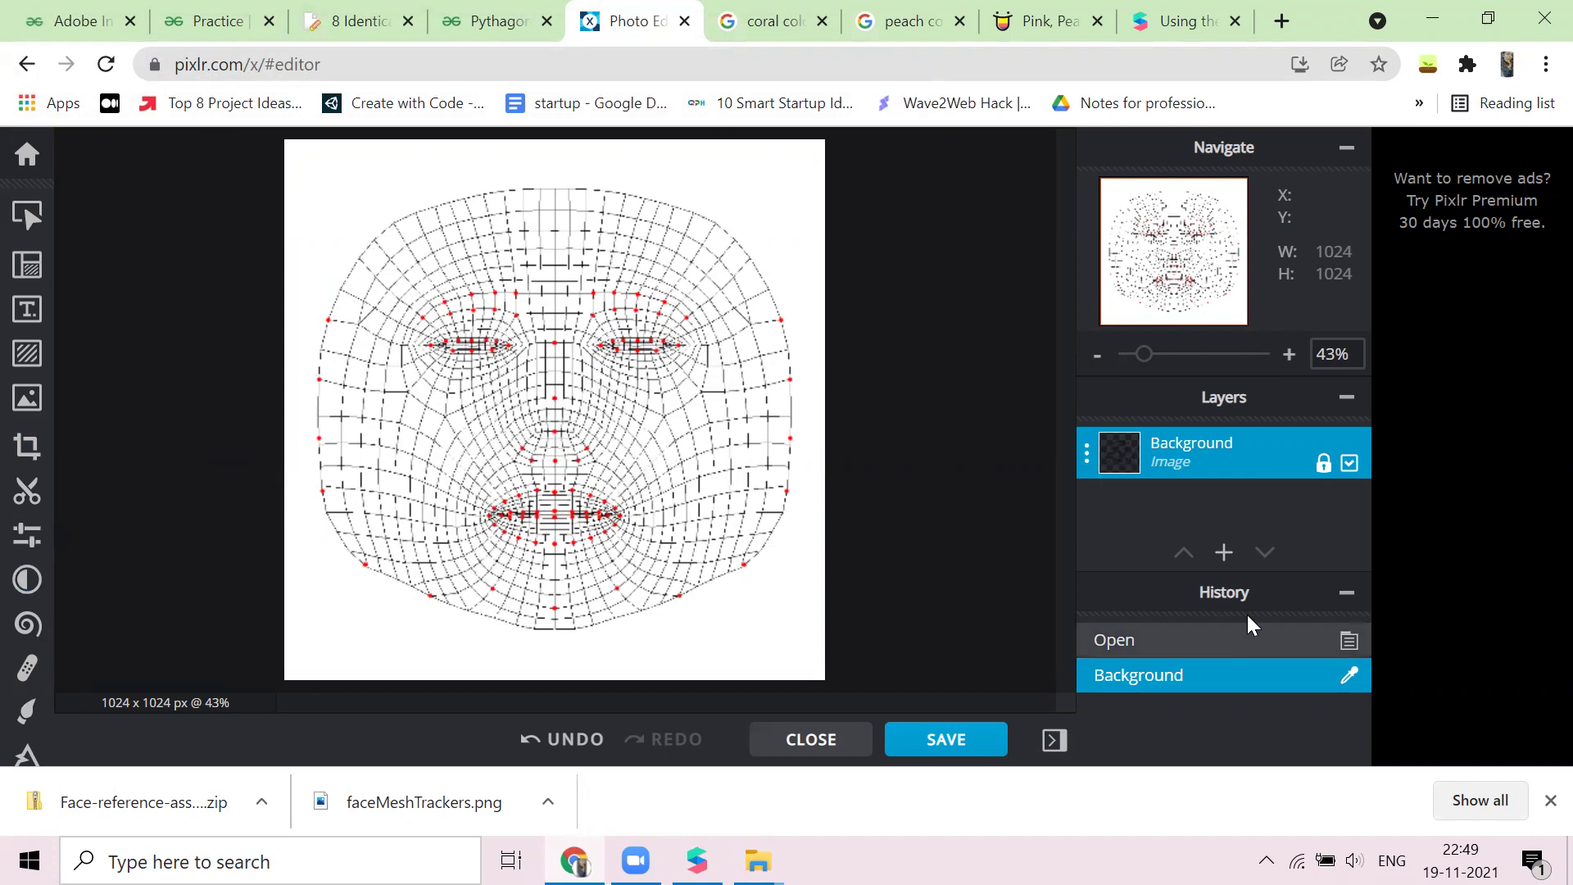
# Add a frame layer above the face mesh and enlarge it to cover the entire canvas
pyautogui.click(1232, 568)
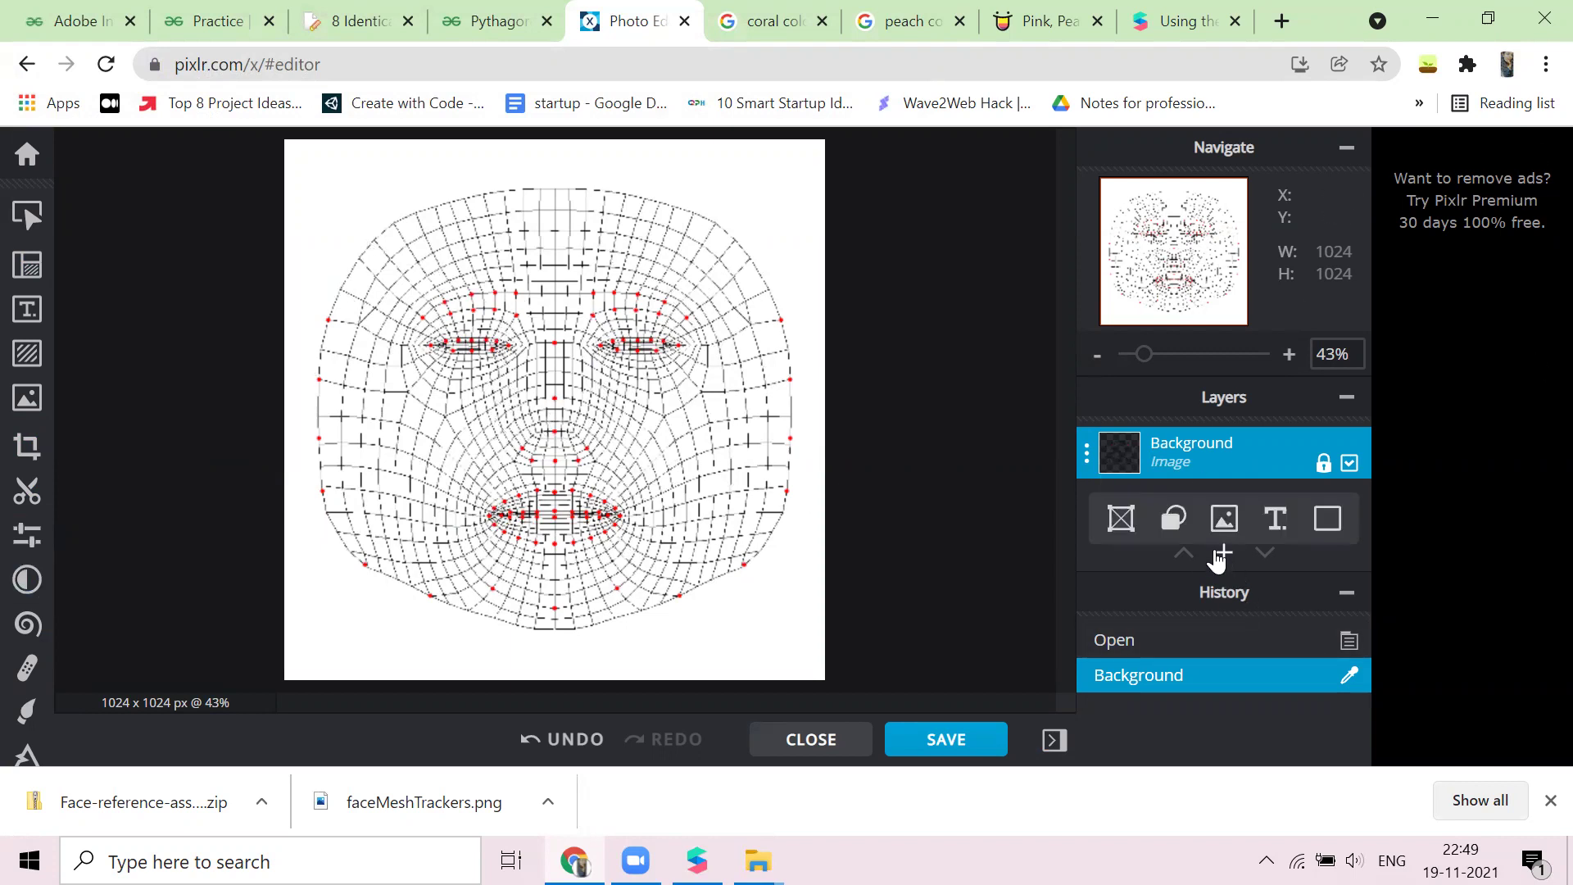
pyautogui.click(1121, 518)
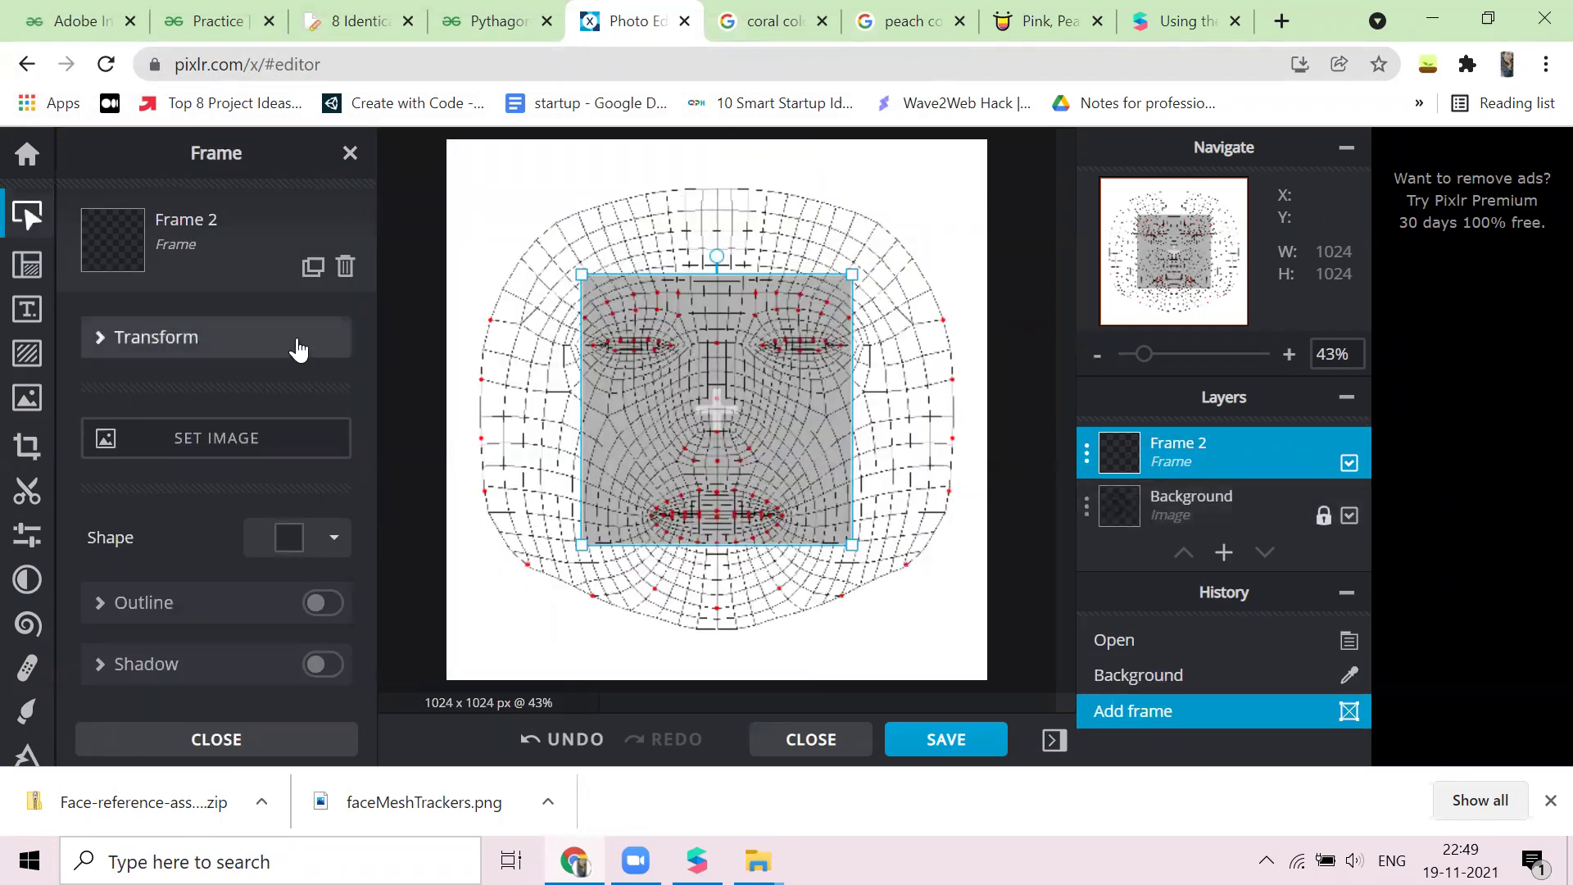
pyautogui.click(1204, 492)
pyautogui.click(1170, 457)
pyautogui.moveTo(844, 545); pyautogui.dragTo(945, 646)
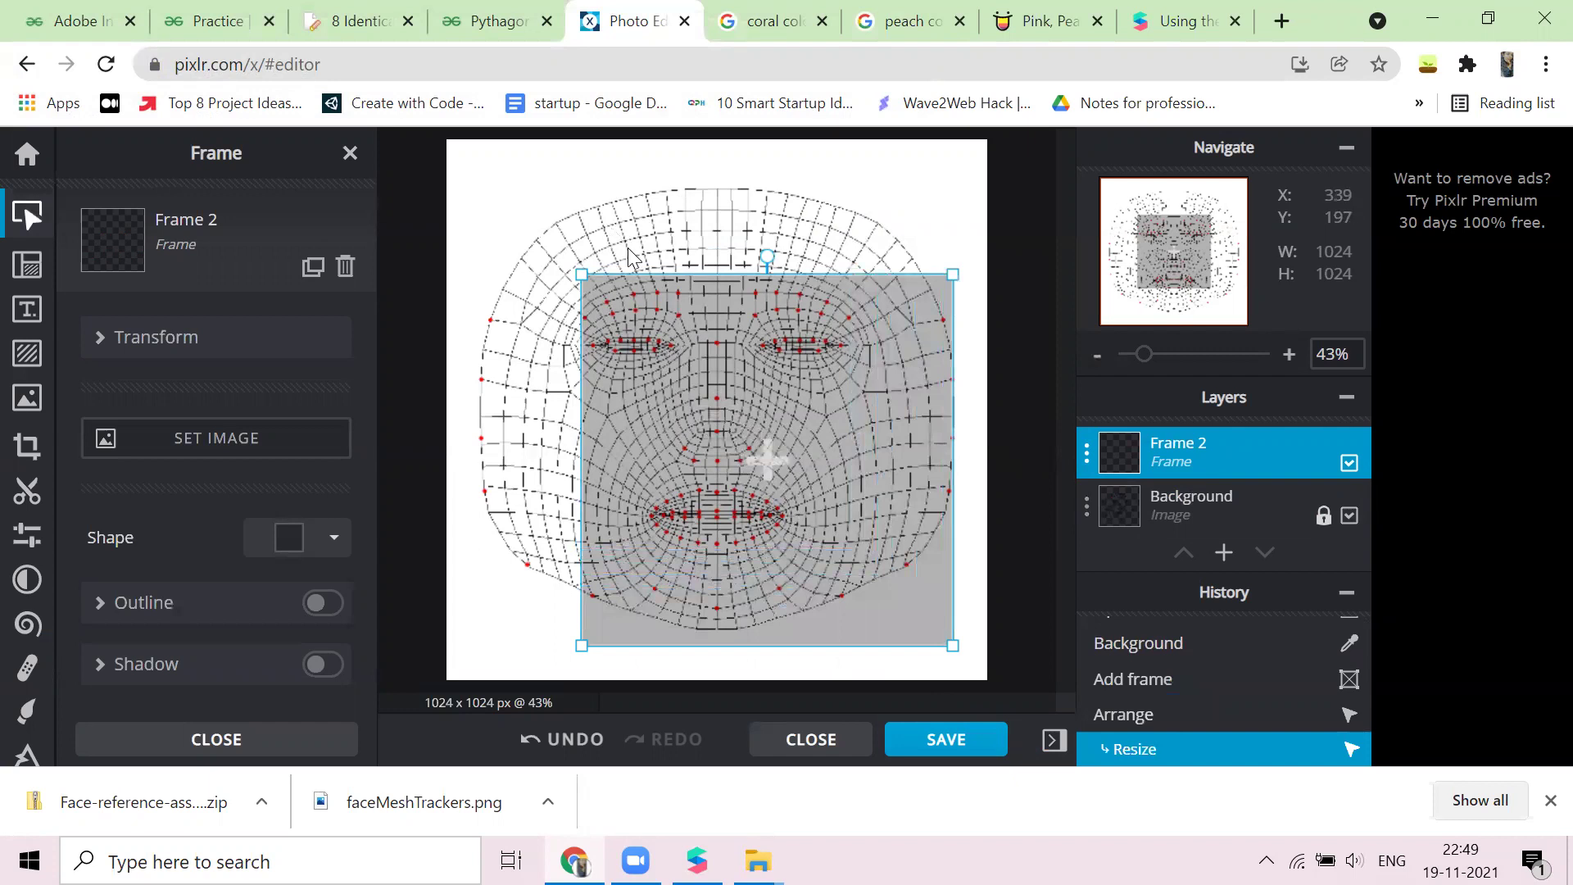
pyautogui.moveTo(579, 268); pyautogui.dragTo(437, 131)
pyautogui.moveTo(953, 647); pyautogui.dragTo(987, 681)
pyautogui.moveTo(580, 289)
pyautogui.mouseDown()
pyautogui.moveTo(590, 314)
pyautogui.moveTo(590, 296)
pyautogui.mouseUp()
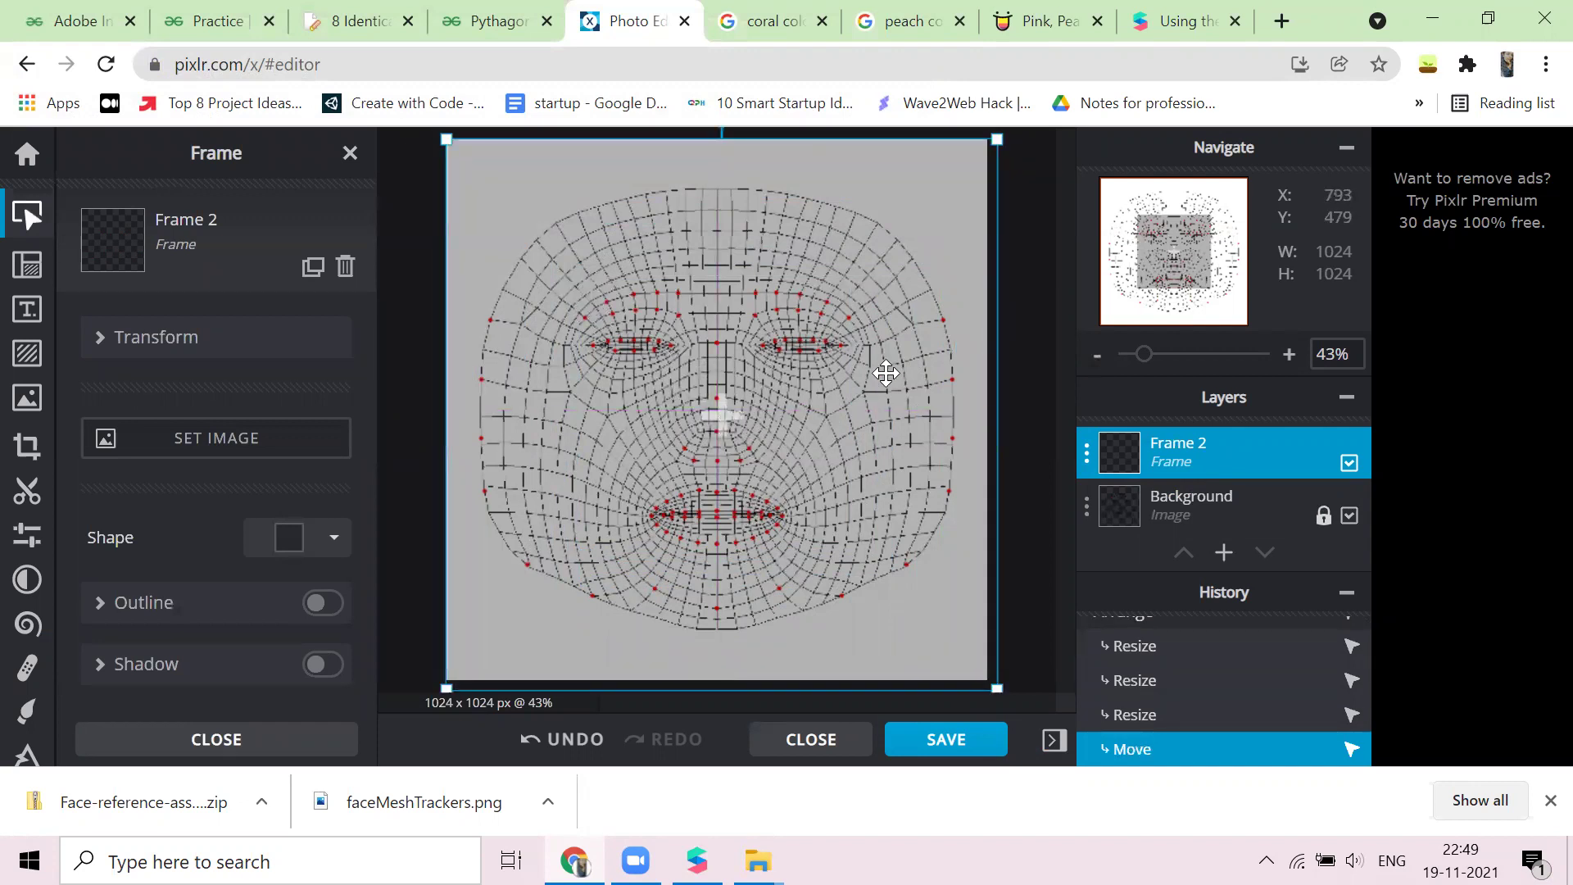
pyautogui.click(1031, 300)
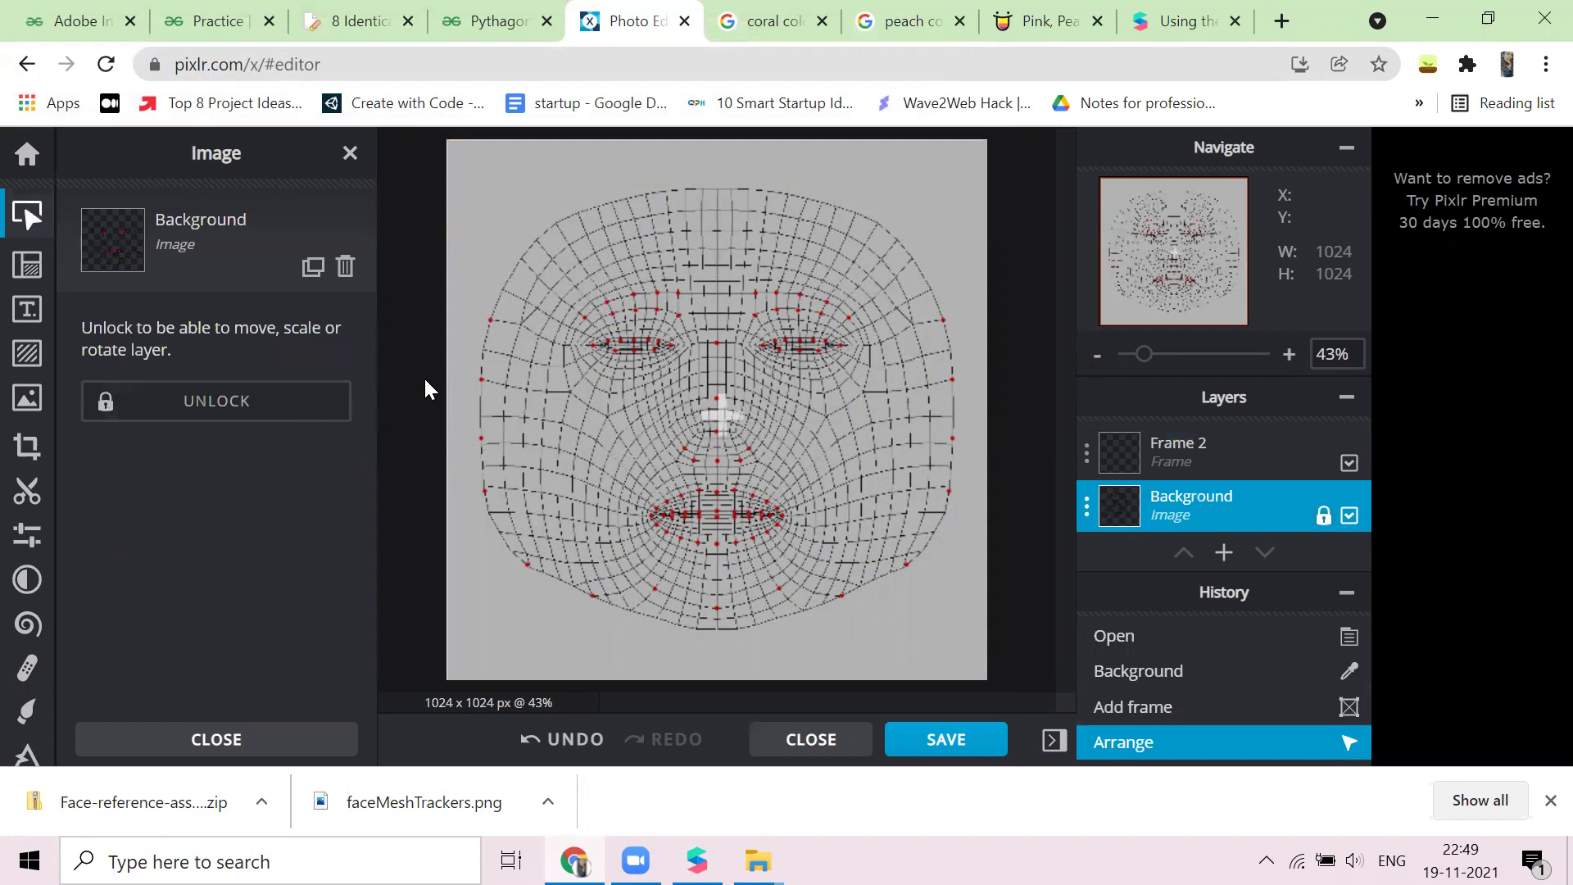
pyautogui.click(1202, 464)
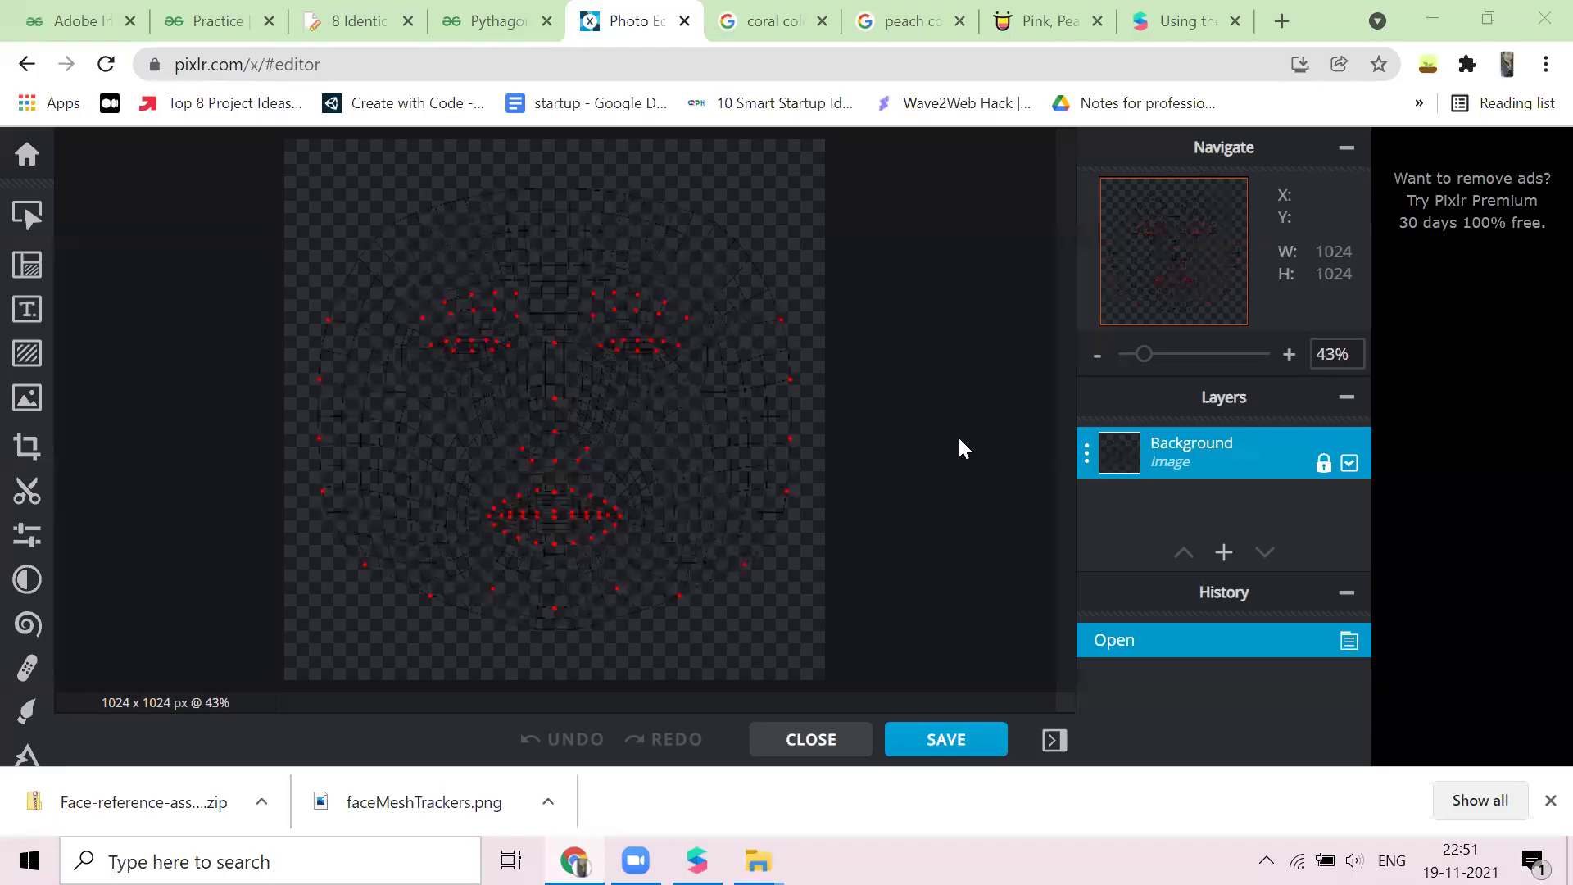
# Enable the white layout background for the reopened face mesh image
pyautogui.click(27, 264)
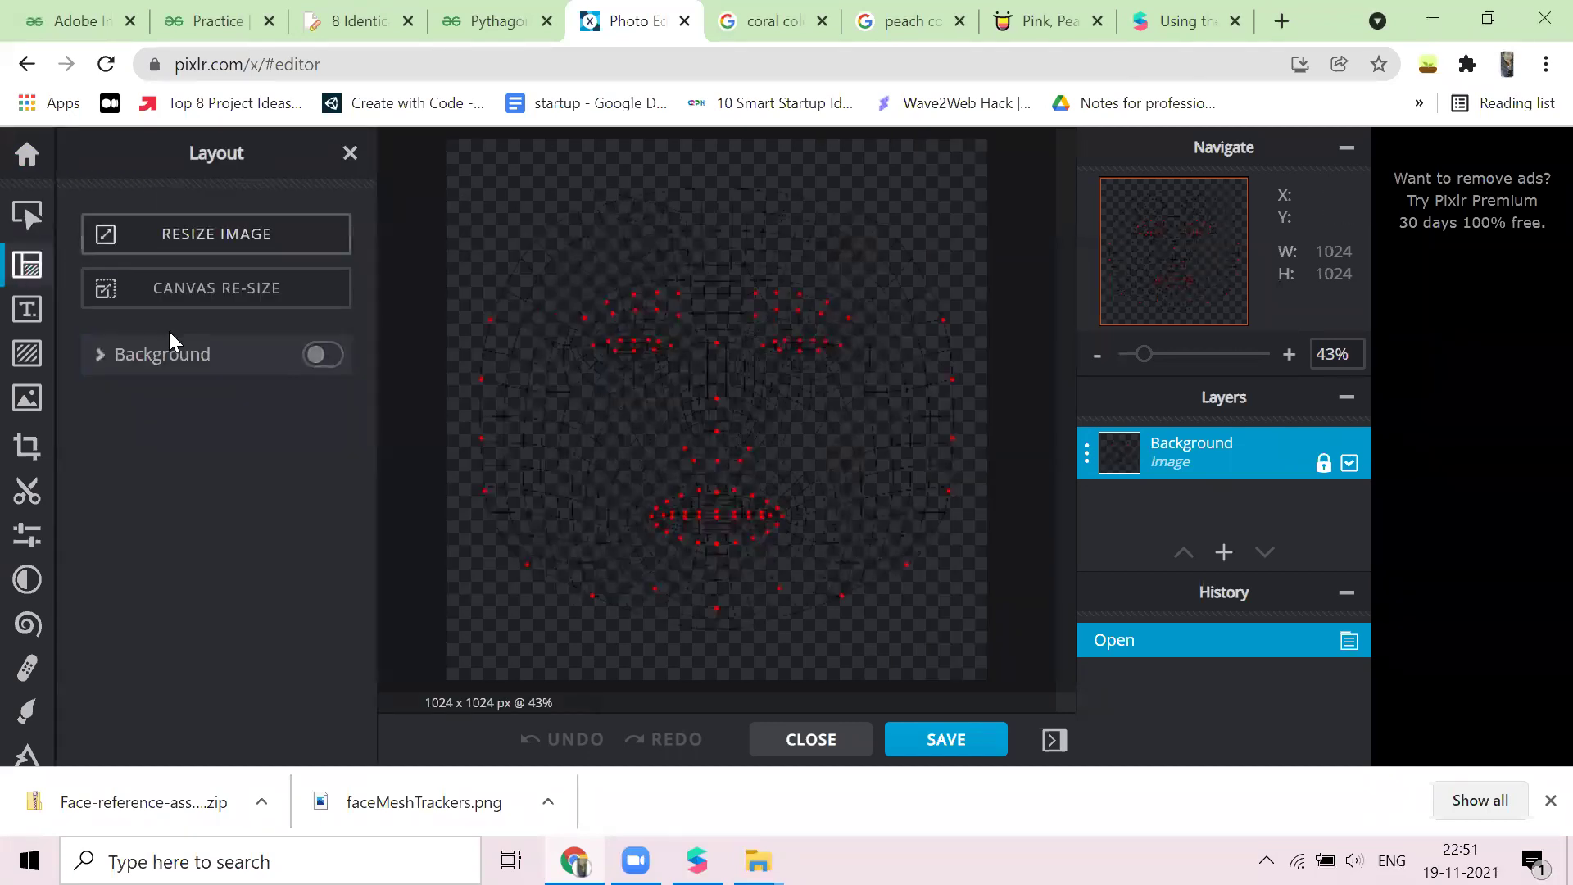
pyautogui.click(323, 354)
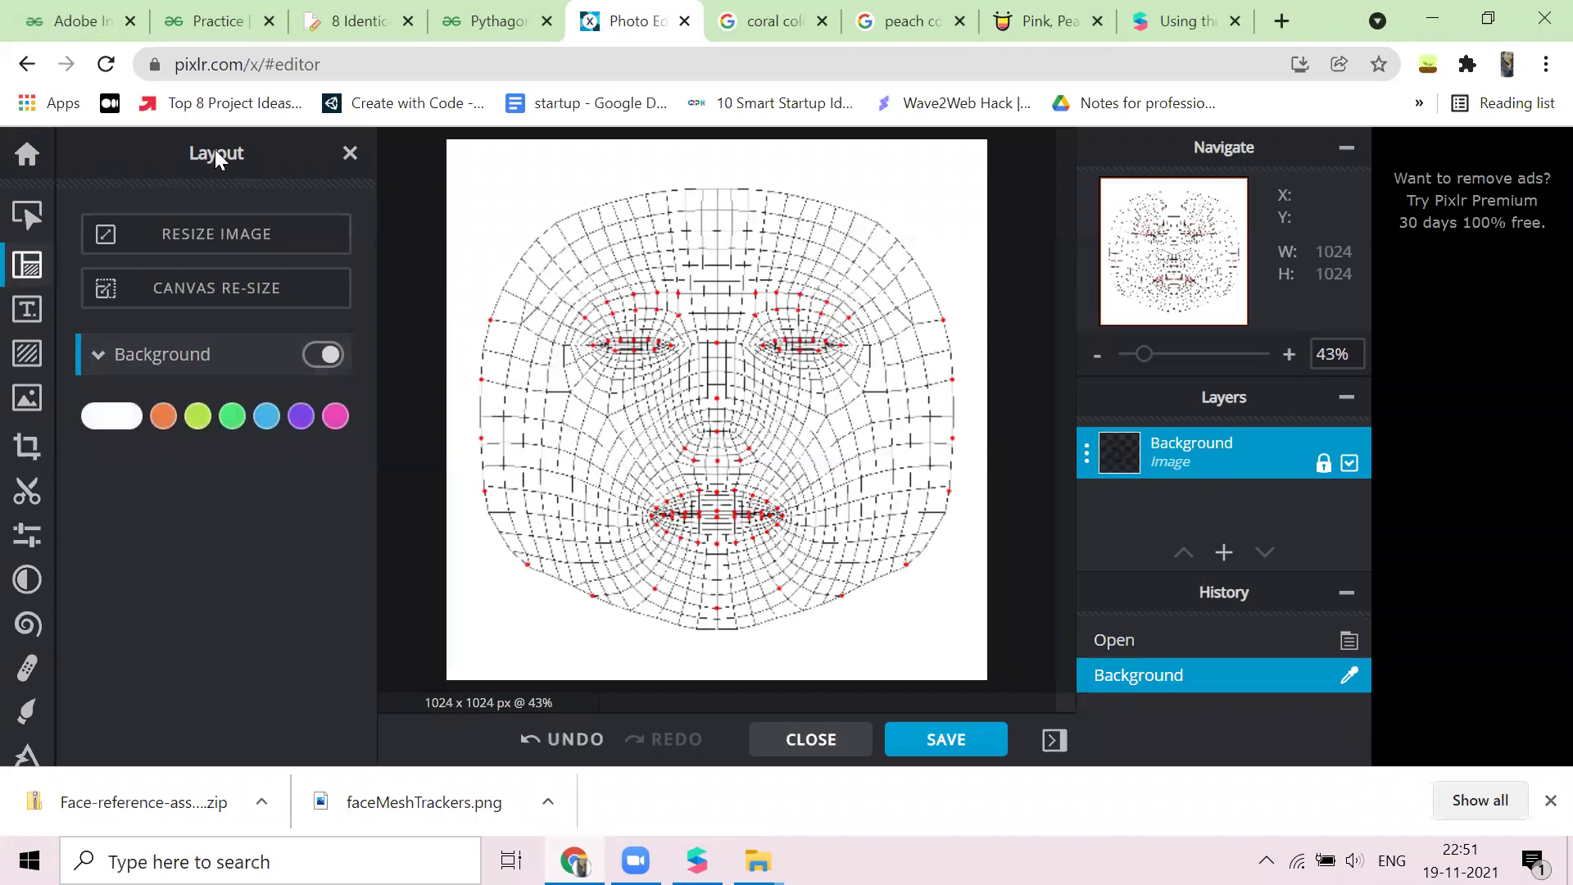
pyautogui.click(352, 153)
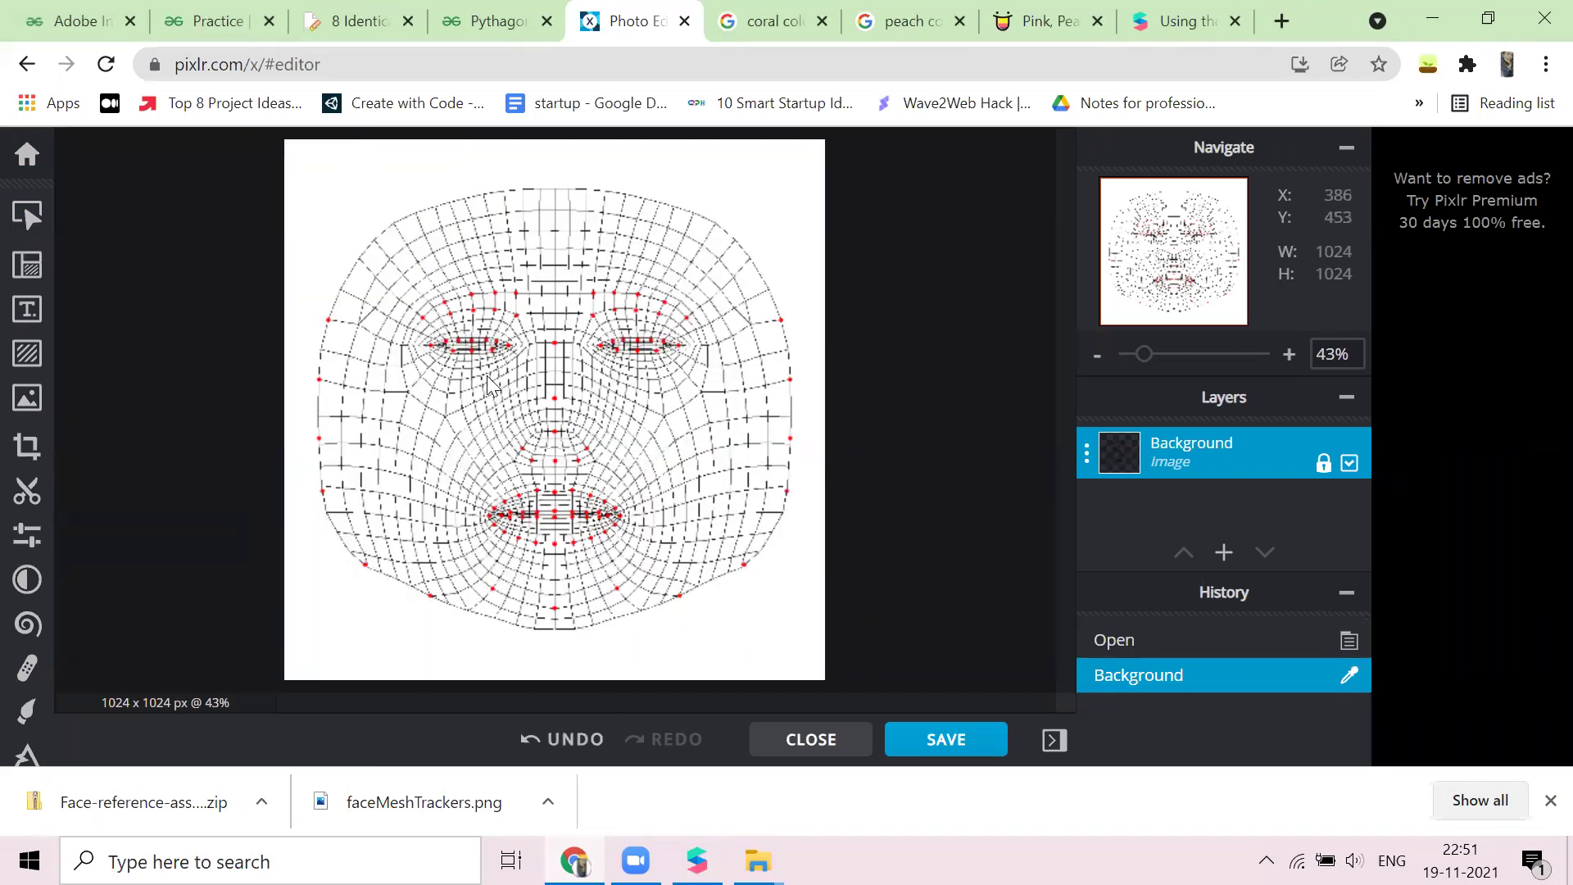
# Add an empty layer above the face mesh background and make it the active layer
pyautogui.click(1229, 555)
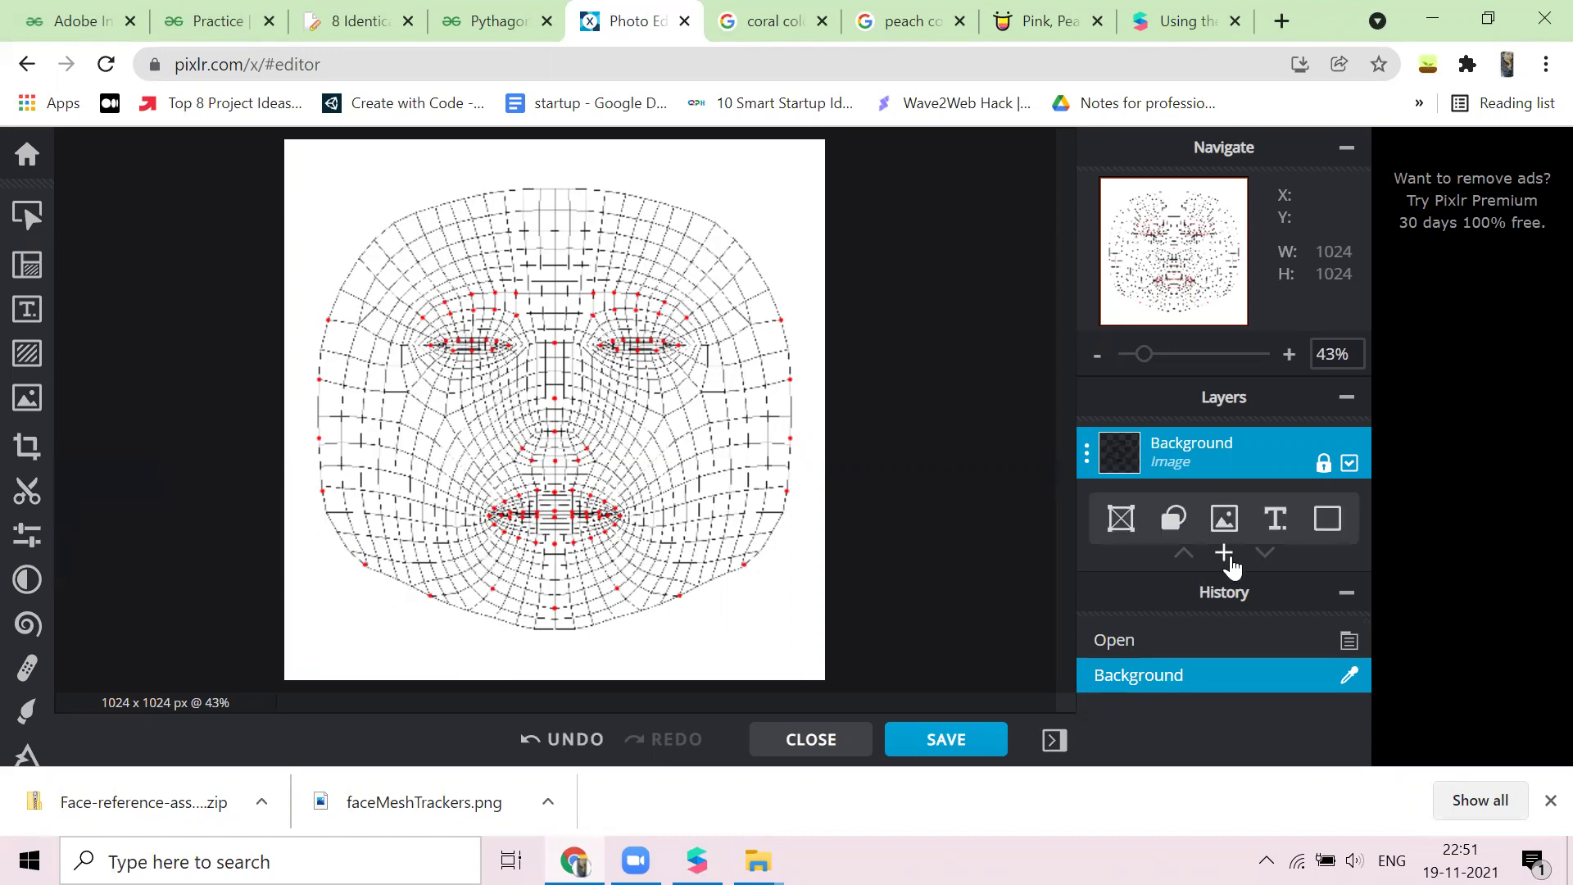
pyautogui.click(1231, 560)
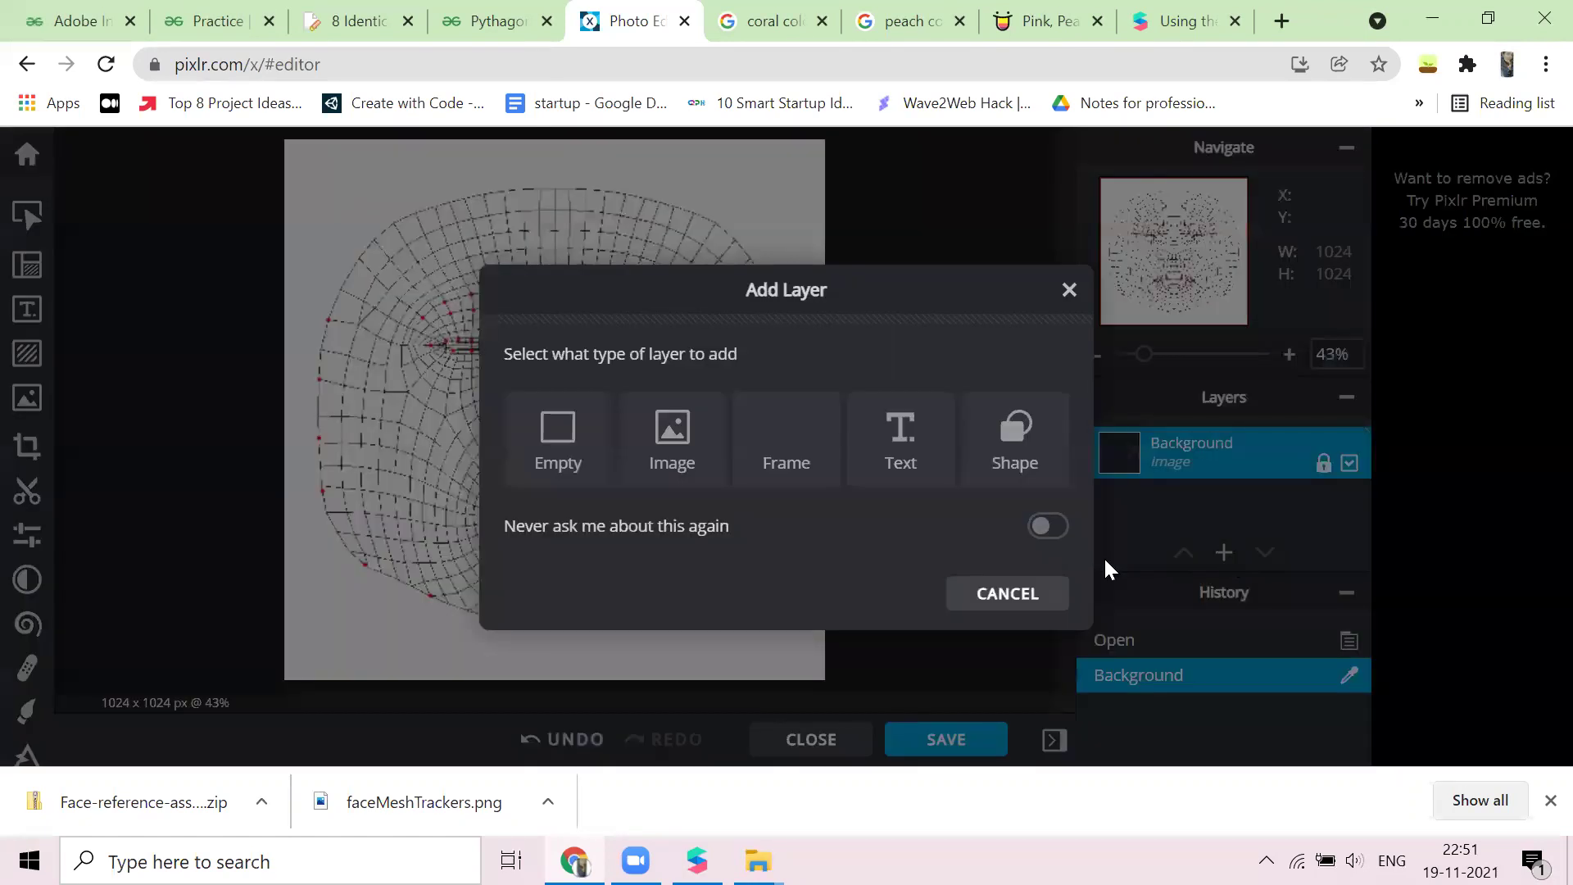
pyautogui.click(555, 443)
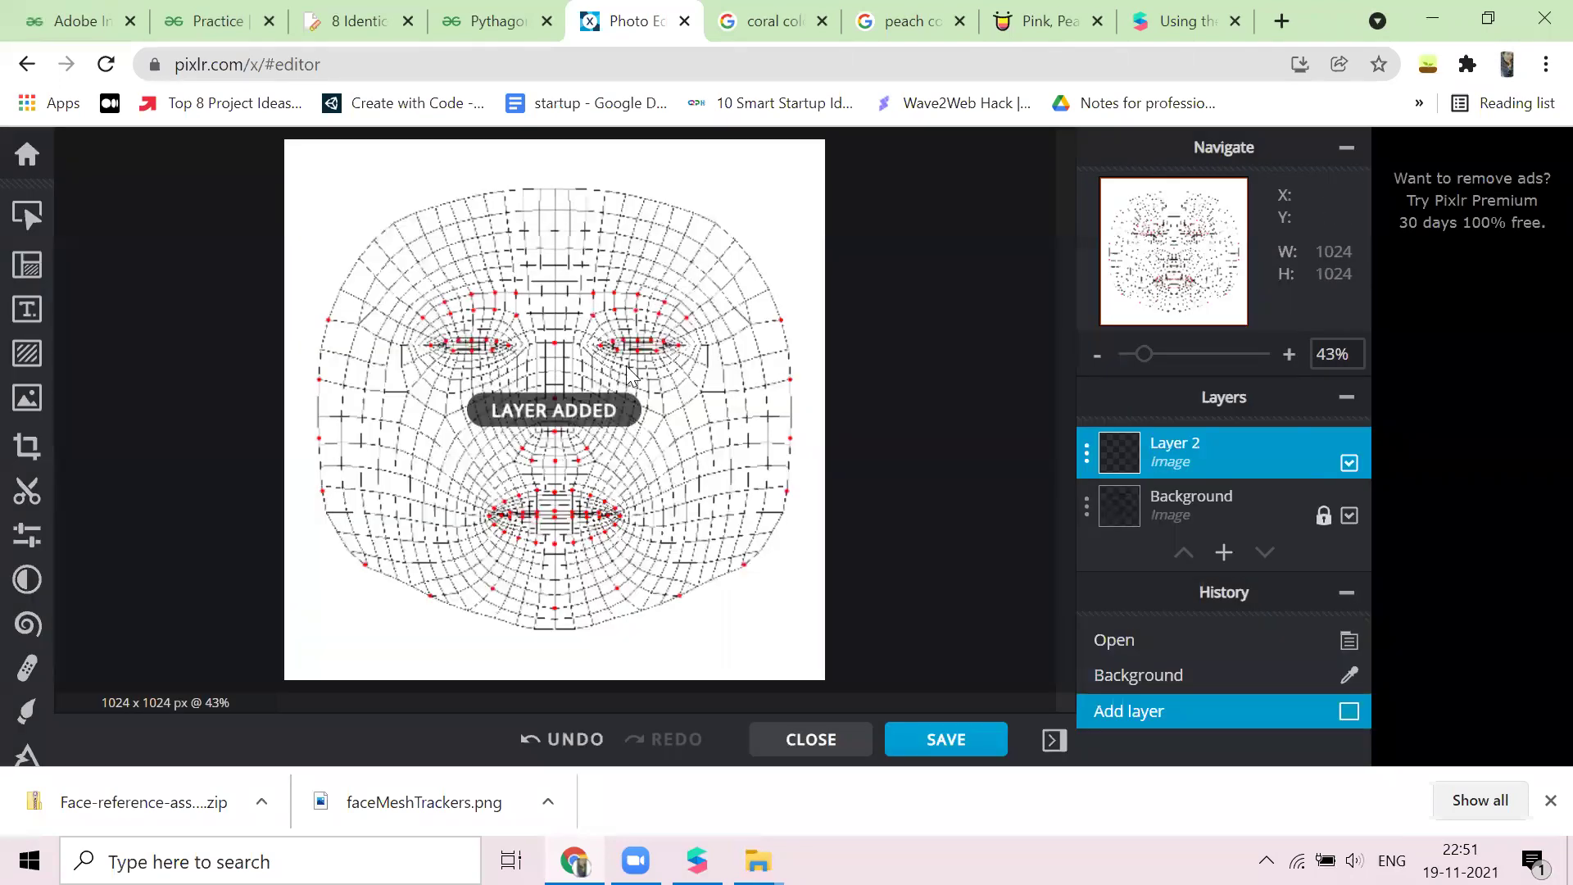
pyautogui.click(1213, 502)
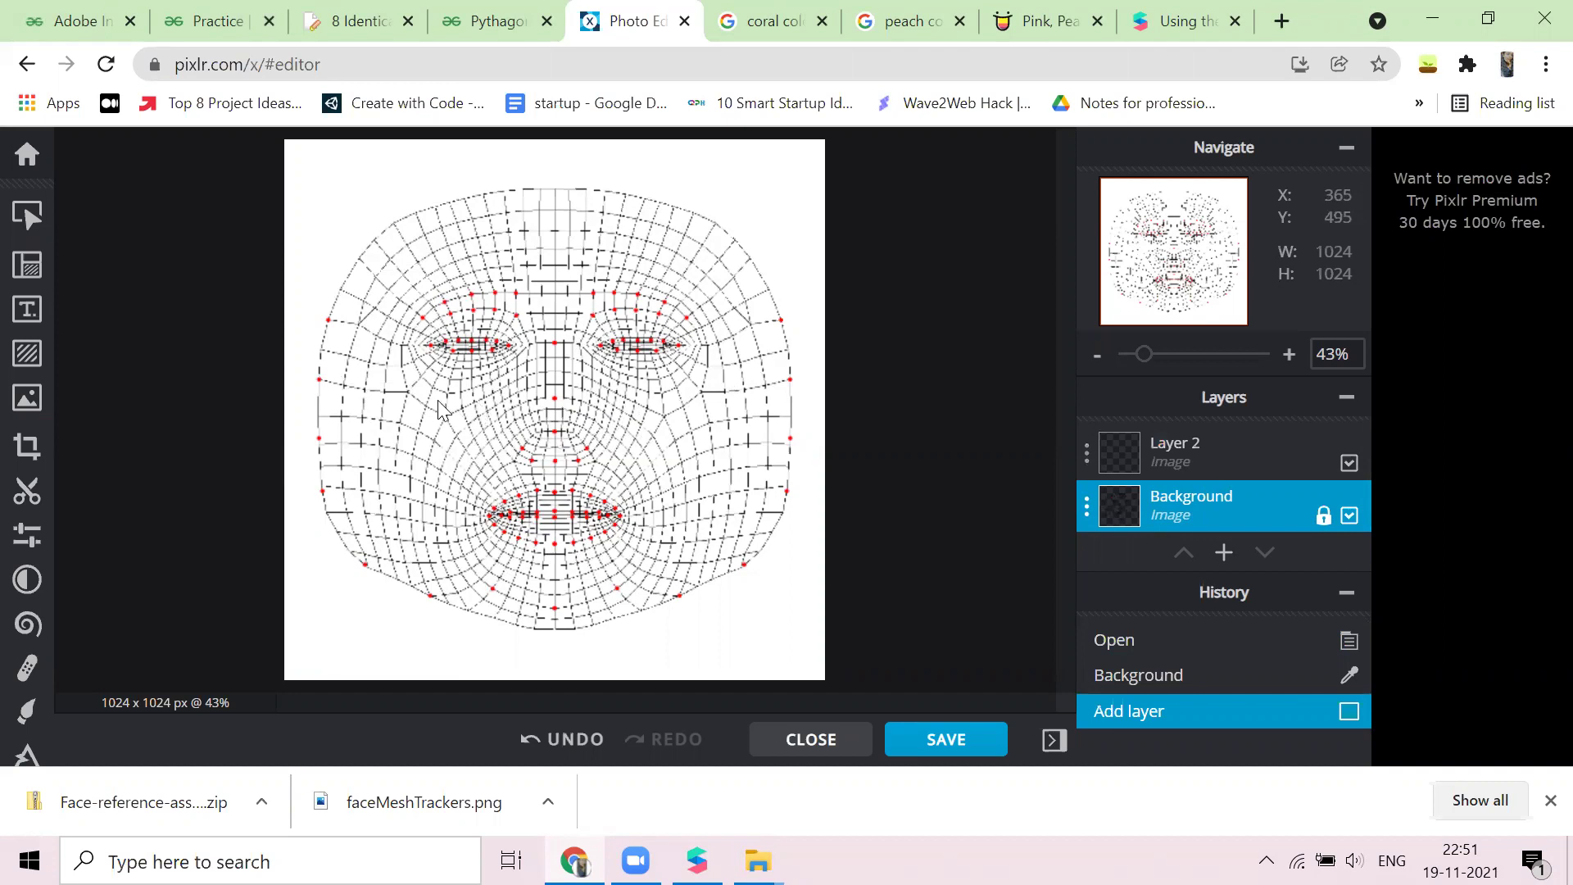
pyautogui.click(1116, 454)
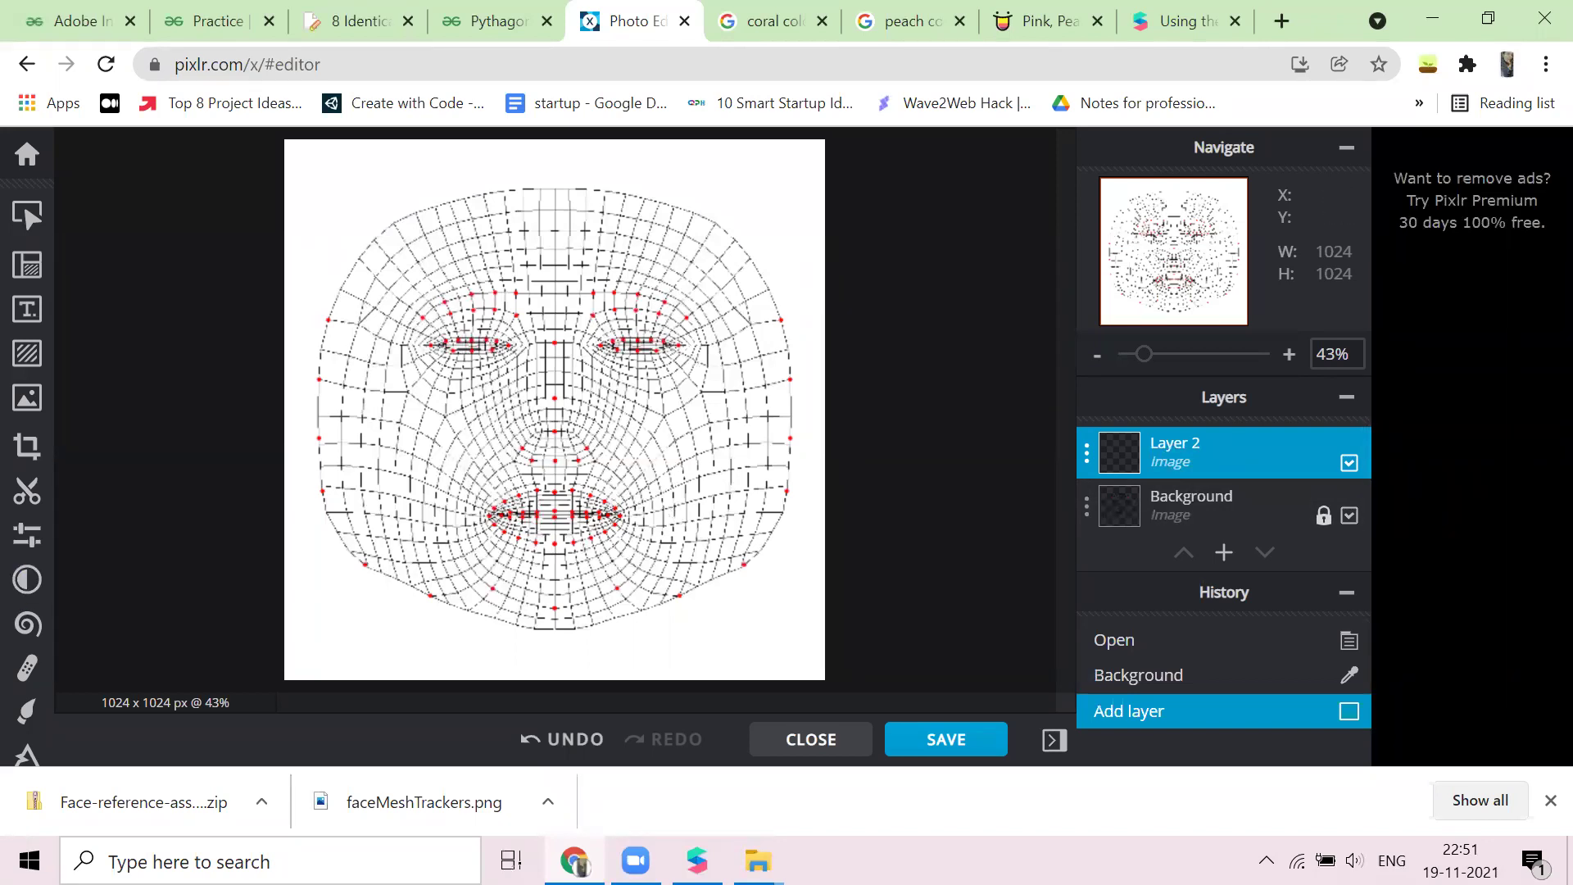
# Hide the Background layer to check the empty layer on its own, and show it again
pyautogui.click(1348, 515)
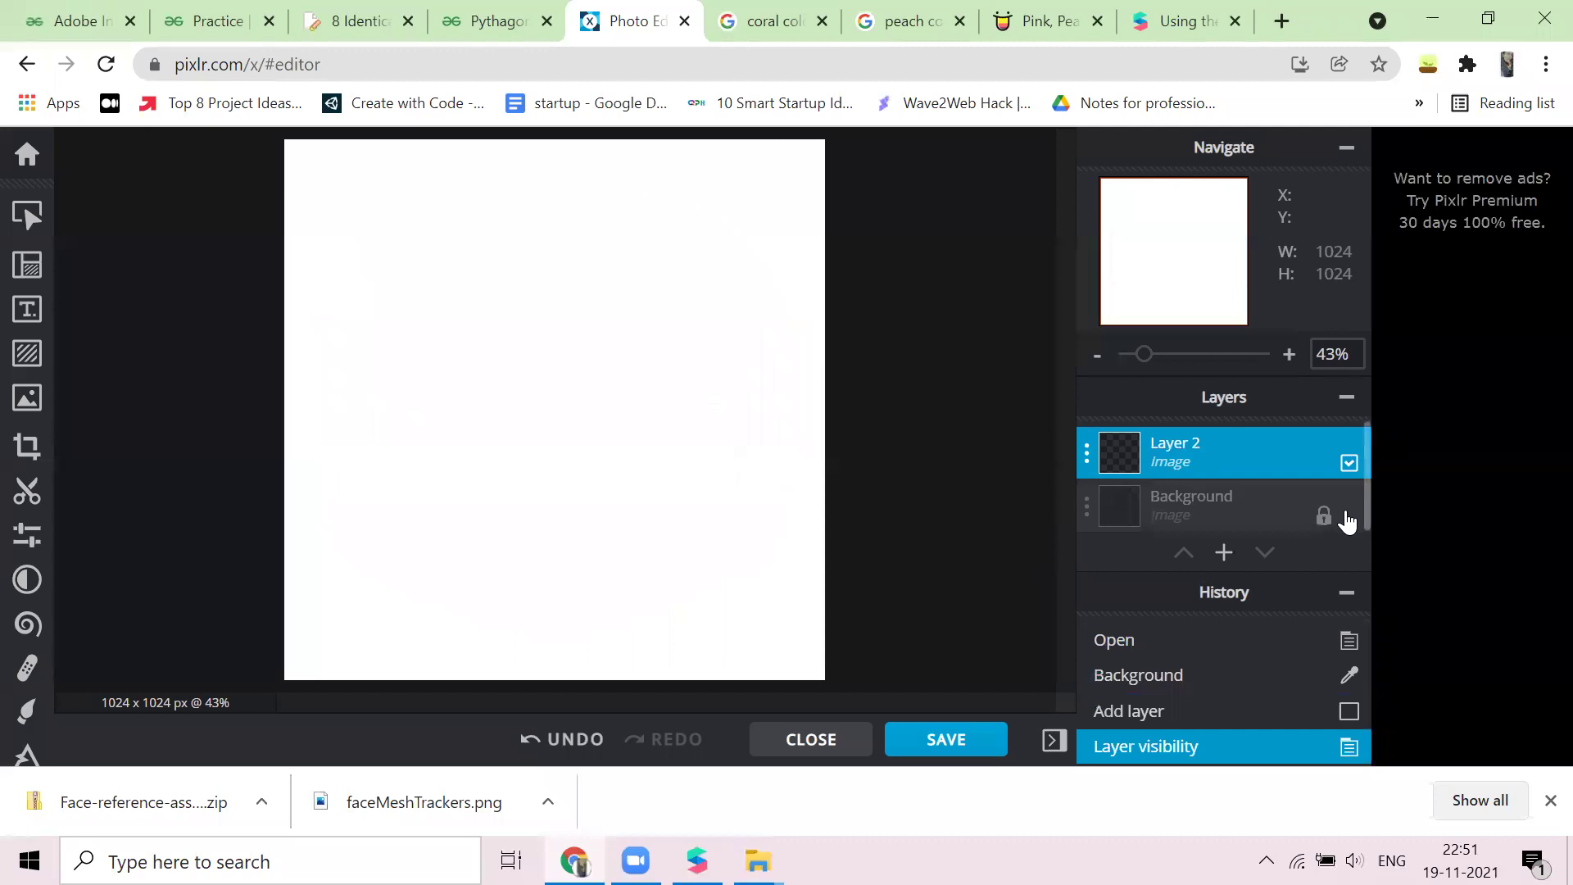
pyautogui.click(1348, 515)
pyautogui.click(1348, 515)
pyautogui.click(1348, 516)
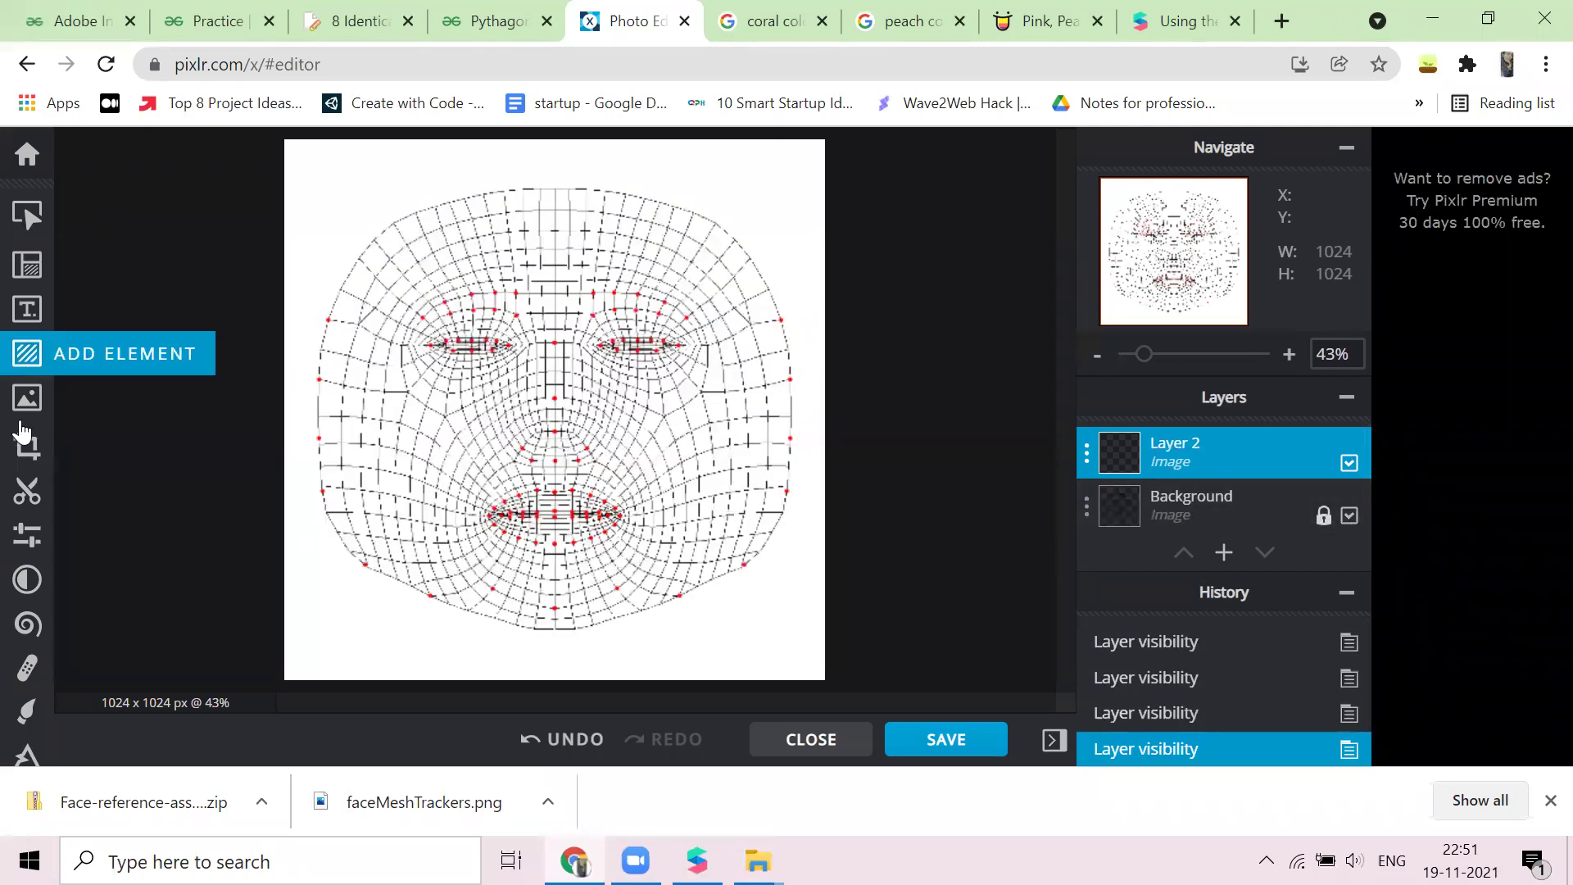
# Set up a soft drawing brush with size 430 px, softness 100% and transparency 28%
pyautogui.click(19, 715)
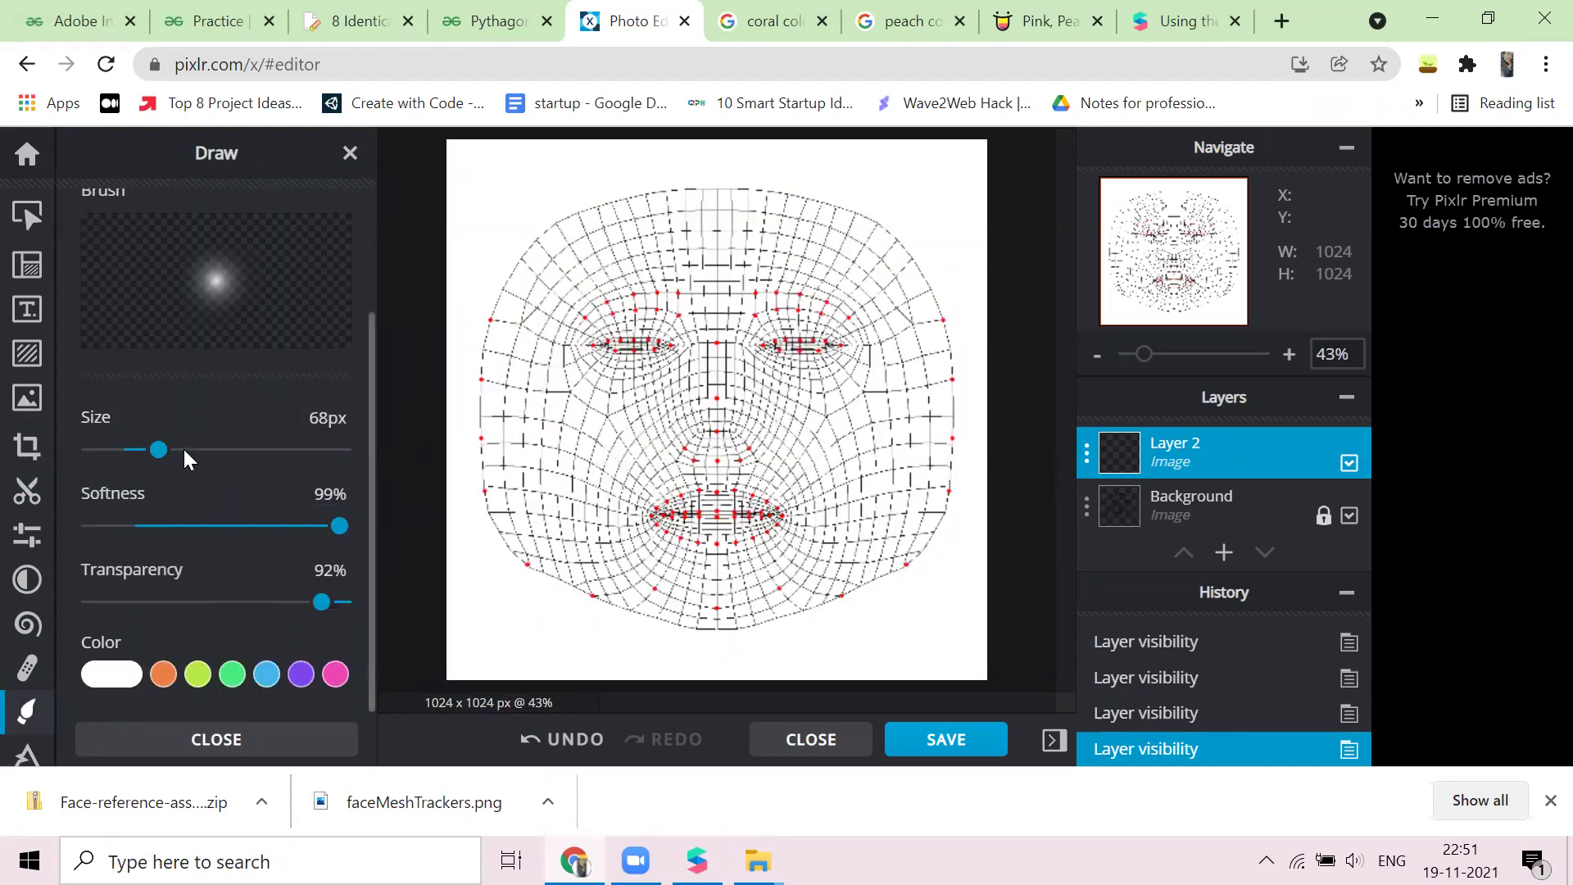
pyautogui.moveTo(156, 457); pyautogui.dragTo(247, 458)
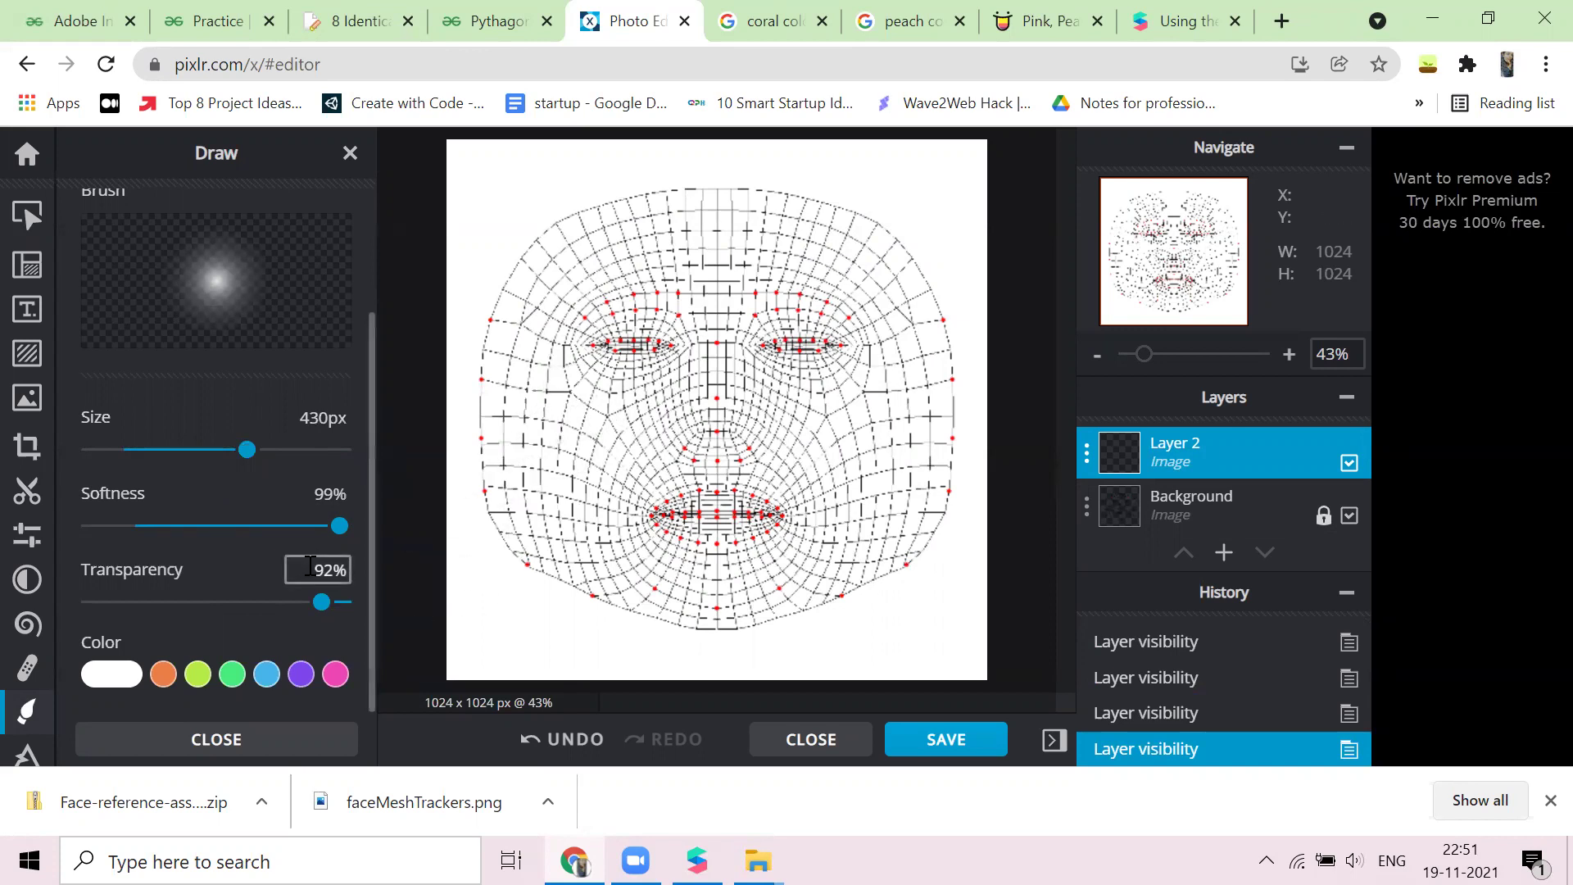
pyautogui.moveTo(339, 526); pyautogui.dragTo(376, 527)
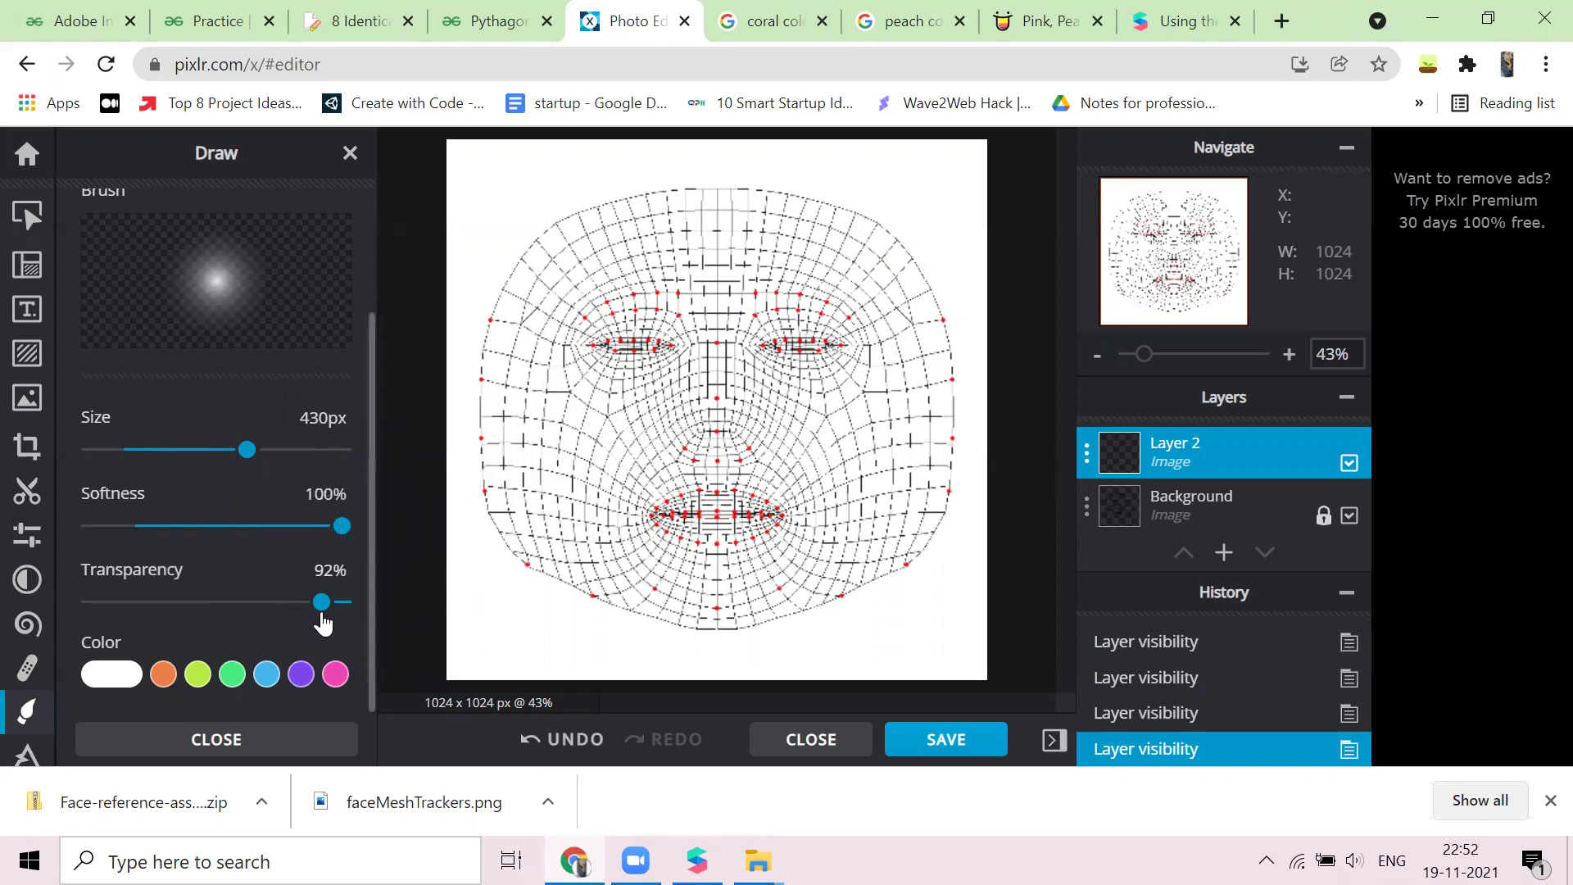
pyautogui.moveTo(324, 610); pyautogui.dragTo(160, 617)
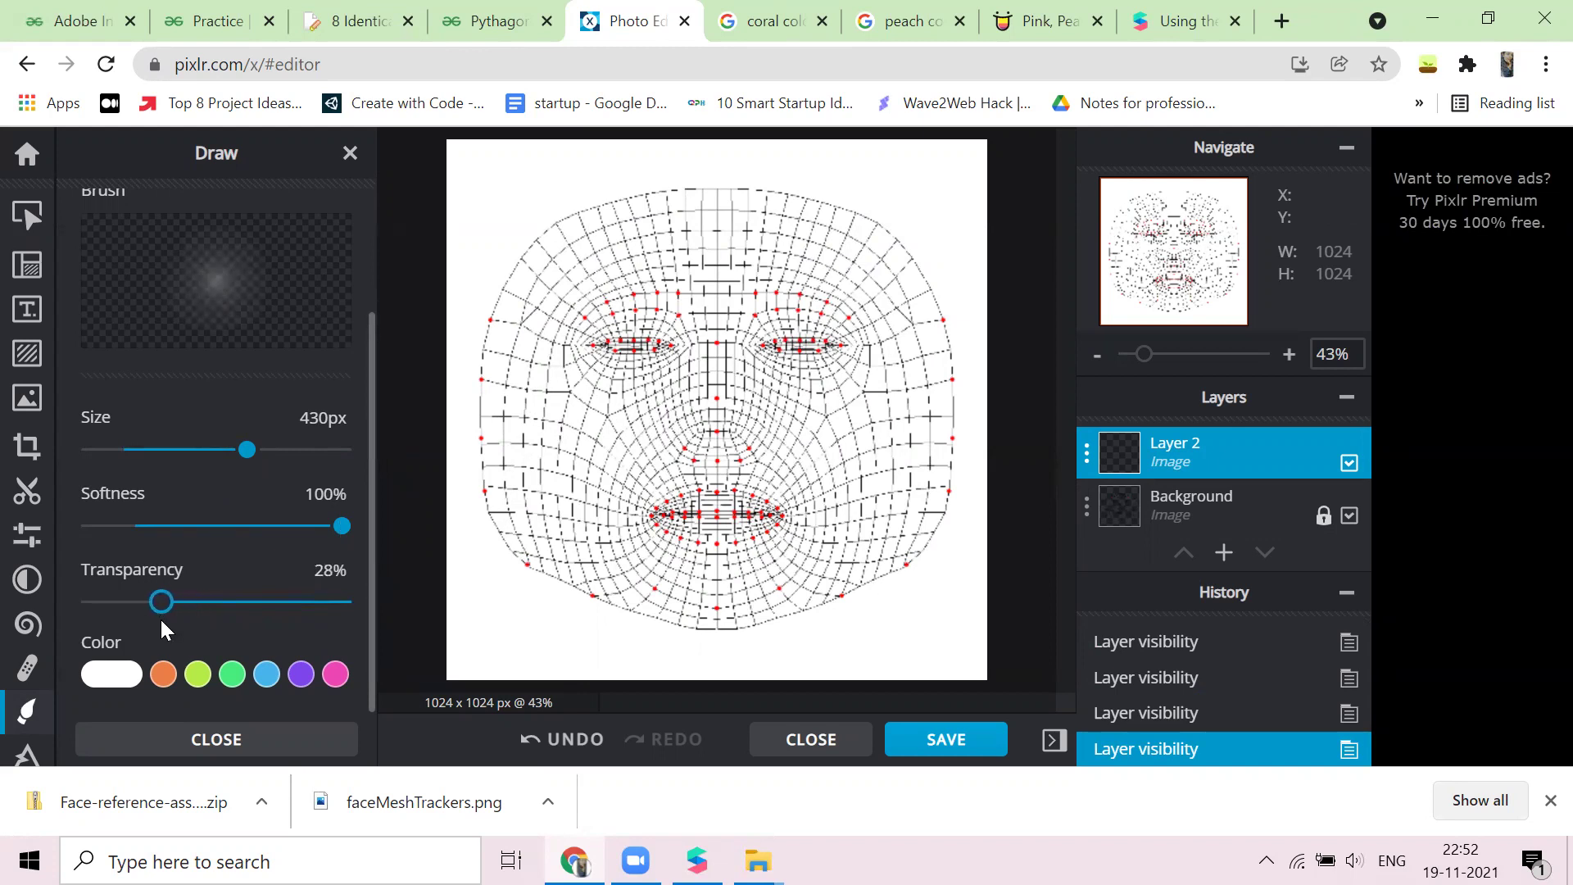
# Try a custom pink brush color, #EB4696
pyautogui.click(165, 677)
pyautogui.click(335, 674)
pyautogui.click(318, 673)
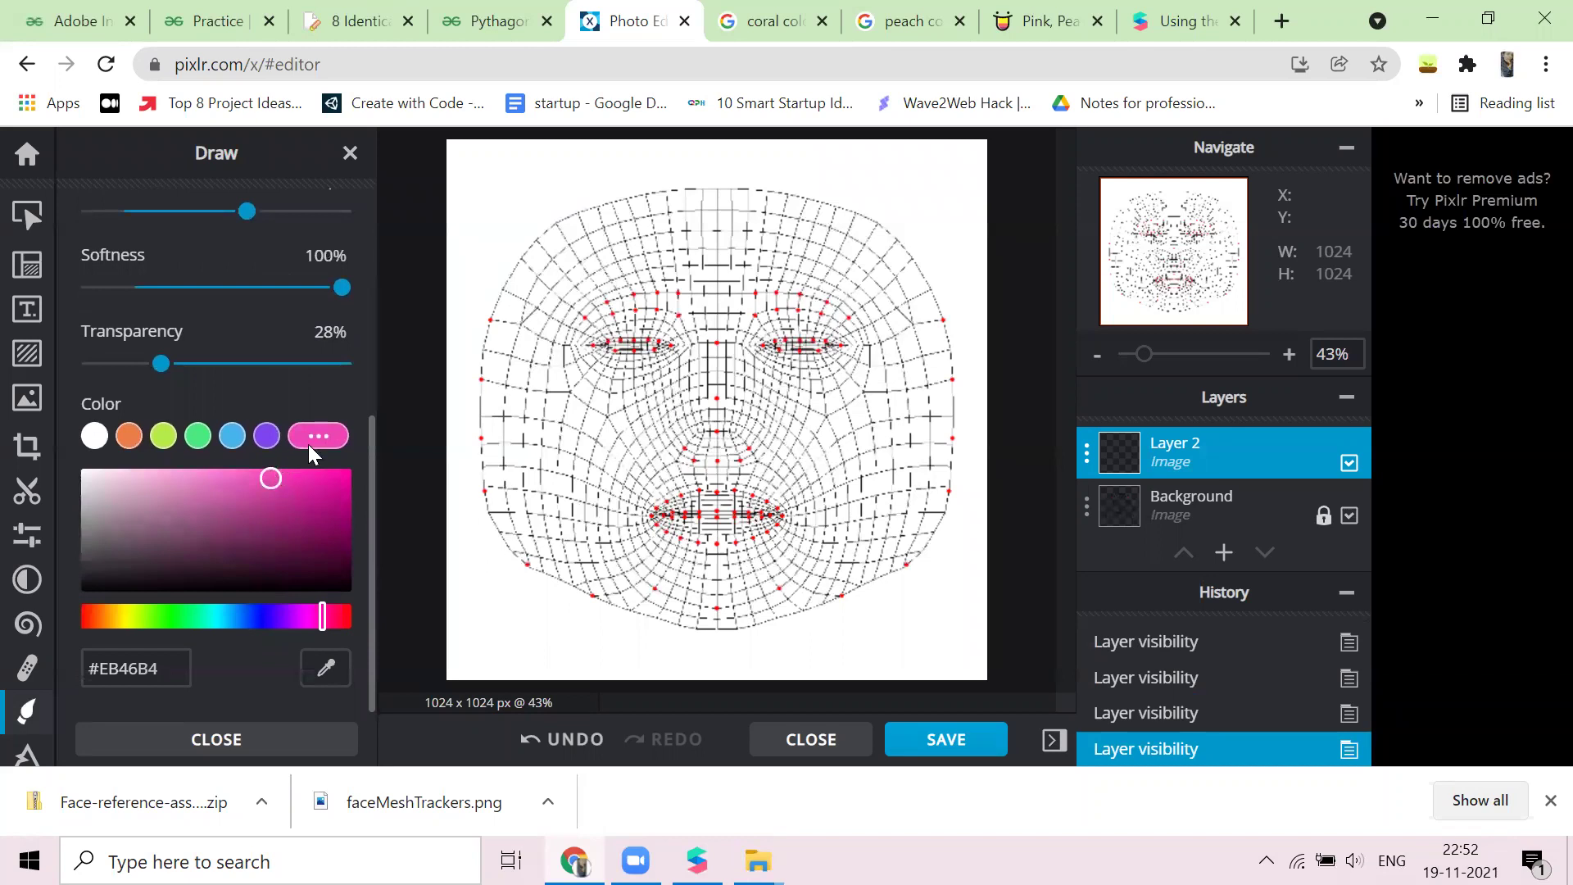
pyautogui.moveTo(325, 623); pyautogui.dragTo(331, 623)
# Browse the open coral, peach and Color Hunt pages for a blush shade and copy the light peach-pink code #FFB2A7
pyautogui.click(747, 12)
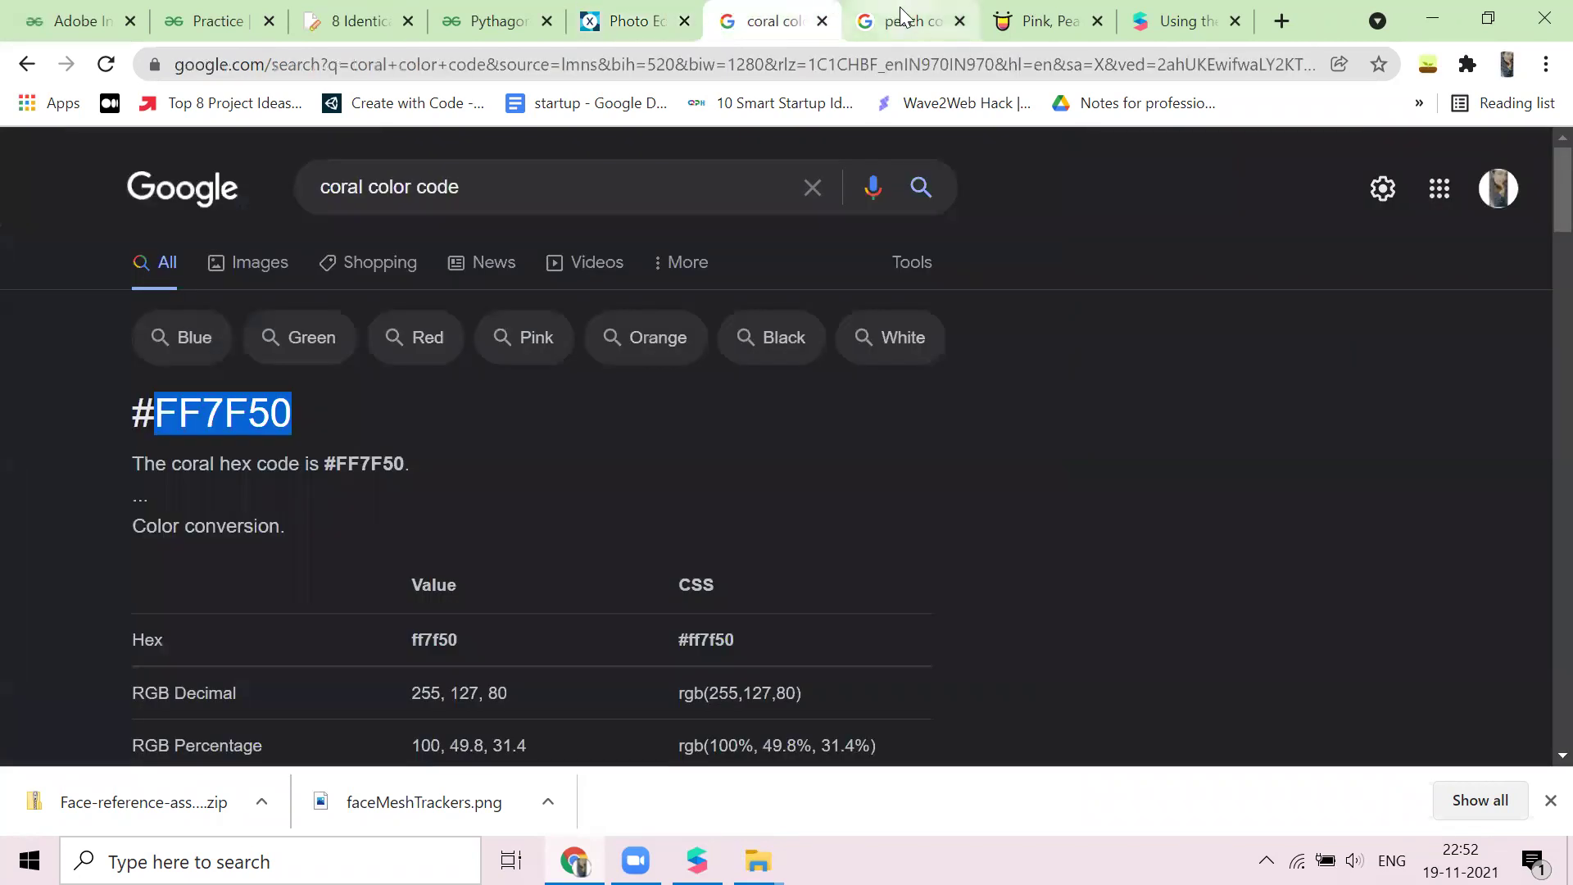
pyautogui.click(901, 21)
pyautogui.click(767, 20)
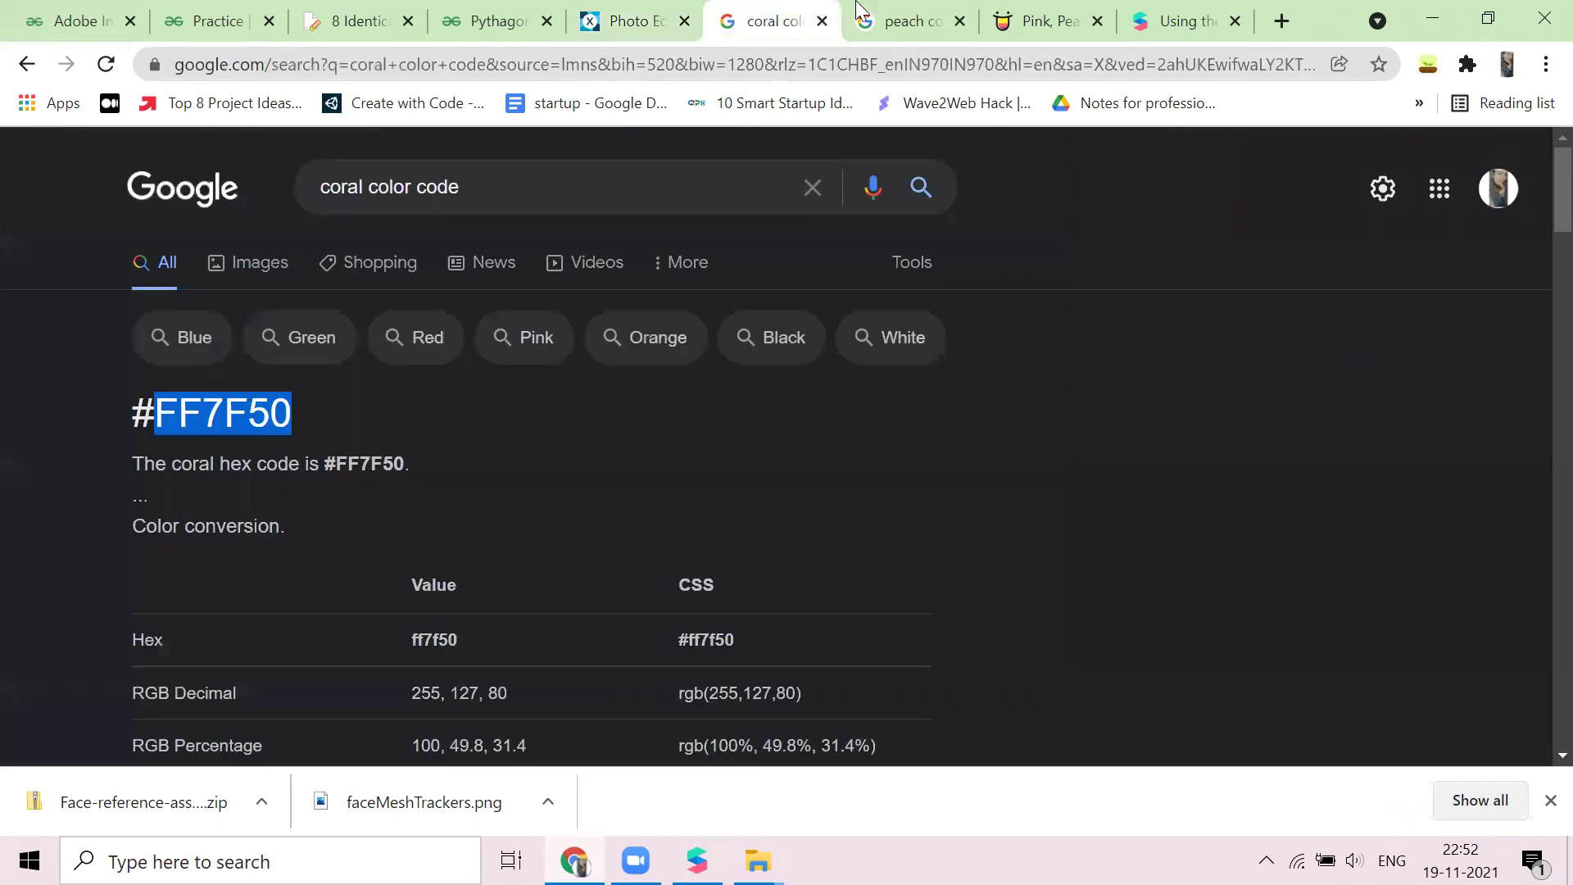
pyautogui.click(1034, 21)
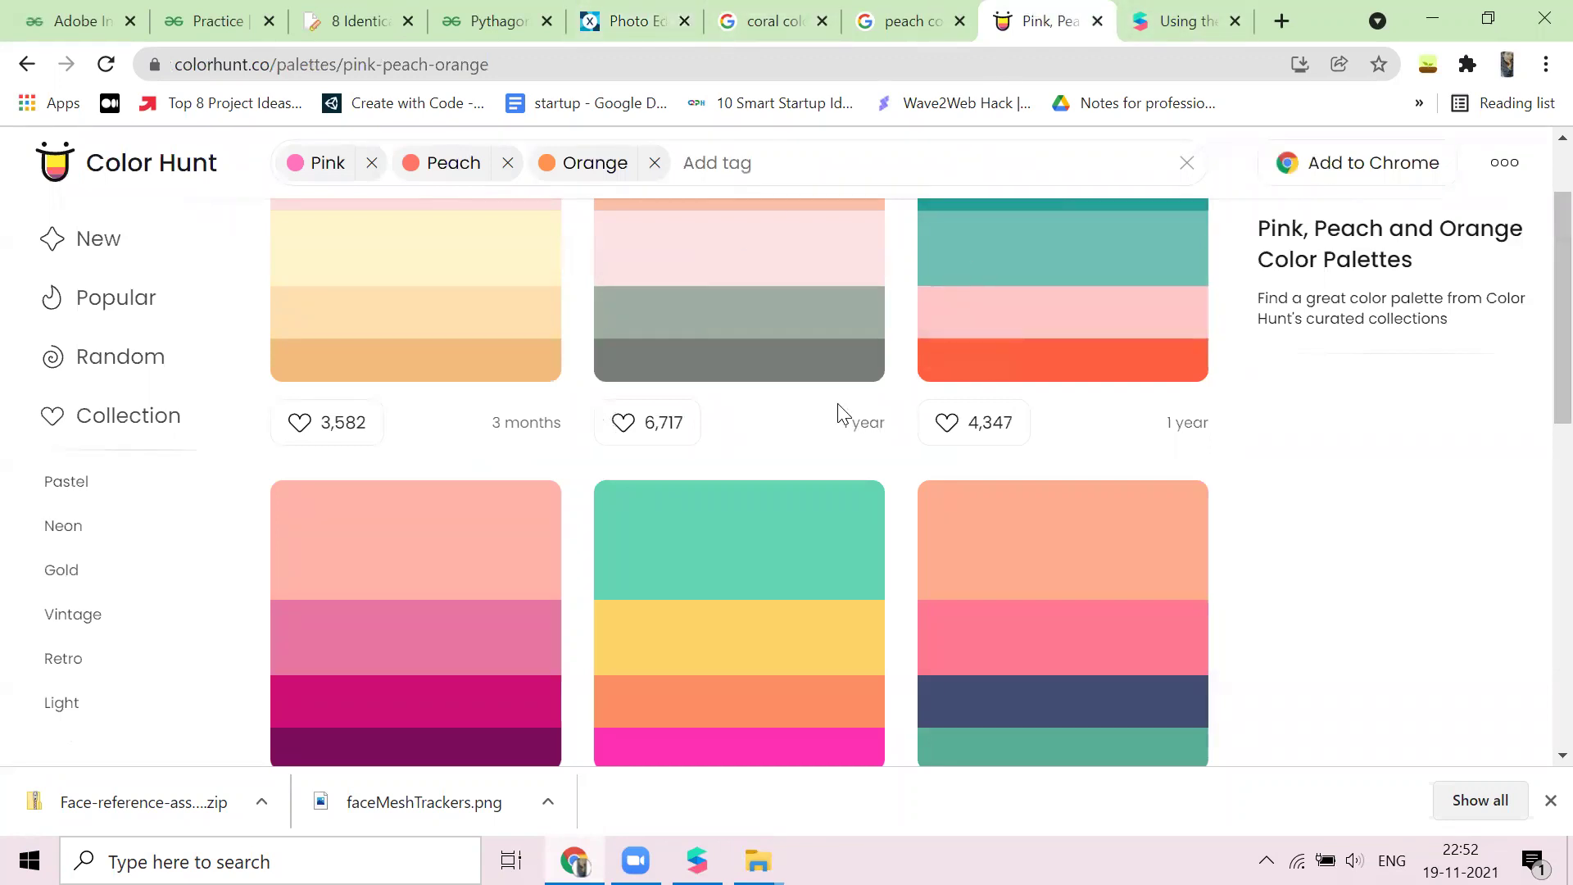
pyautogui.scroll(-1, 729, 398)
pyautogui.scroll(2, 726, 401)
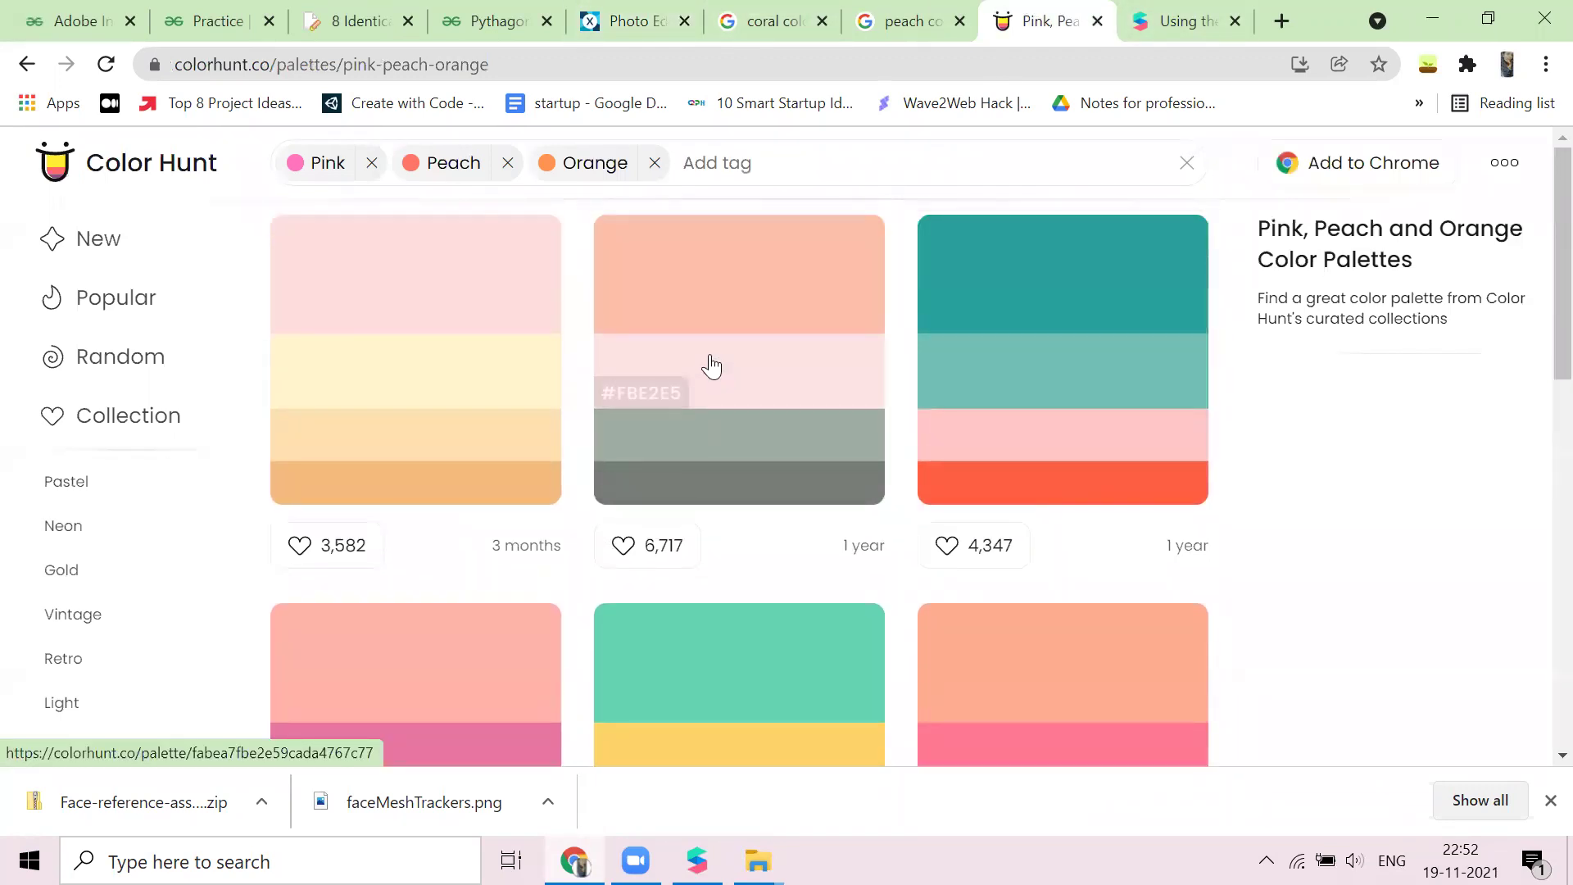
pyautogui.scroll(-10, 711, 364)
pyautogui.scroll(4, 713, 359)
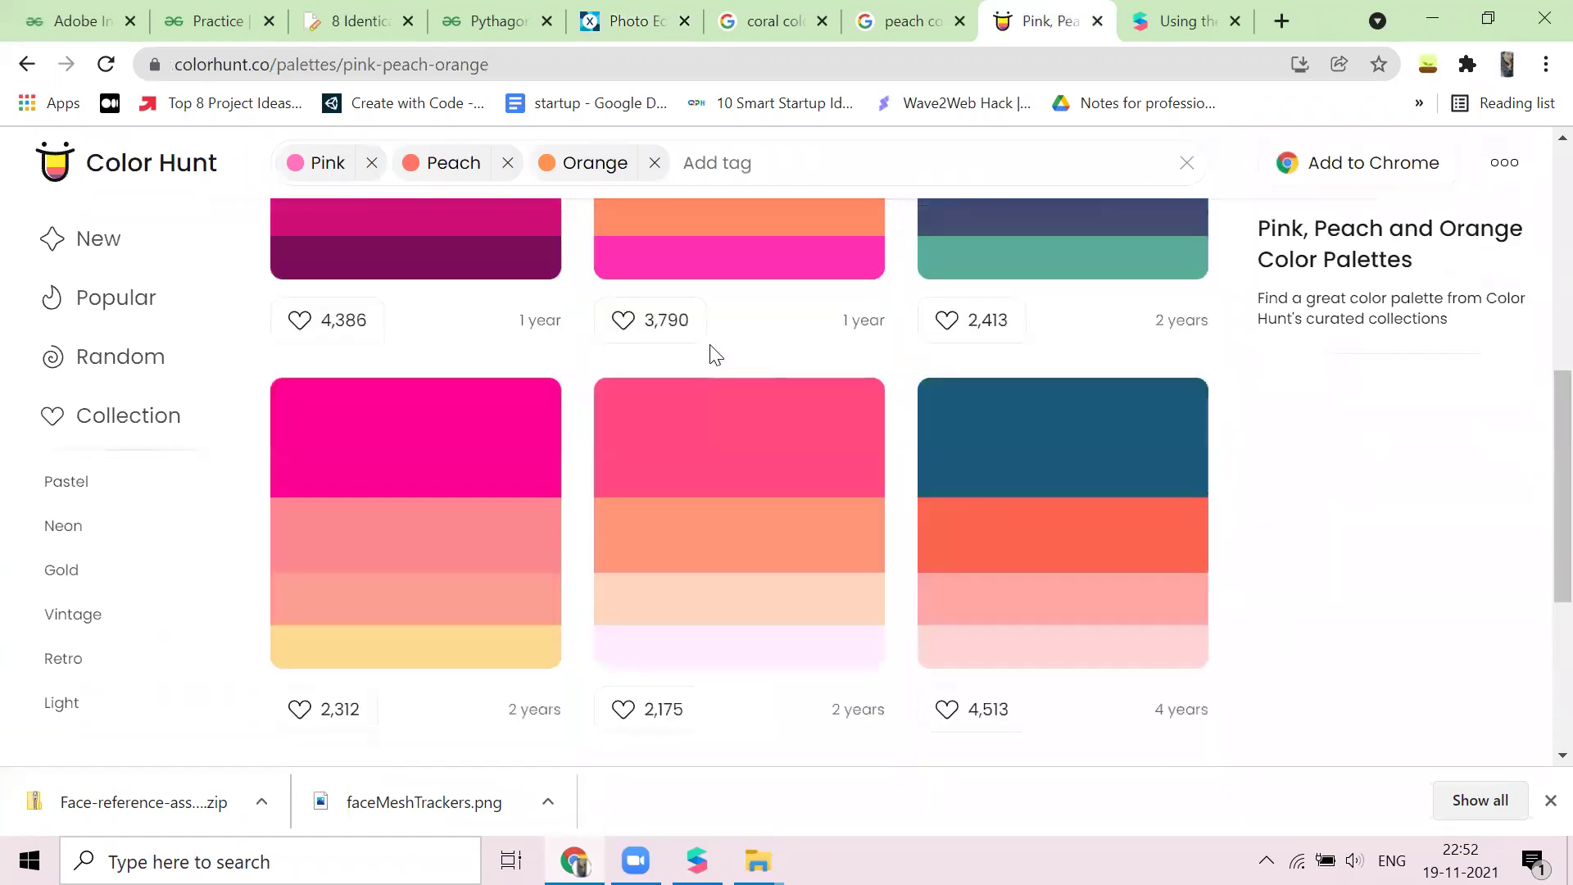
pyautogui.scroll(4, 713, 345)
pyautogui.click(339, 459)
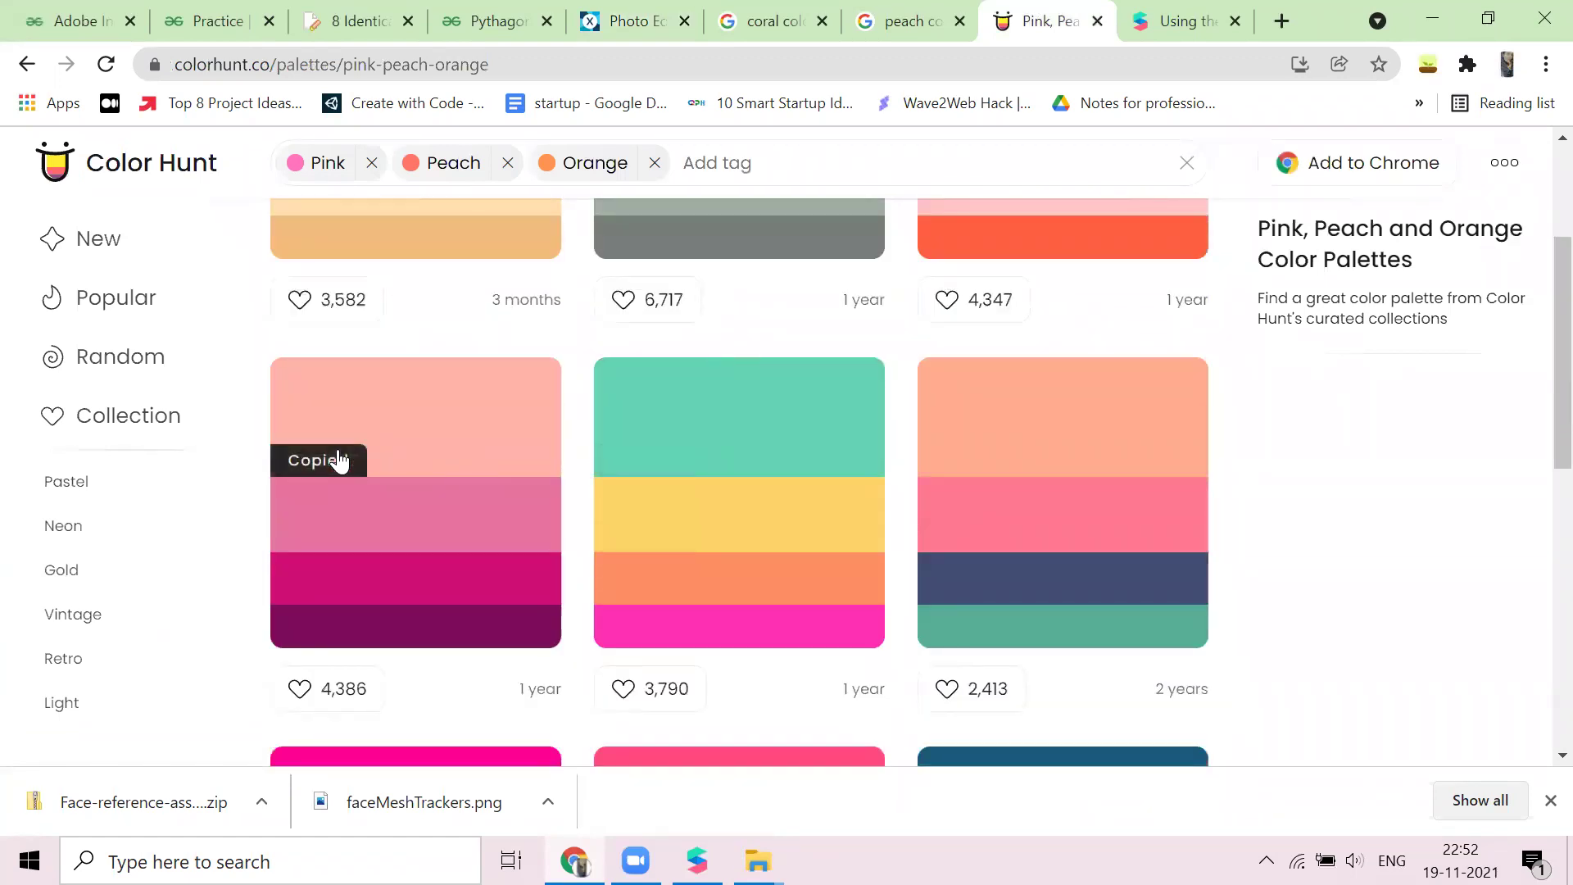
# Return to the Pixlr X page and set the brush color to #FFB2A7
pyautogui.click(629, 20)
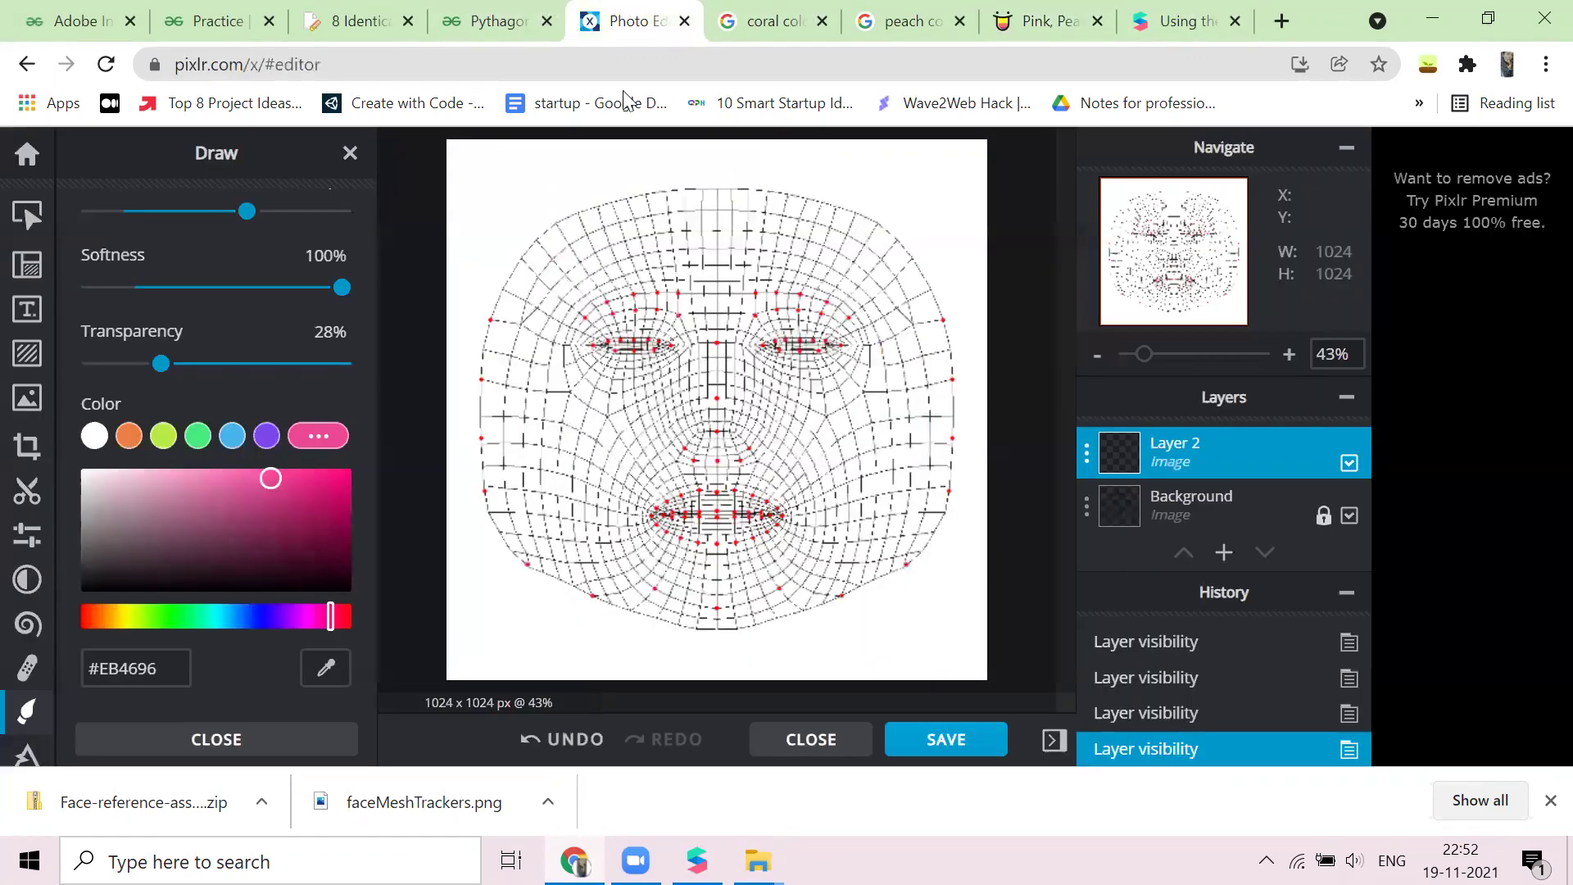
pyautogui.moveTo(174, 668); pyautogui.dragTo(74, 681)
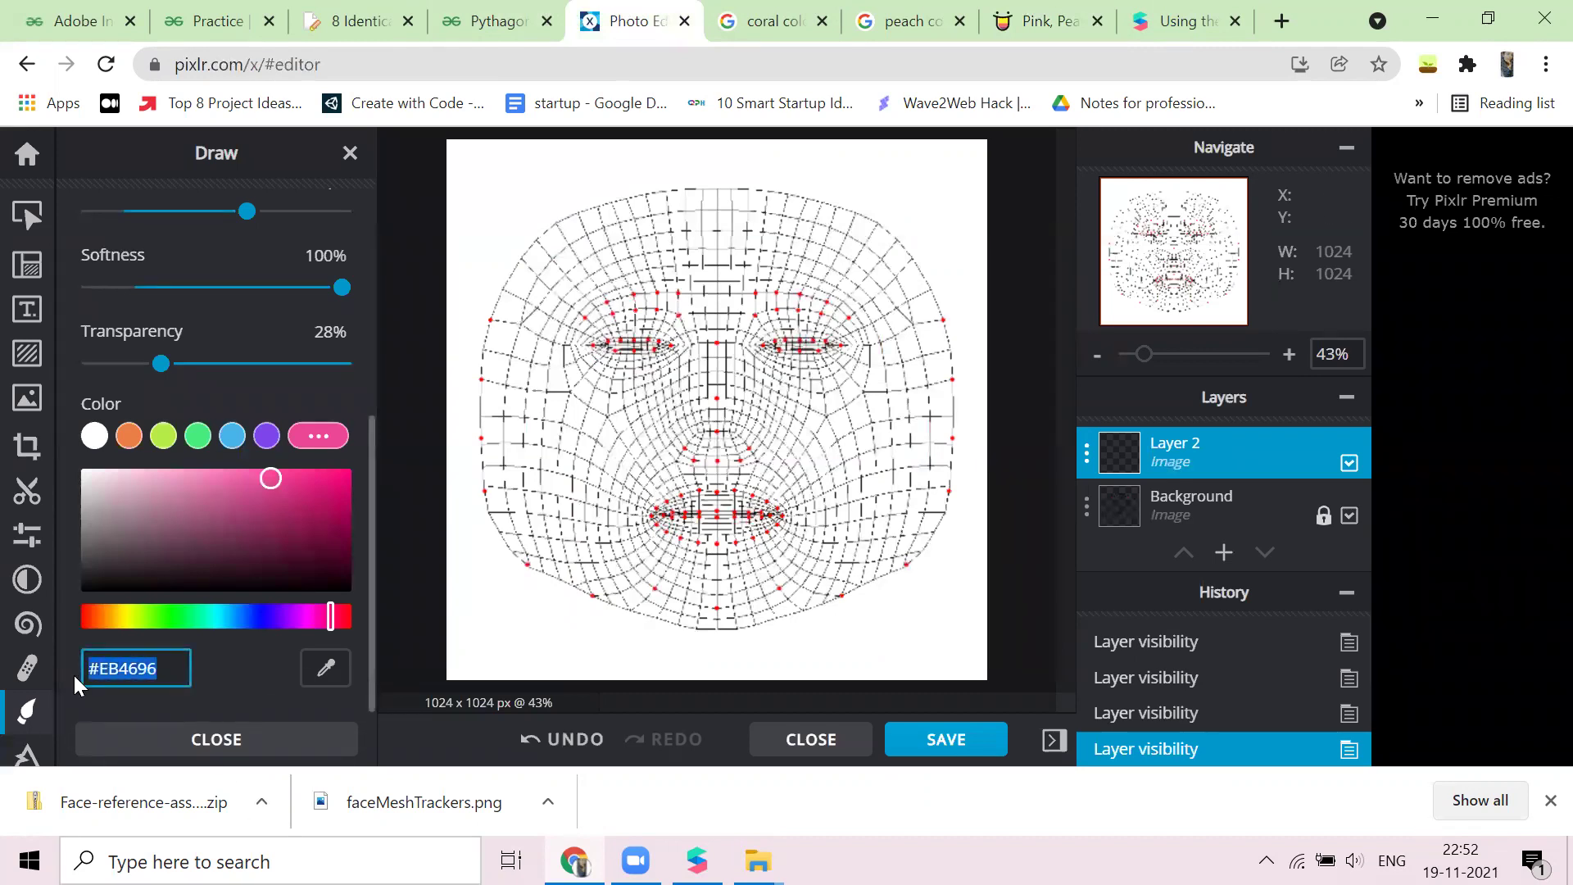
pyautogui.press('BackSpace')
pyautogui.hotkey('ctrl', 'v')
pyautogui.click(90, 670)
pyautogui.write('#')
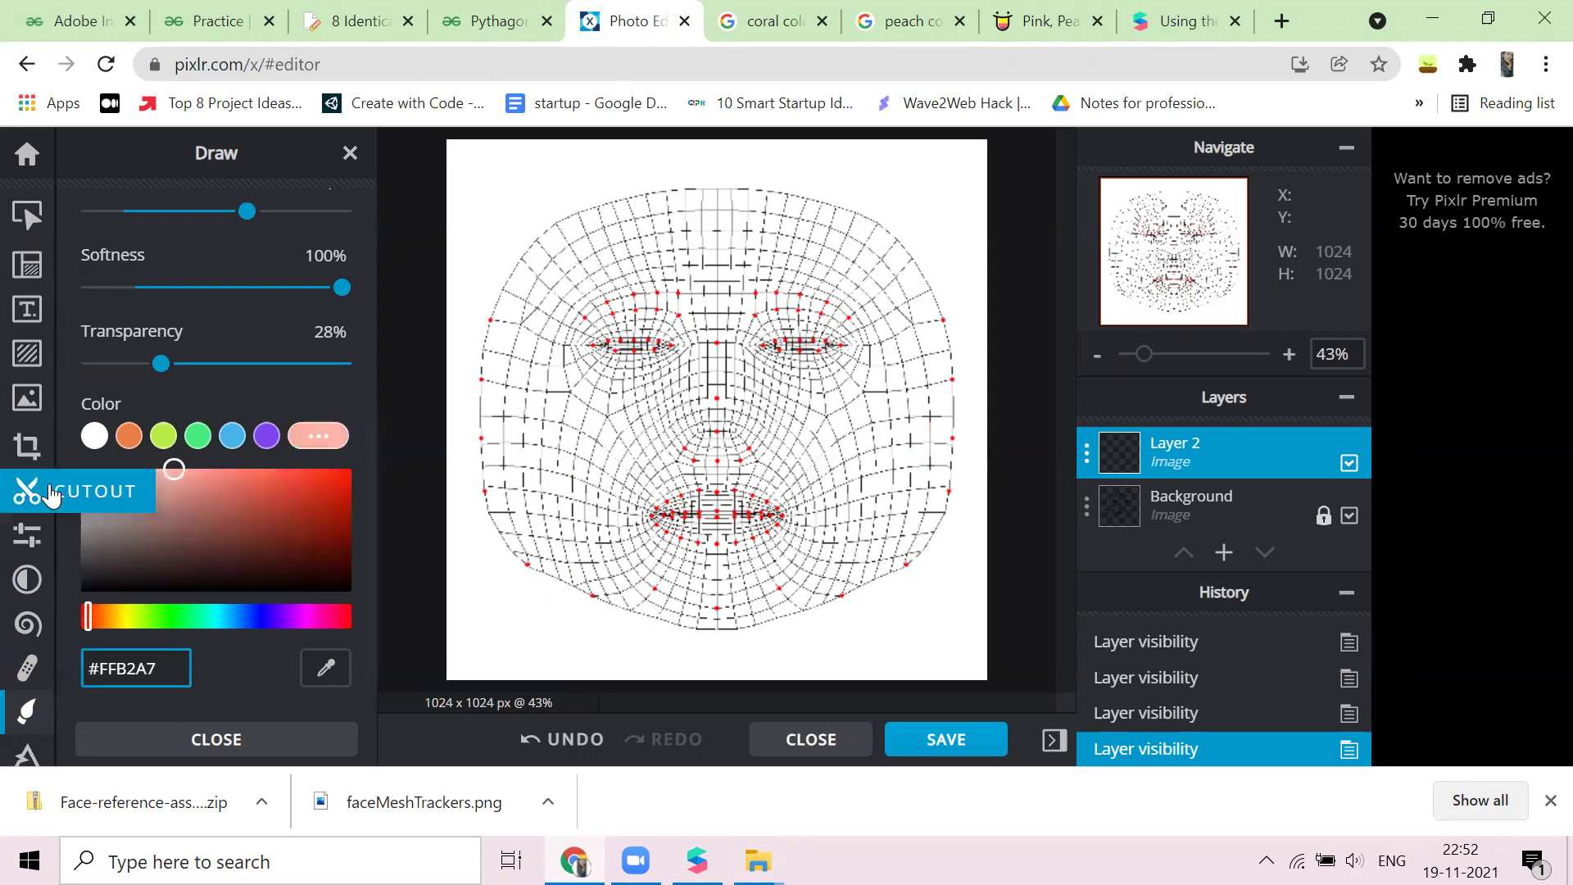
# Paint soft peach blush across both cheeks and the nose bridge on Layer 2
pyautogui.moveTo(594, 435)
pyautogui.mouseDown()
pyautogui.moveTo(557, 409)
pyautogui.moveTo(540, 426)
pyautogui.mouseUp()
pyautogui.moveTo(516, 364)
pyautogui.mouseDown()
pyautogui.moveTo(623, 442)
pyautogui.moveTo(656, 439)
pyautogui.moveTo(615, 451)
pyautogui.moveTo(664, 440)
pyautogui.moveTo(647, 463)
pyautogui.moveTo(614, 422)
pyautogui.moveTo(751, 406)
pyautogui.moveTo(807, 434)
pyautogui.moveTo(786, 422)
pyautogui.moveTo(844, 398)
pyautogui.moveTo(832, 426)
pyautogui.moveTo(873, 389)
pyautogui.moveTo(910, 422)
pyautogui.mouseUp()
pyautogui.moveTo(508, 393); pyautogui.dragTo(564, 503)
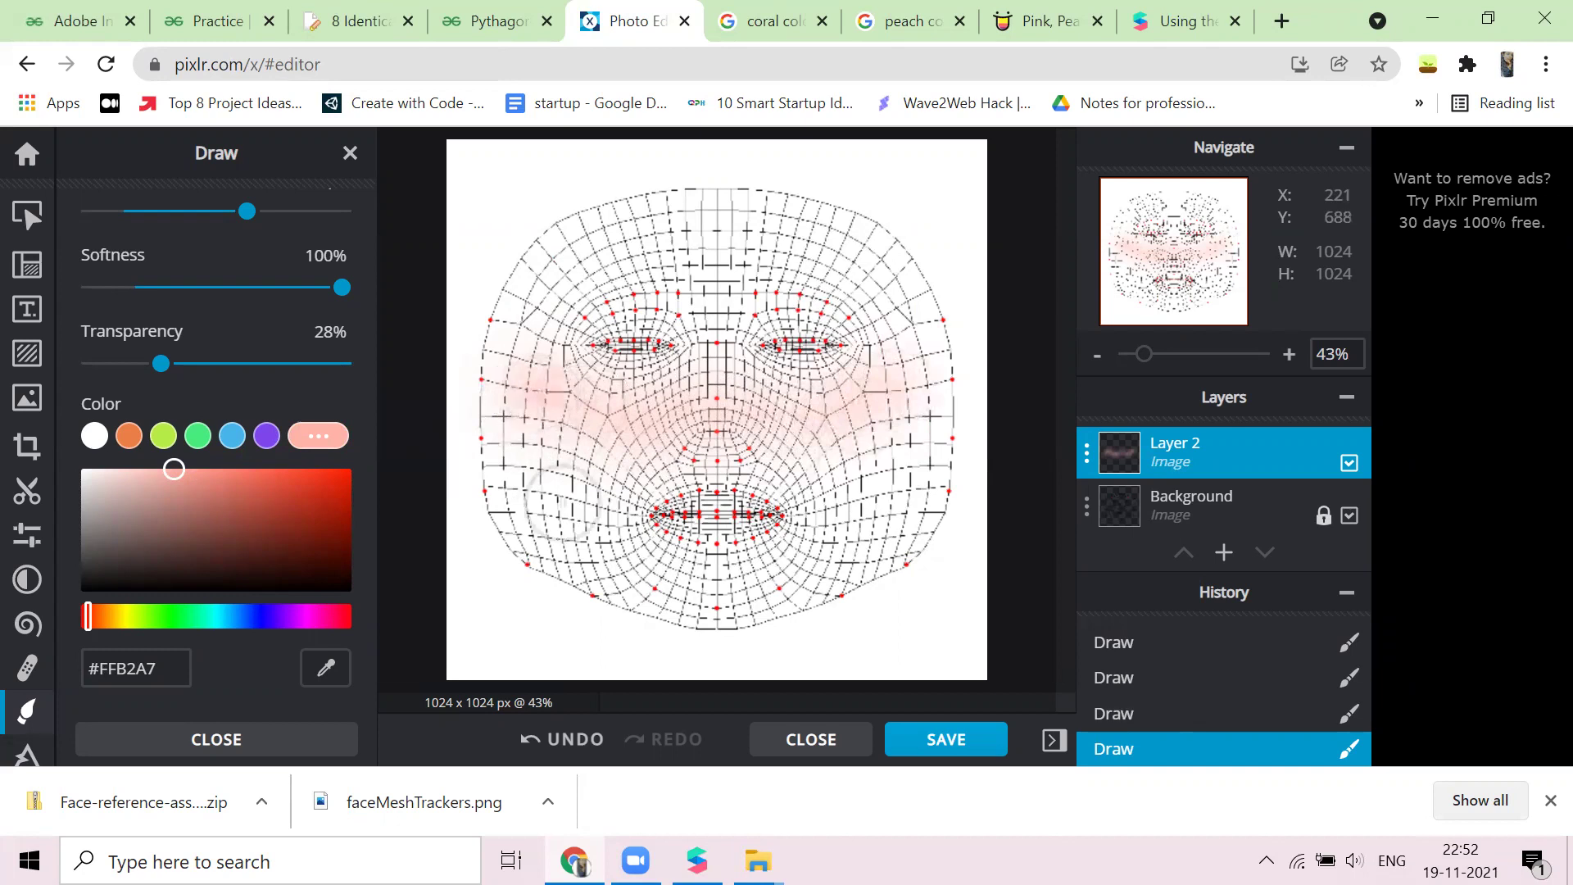
pyautogui.moveTo(807, 426)
pyautogui.mouseDown()
pyautogui.moveTo(807, 446)
pyautogui.moveTo(885, 420)
pyautogui.moveTo(938, 361)
pyautogui.mouseUp()
pyautogui.moveTo(607, 384); pyautogui.dragTo(573, 434)
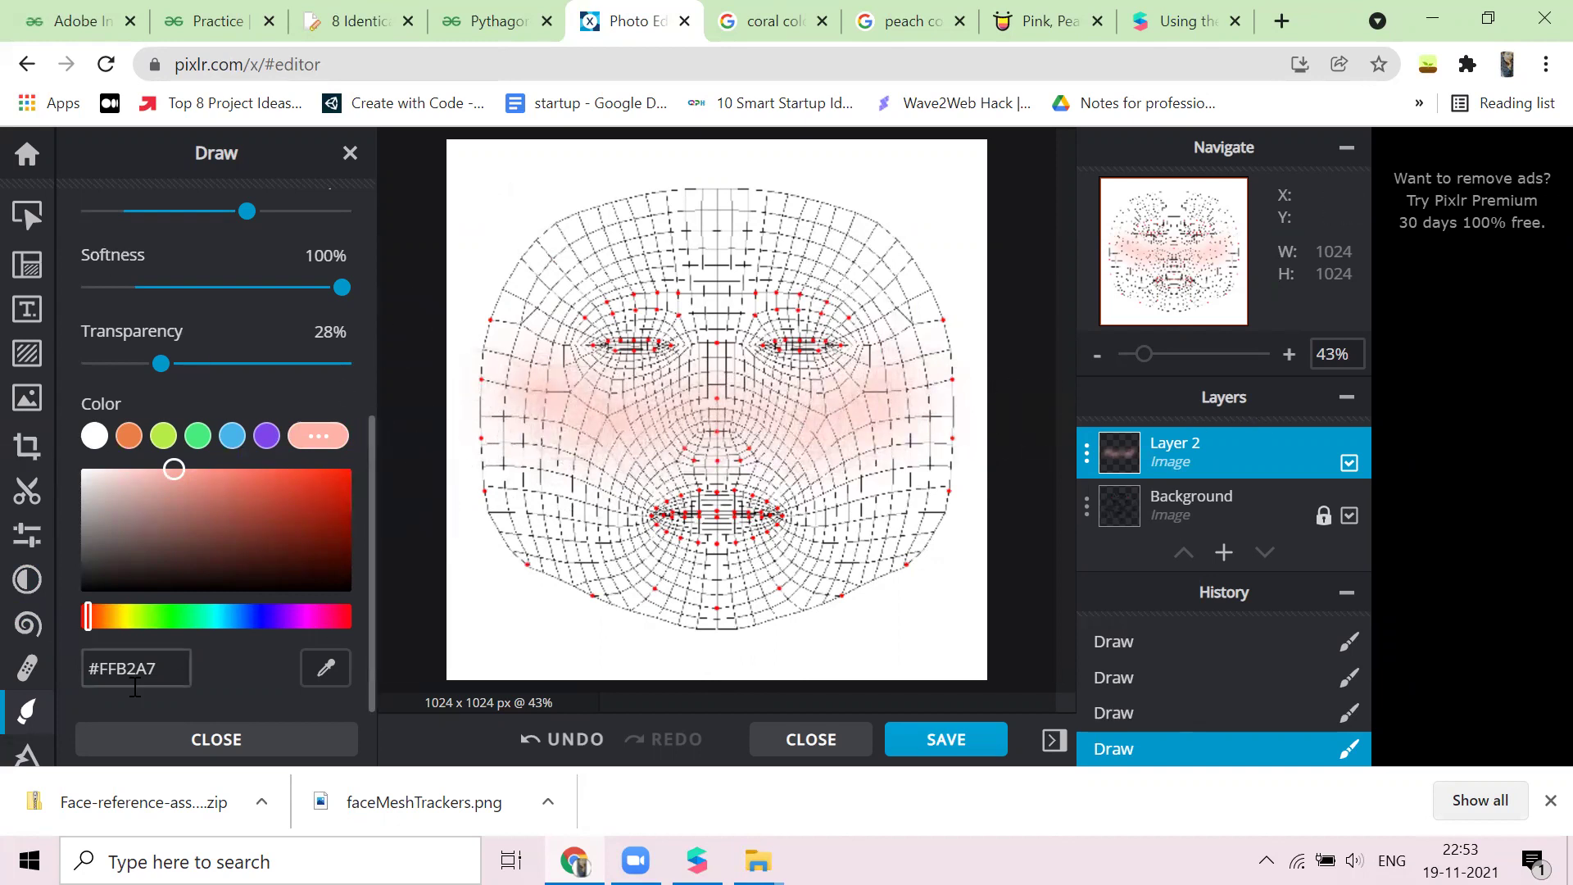
# Change the brush color to dark red #823434
pyautogui.moveTo(180, 472); pyautogui.dragTo(121, 508)
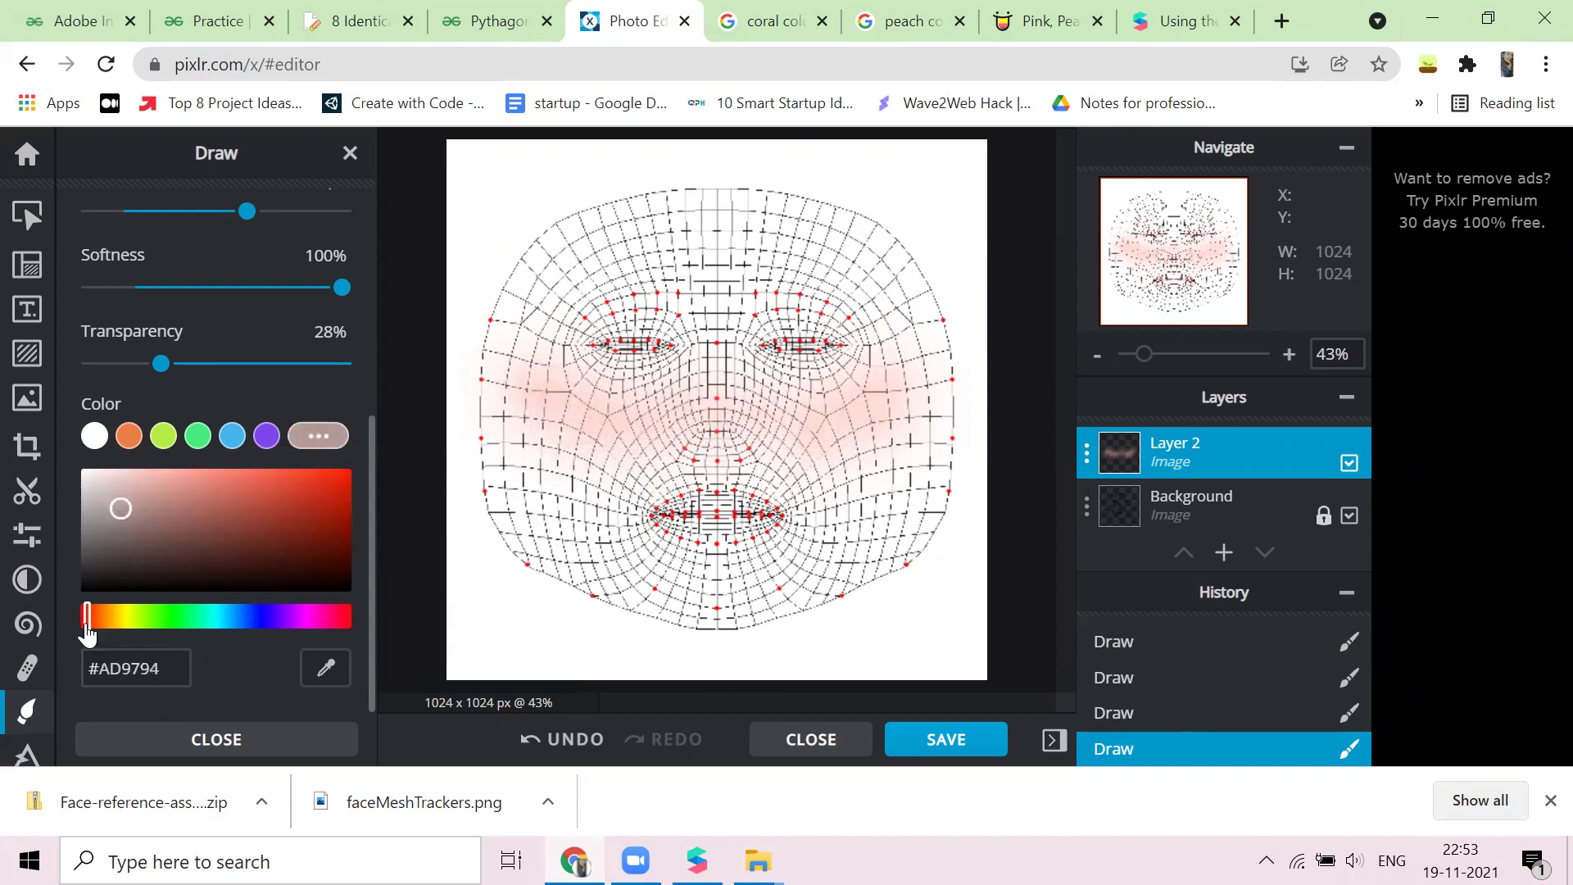
pyautogui.moveTo(88, 631); pyautogui.dragTo(82, 631)
pyautogui.moveTo(130, 517); pyautogui.dragTo(243, 529)
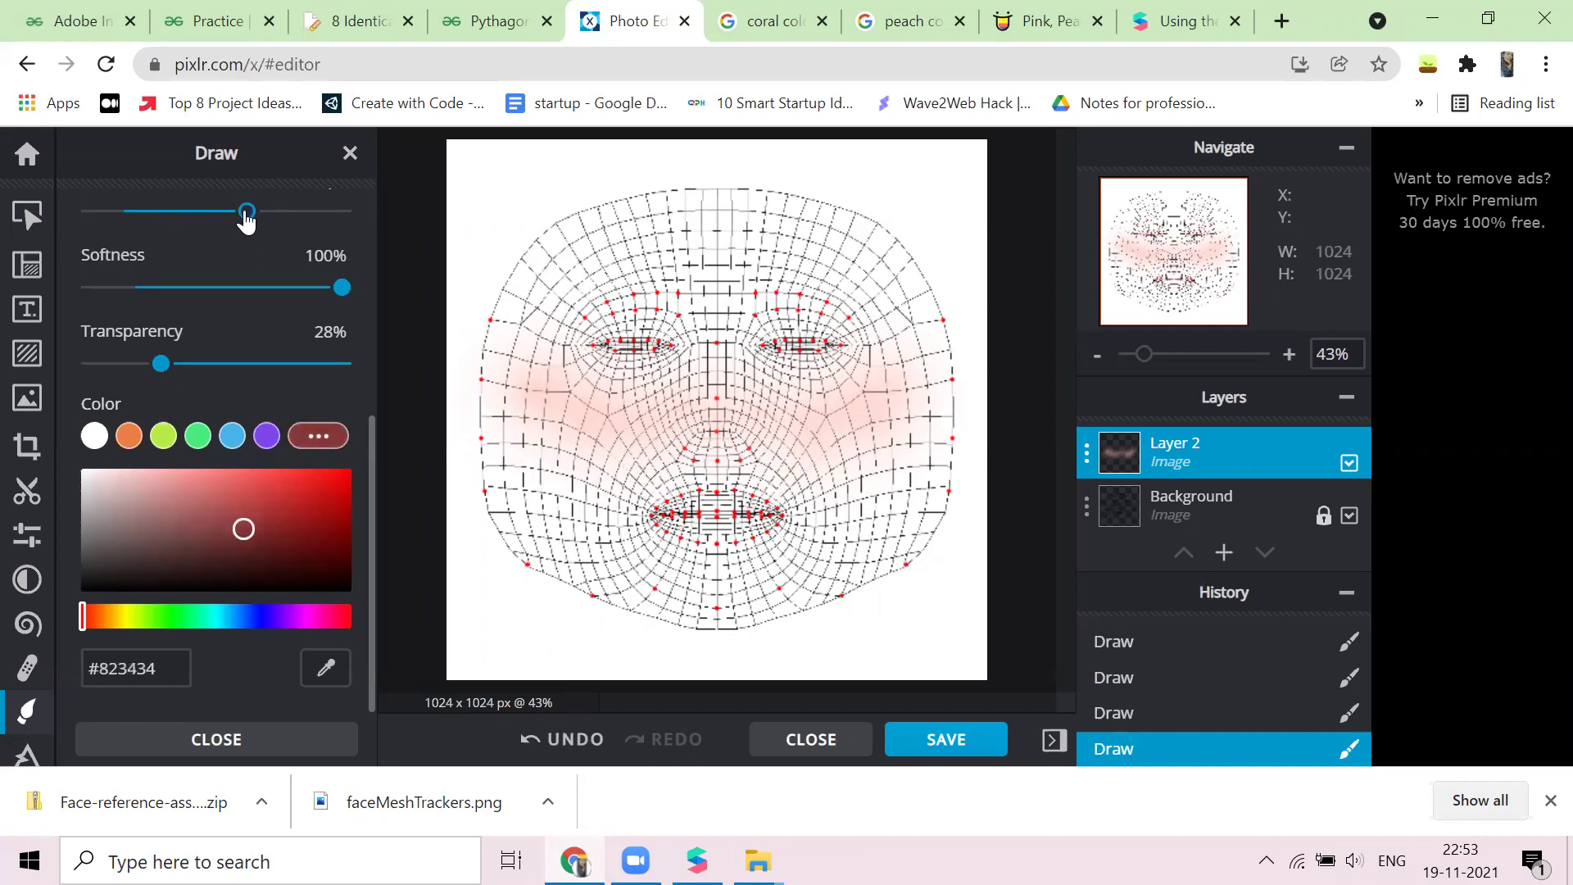
# Dot small dark red freckles across the cheeks and nose using a 7 px brush with 45% softness and 100% transparency
pyautogui.scroll(2, 221, 344)
pyautogui.moveTo(244, 335); pyautogui.dragTo(97, 360)
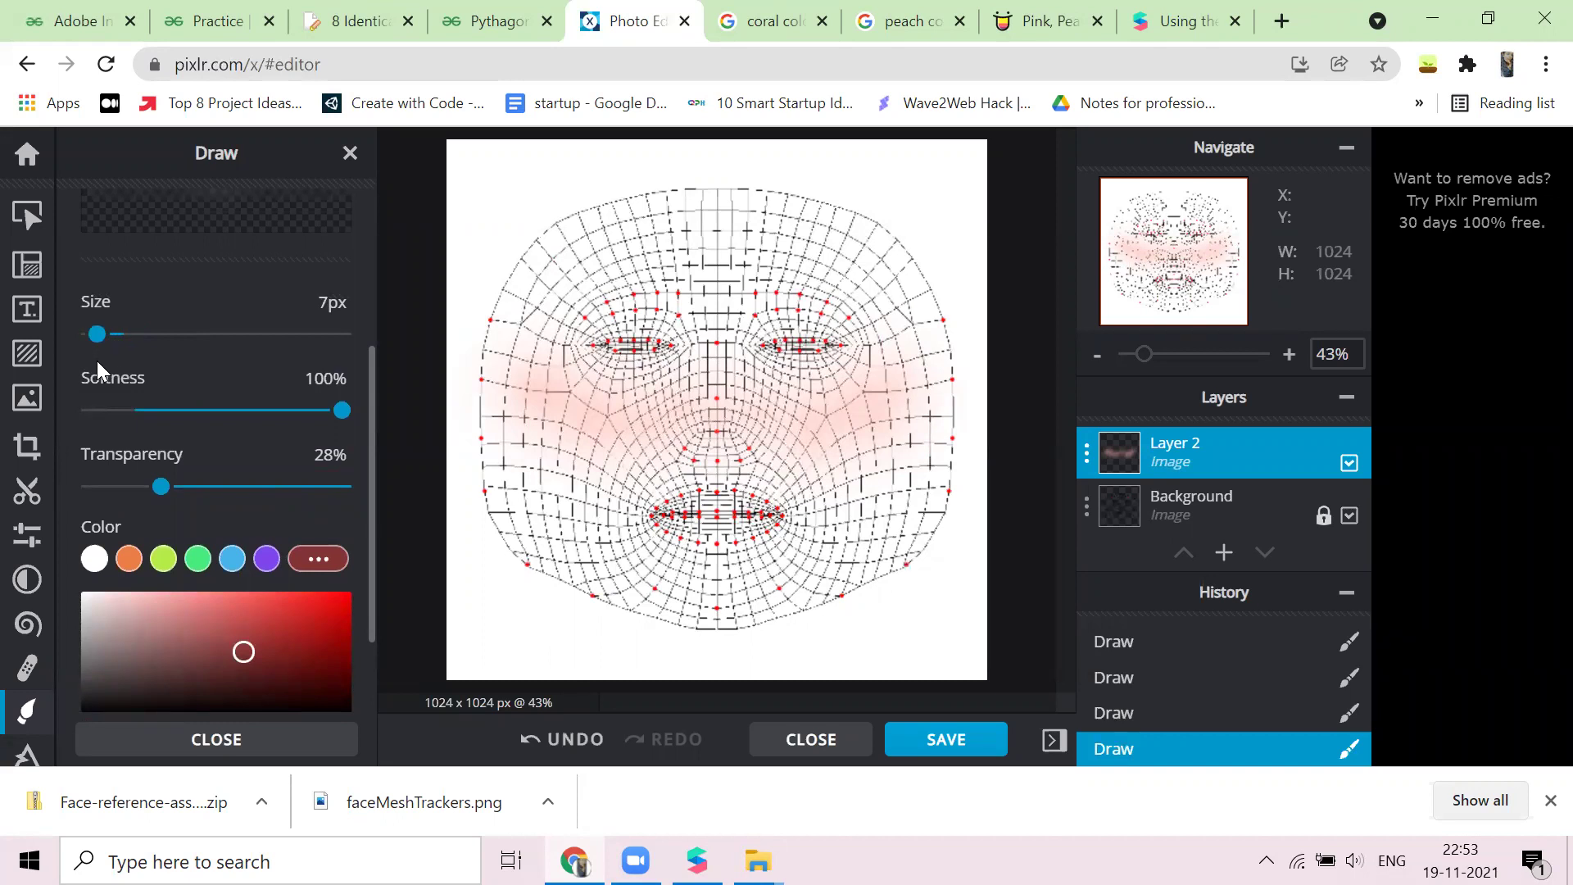
pyautogui.moveTo(161, 504); pyautogui.dragTo(353, 502)
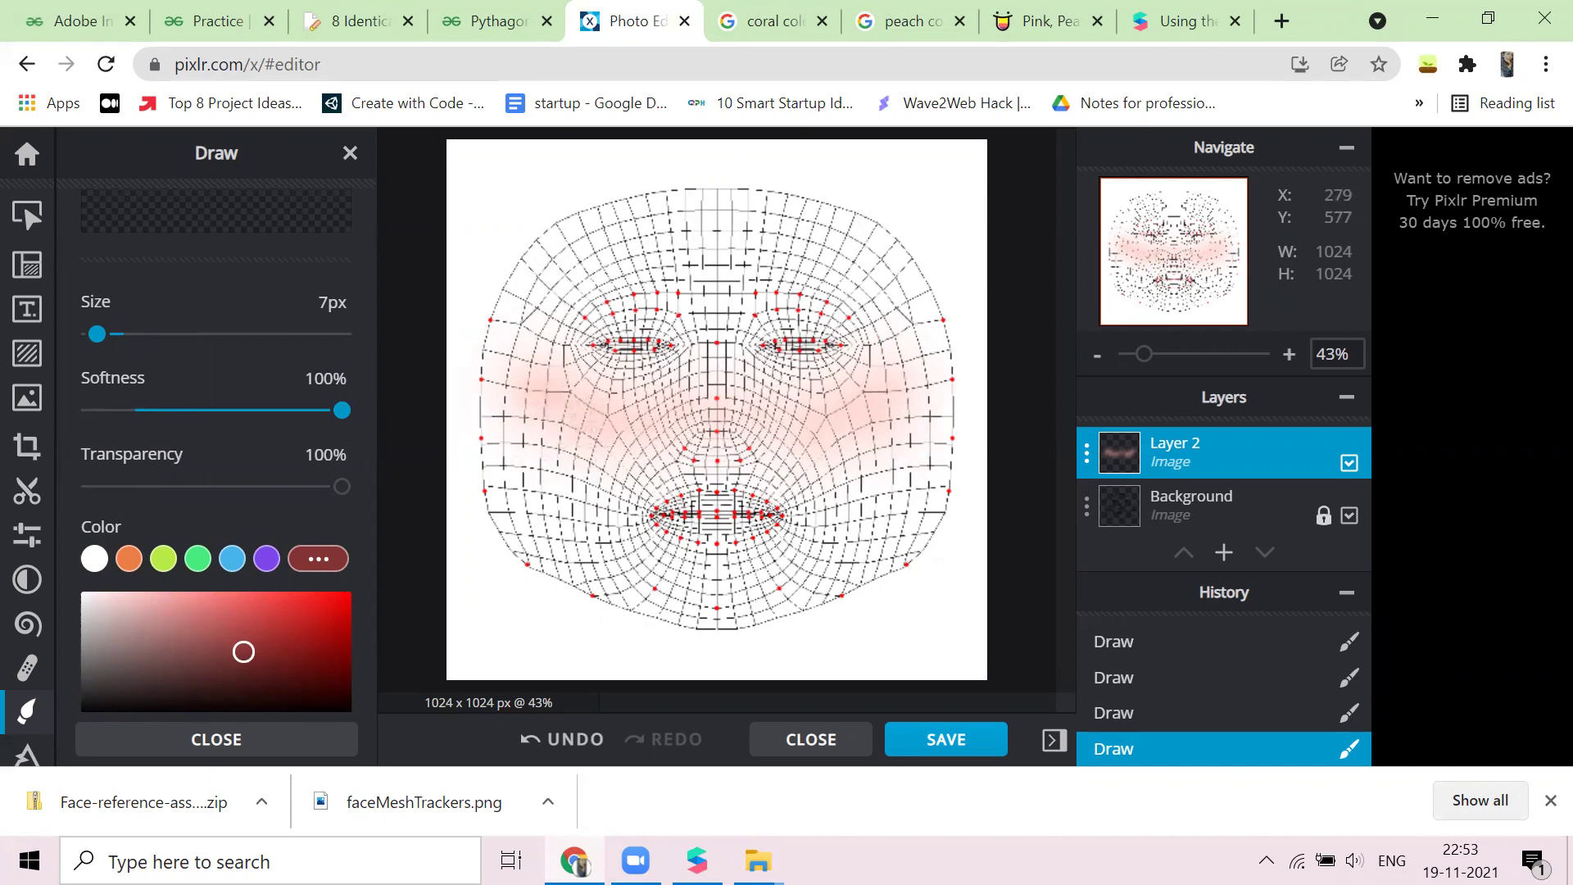
pyautogui.moveTo(243, 651); pyautogui.dragTo(236, 643)
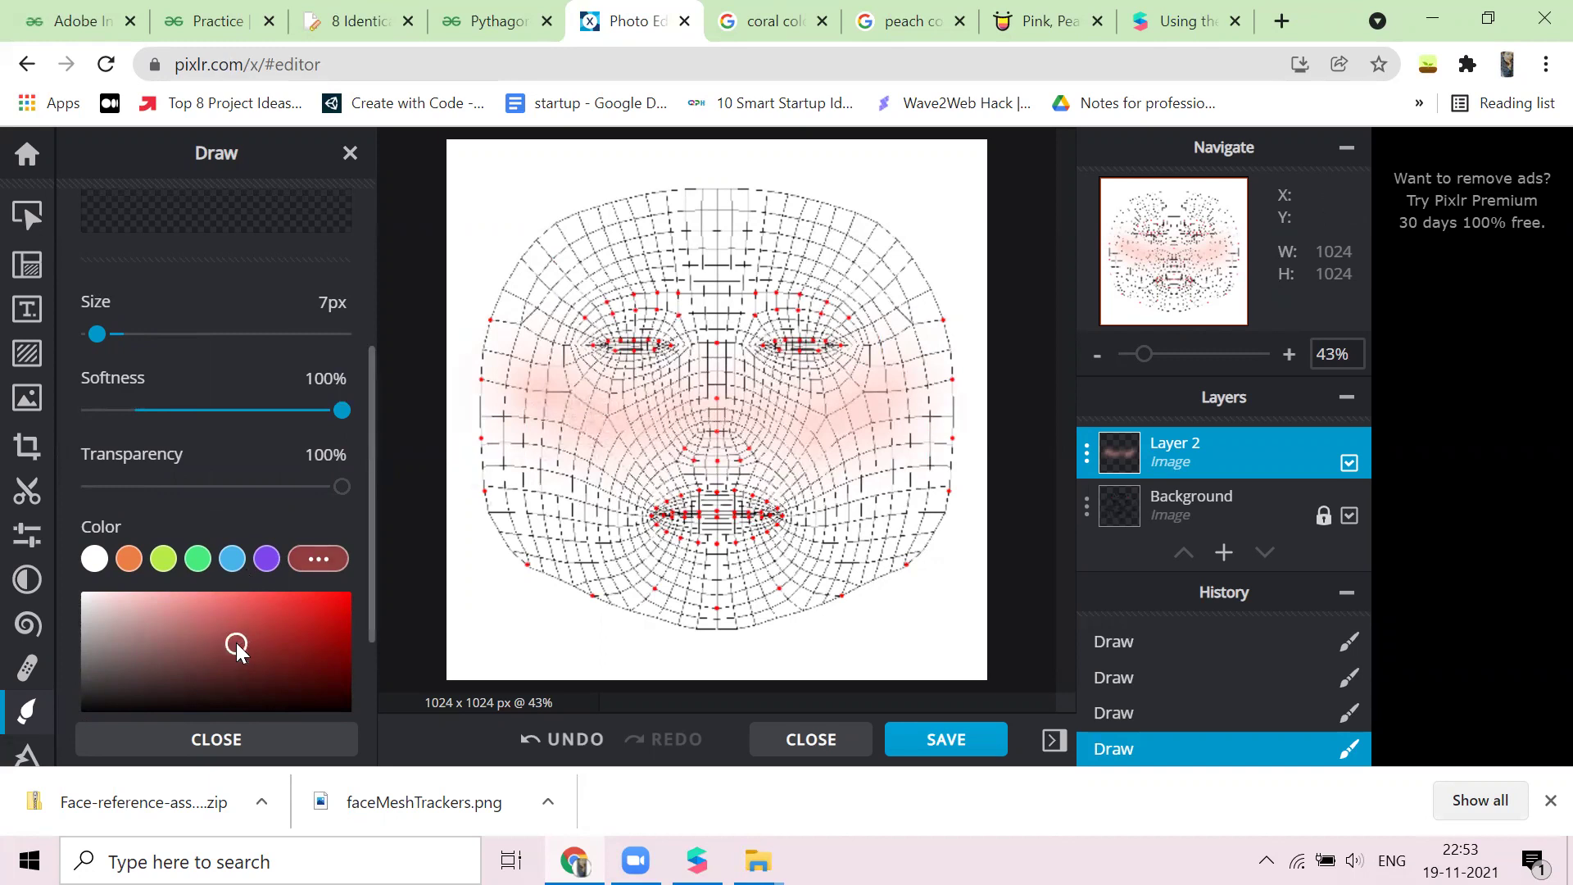
pyautogui.click(236, 659)
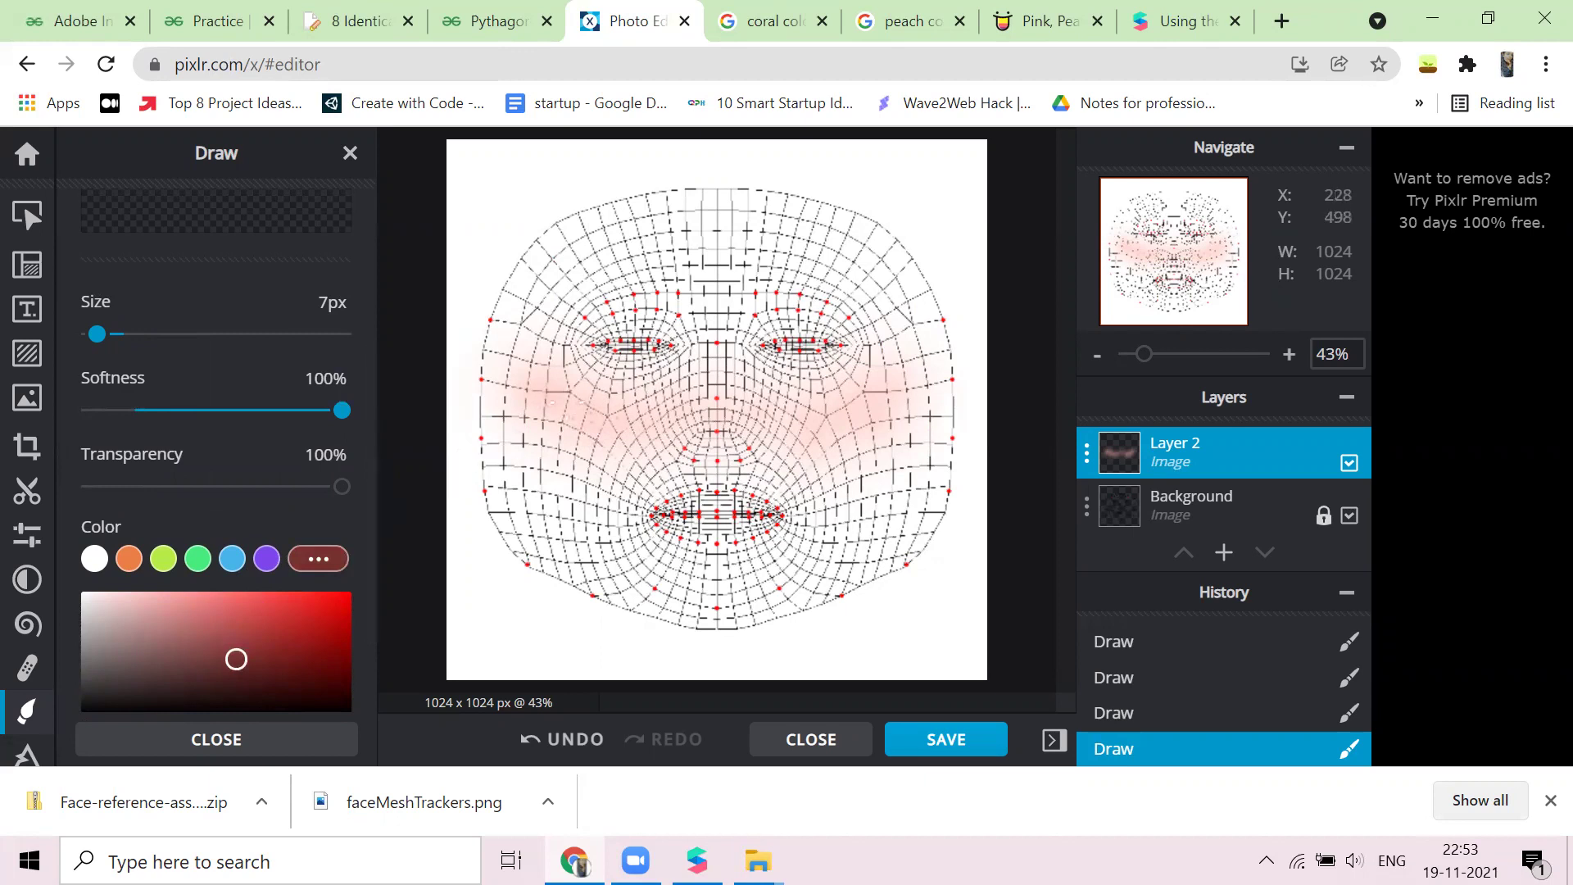
pyautogui.moveTo(343, 411); pyautogui.dragTo(204, 409)
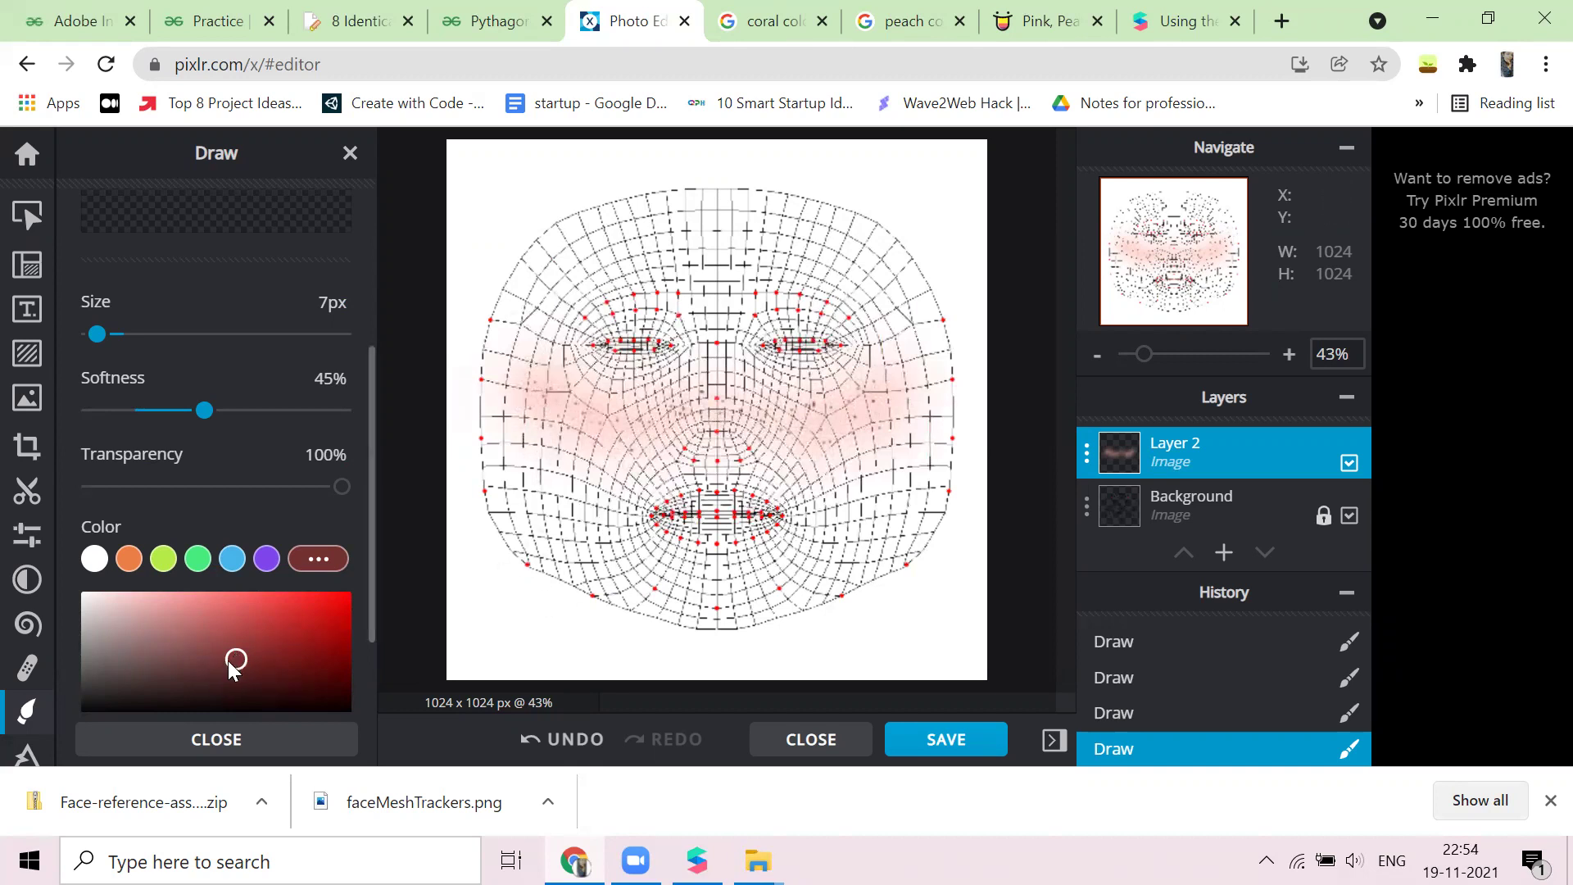
# Change the brush color to pink #DE6493
pyautogui.scroll(-2, 231, 632)
pyautogui.moveTo(85, 623); pyautogui.dragTo(334, 633)
pyautogui.moveTo(246, 548); pyautogui.dragTo(229, 485)
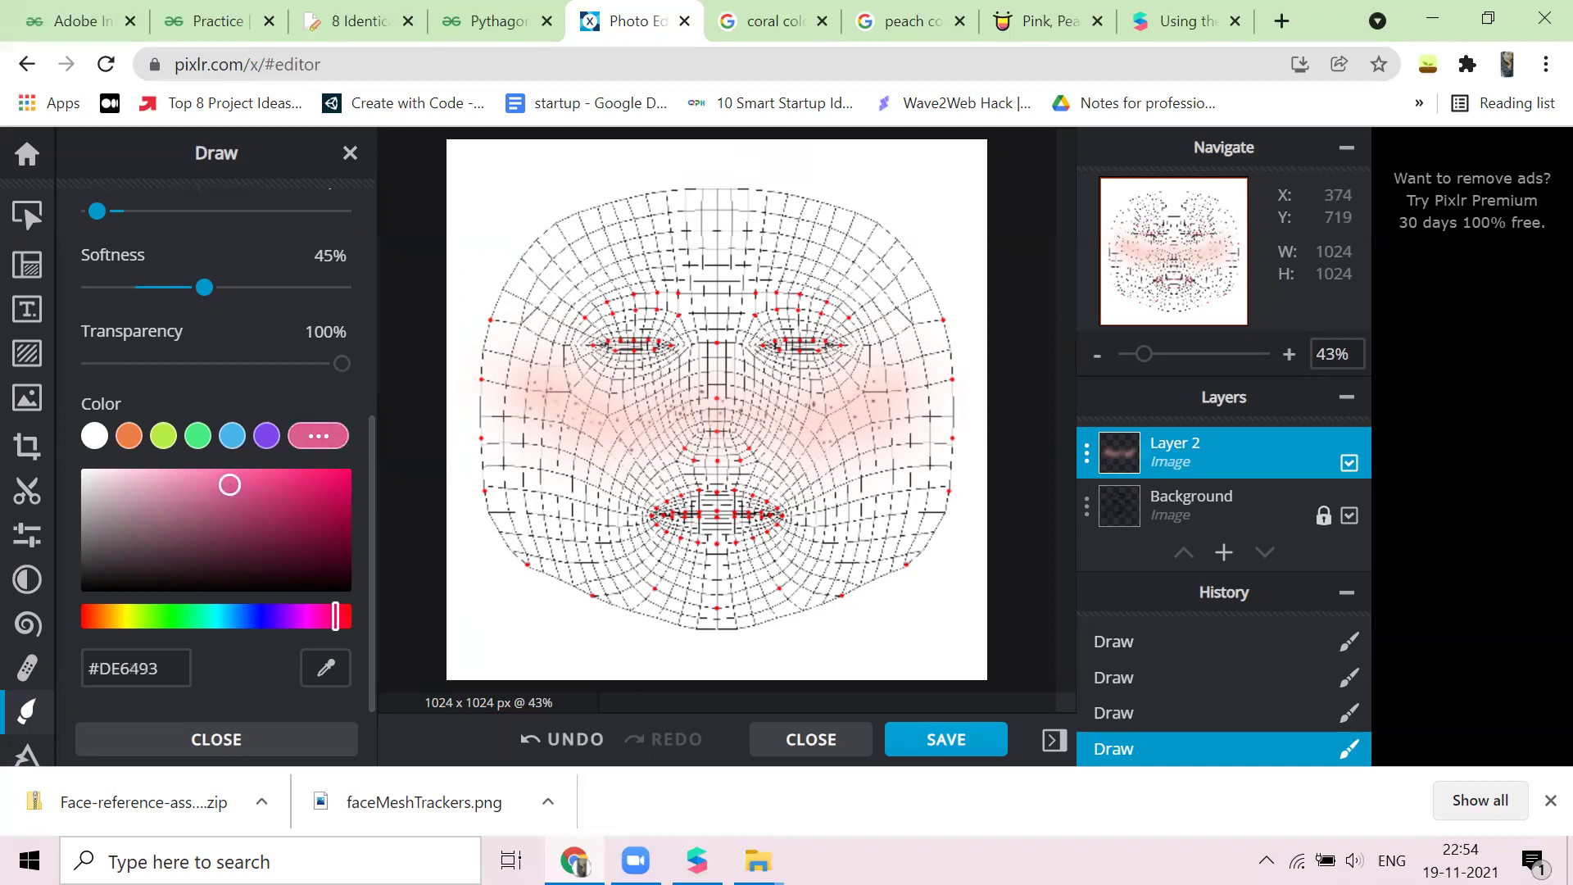
# Try pink dabs at the corner of the lips with the brush at 81 px and 65 px
pyautogui.scroll(5, 657, 565)
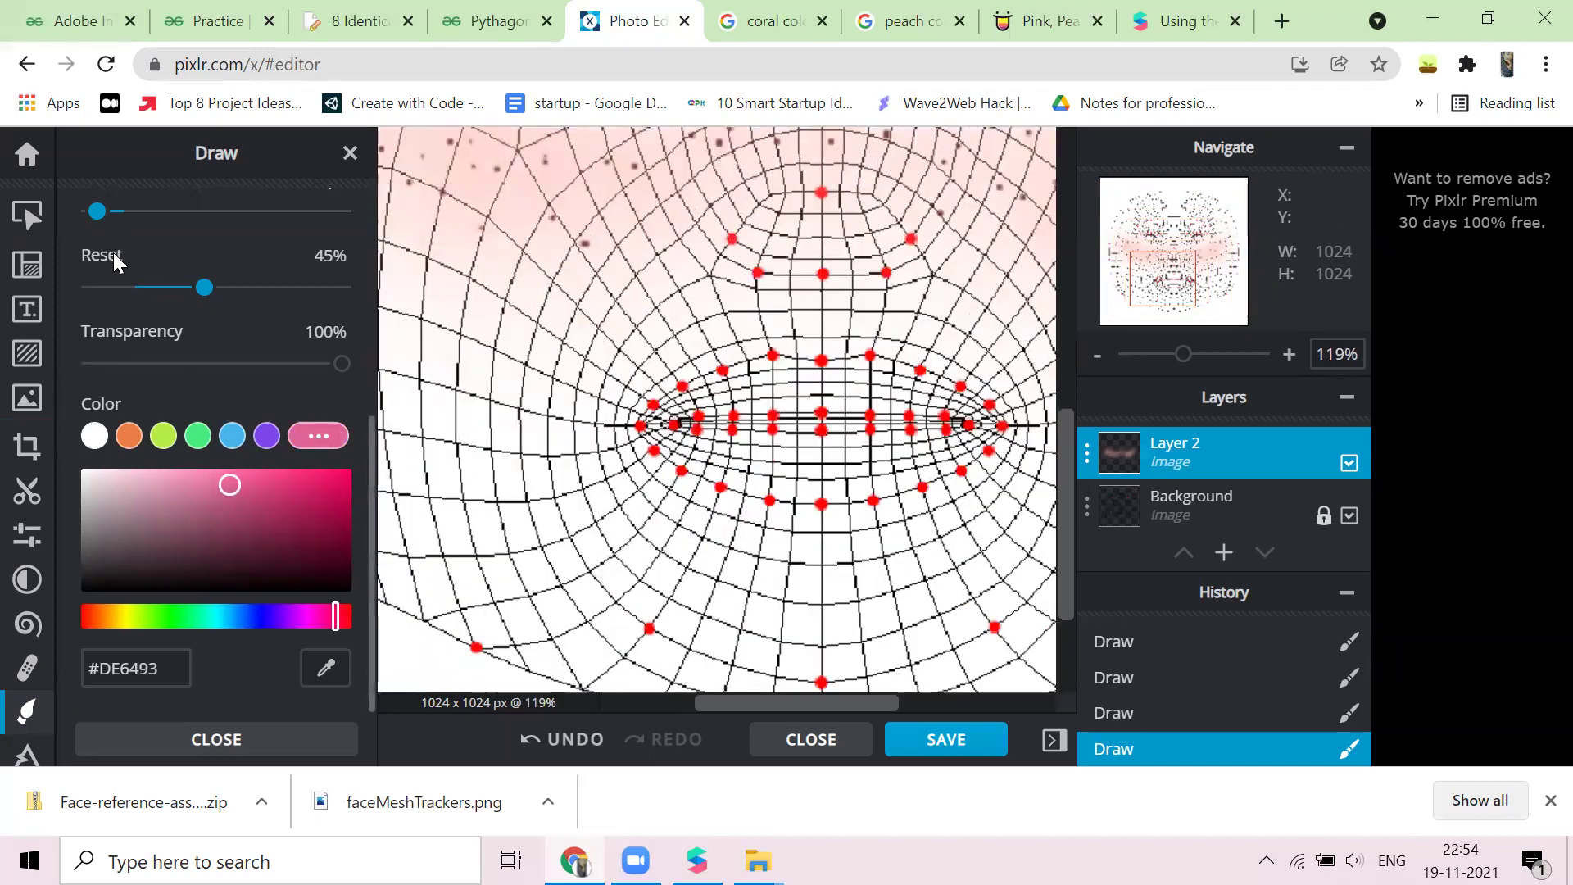
pyautogui.scroll(2, 115, 258)
pyautogui.moveTo(97, 333)
pyautogui.mouseDown()
pyautogui.moveTo(195, 334)
pyautogui.moveTo(172, 336)
pyautogui.mouseUp()
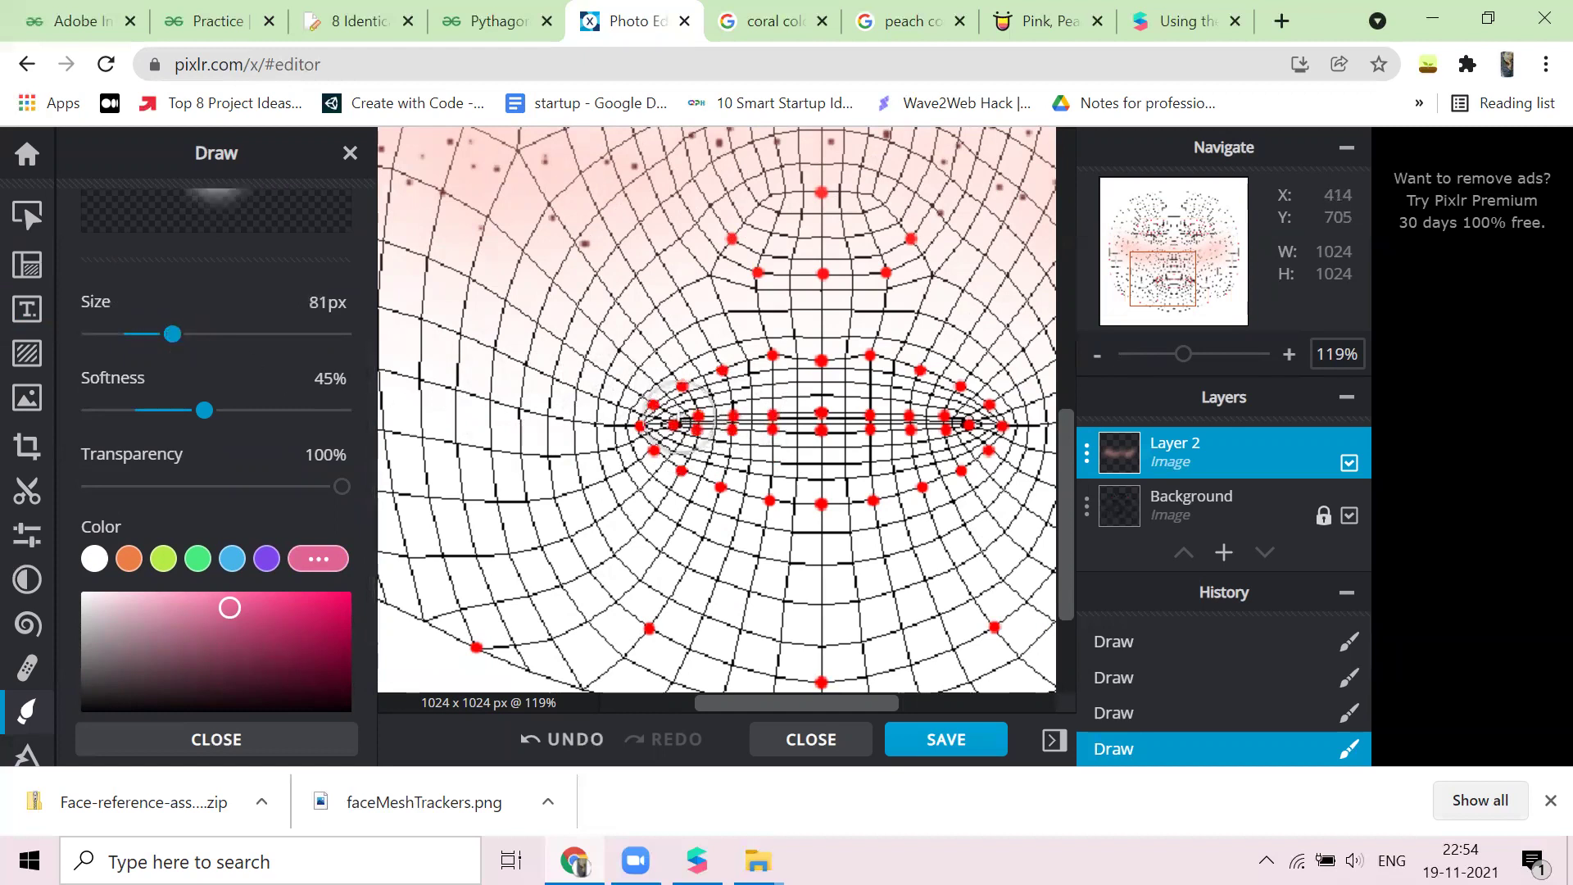
pyautogui.click(668, 417)
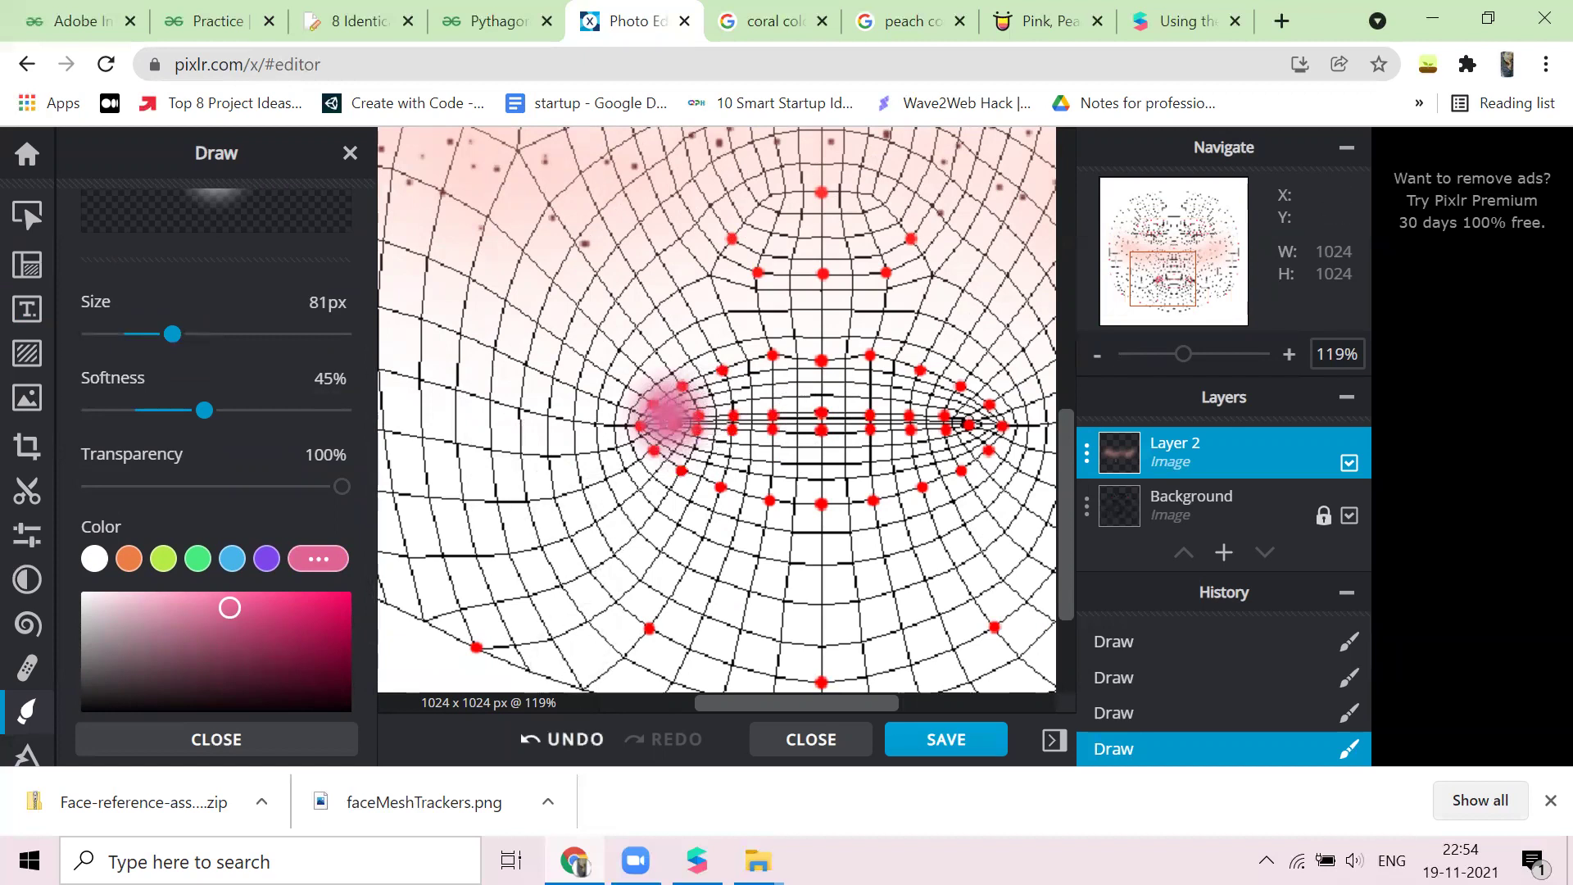
pyautogui.hotkey('ctrl', 'z')
pyautogui.moveTo(170, 337); pyautogui.dragTo(156, 342)
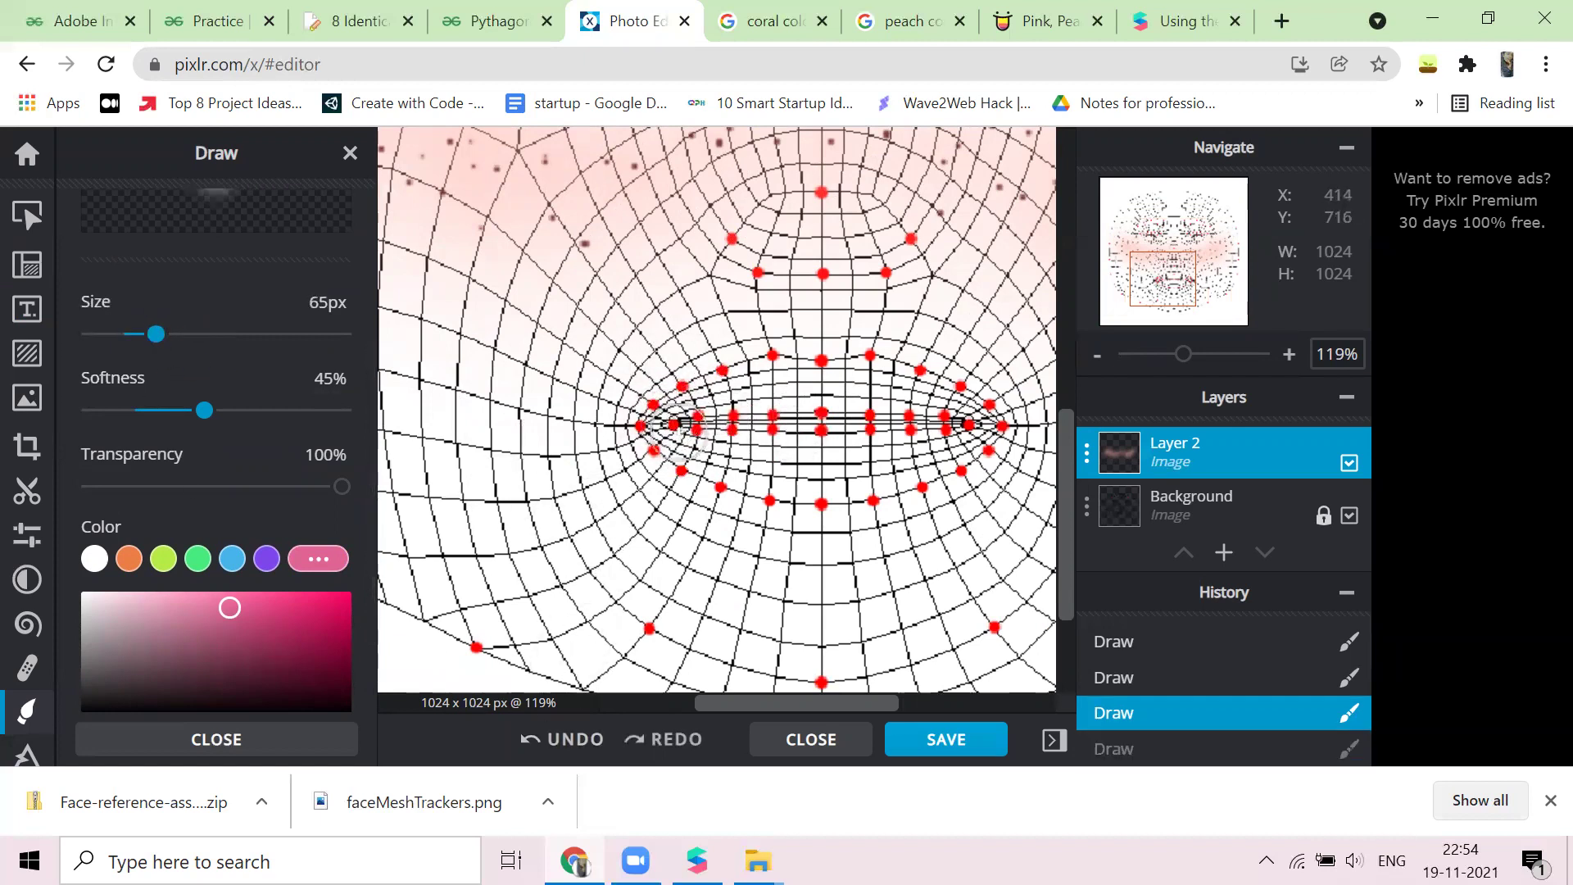
pyautogui.click(673, 429)
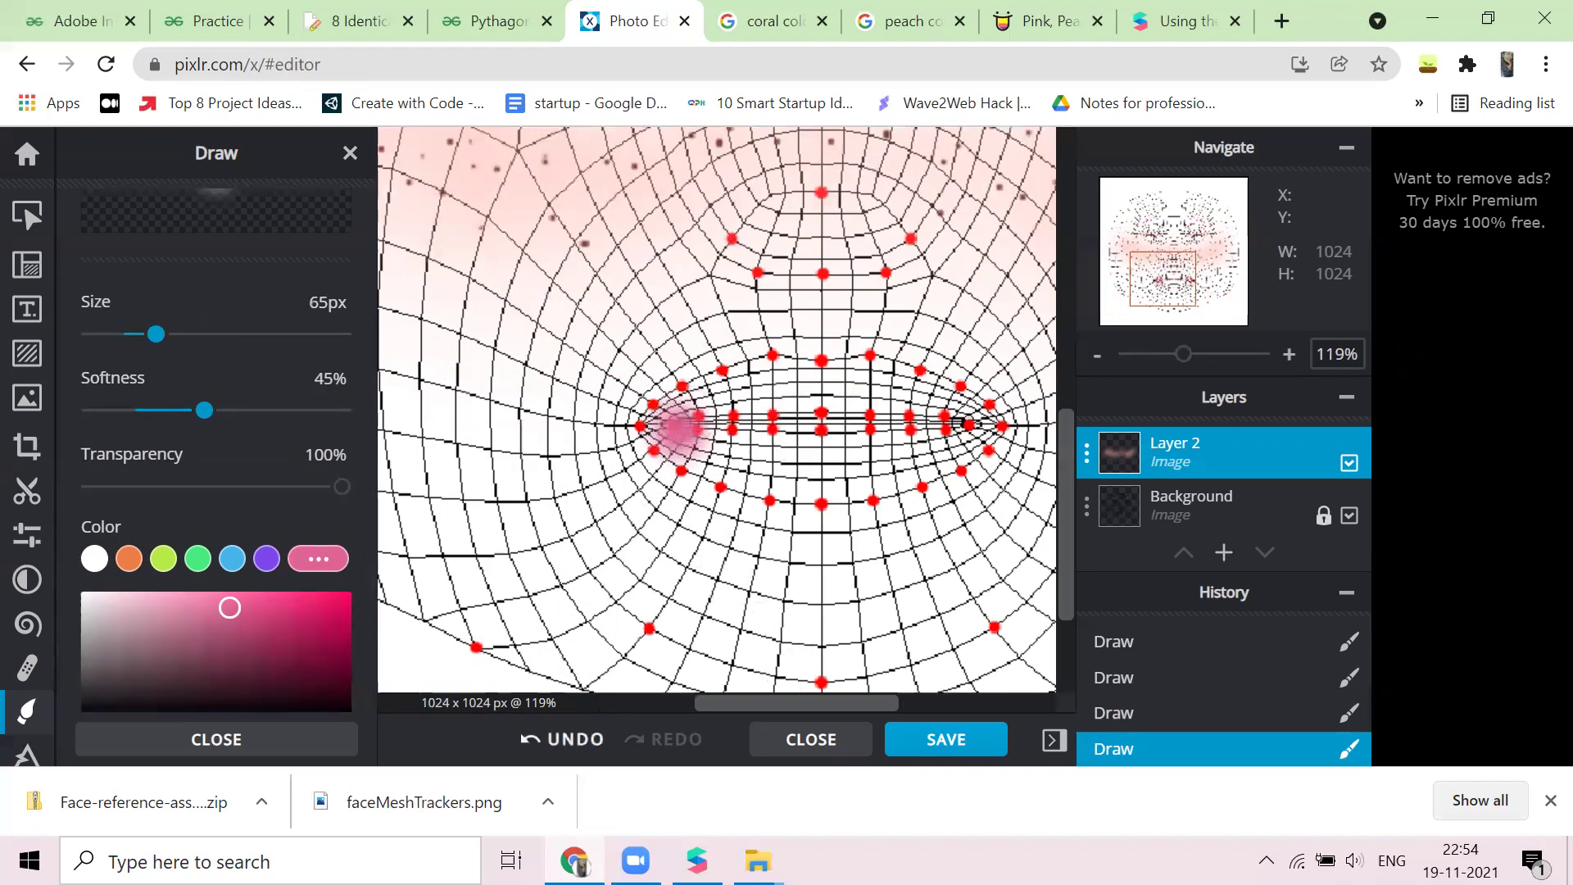
pyautogui.hotkey('ctrl', 'z')
# Paint the upper and lower lips pink on Layer 2 using a 55 px brush with 77% softness and 64% transparency
pyautogui.moveTo(156, 334); pyautogui.dragTo(146, 334)
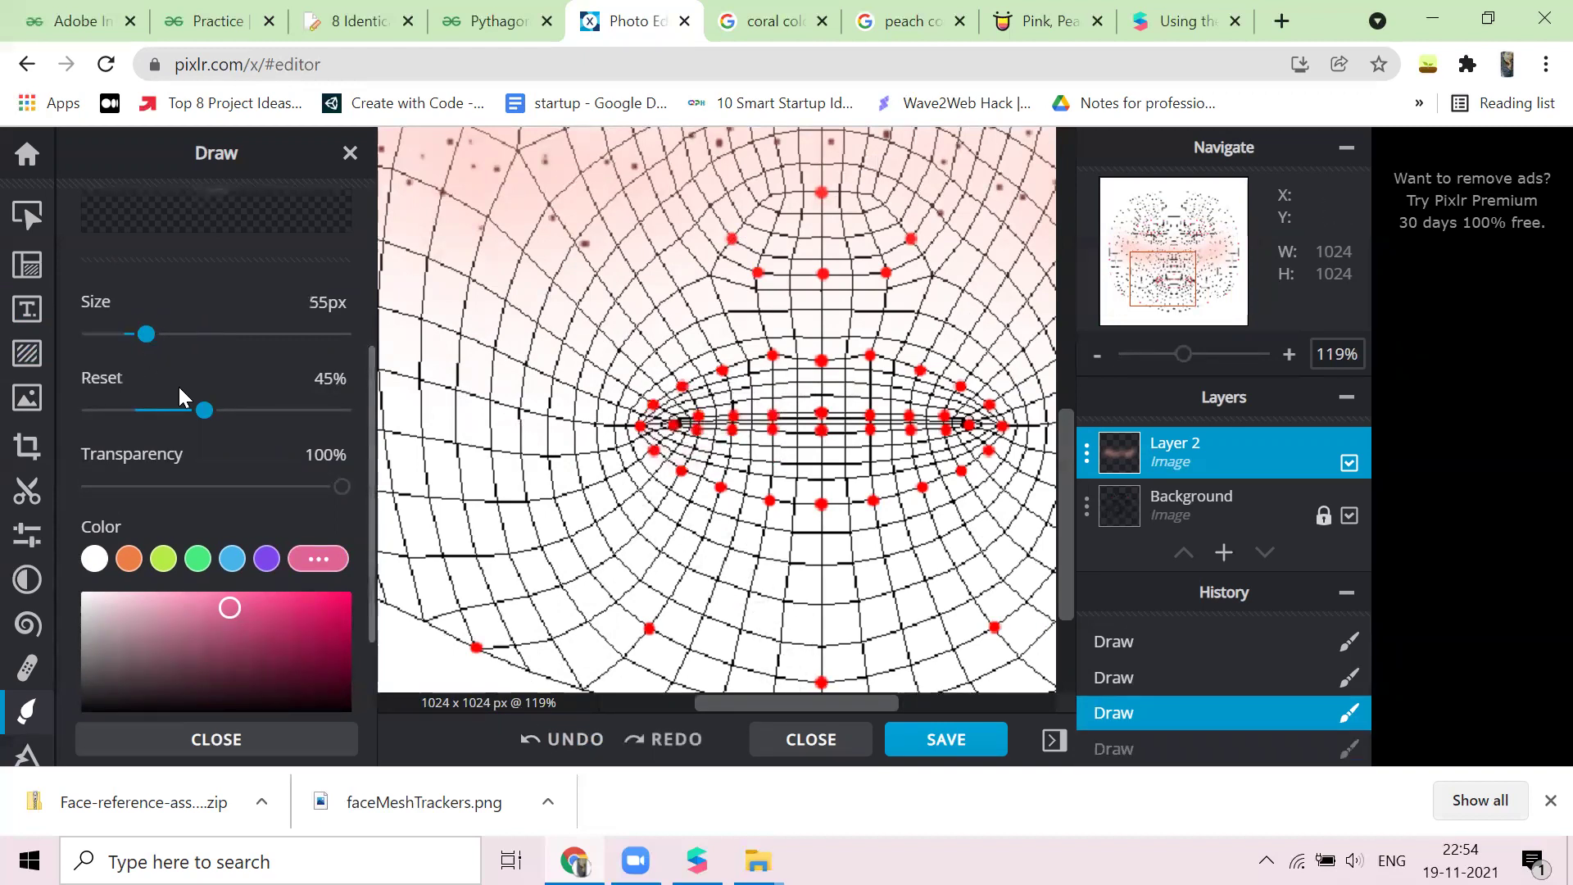
pyautogui.moveTo(342, 487); pyautogui.dragTo(252, 505)
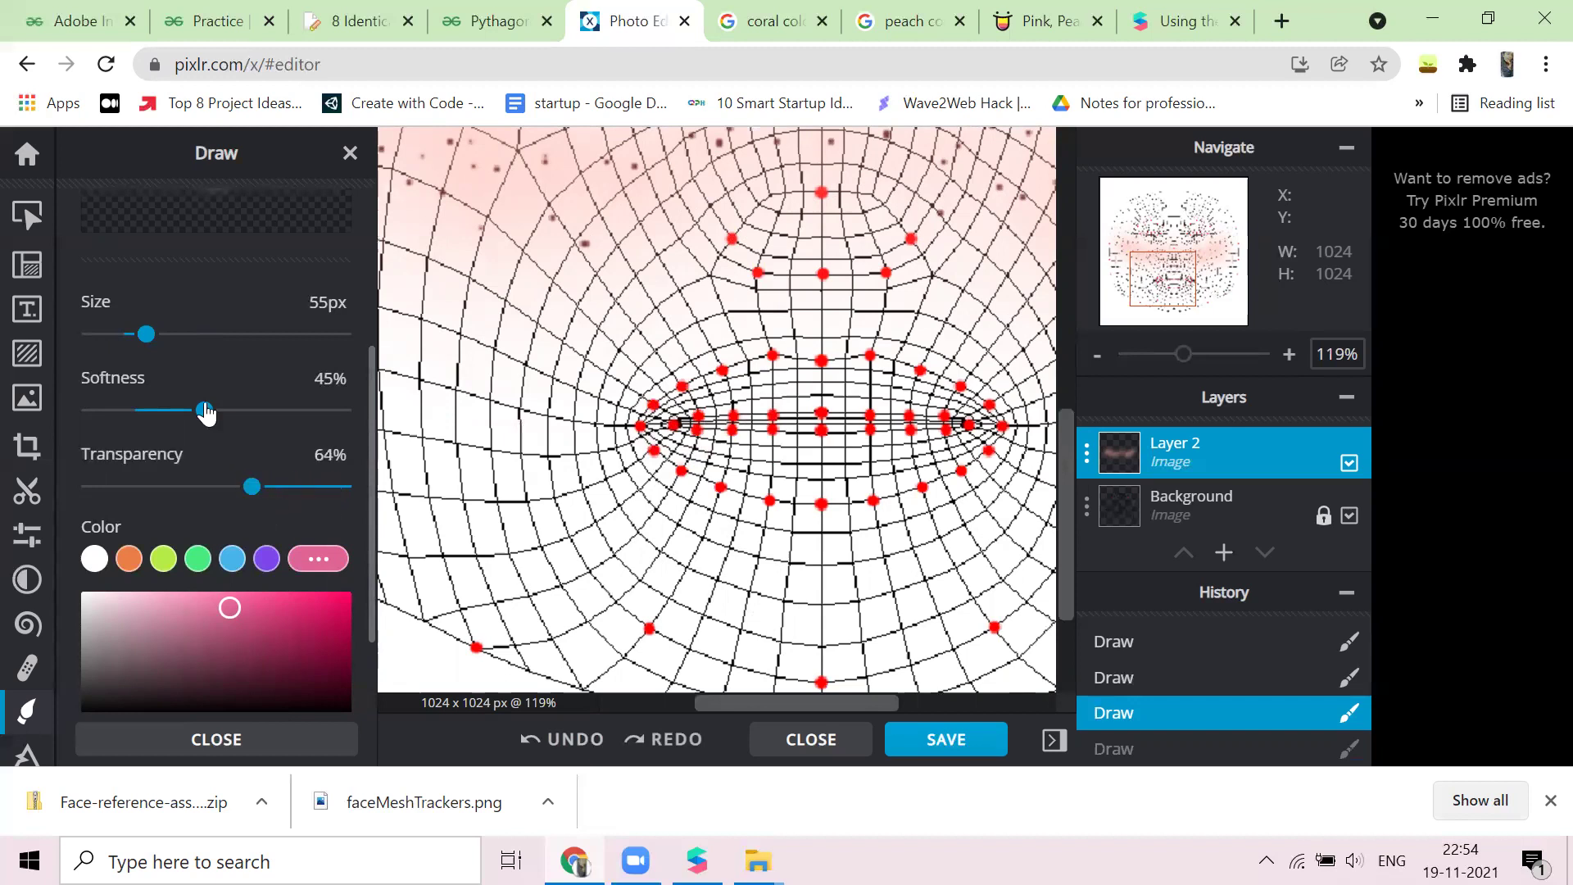
pyautogui.moveTo(215, 417); pyautogui.dragTo(286, 419)
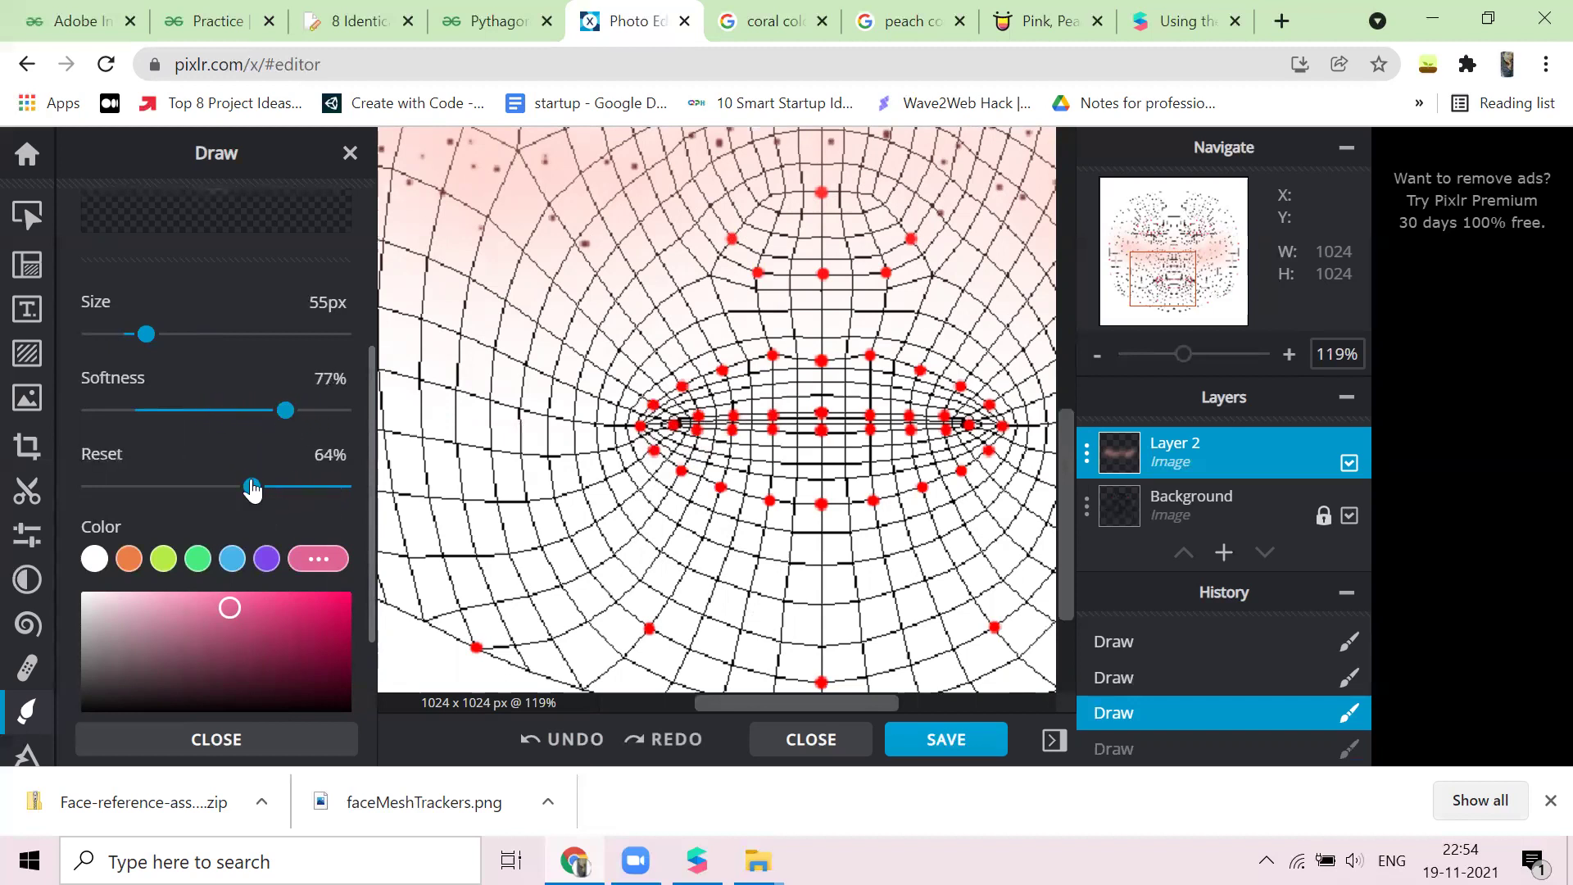
pyautogui.moveTo(687, 424)
pyautogui.mouseDown()
pyautogui.moveTo(768, 369)
pyautogui.moveTo(723, 387)
pyautogui.moveTo(881, 367)
pyautogui.moveTo(967, 404)
pyautogui.moveTo(795, 391)
pyautogui.moveTo(760, 400)
pyautogui.mouseUp()
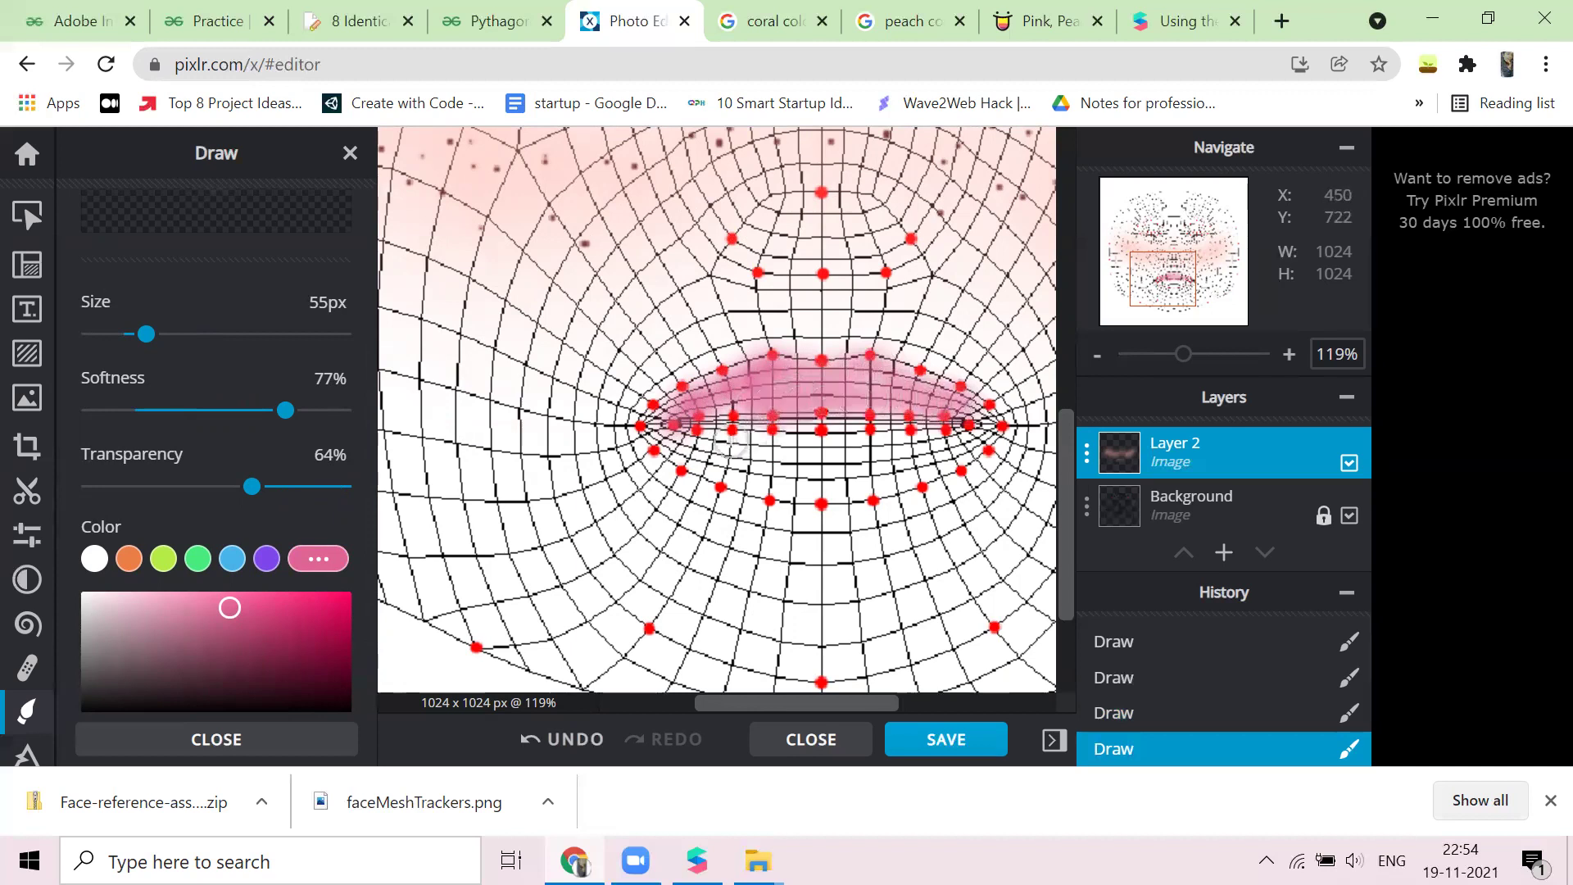
pyautogui.moveTo(676, 446); pyautogui.dragTo(985, 450)
pyautogui.moveTo(665, 445)
pyautogui.mouseDown()
pyautogui.moveTo(812, 482)
pyautogui.moveTo(713, 472)
pyautogui.moveTo(799, 488)
pyautogui.moveTo(922, 486)
pyautogui.moveTo(971, 450)
pyautogui.mouseUp()
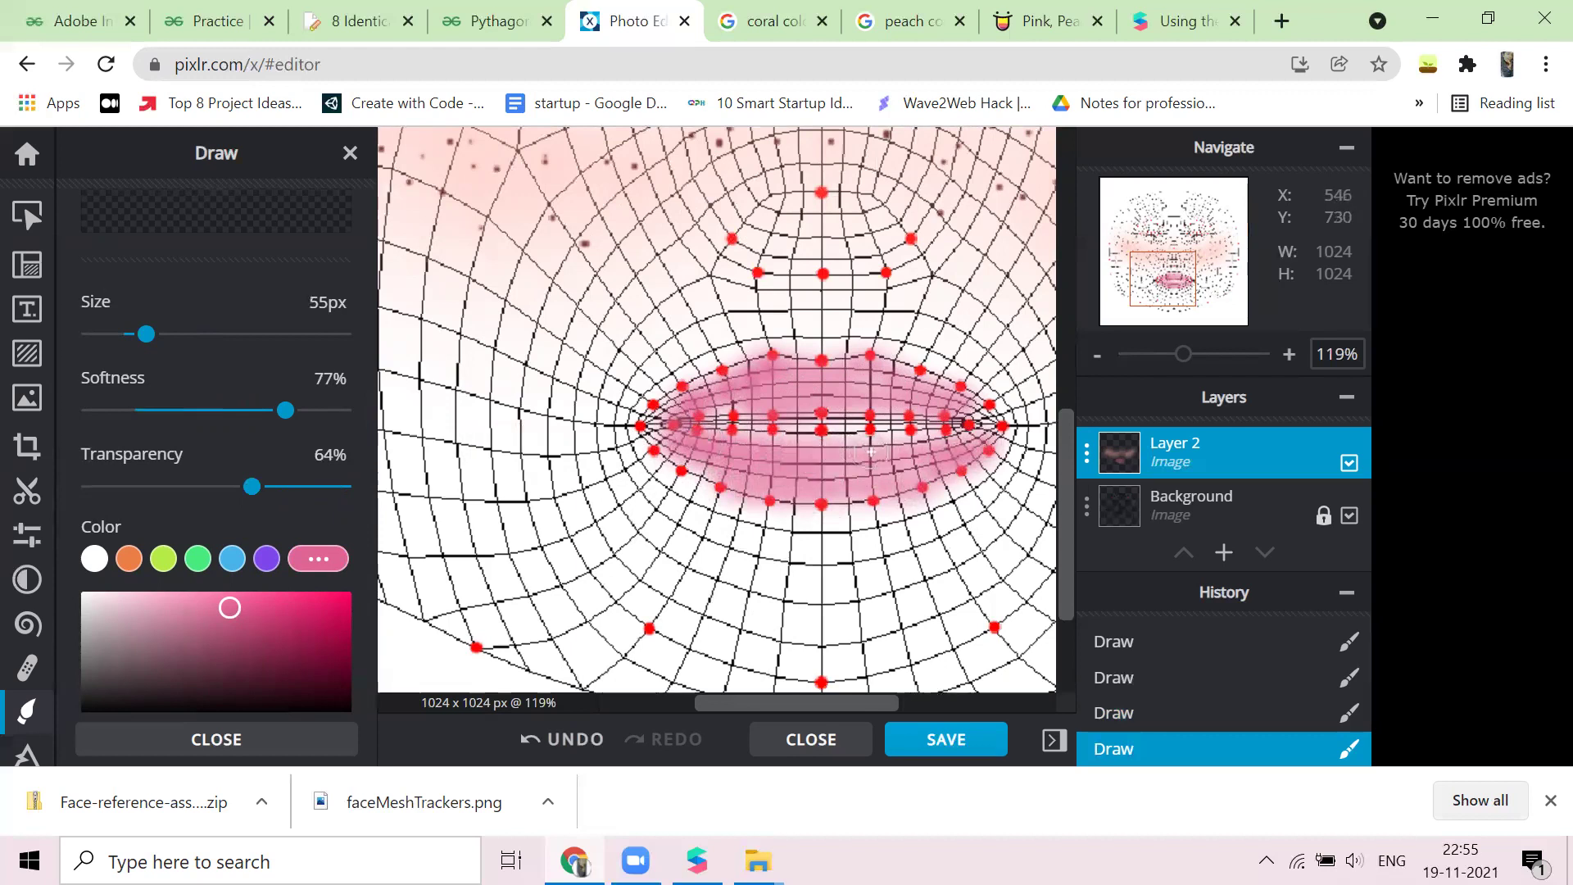
# Hide the Background layer and touch up the uneven pink areas of both lips with the same brush
pyautogui.scroll(-5, 513, 456)
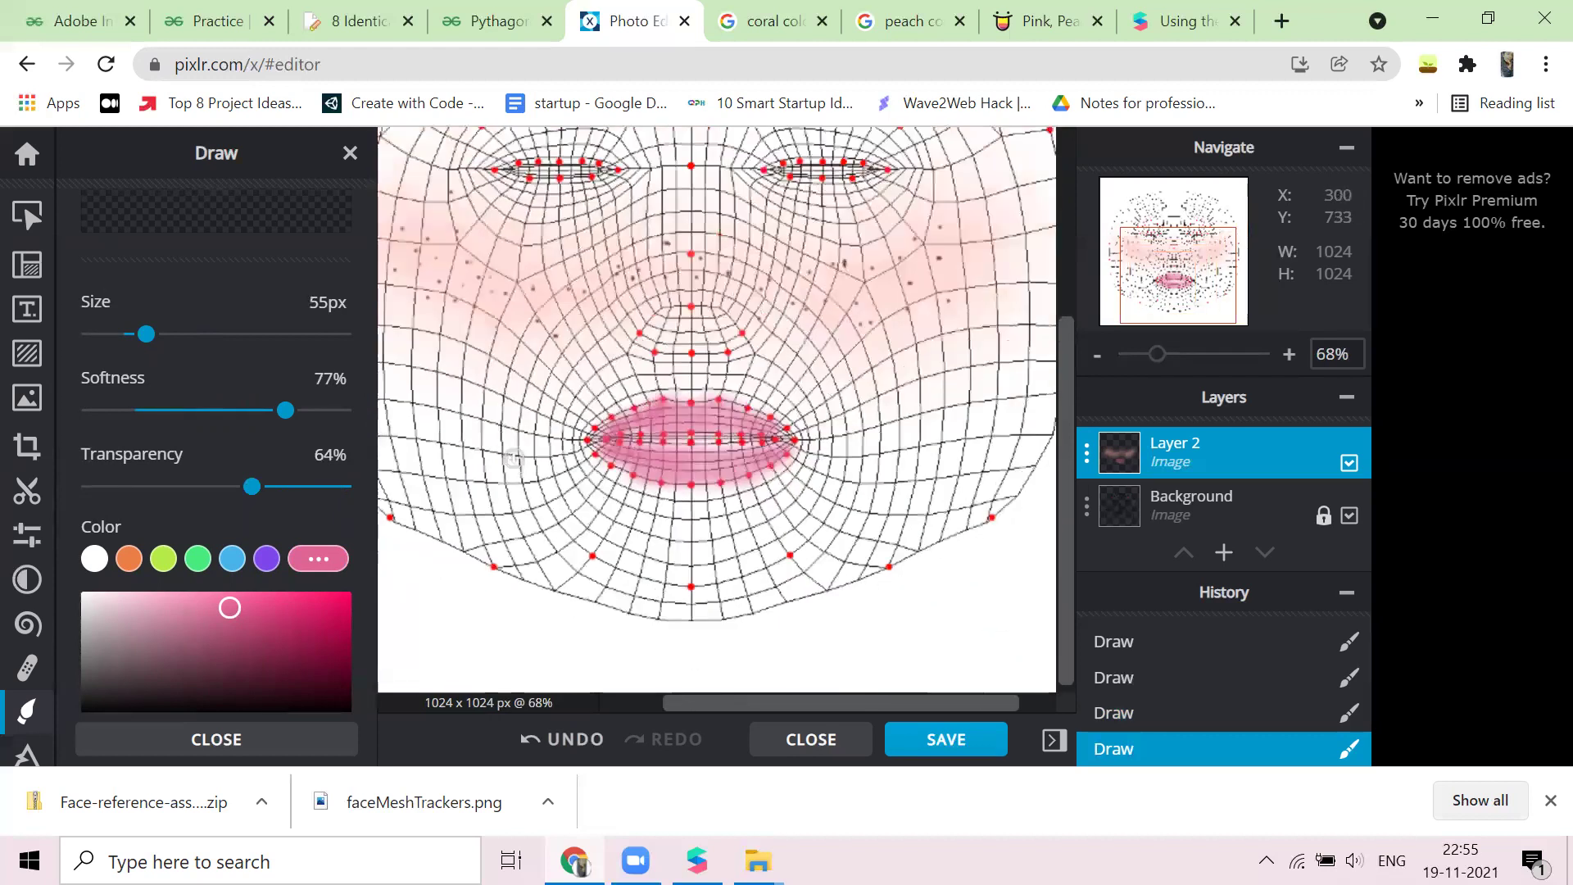
pyautogui.scroll(1, 512, 447)
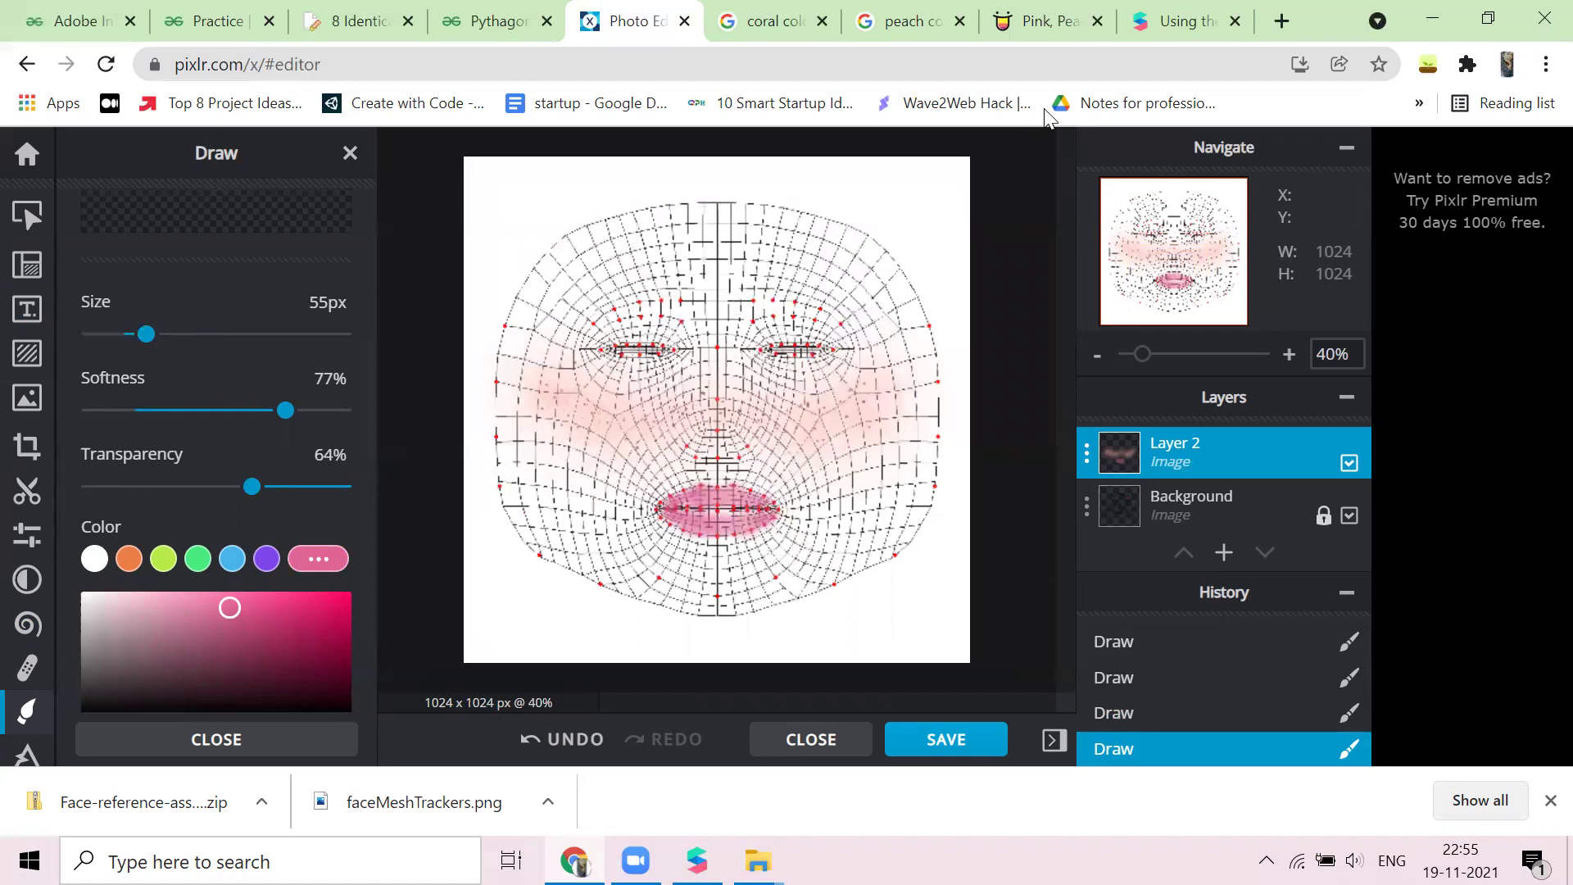
pyautogui.click(1349, 515)
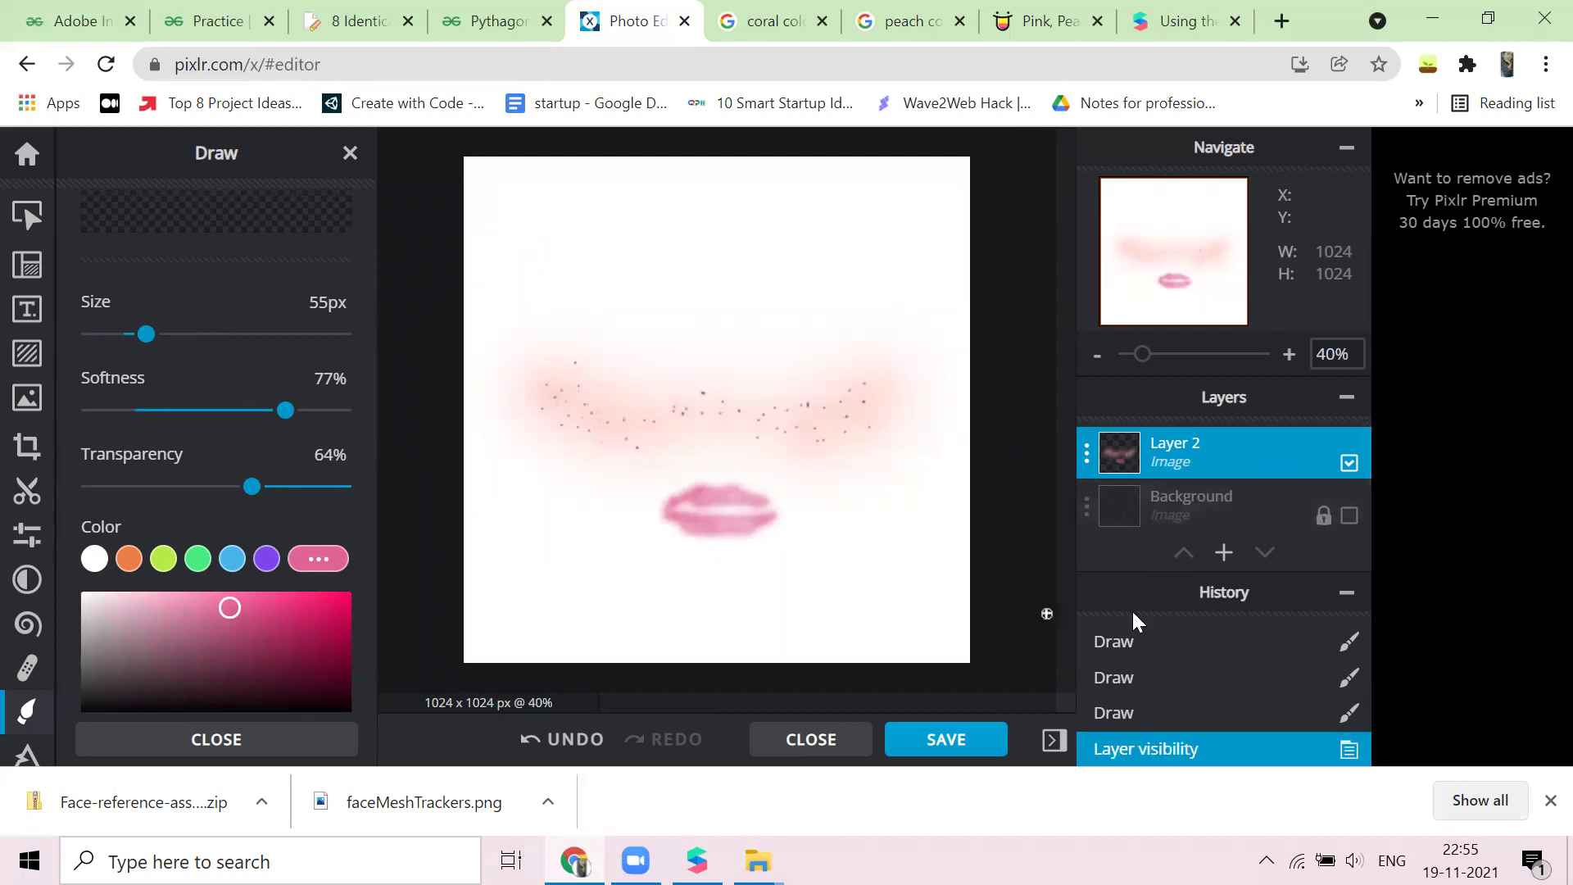
pyautogui.click(1349, 516)
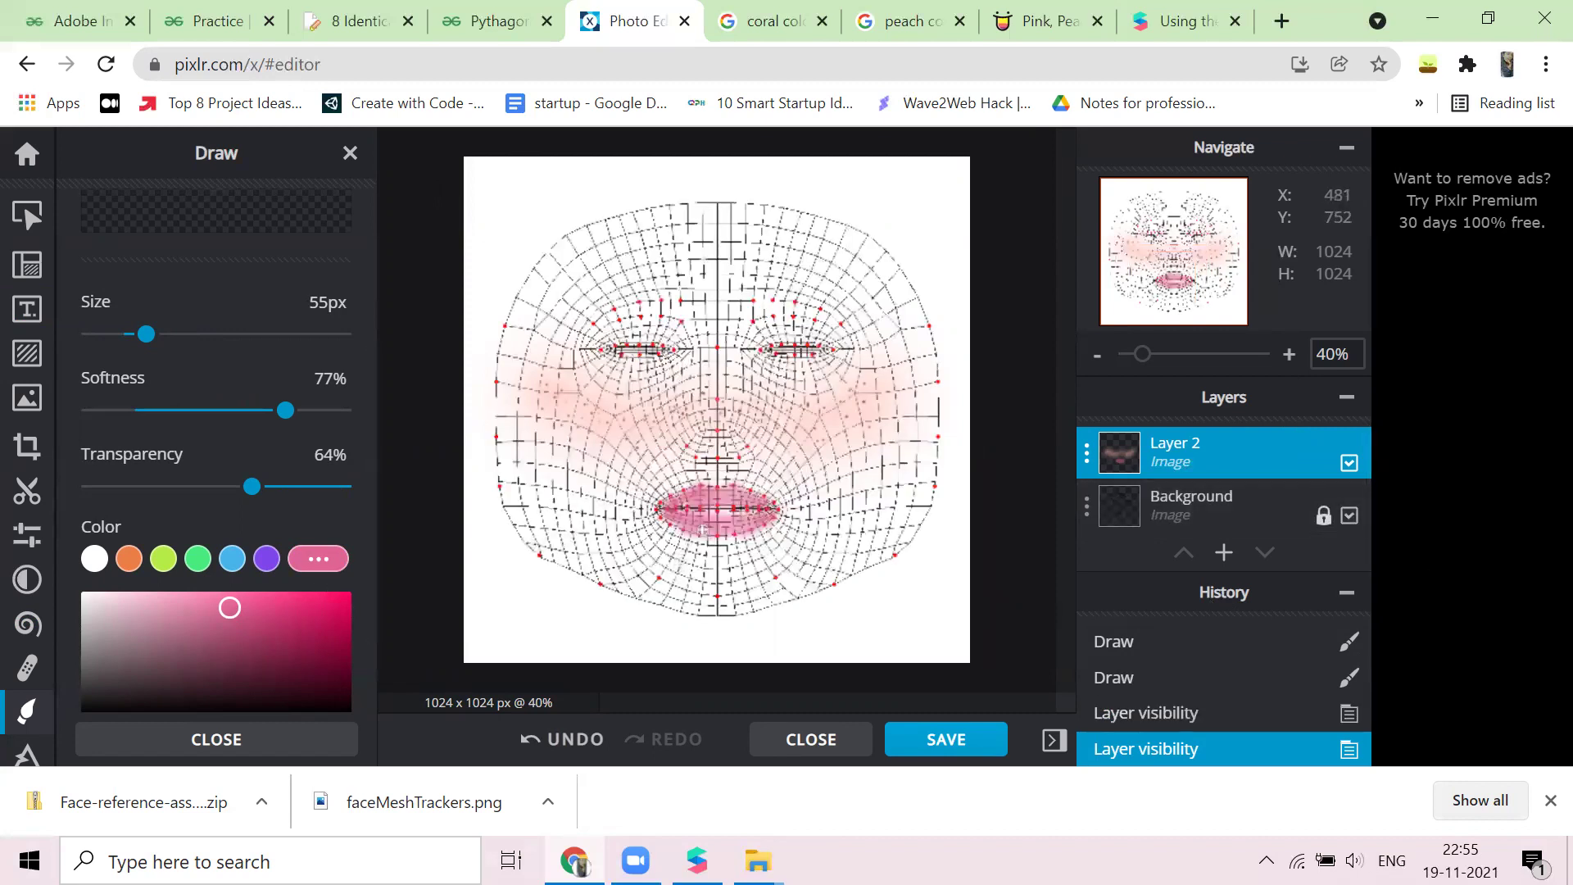
pyautogui.moveTo(671, 518); pyautogui.dragTo(717, 524)
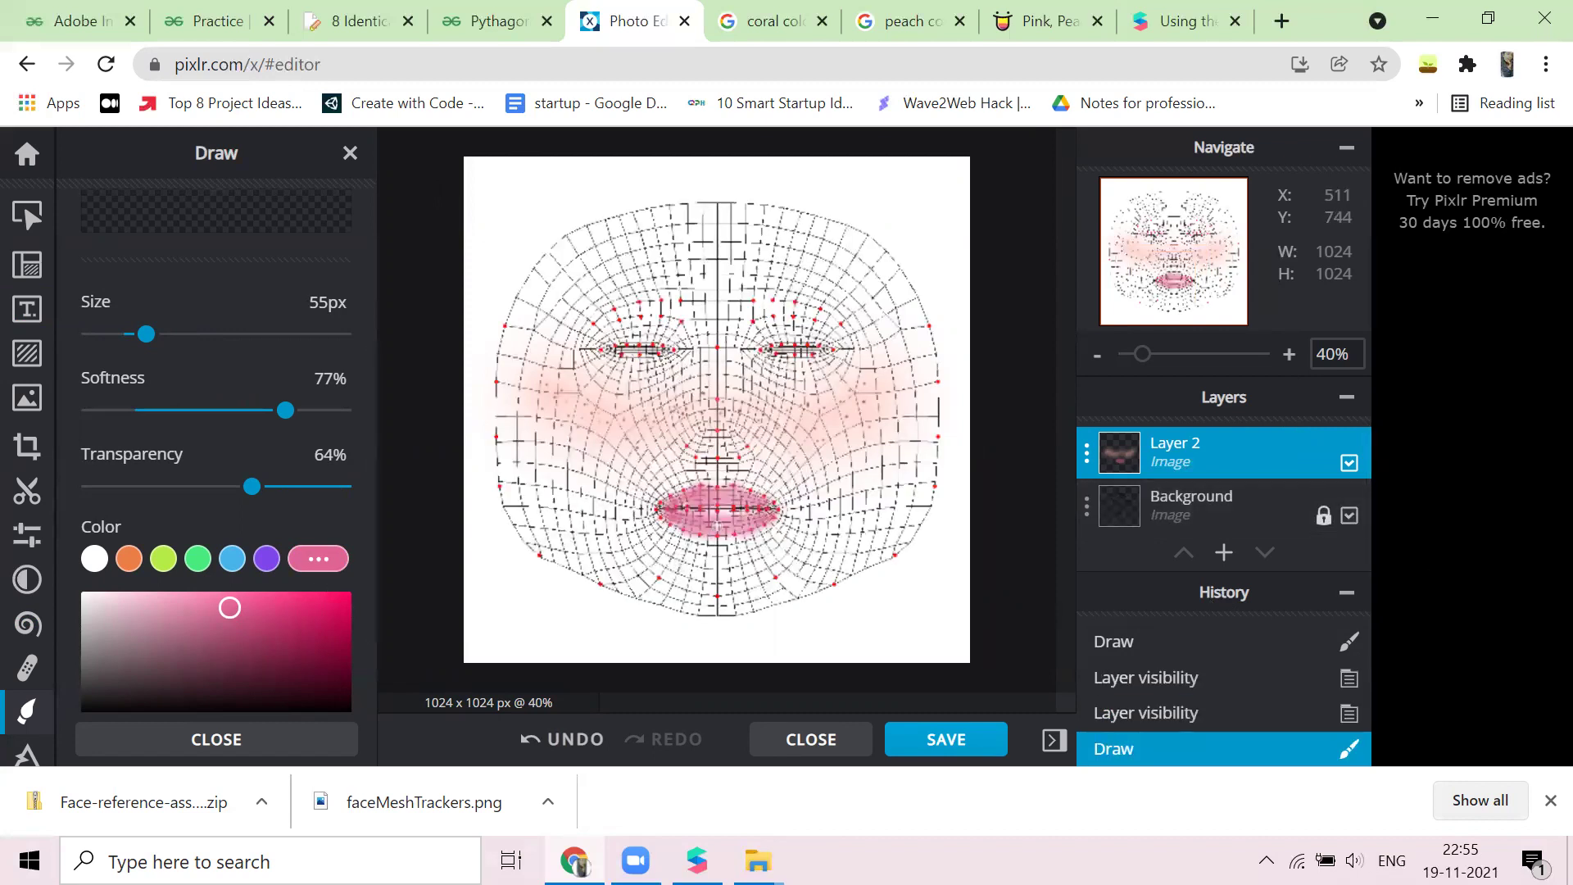
pyautogui.click(1349, 516)
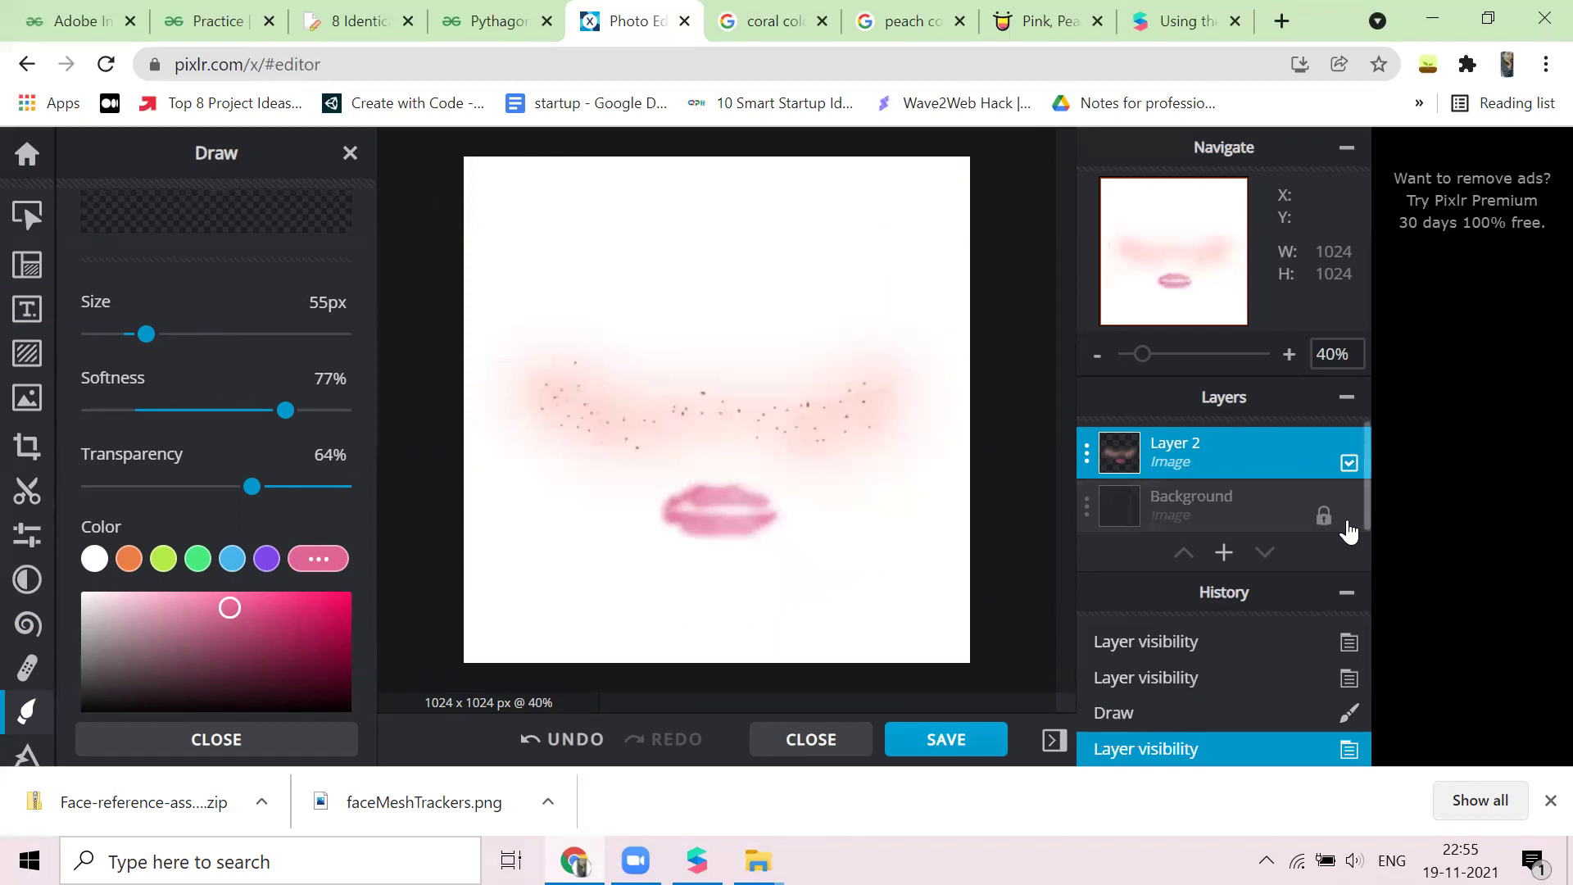
pyautogui.click(679, 524)
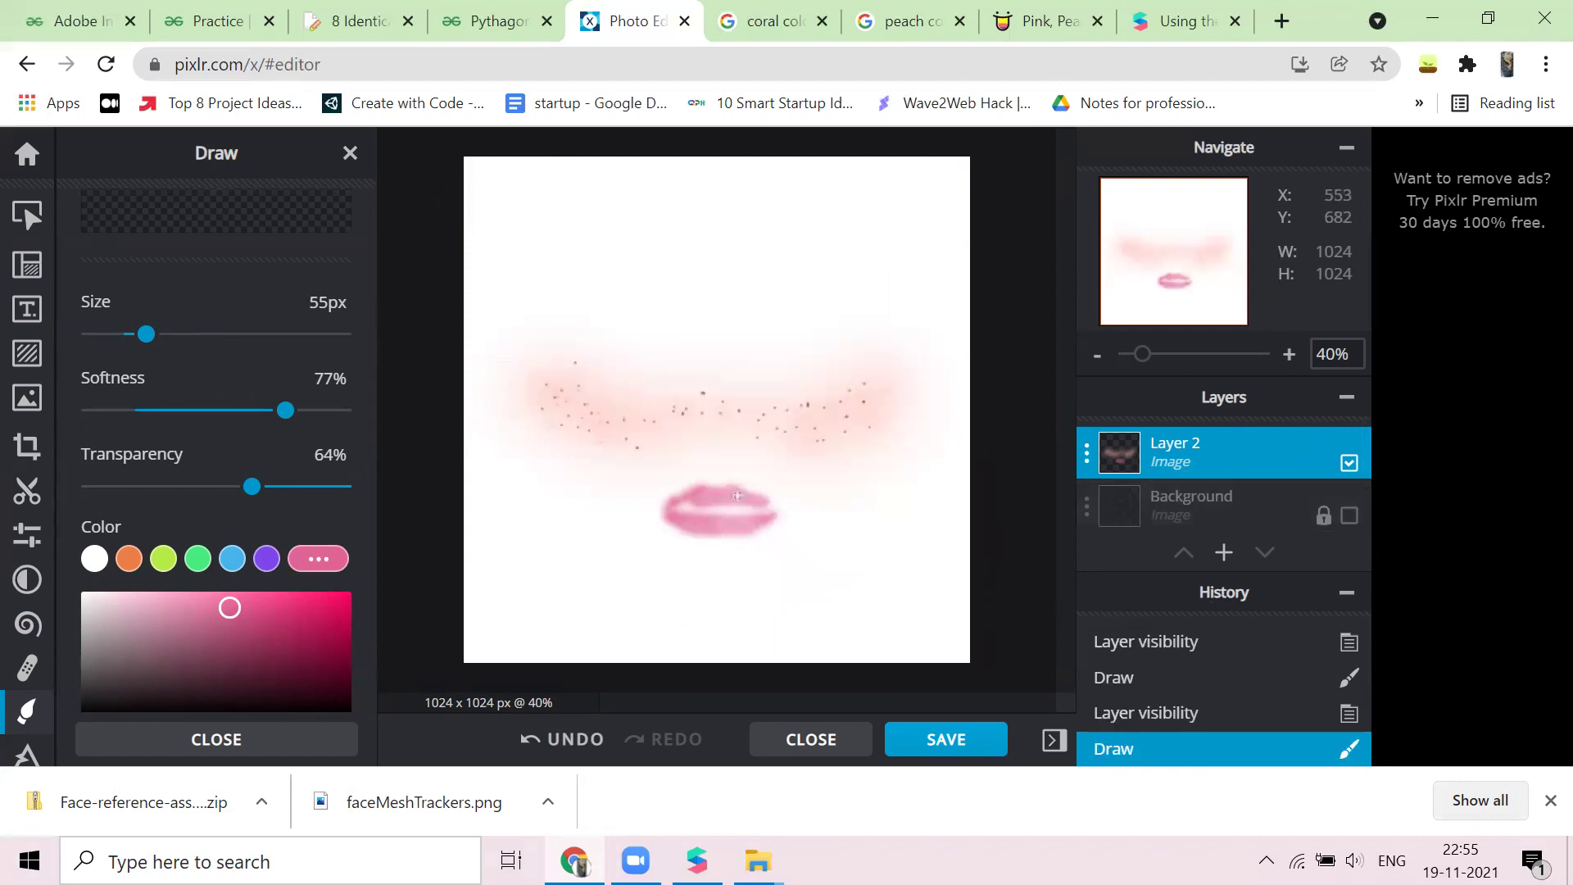
pyautogui.moveTo(736, 495); pyautogui.dragTo(777, 501)
pyautogui.click(695, 494)
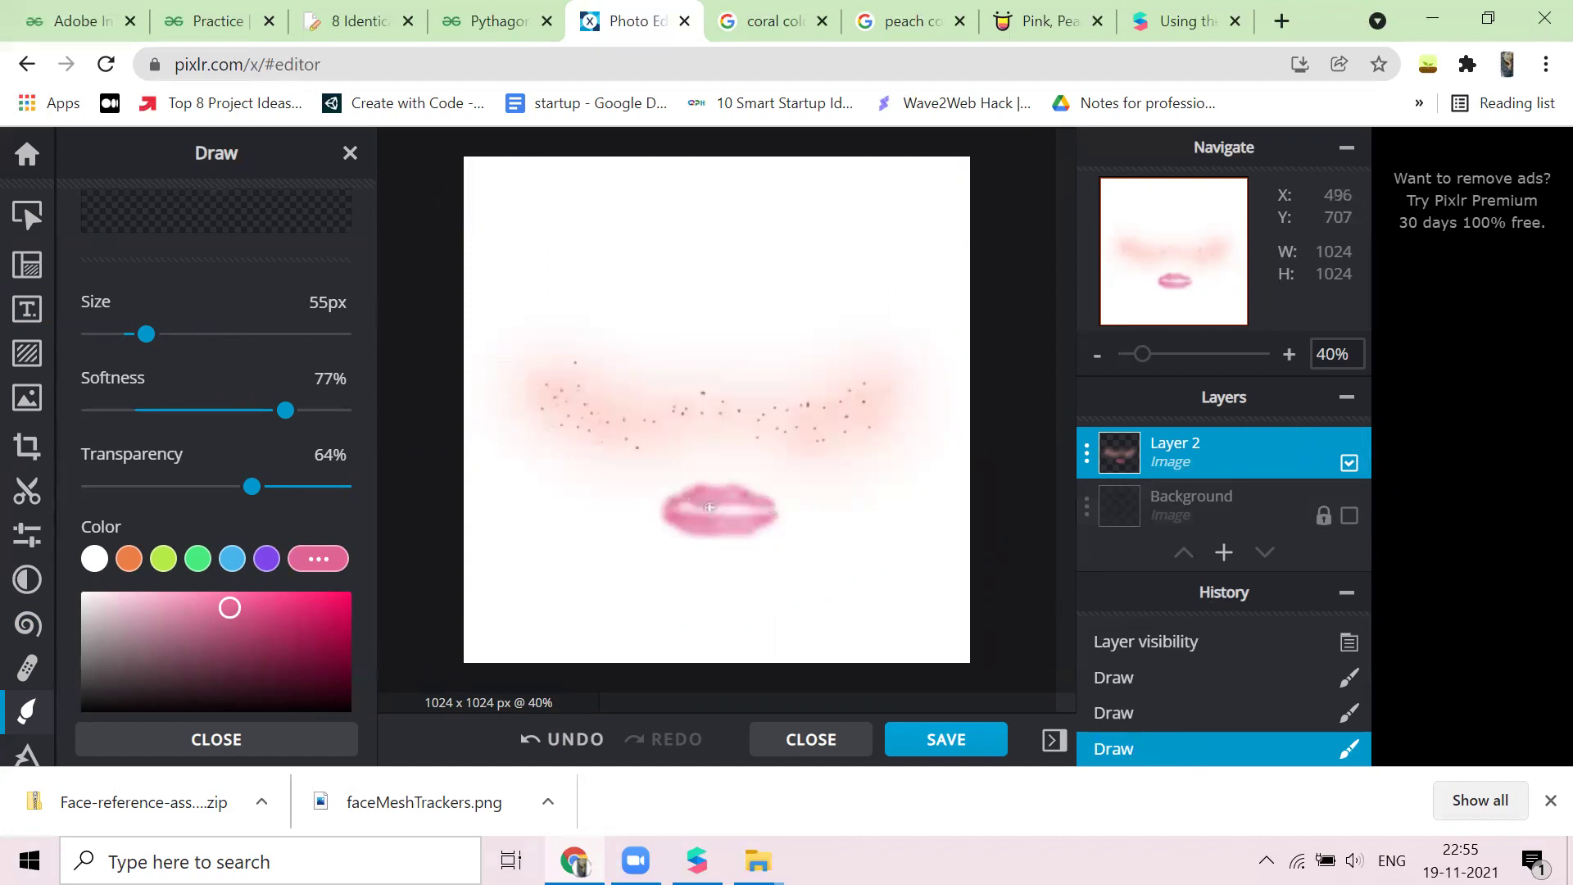
pyautogui.click(688, 506)
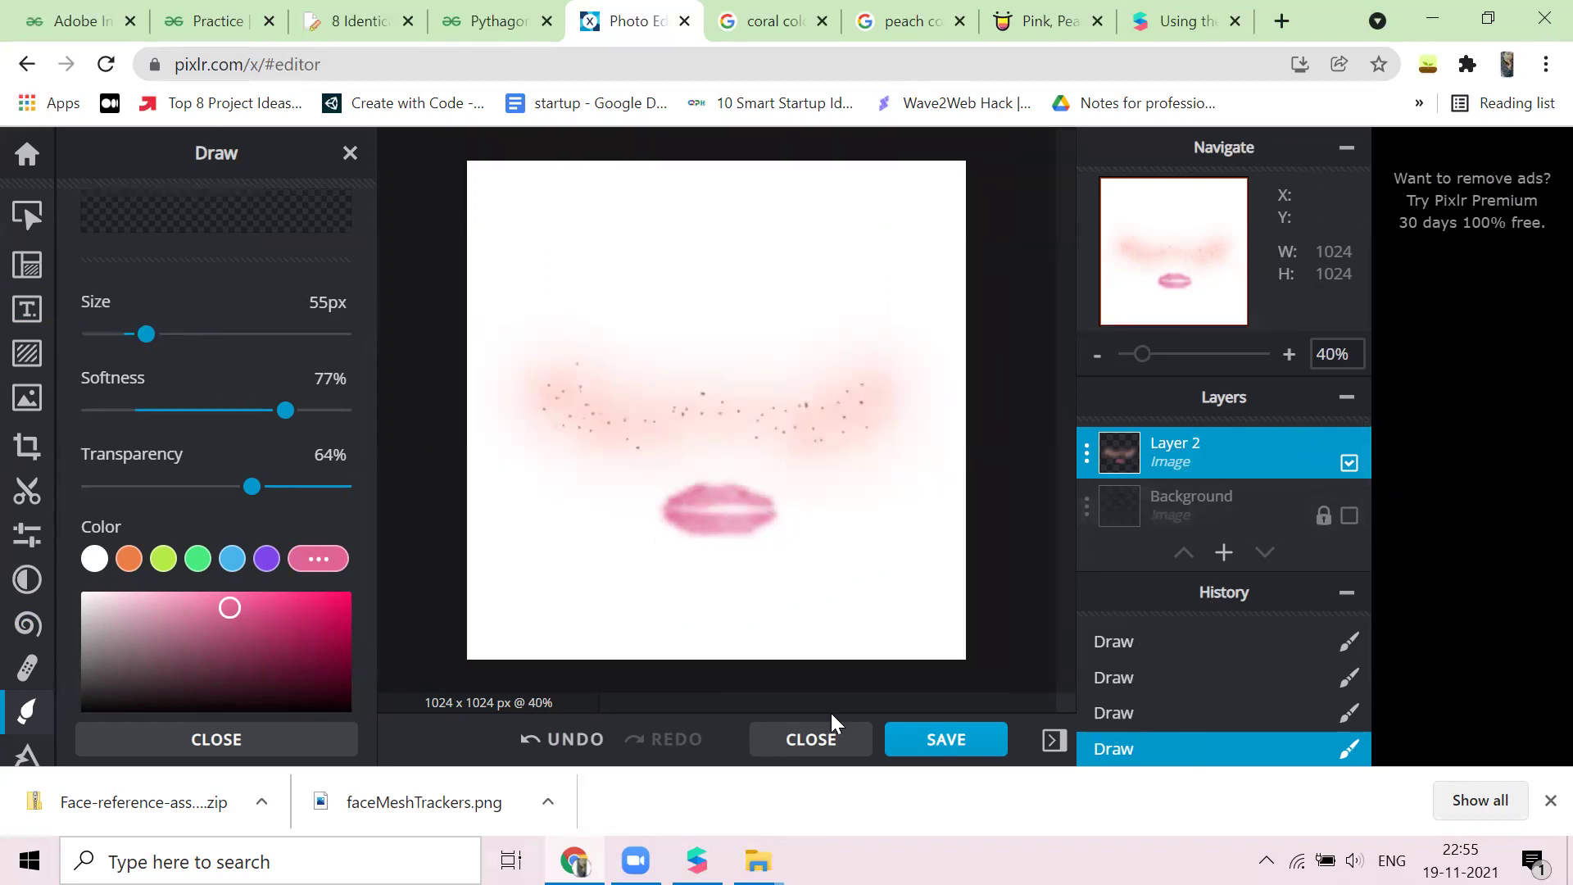
# Turn off the canvas background for transparency and download the 1024 x 1024 makeup image as a PNG named faceMeshTrackers
pyautogui.hotkey('ctrl', 's')
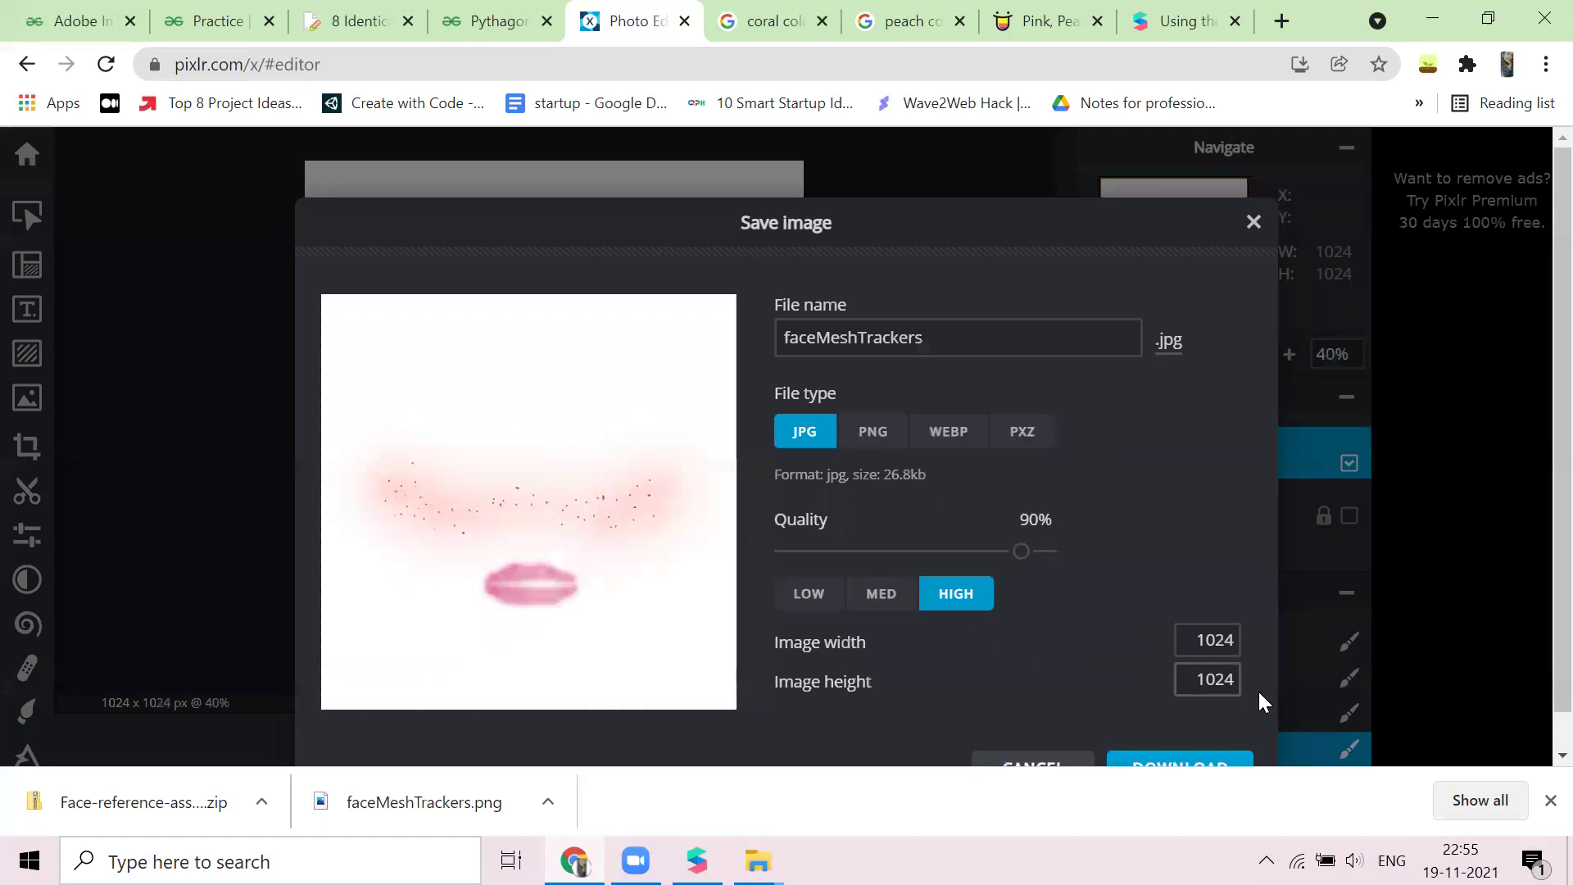
pyautogui.click(862, 433)
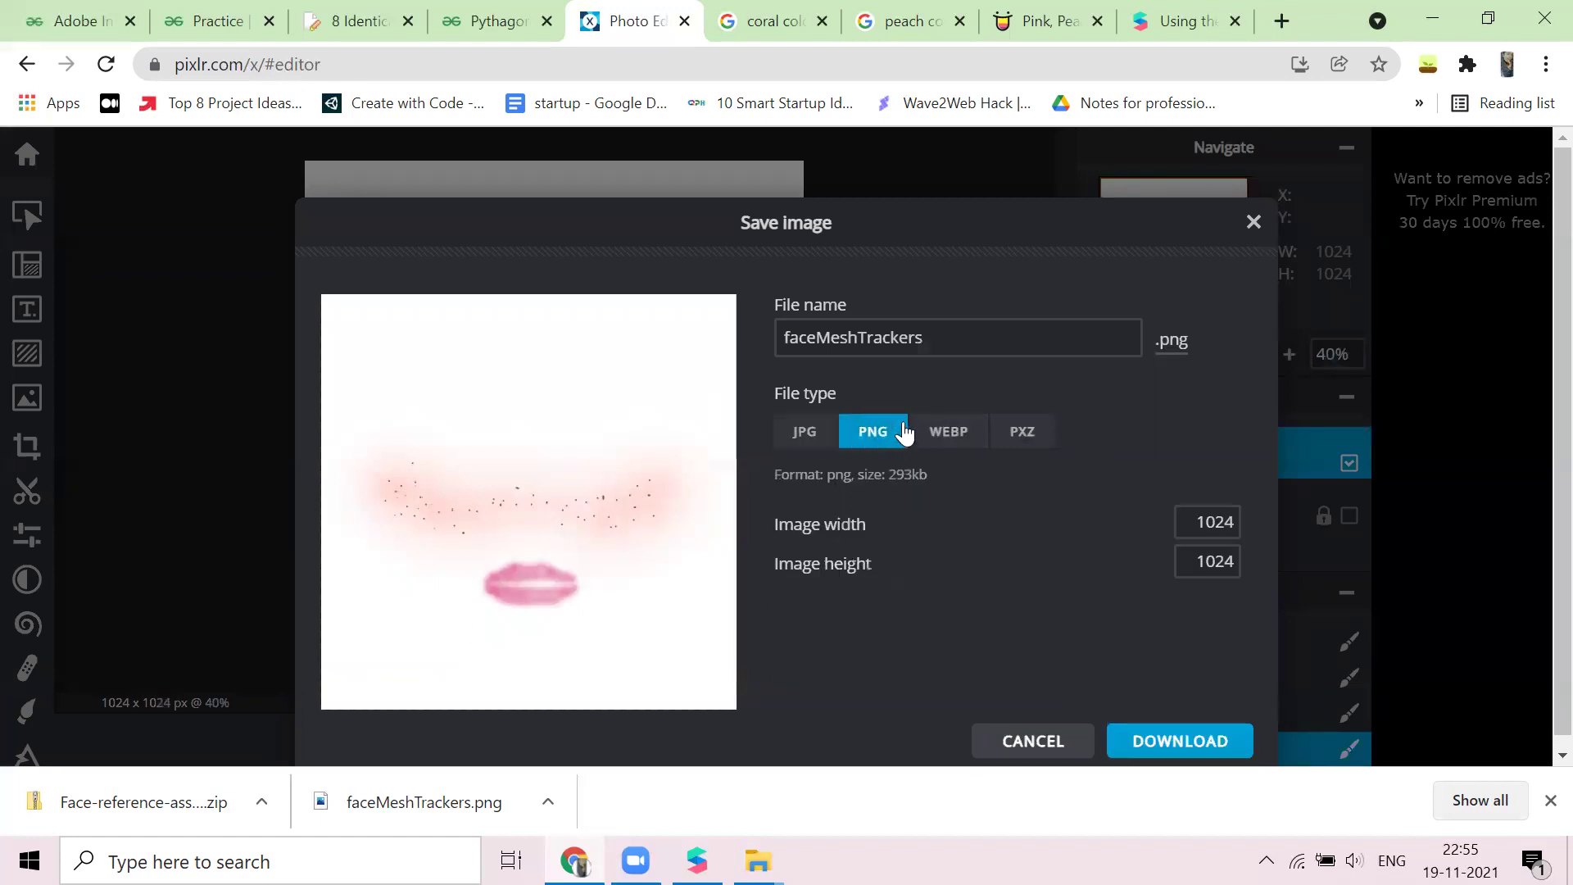
pyautogui.click(1253, 224)
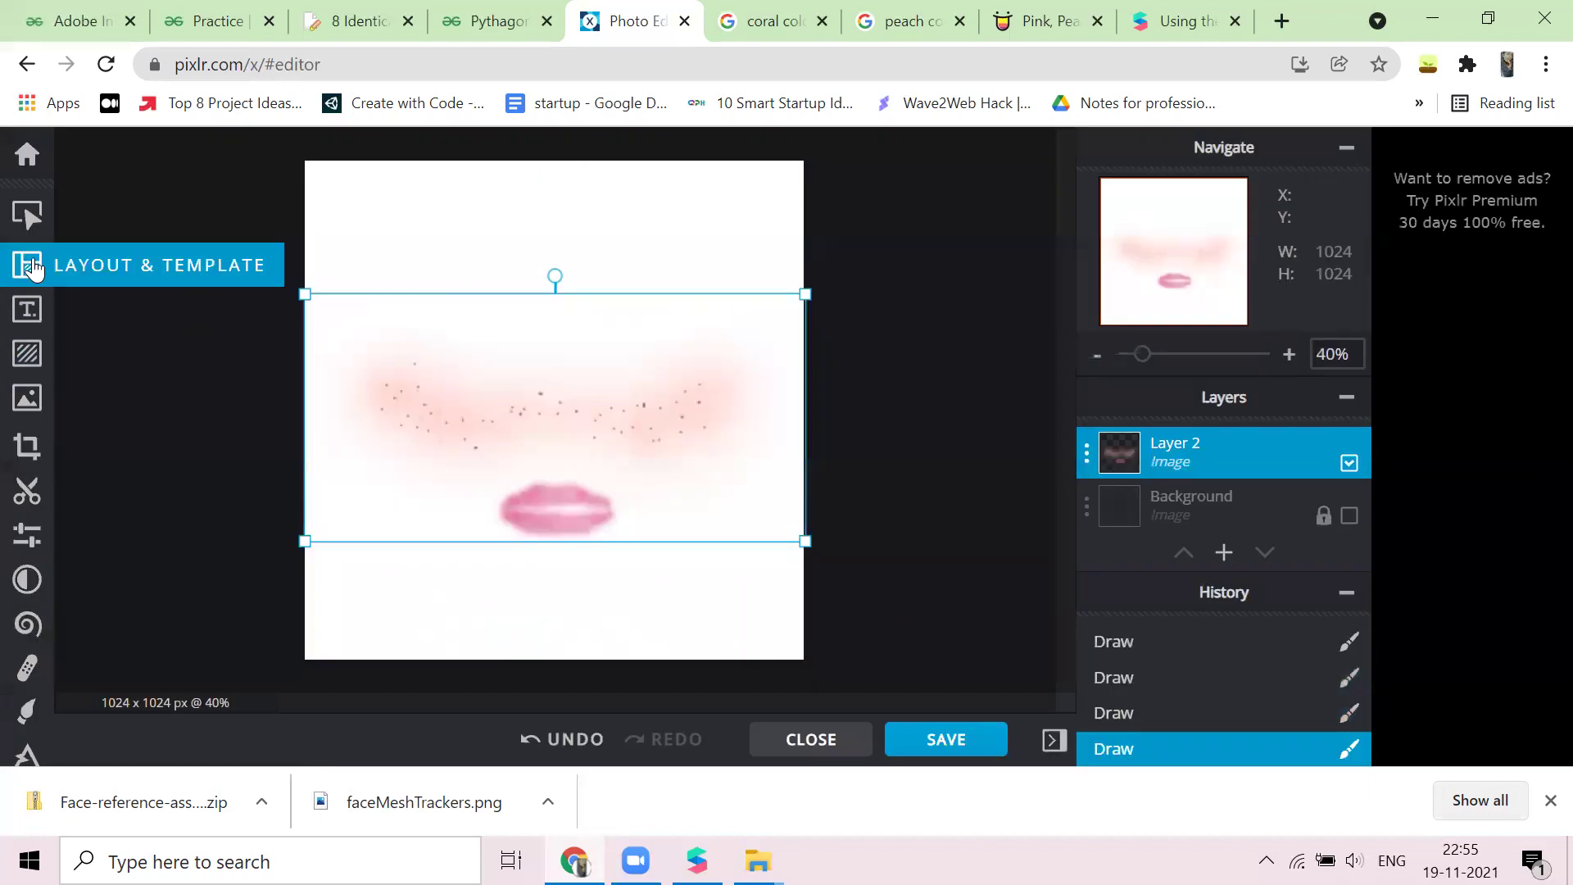
pyautogui.click(27, 264)
pyautogui.click(332, 354)
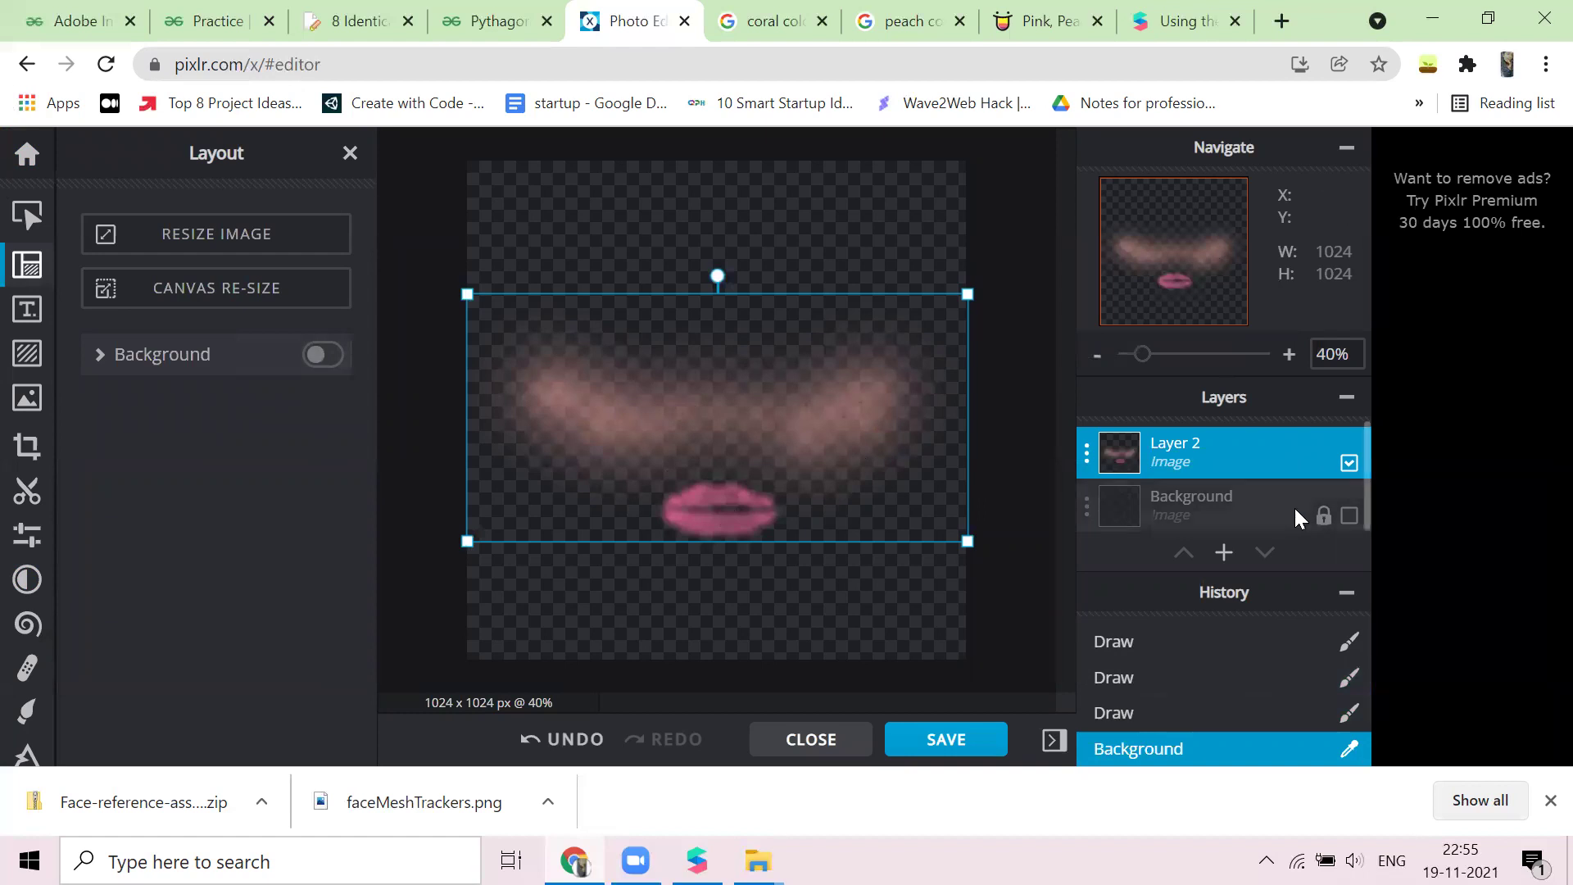
pyautogui.click(987, 736)
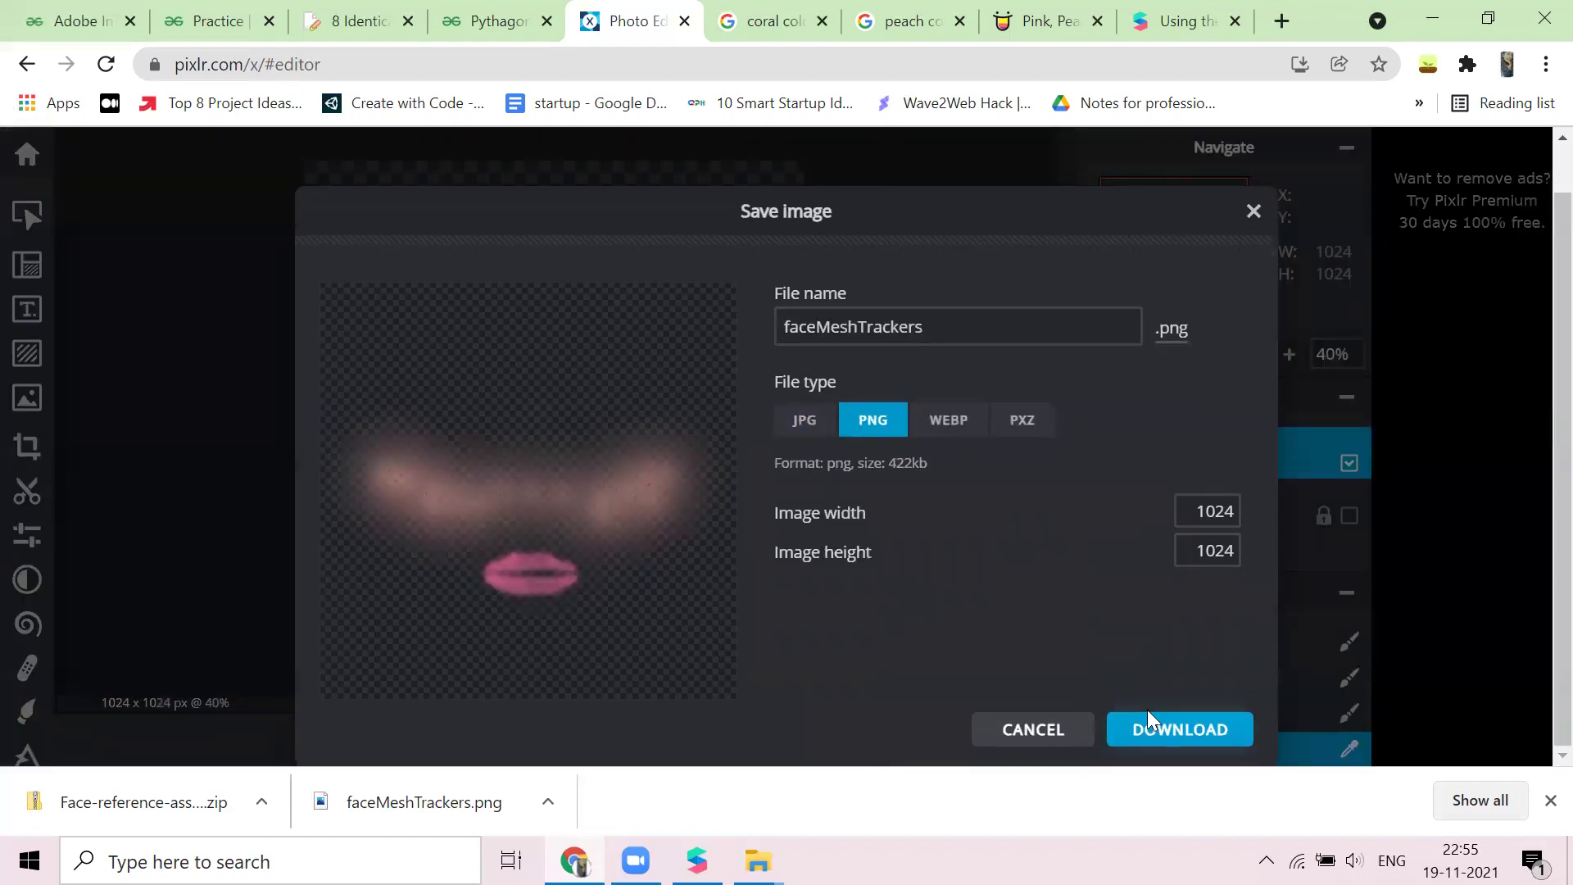
pyautogui.click(1147, 713)
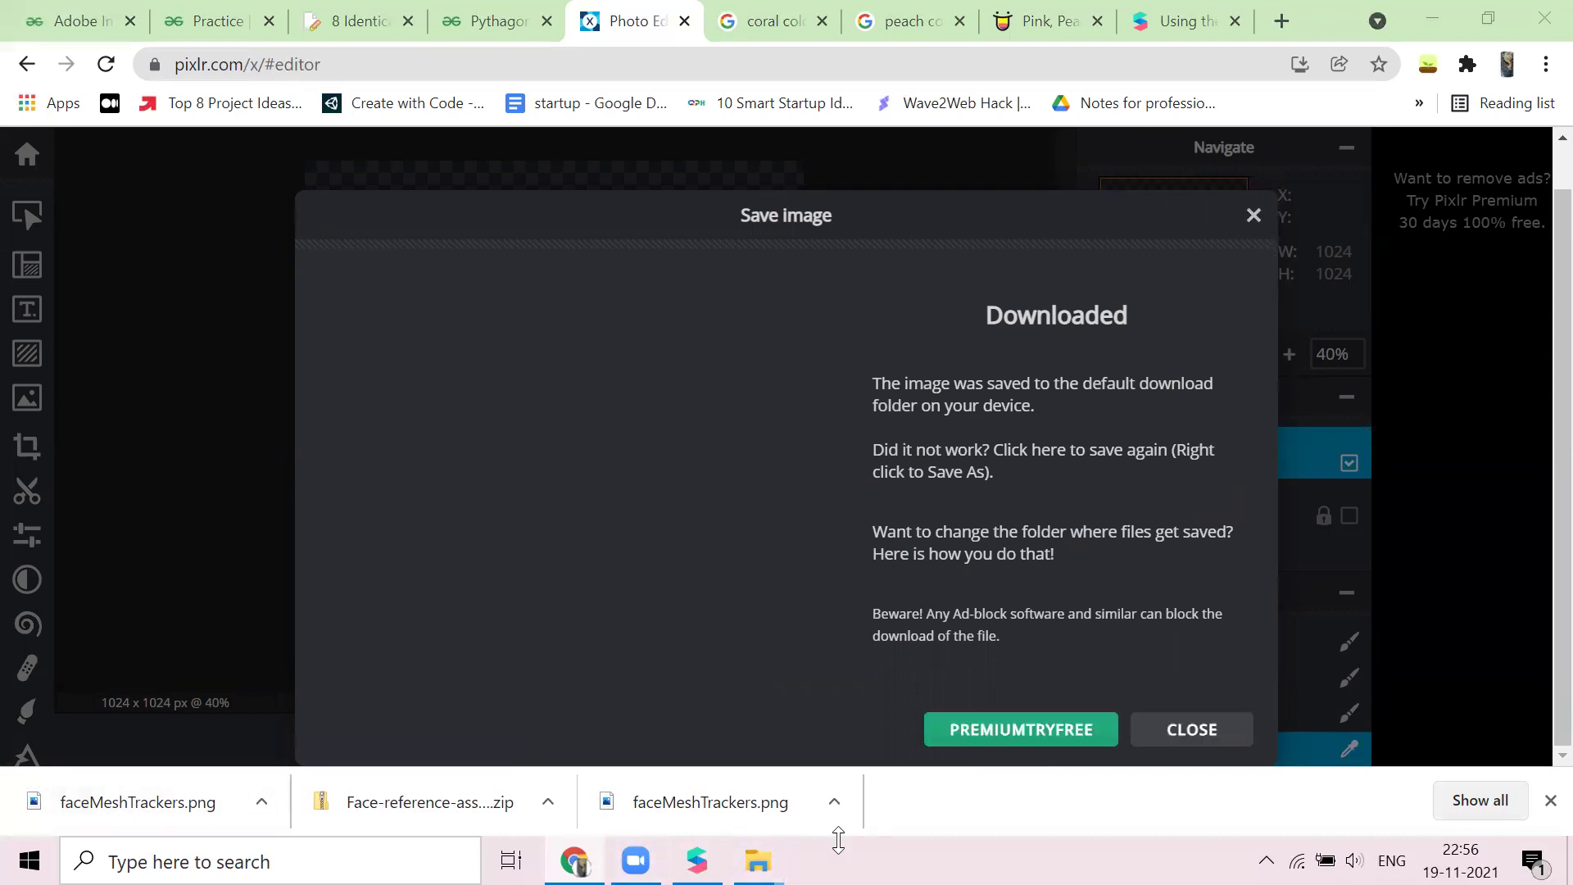
# Switch to Spark AR Studio and import faceMeshTrackers(1) from Downloads as a new texture for the makeup material
pyautogui.click(697, 860)
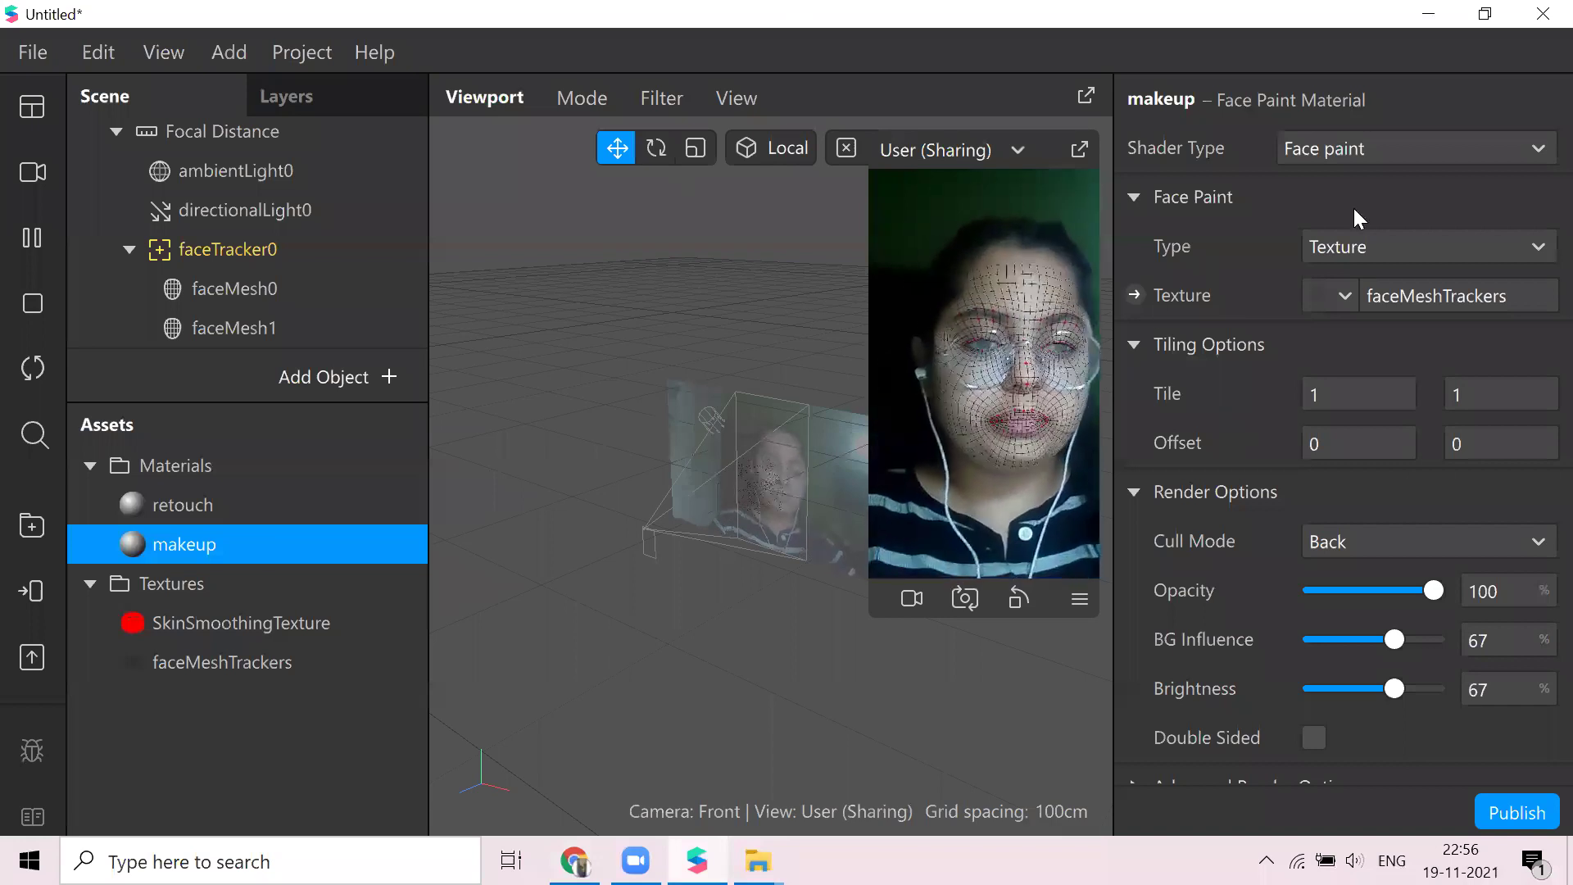
pyautogui.click(1341, 291)
pyautogui.click(1377, 434)
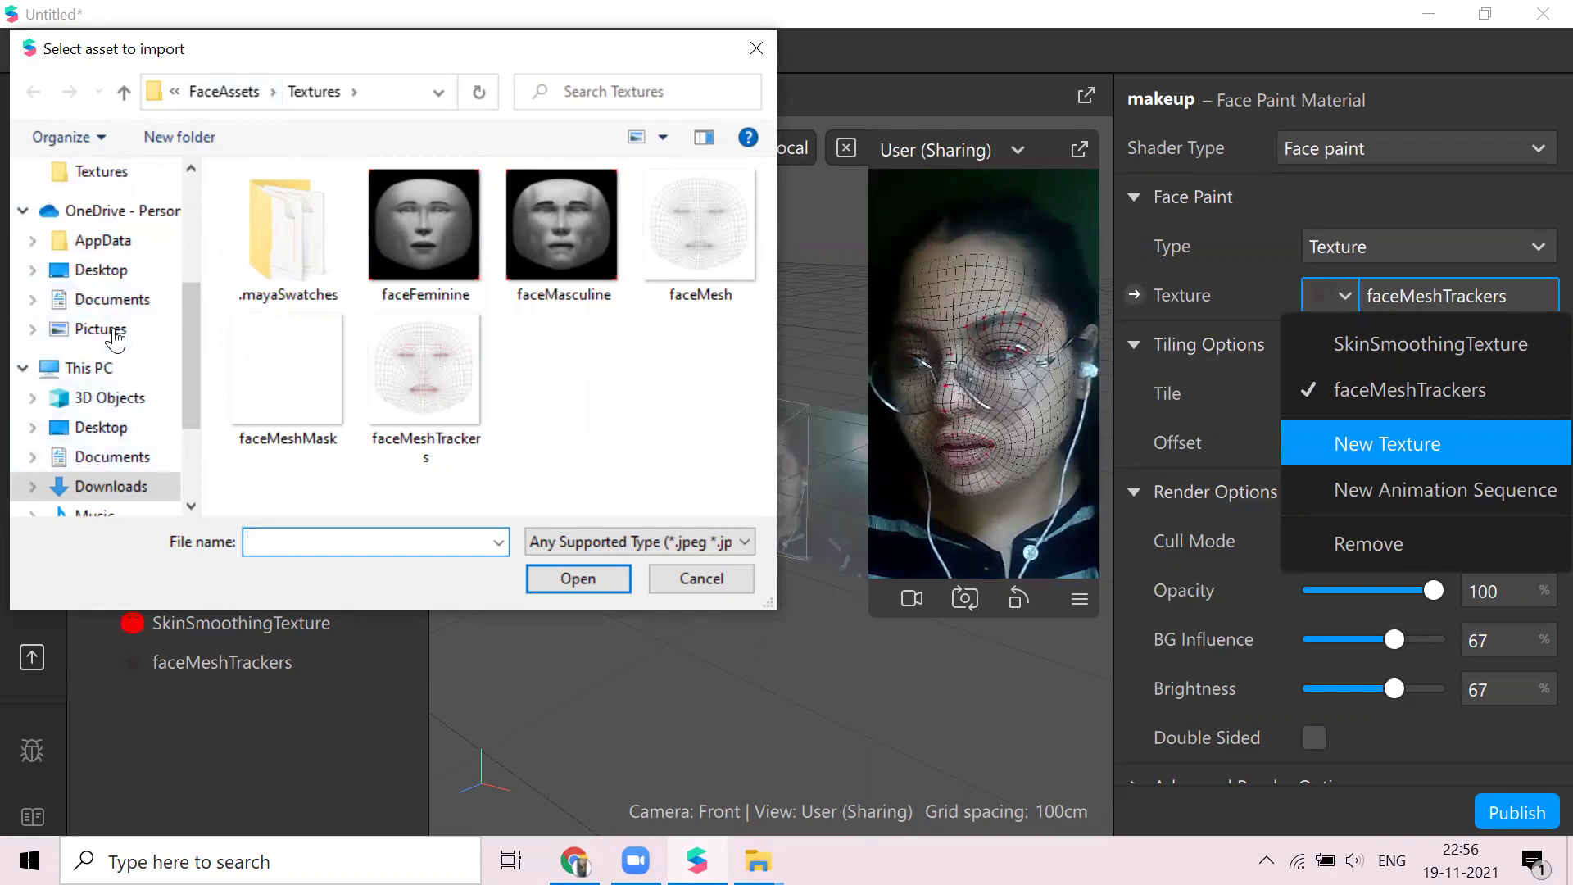
pyautogui.scroll(-1, 123, 307)
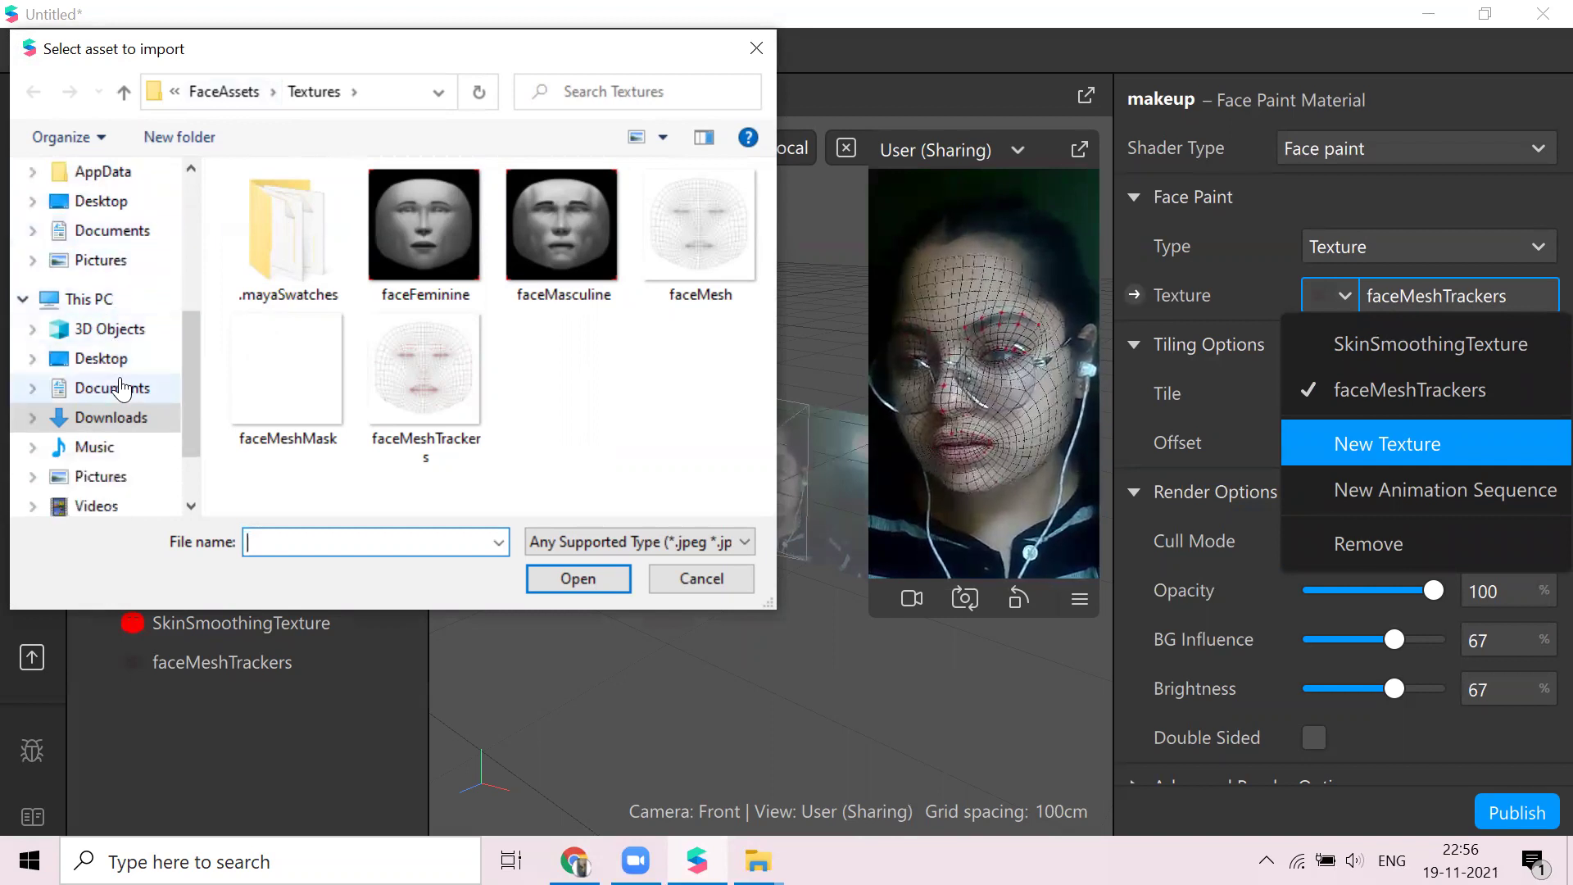
pyautogui.click(110, 417)
pyautogui.click(267, 275)
pyautogui.click(580, 567)
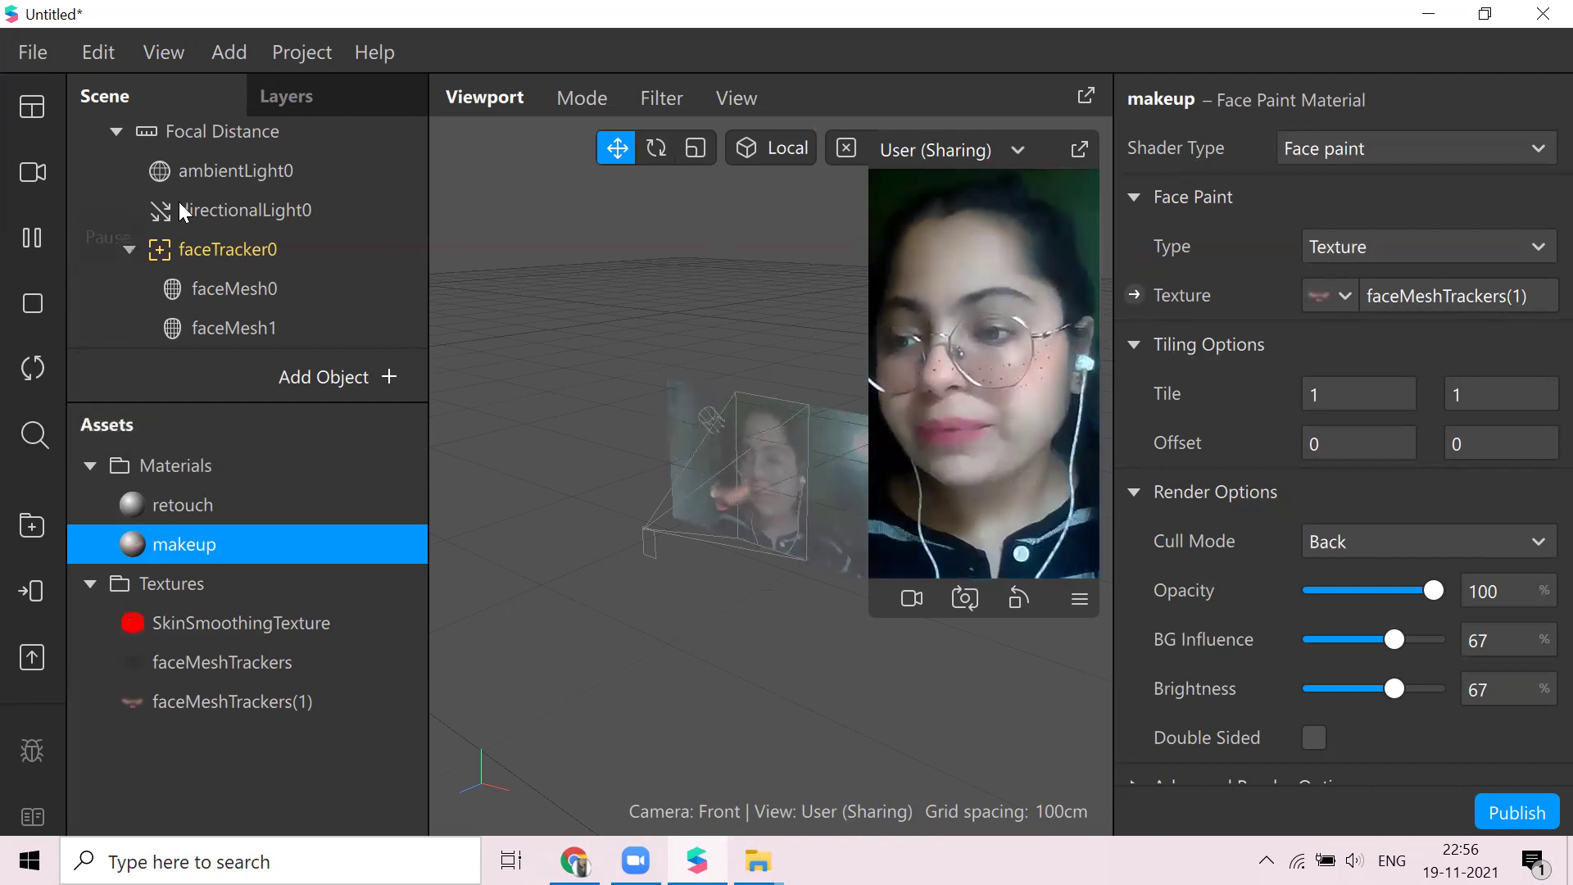
# Collapse faceTracker0 and add a Canvas object under Focal Distance in the scene
pyautogui.click(127, 248)
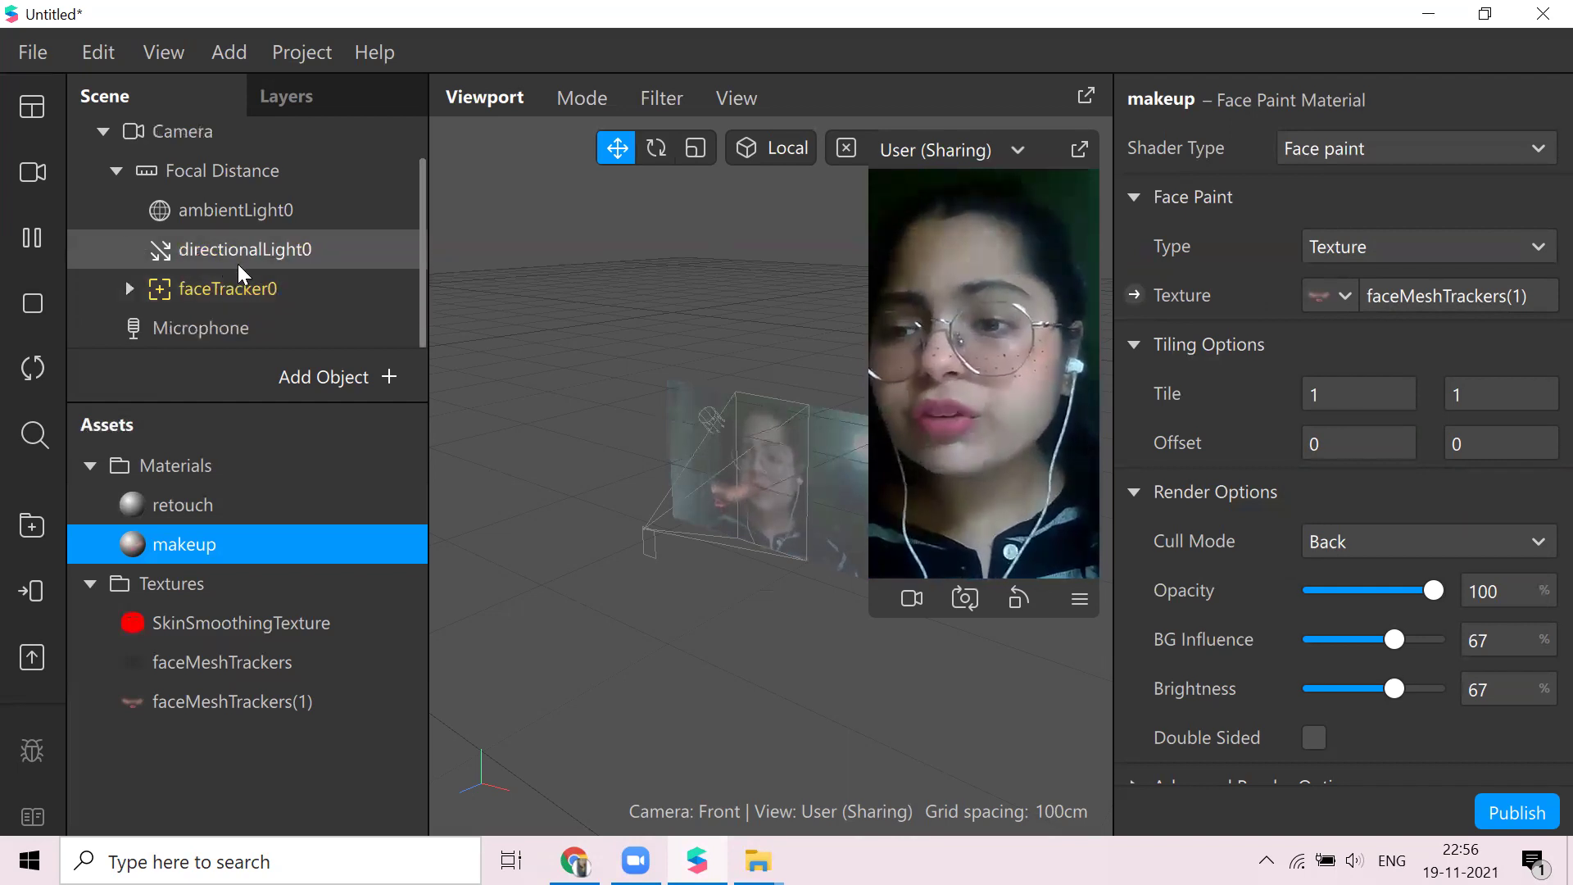
pyautogui.scroll(1, 229, 246)
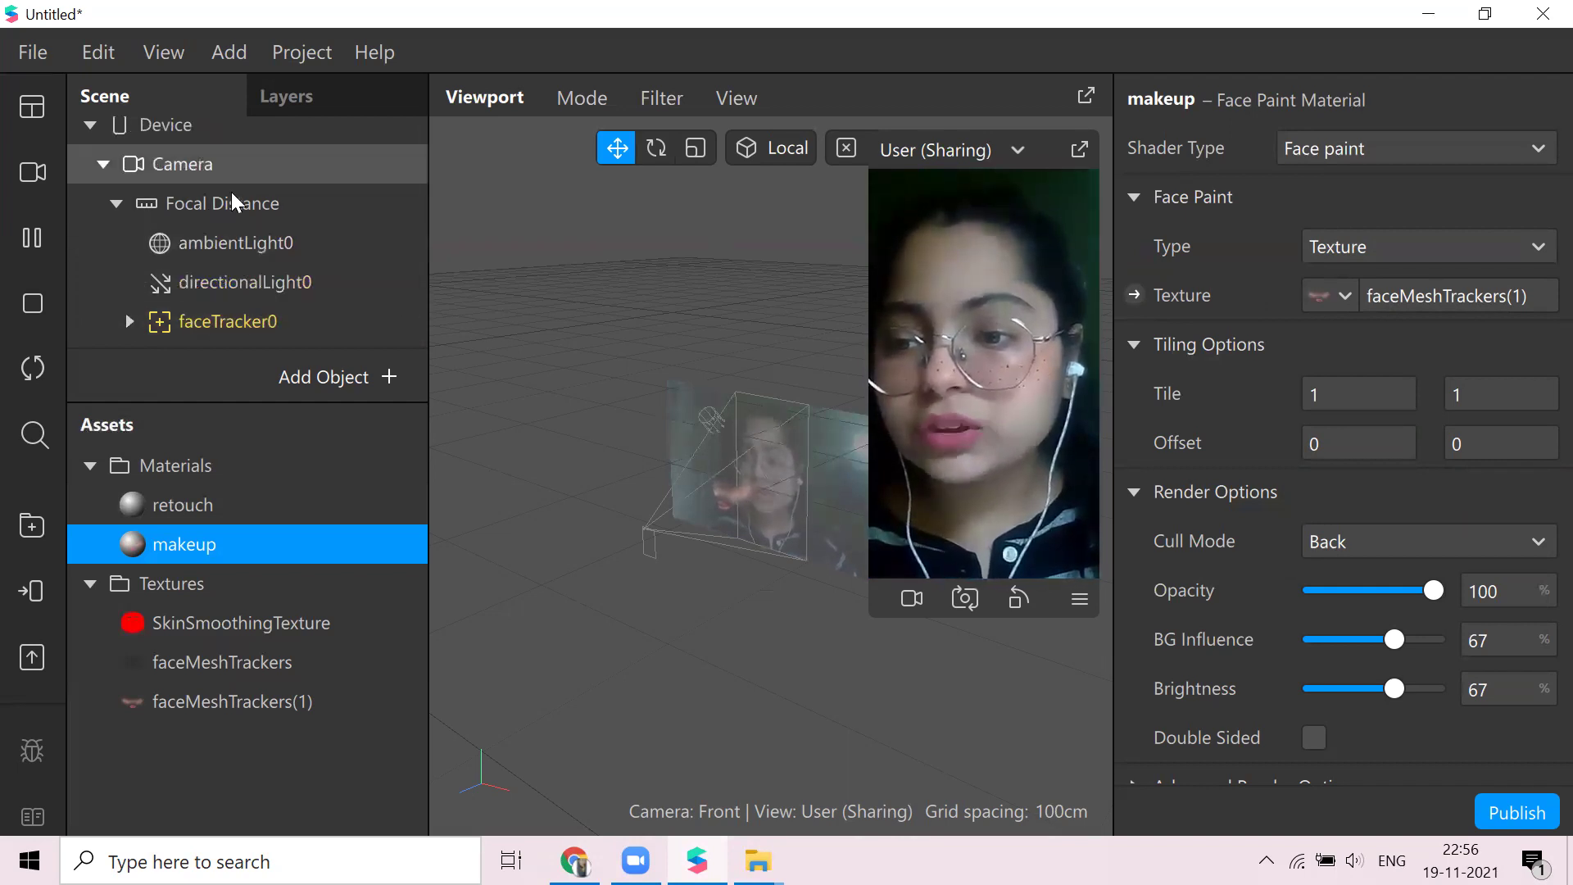
pyautogui.click(246, 168)
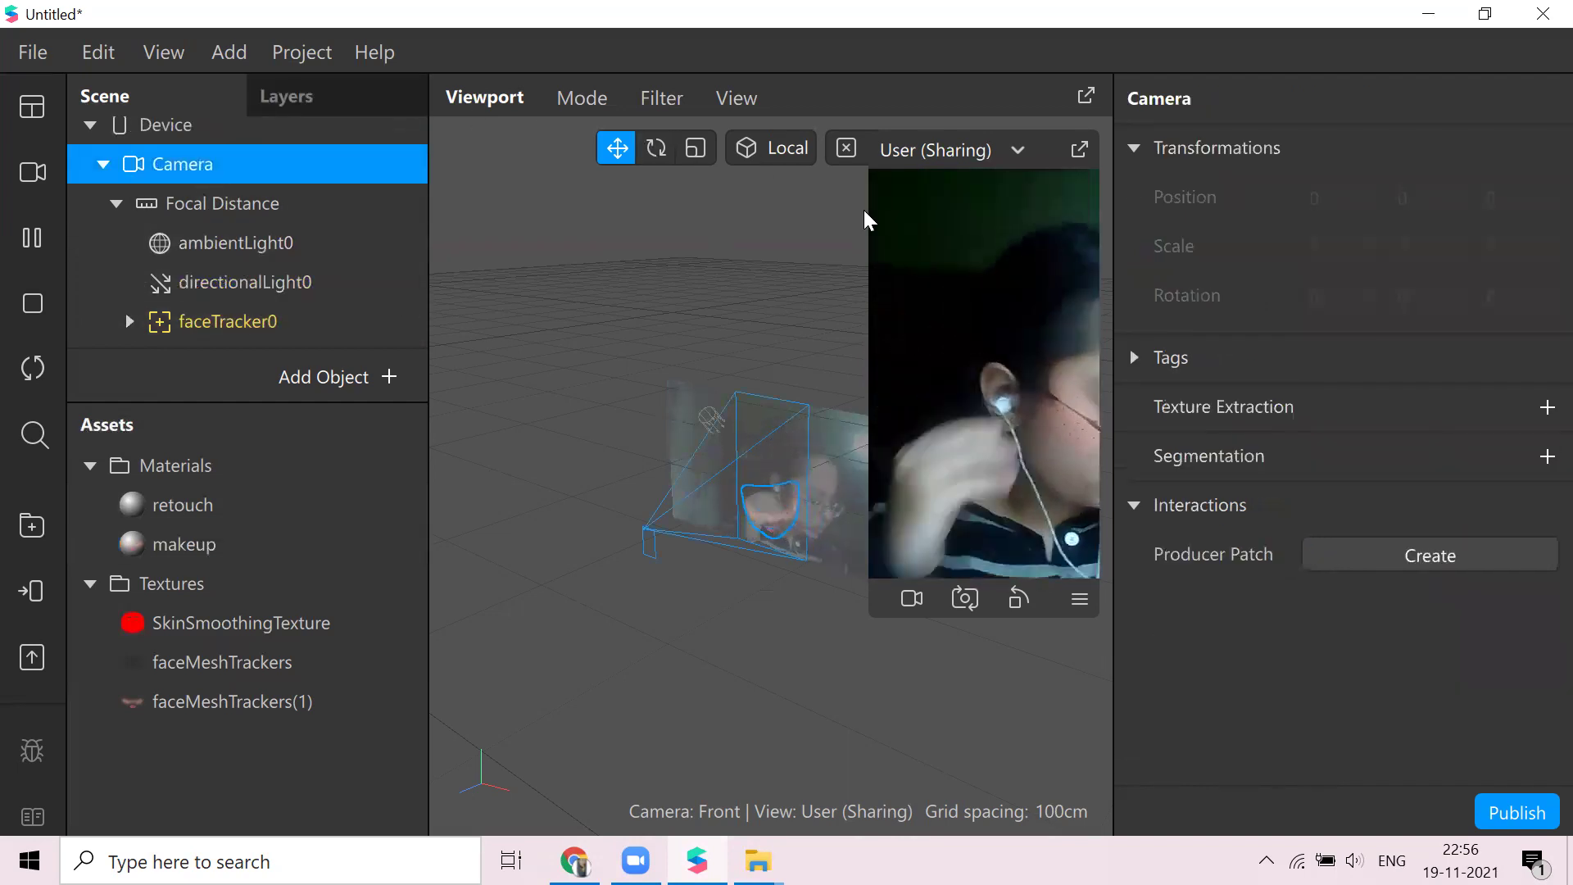
pyautogui.click(290, 202)
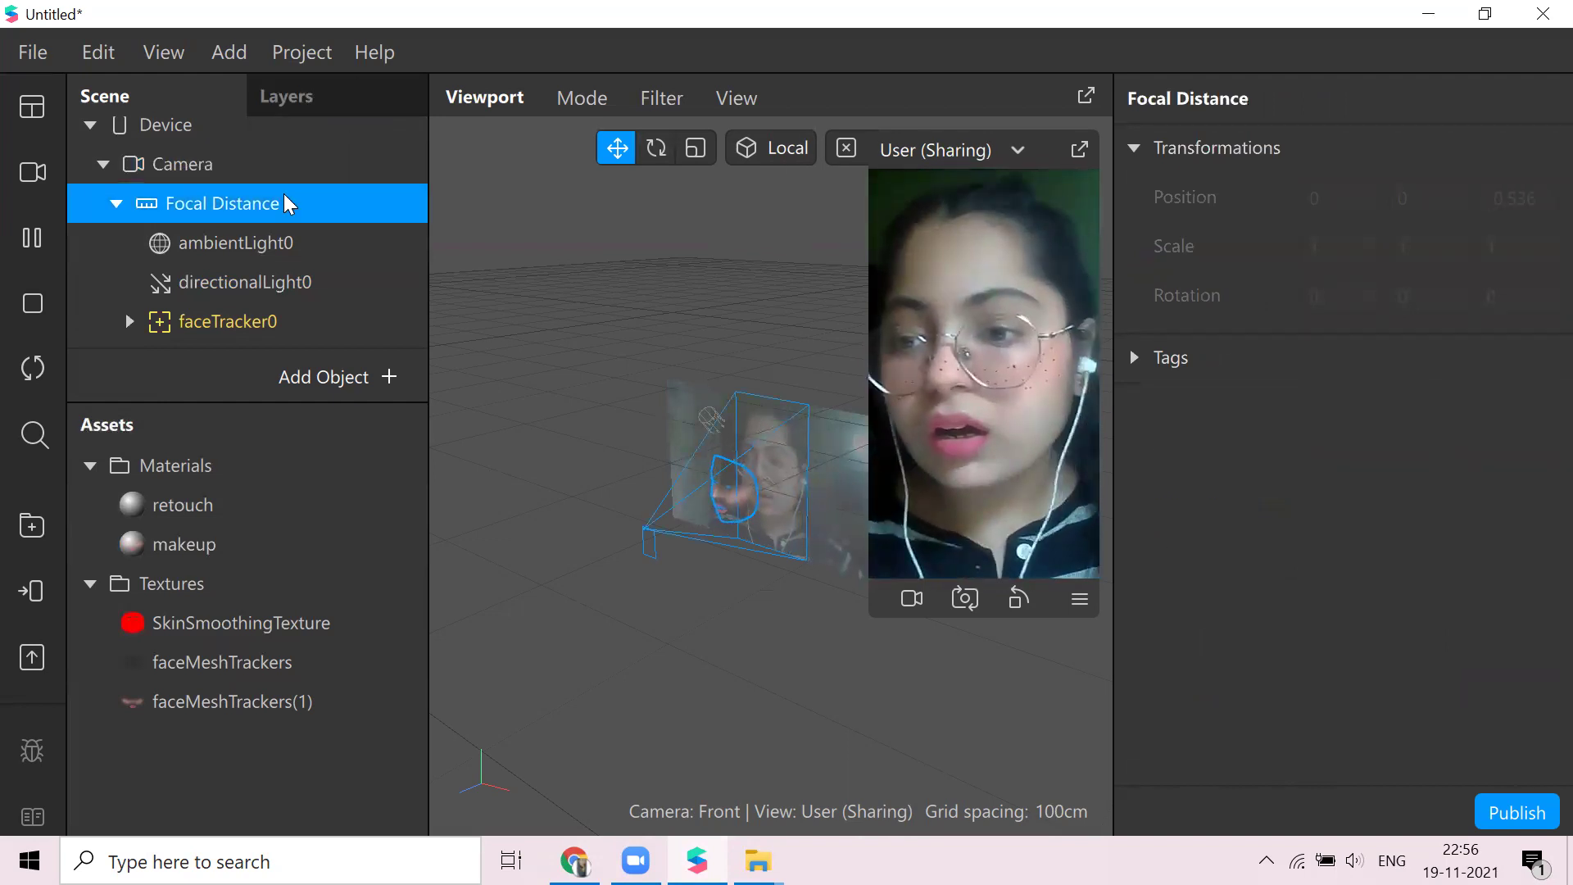
pyautogui.rightClick(289, 202)
pyautogui.moveTo(516, 225)
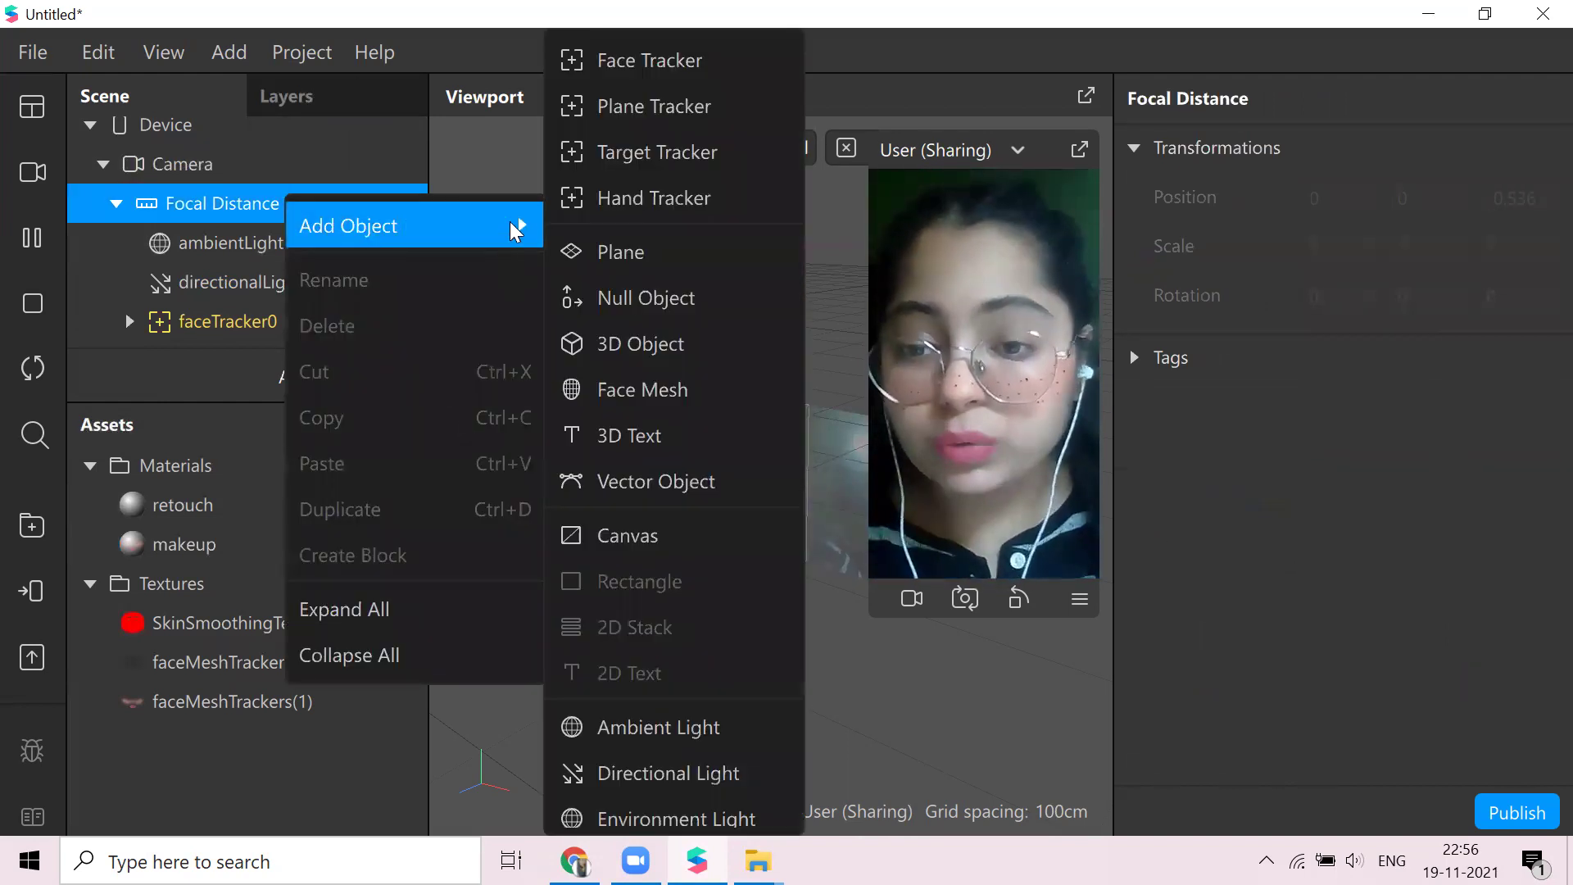
pyautogui.click(631, 535)
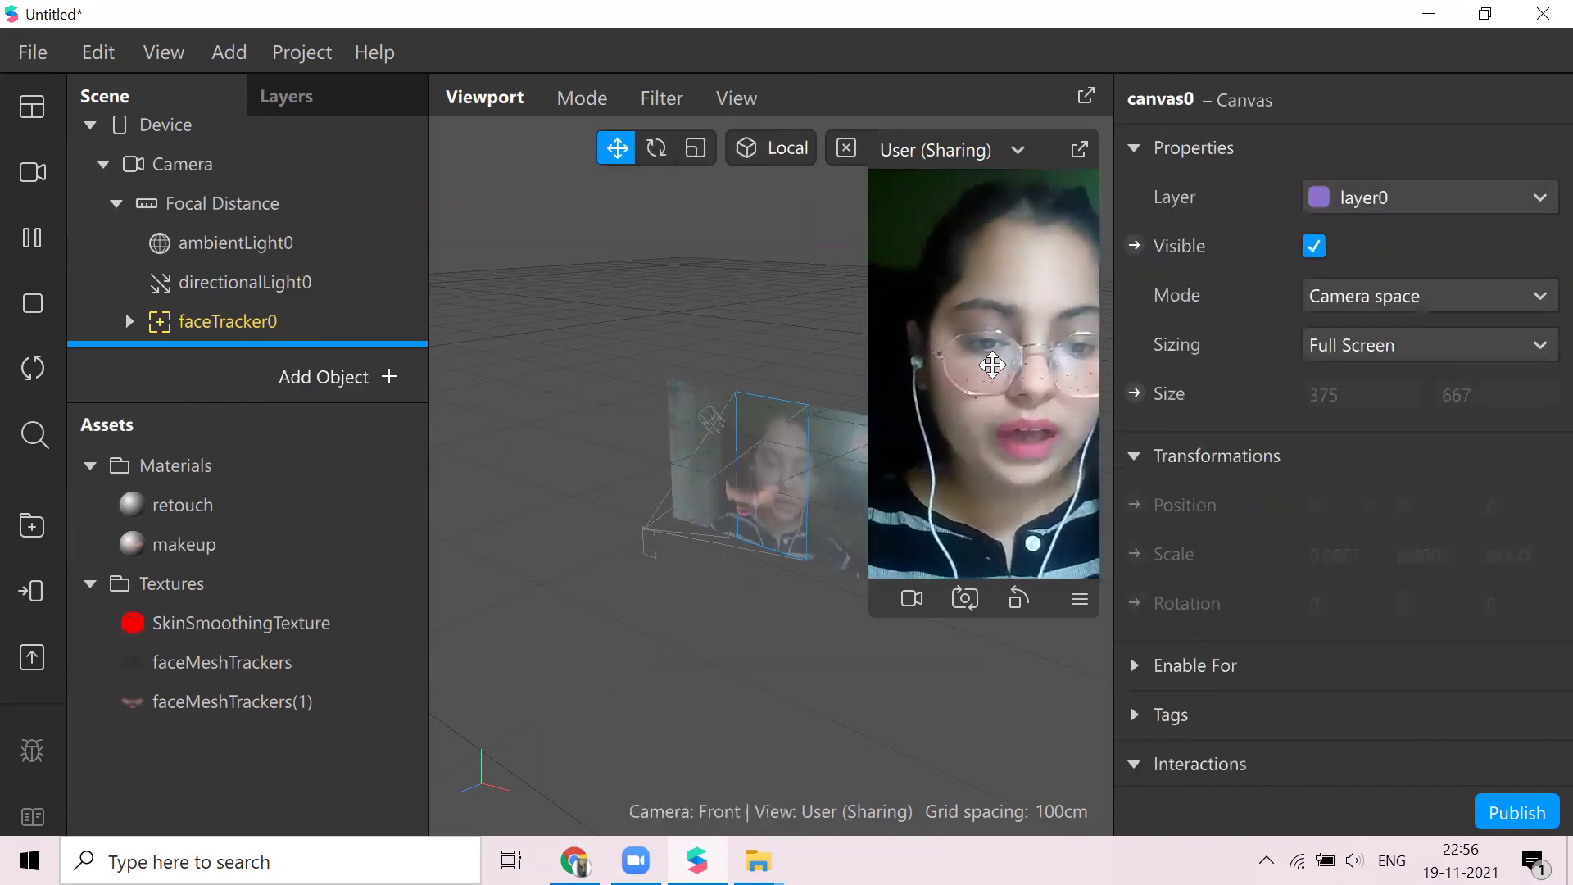
# Add a Rectangle object as a child of canvas0 in the scene
pyautogui.scroll(-1, 249, 373)
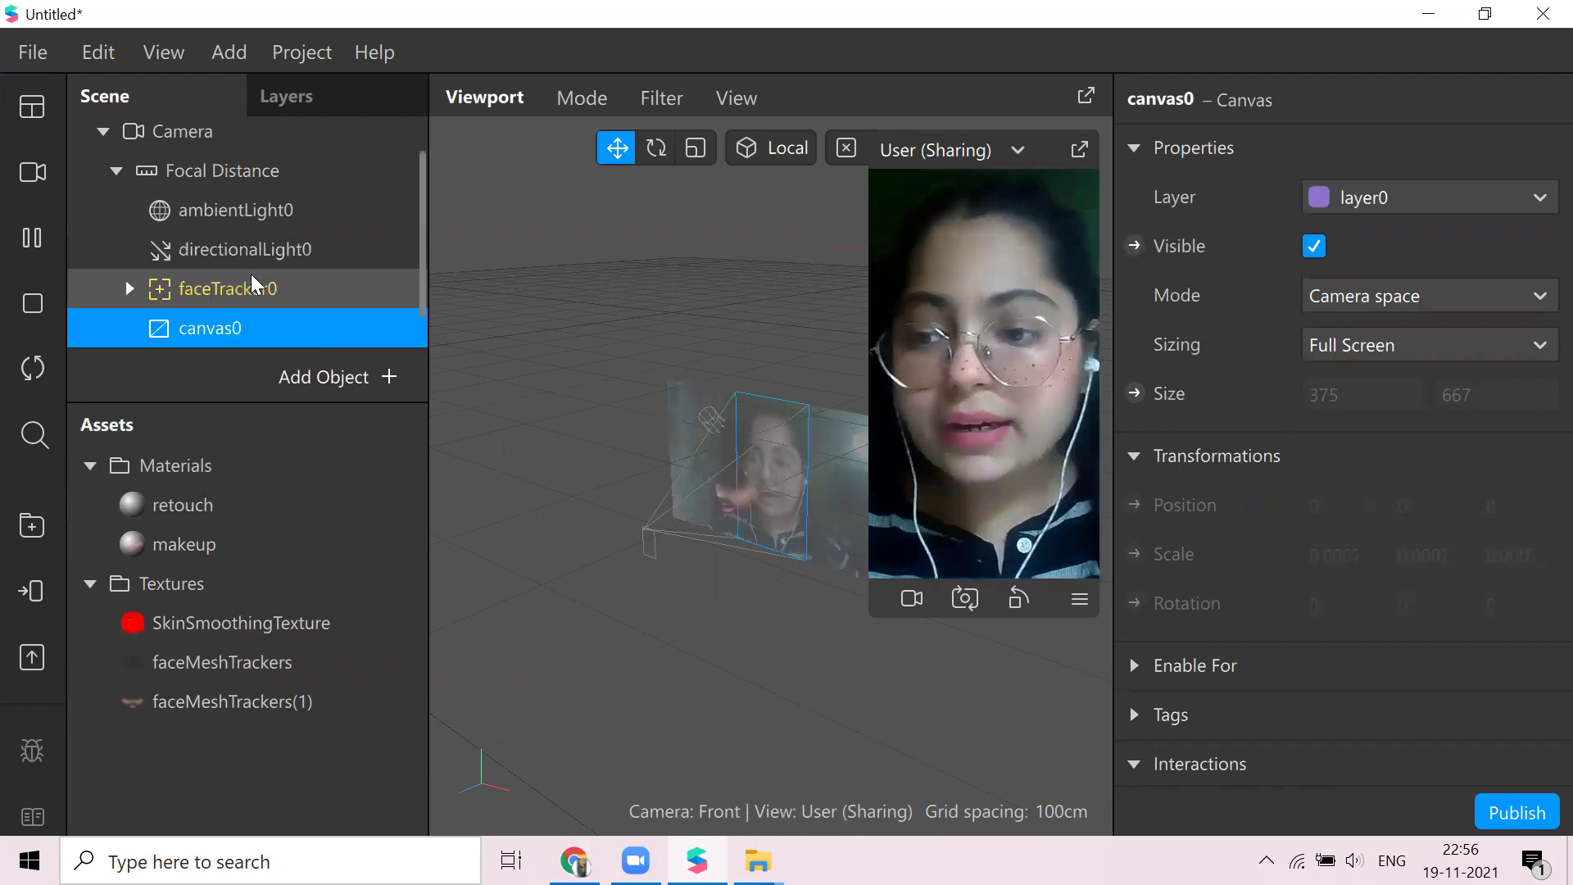
pyautogui.rightClick(250, 338)
pyautogui.moveTo(483, 364)
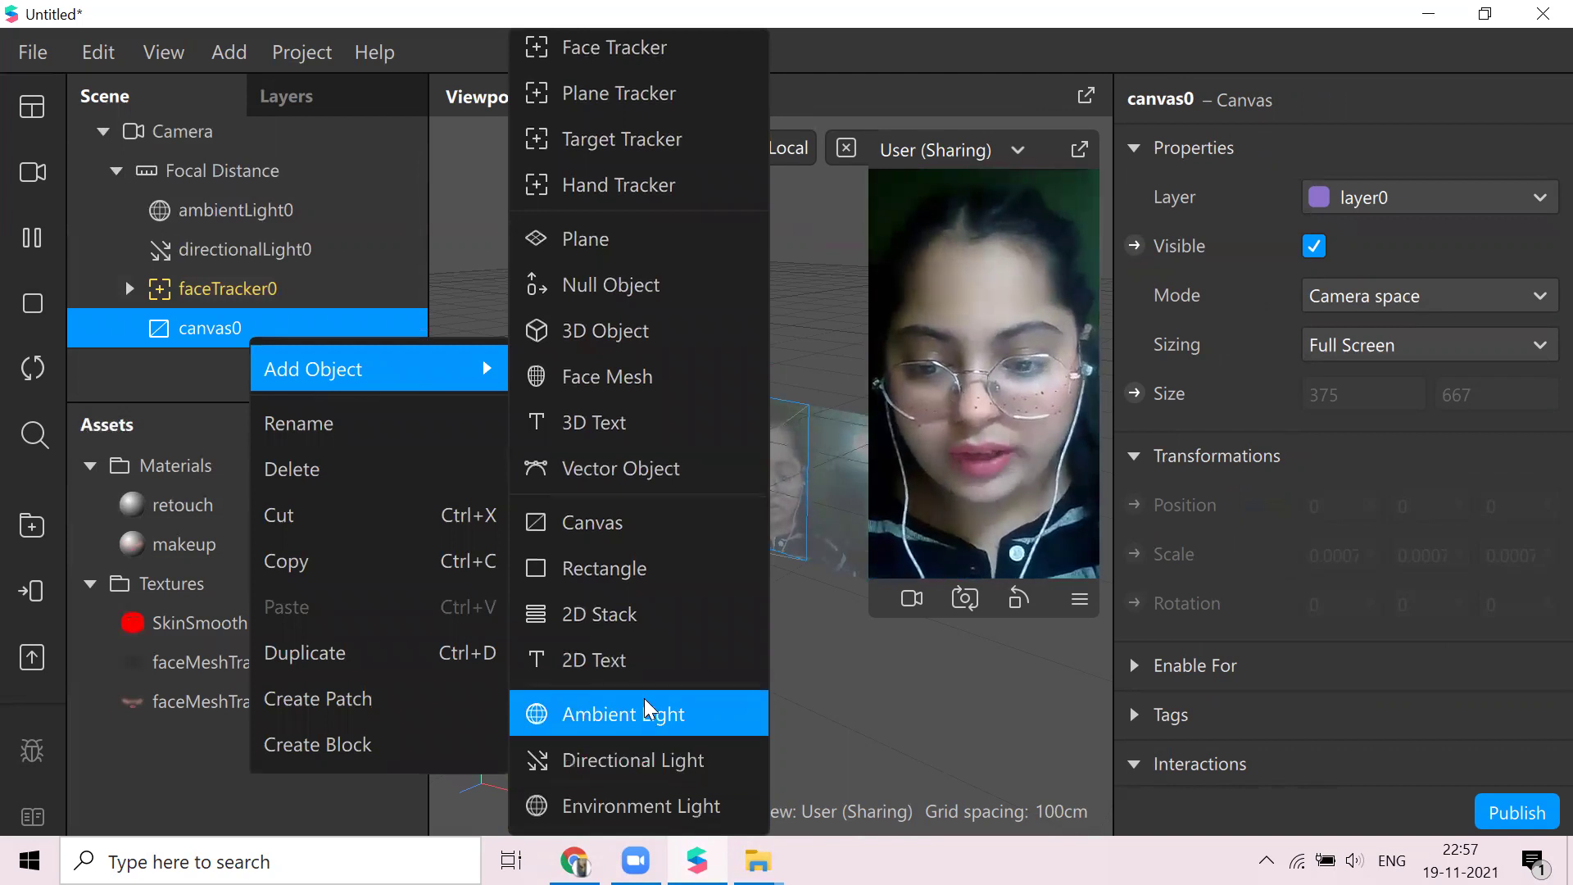
pyautogui.click(625, 578)
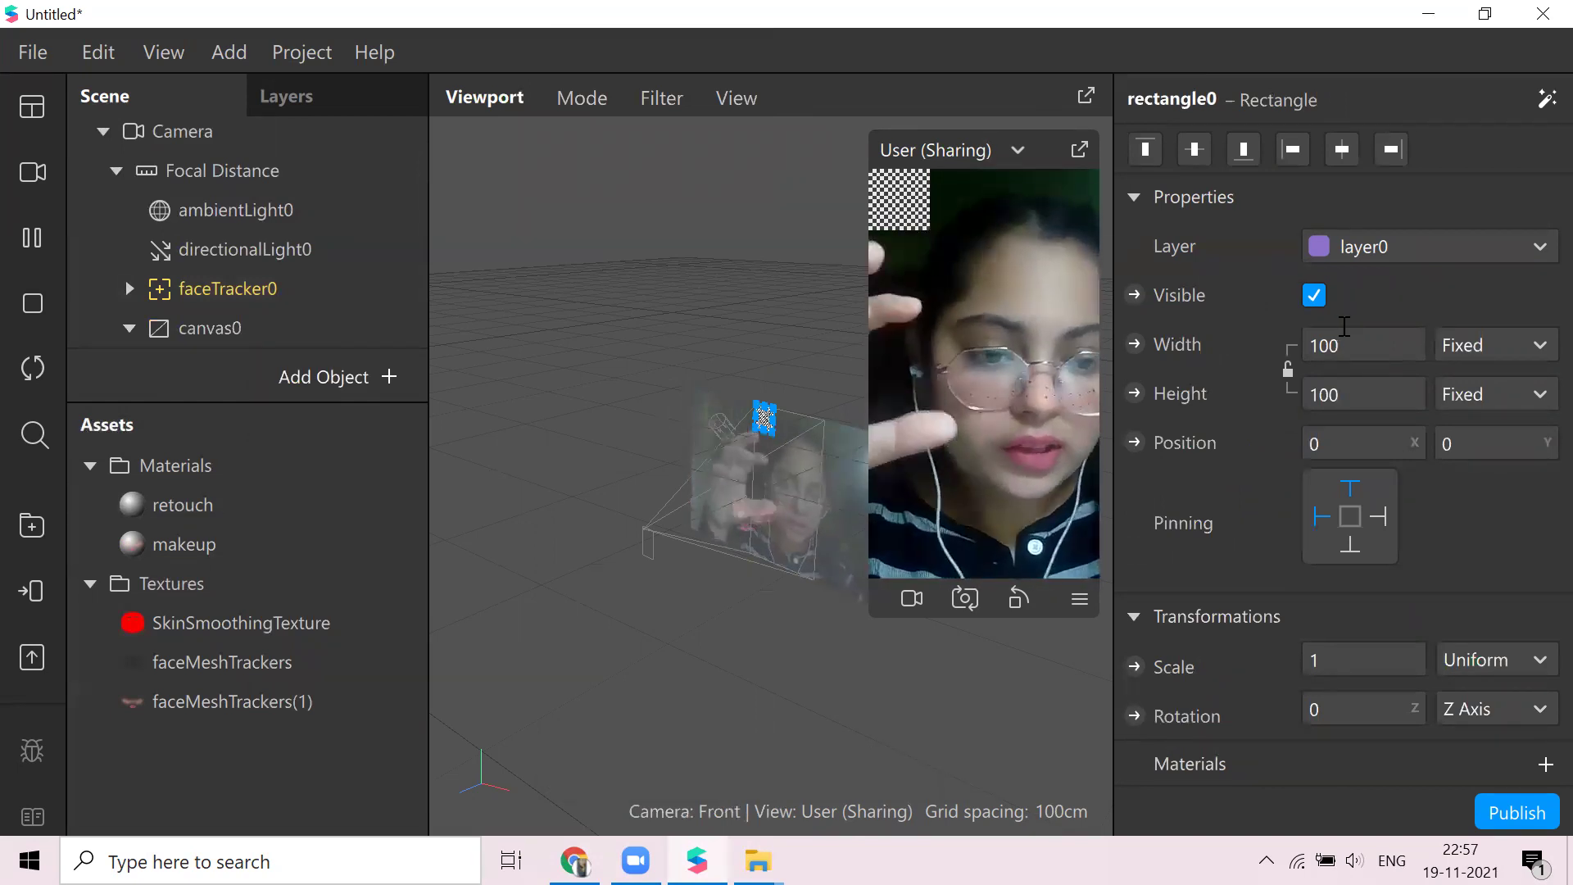
# Make the rectangle fill the full width and height of the canvas
pyautogui.click(1358, 343)
pyautogui.click(1360, 395)
pyautogui.click(1356, 399)
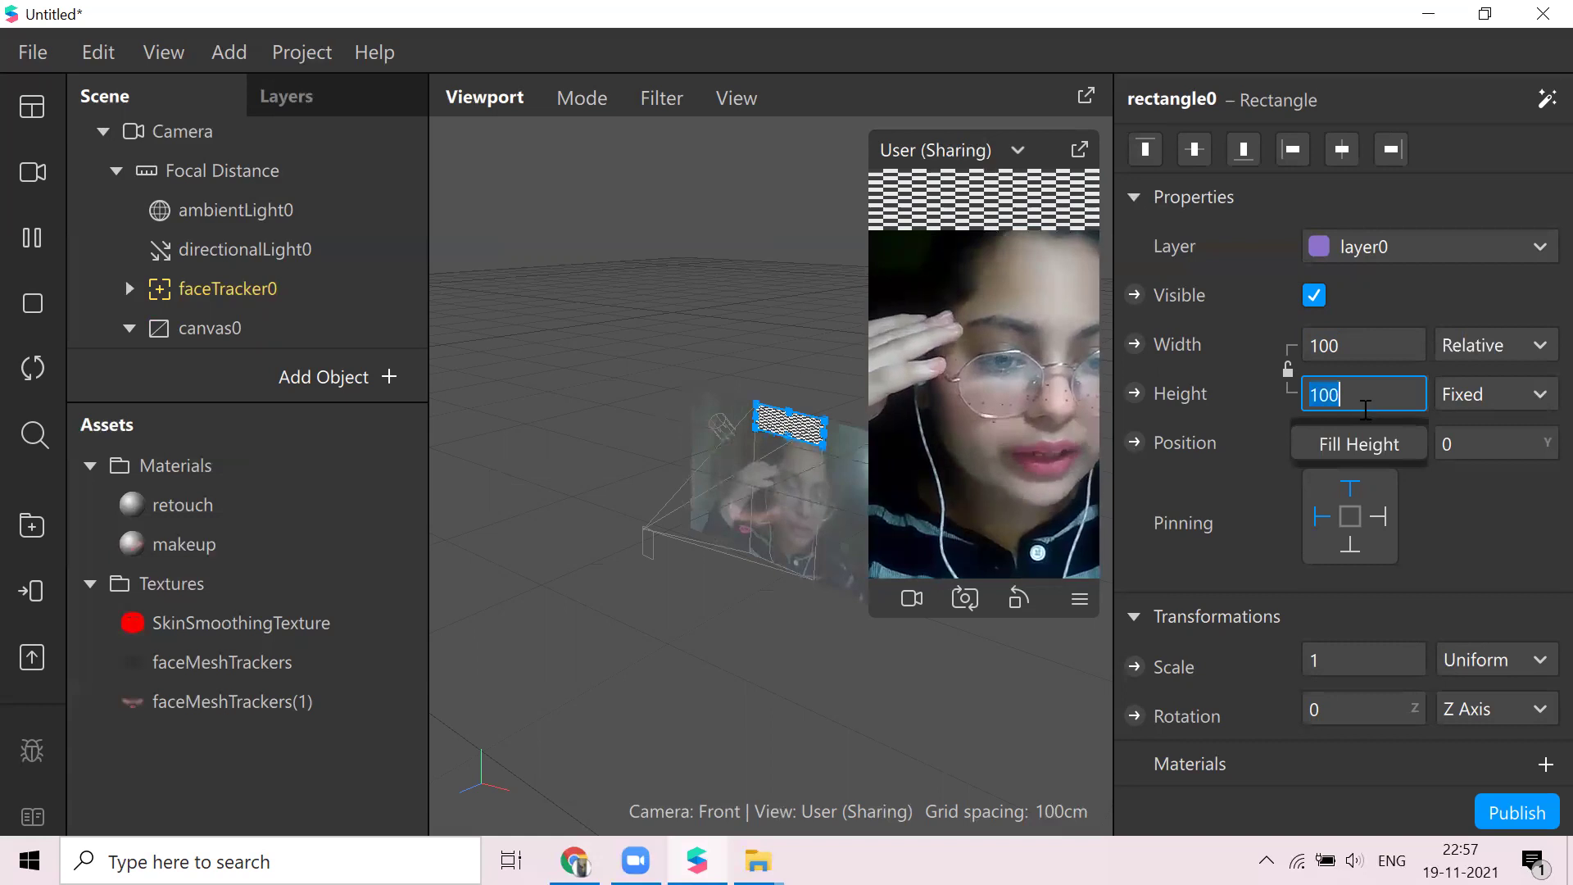
pyautogui.click(1377, 447)
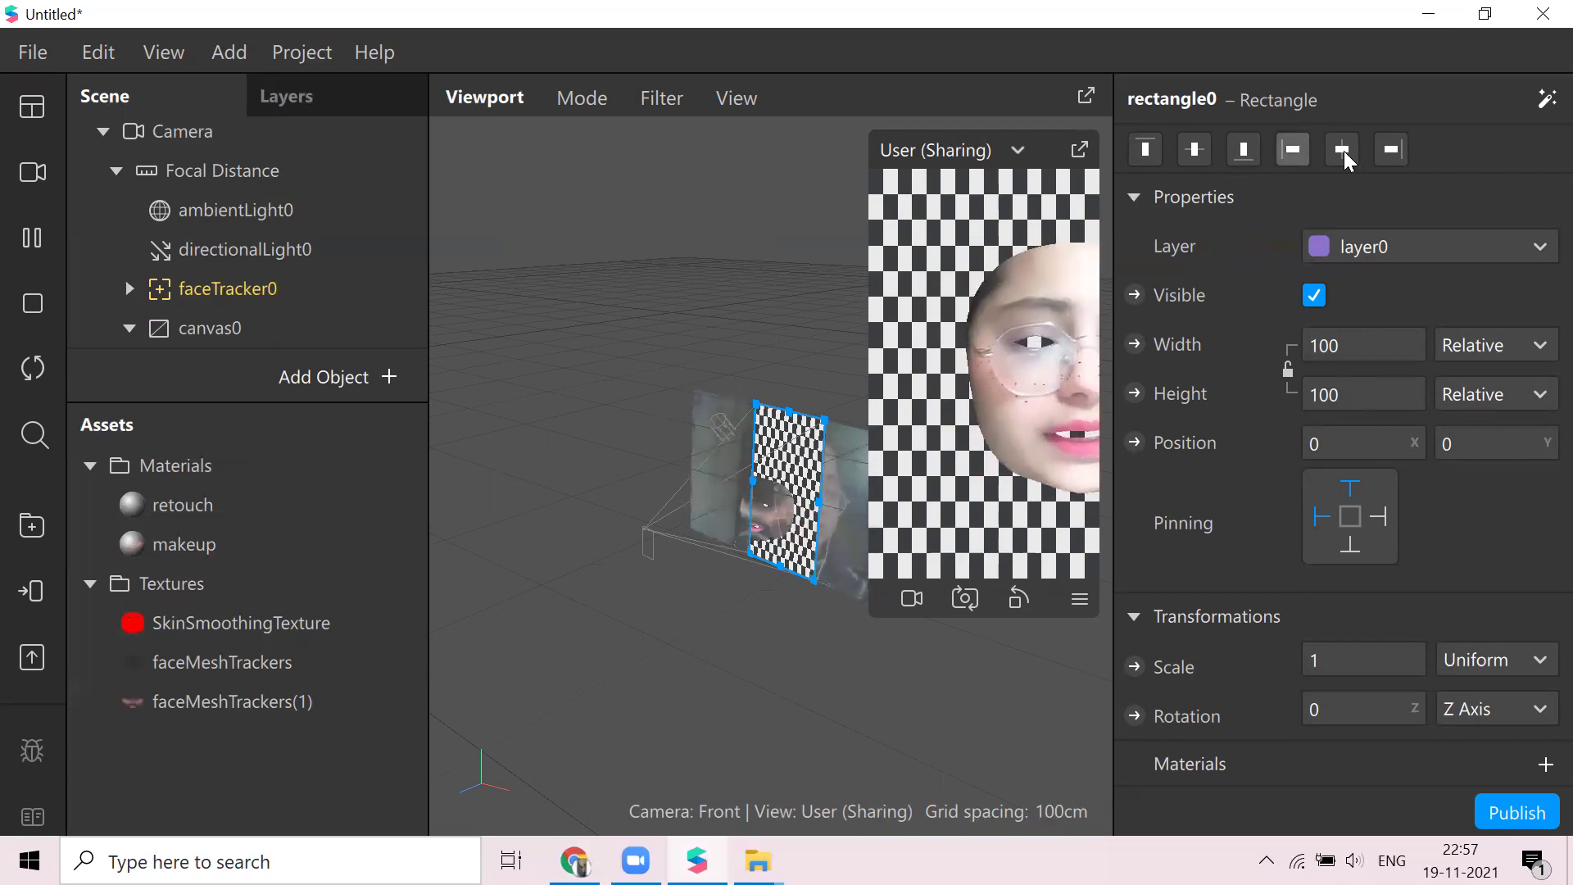
# Create a new material for the rectangle and rename it tint
pyautogui.scroll(-3, 1344, 627)
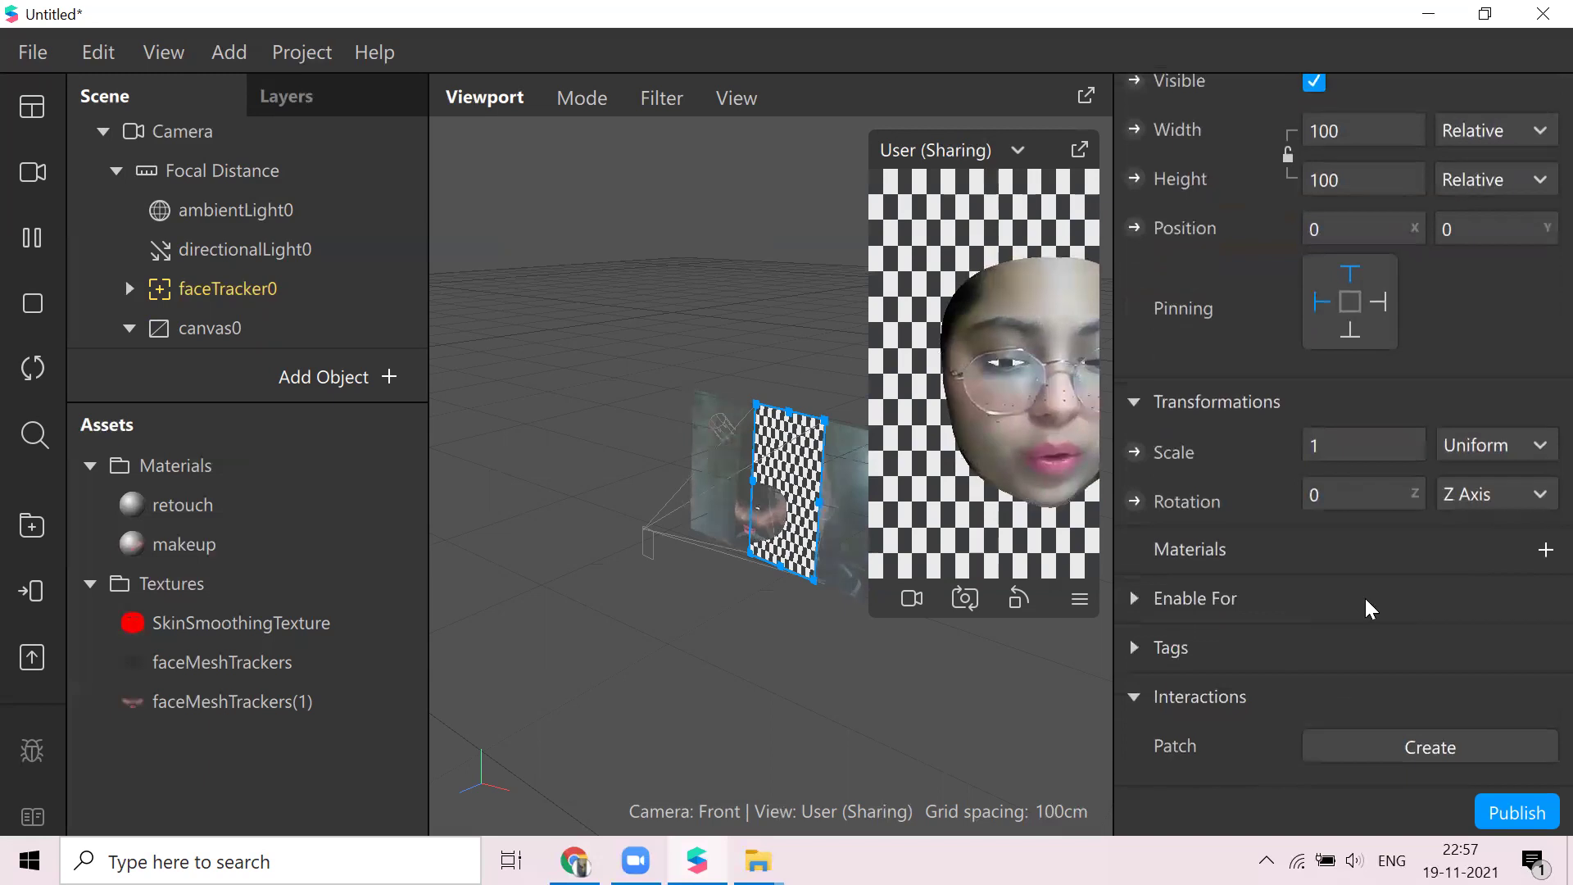
pyautogui.click(1540, 549)
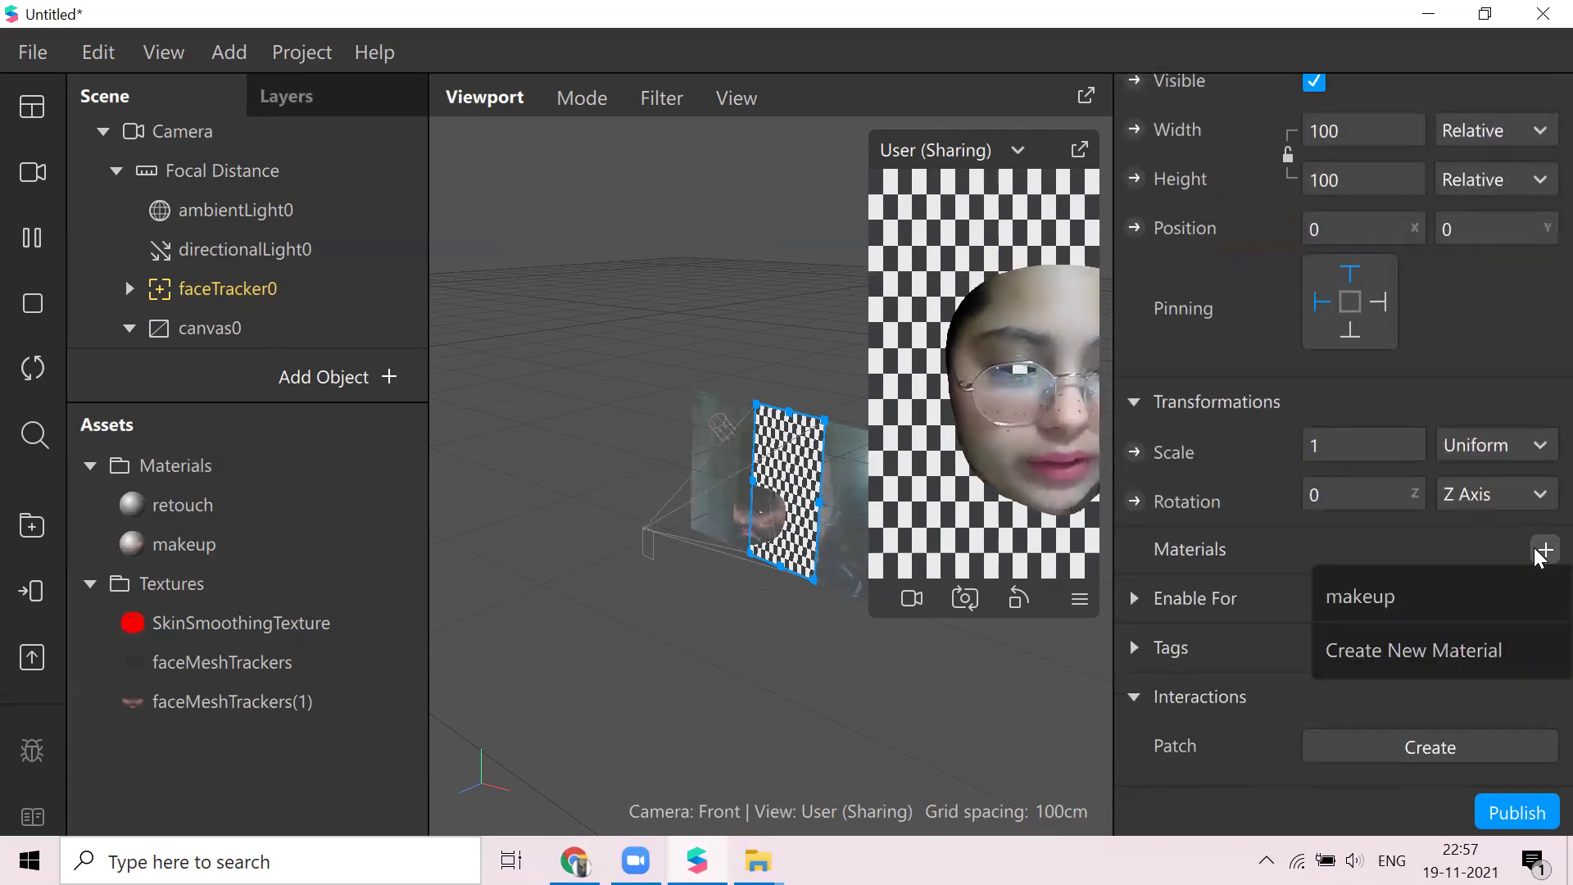
pyautogui.click(1422, 649)
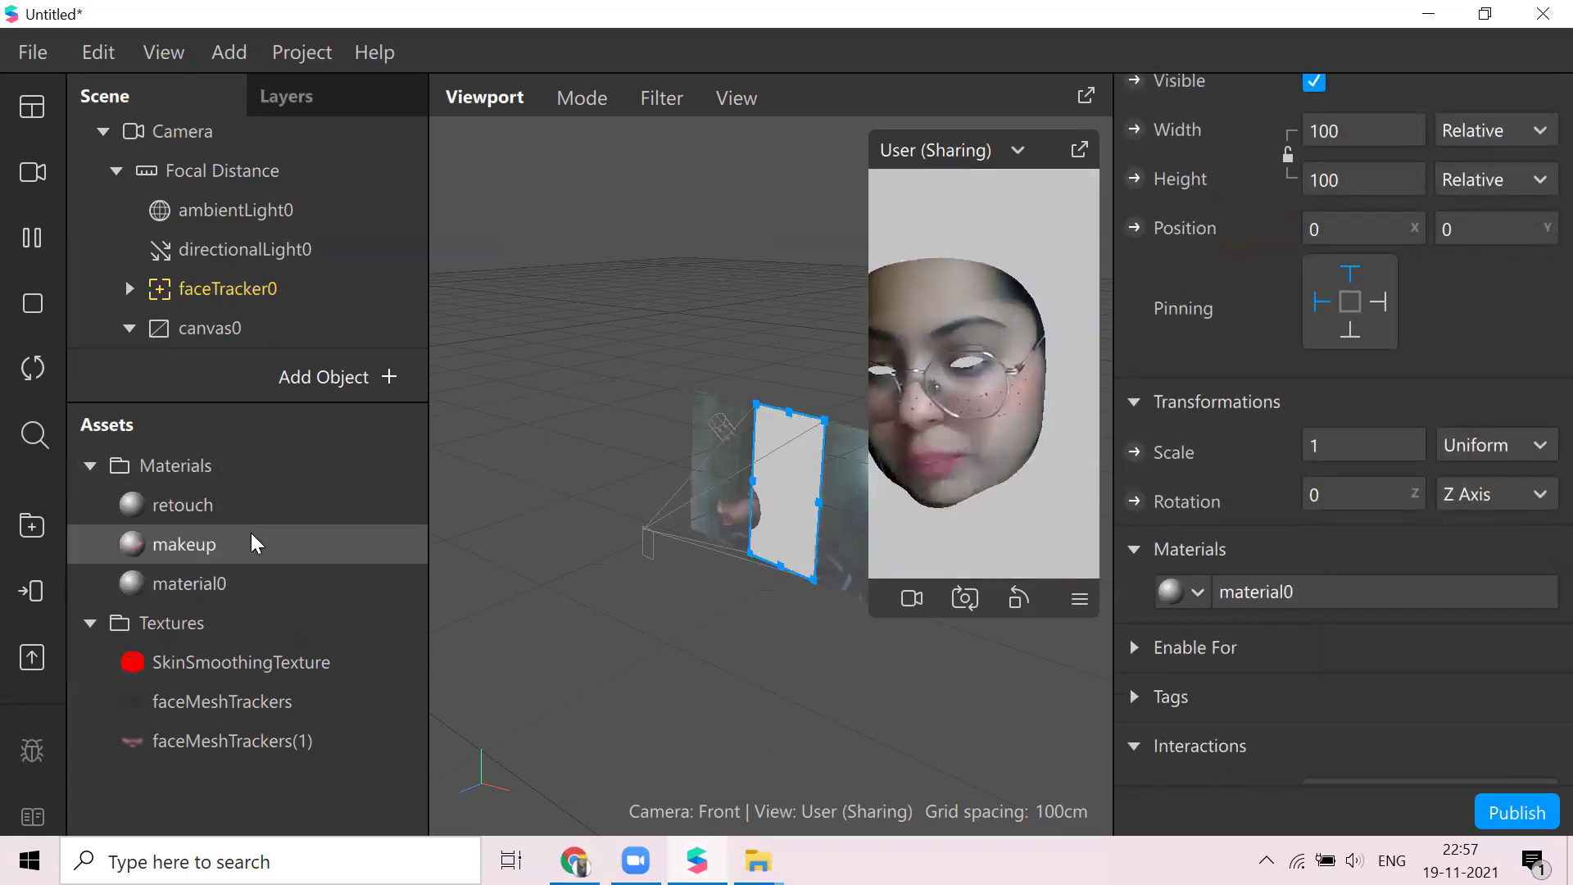
pyautogui.rightClick(270, 595)
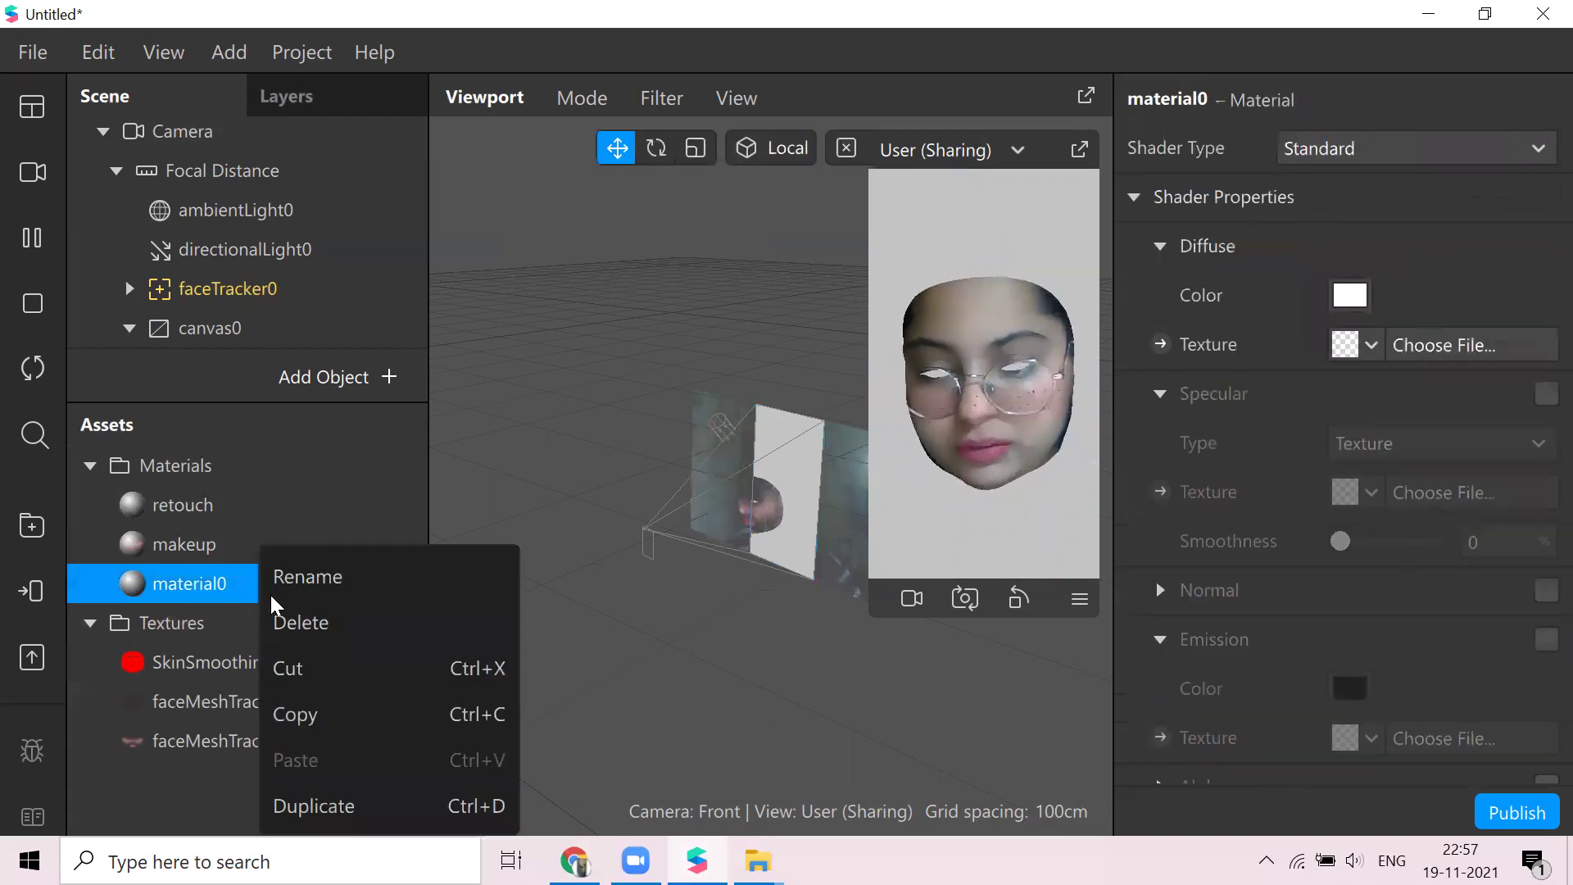
pyautogui.click(285, 575)
pyautogui.press('BackSpace')
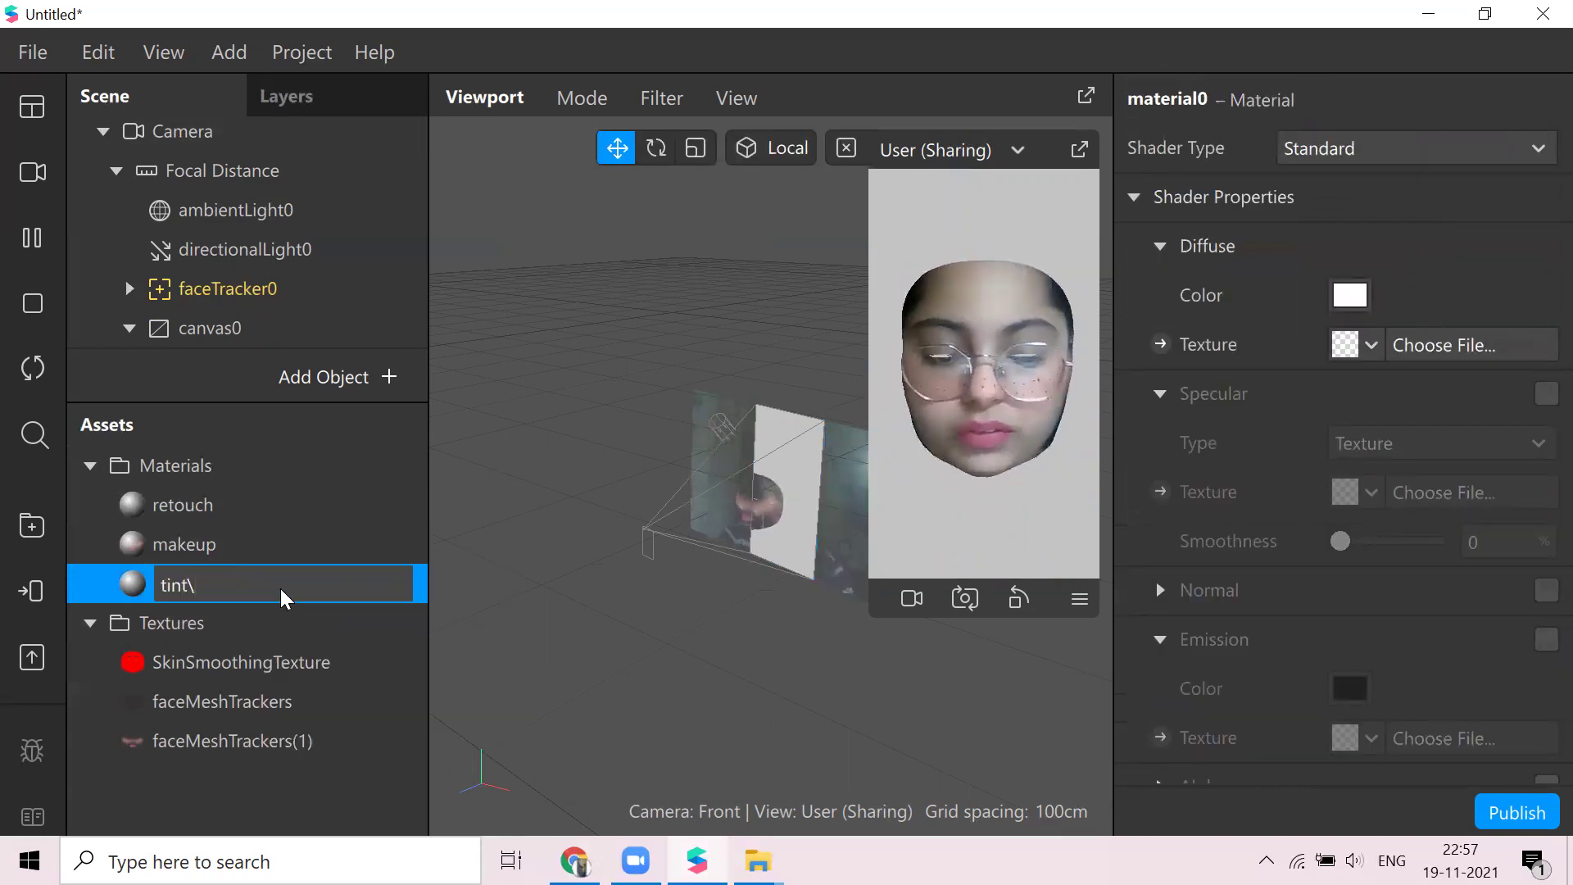
pyautogui.write('tint\\')
pyautogui.press('BackSpace')
pyautogui.press('Return')
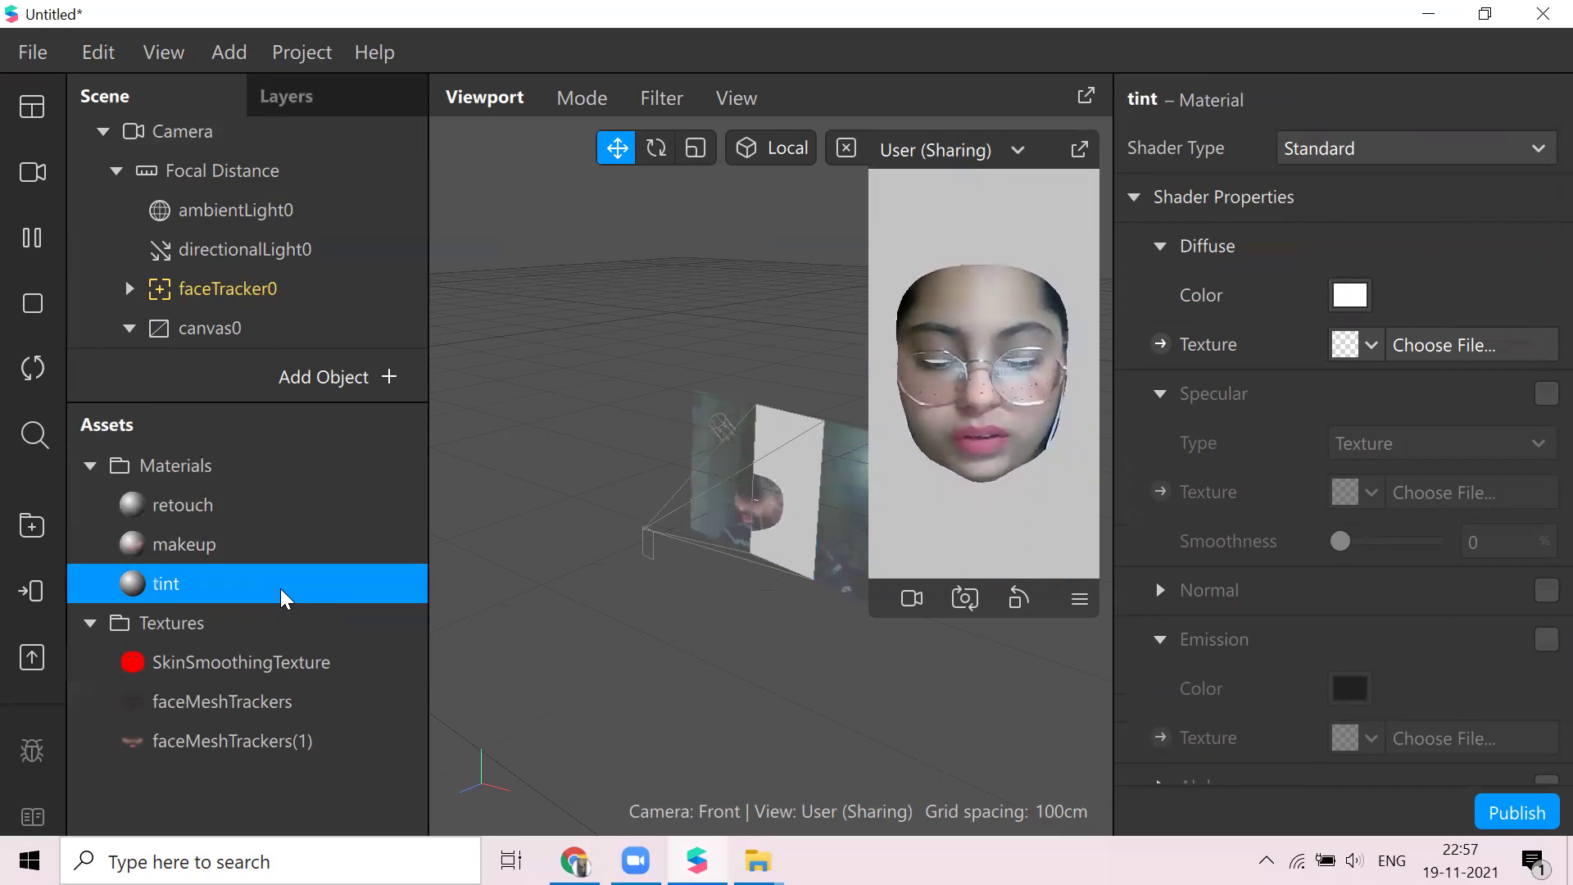
# Change the tint material's shader type to Flat
pyautogui.click(1406, 156)
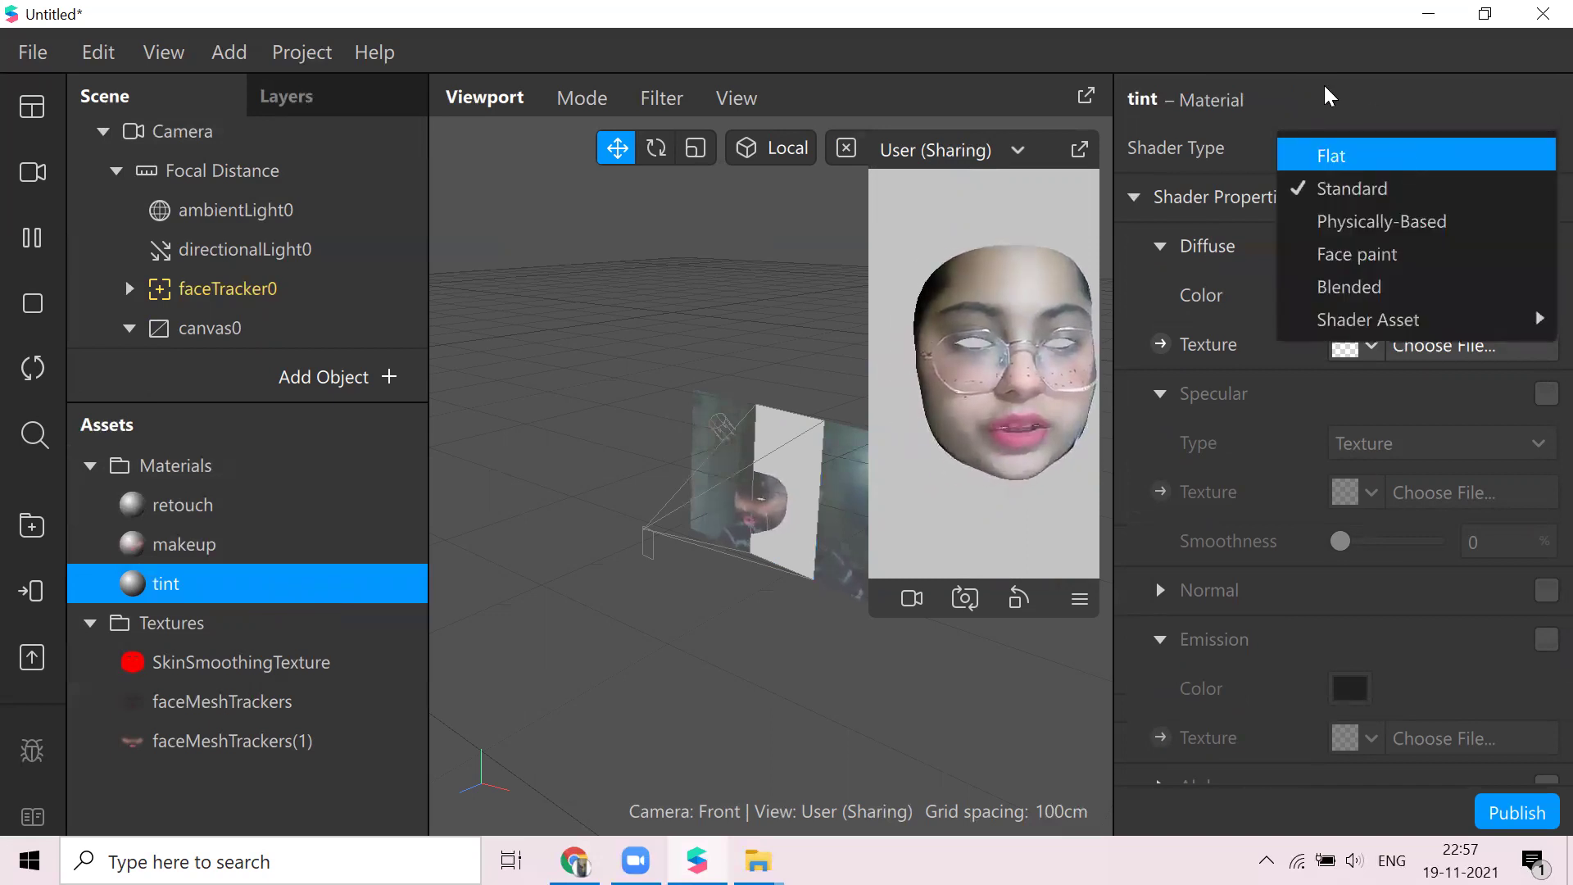
pyautogui.click(1344, 156)
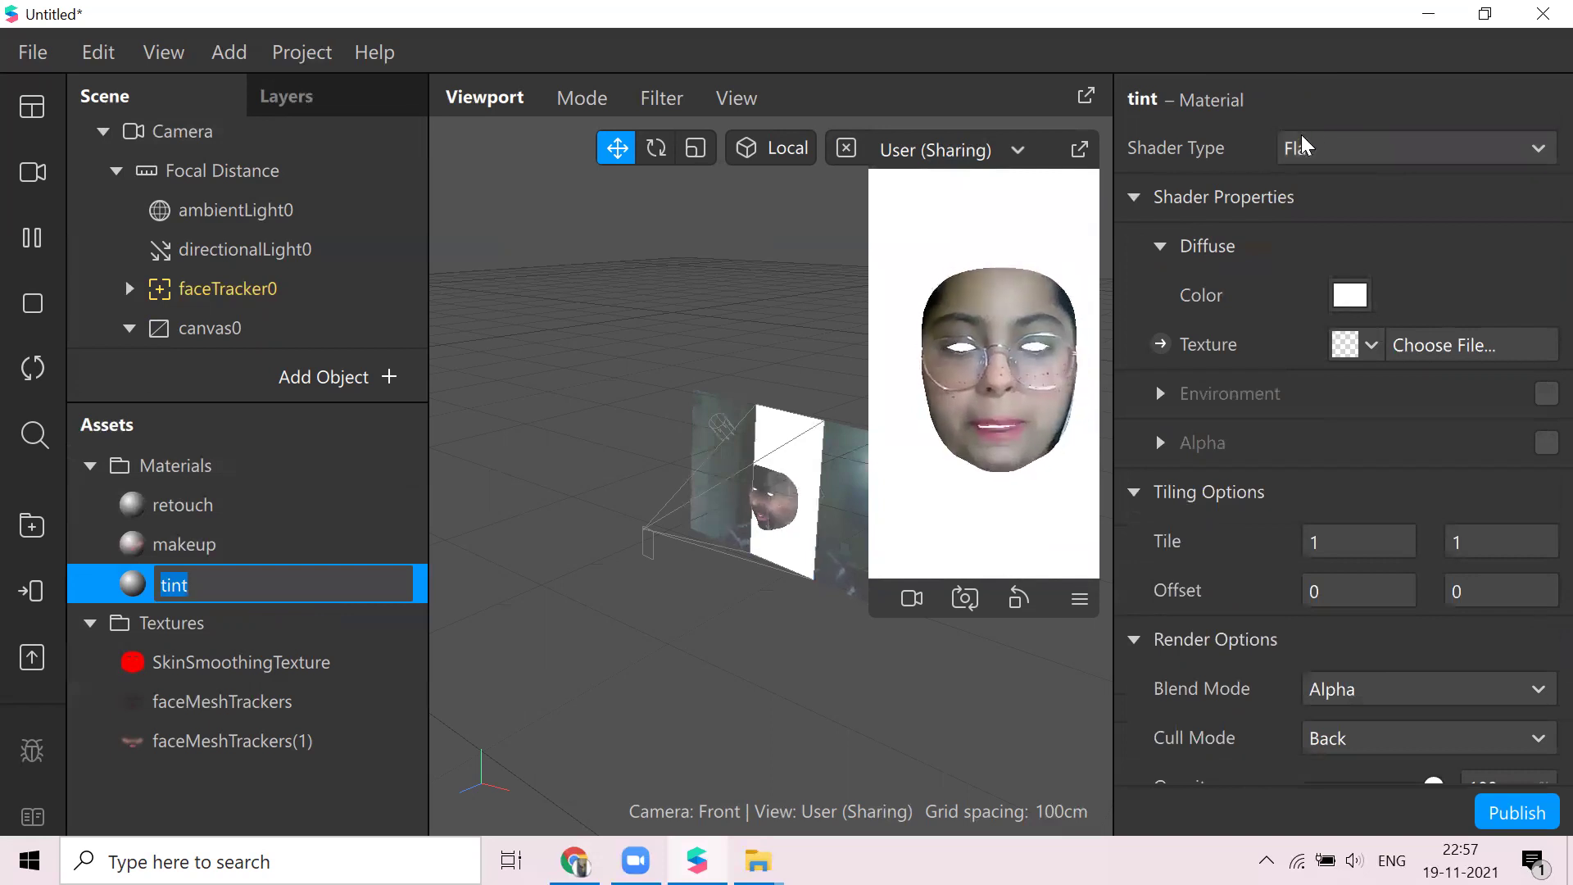
pyautogui.click(1226, 221)
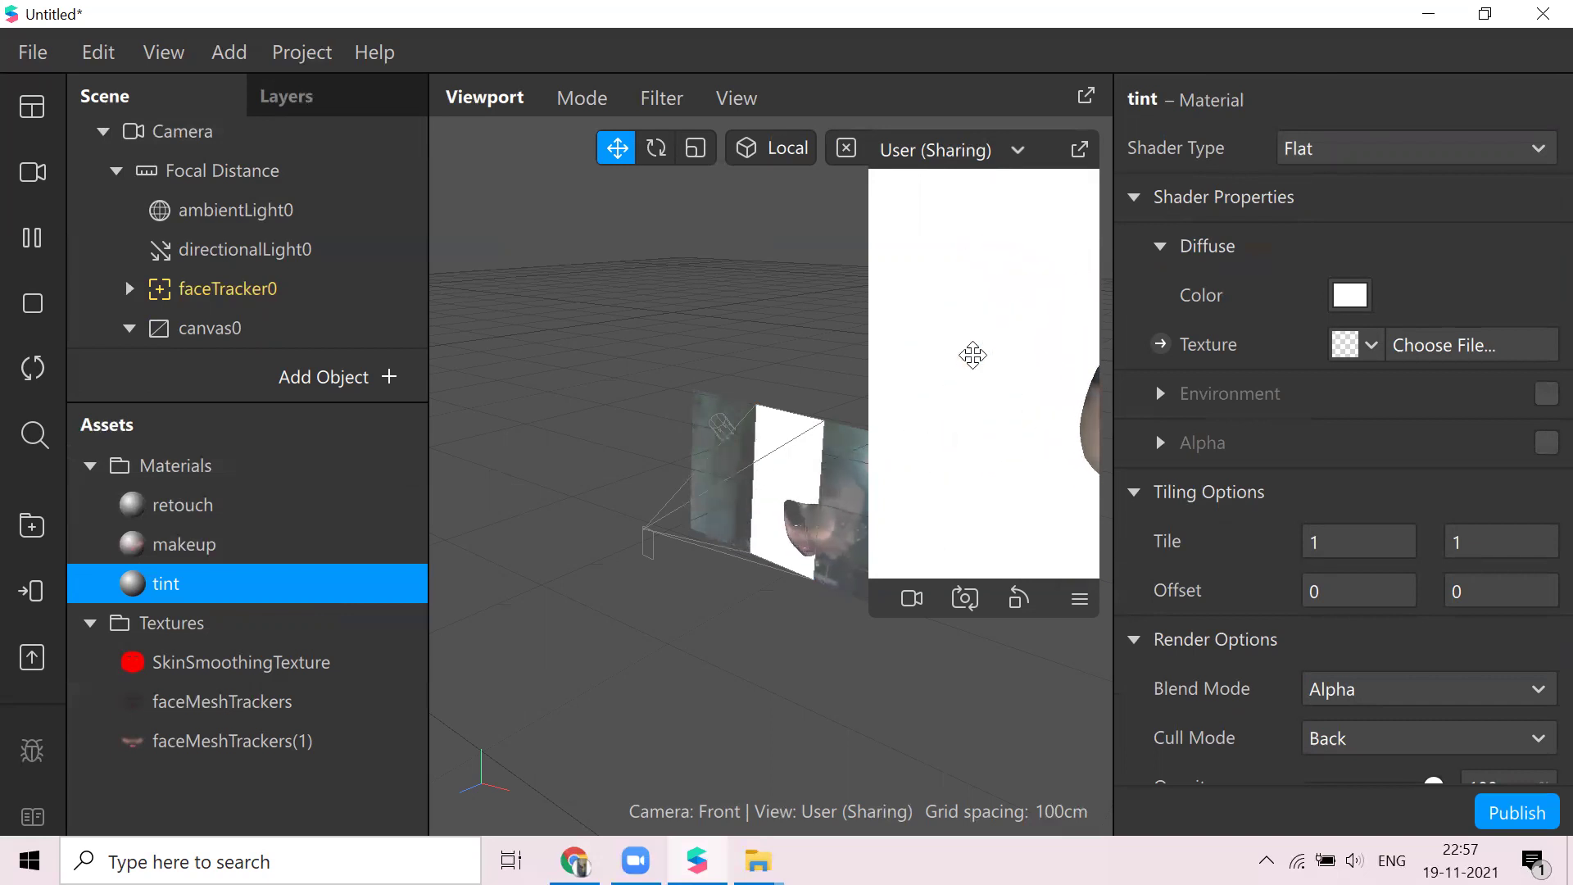
pyautogui.scroll(-3, 1430, 246)
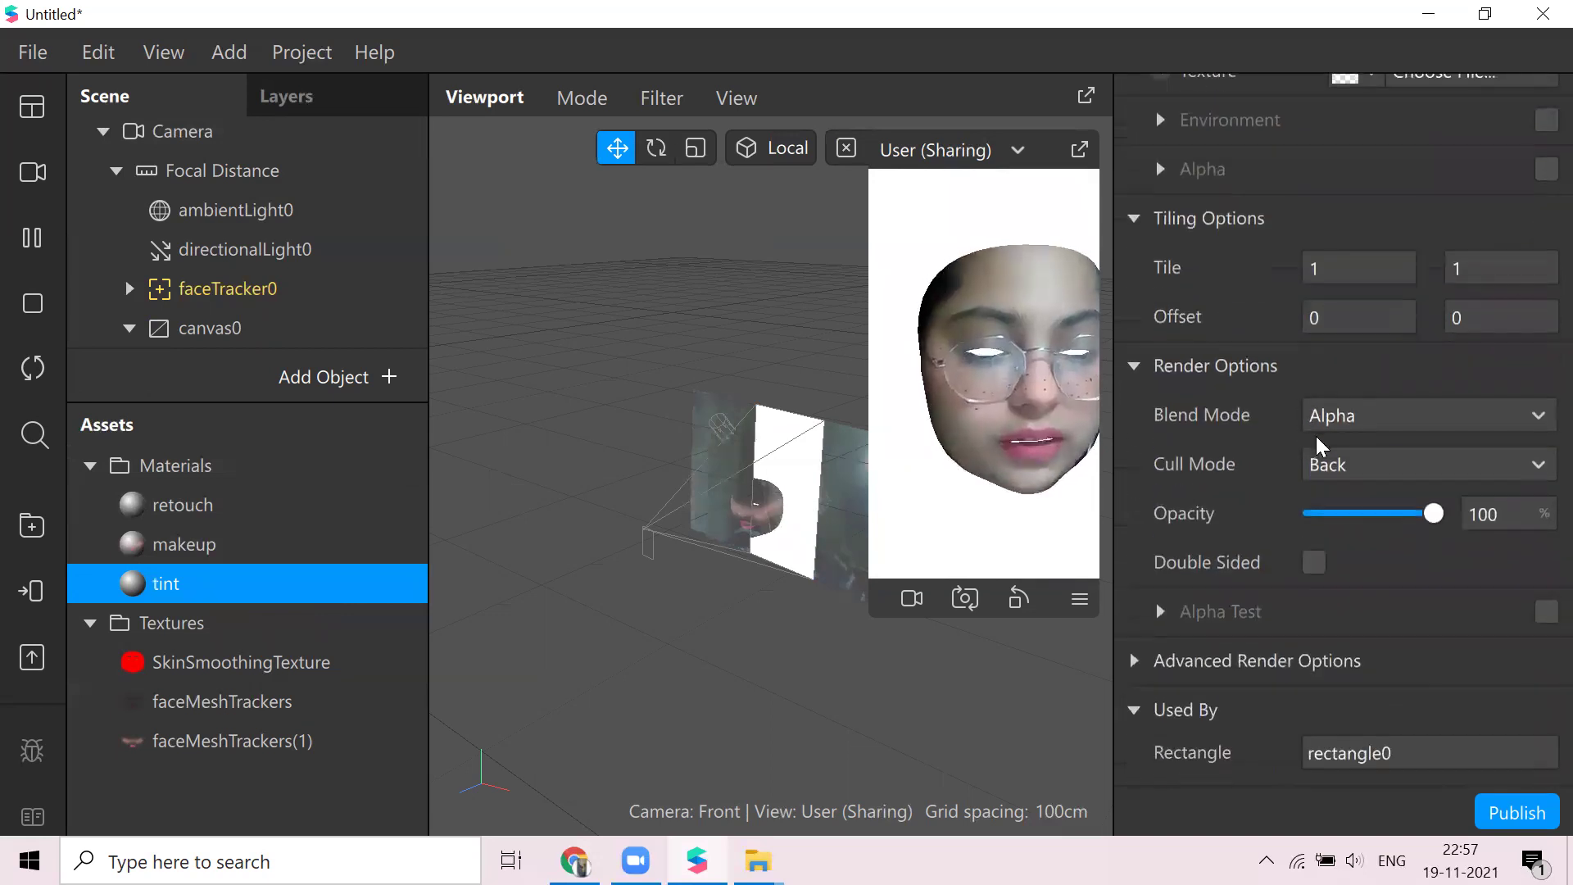
pyautogui.scroll(3, 1247, 393)
# With the tint's diffuse color open, switch to Chrome, search Google for "golden yellow colour code" and copy the hex code FFDF00
pyautogui.click(1361, 293)
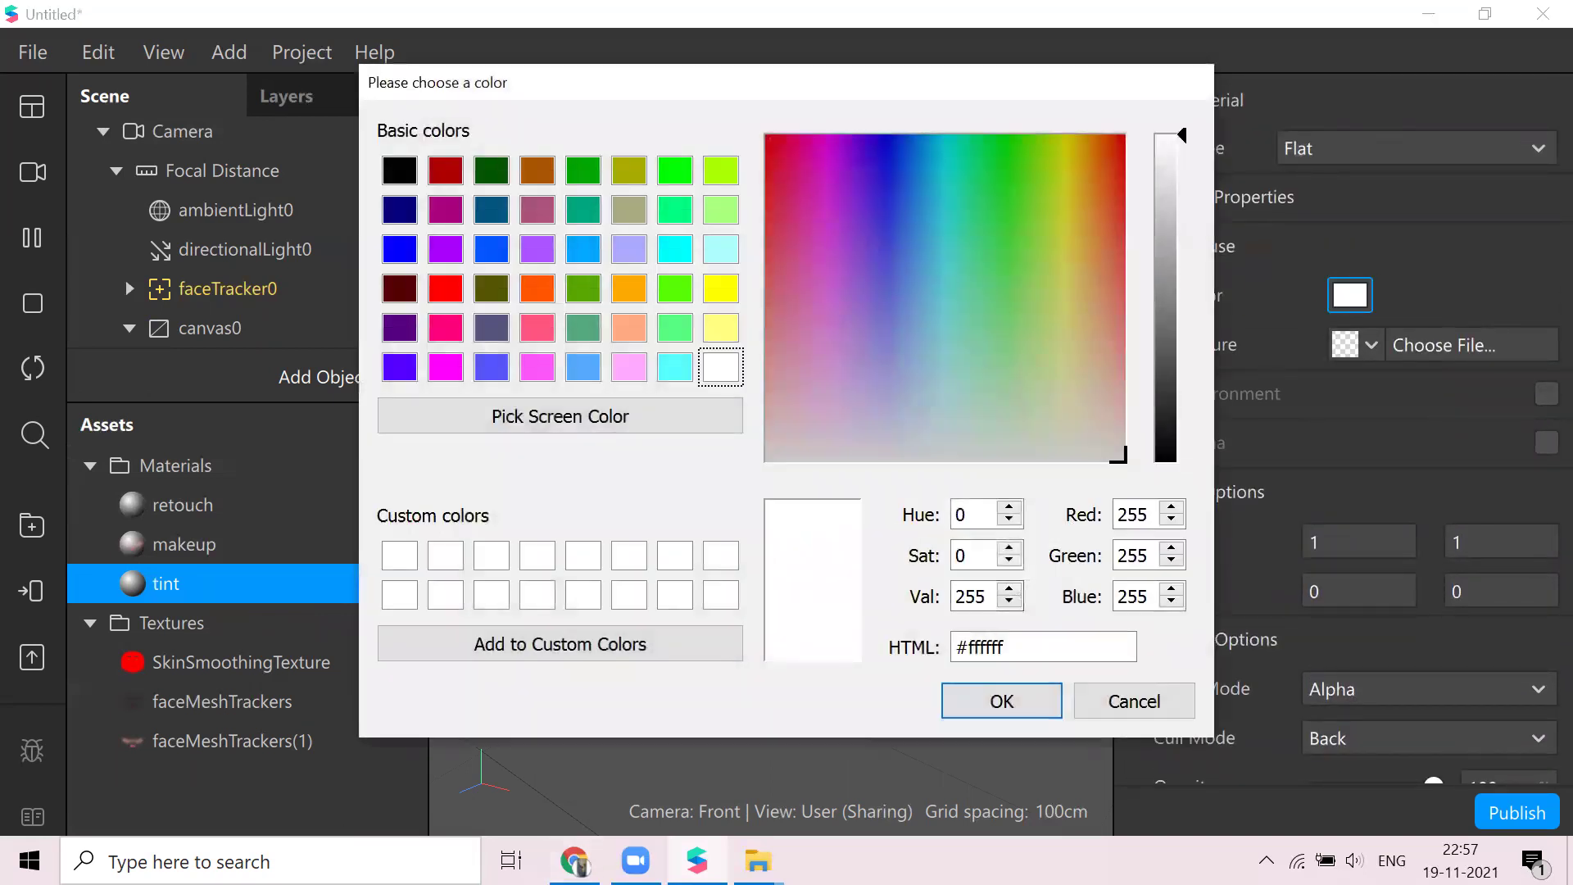
pyautogui.hotkey('alt', 'Tab')
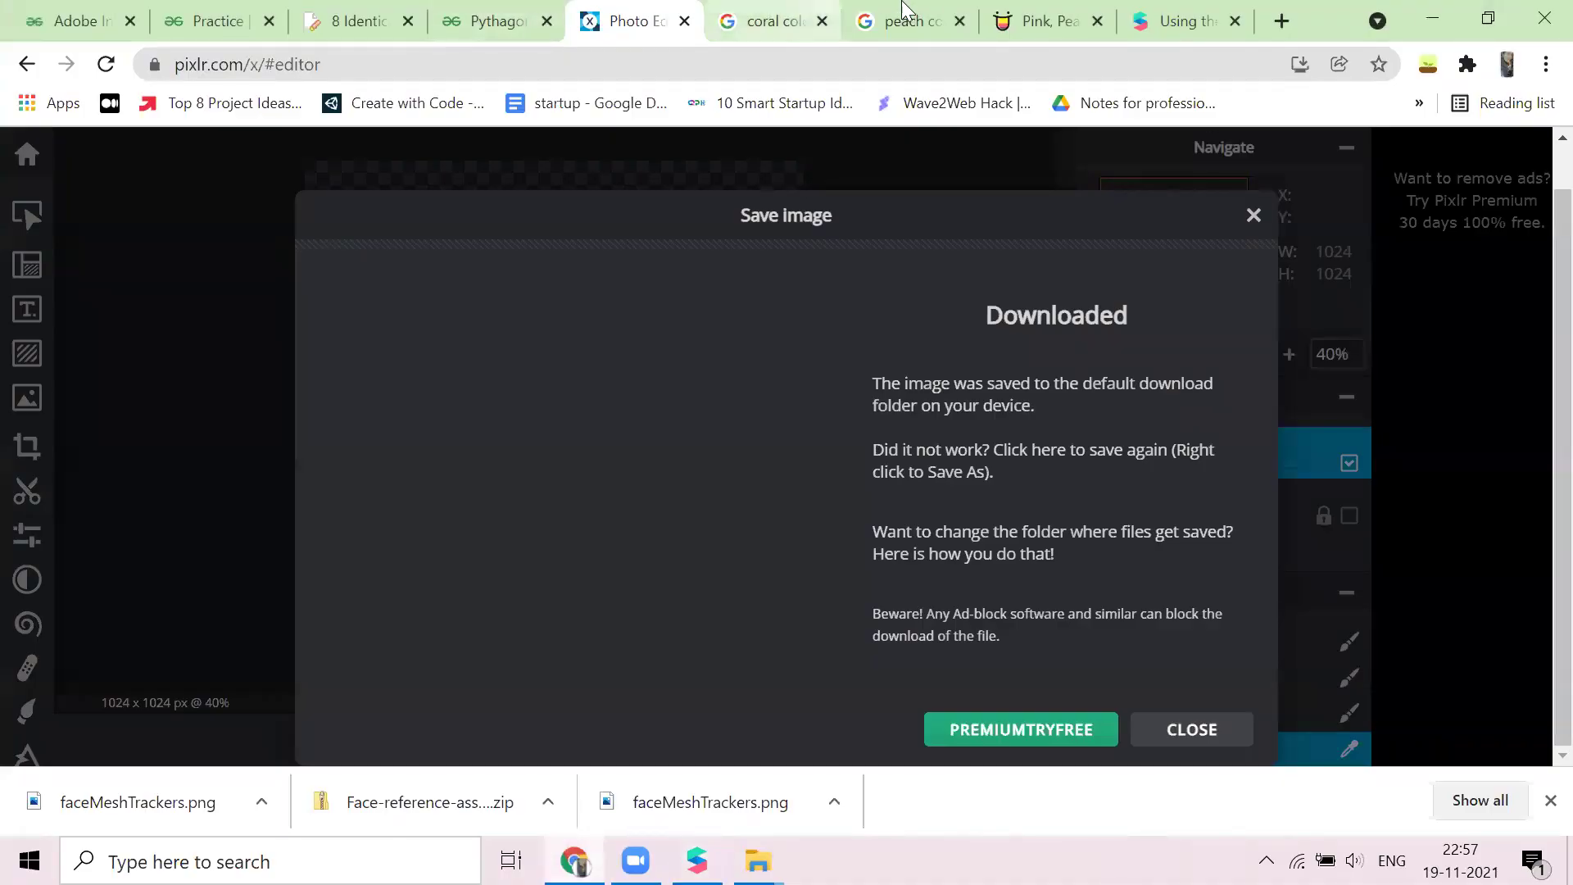
pyautogui.click(1283, 21)
pyautogui.write('golde')
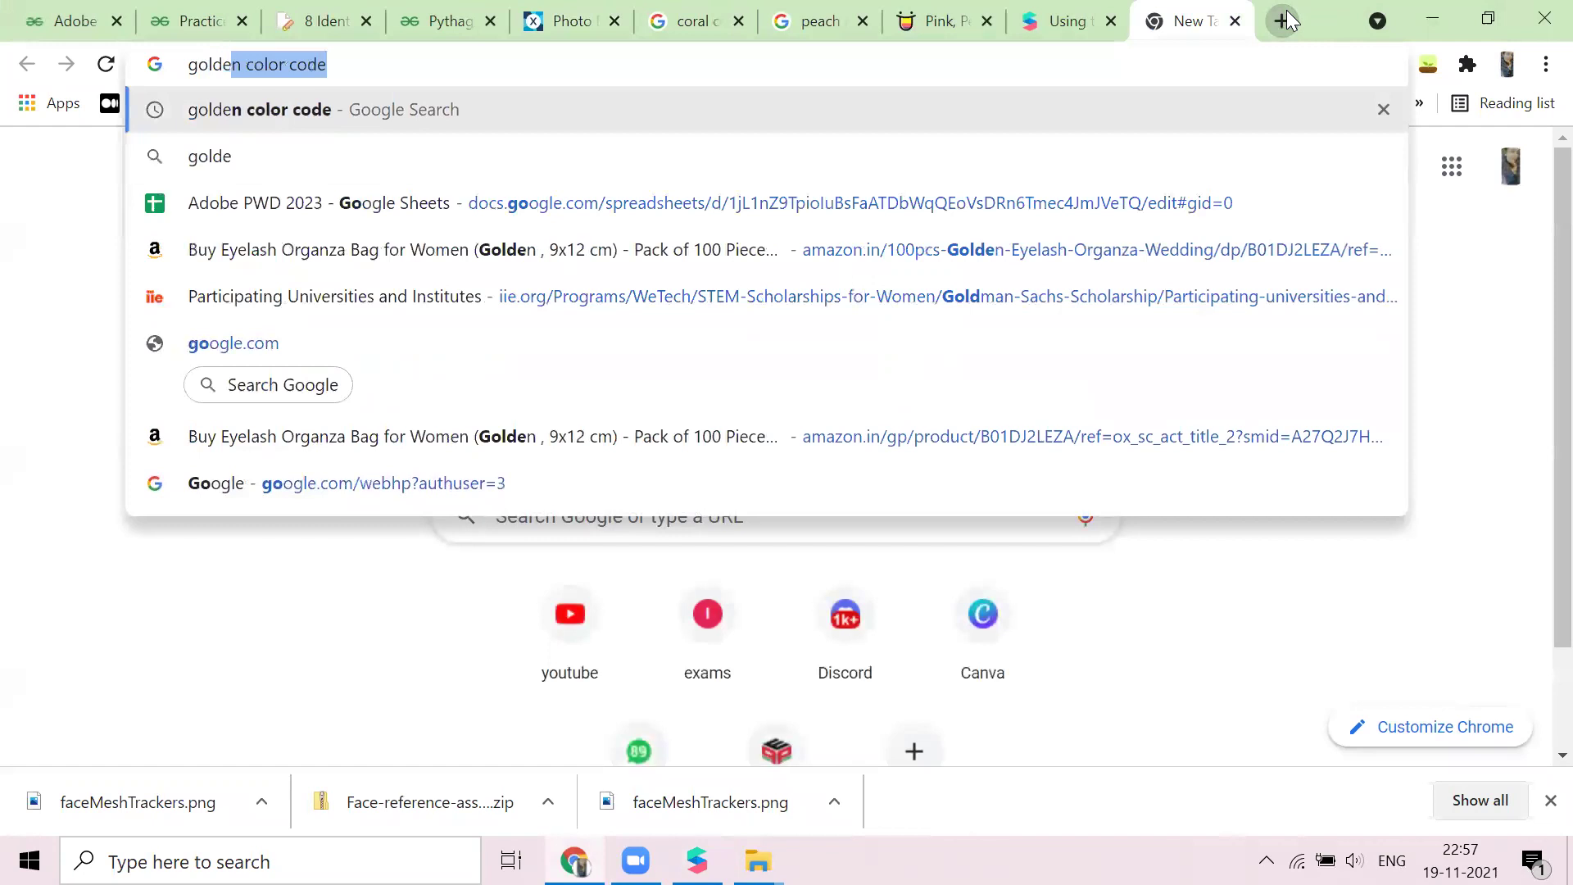
pyautogui.write('n yellow ')
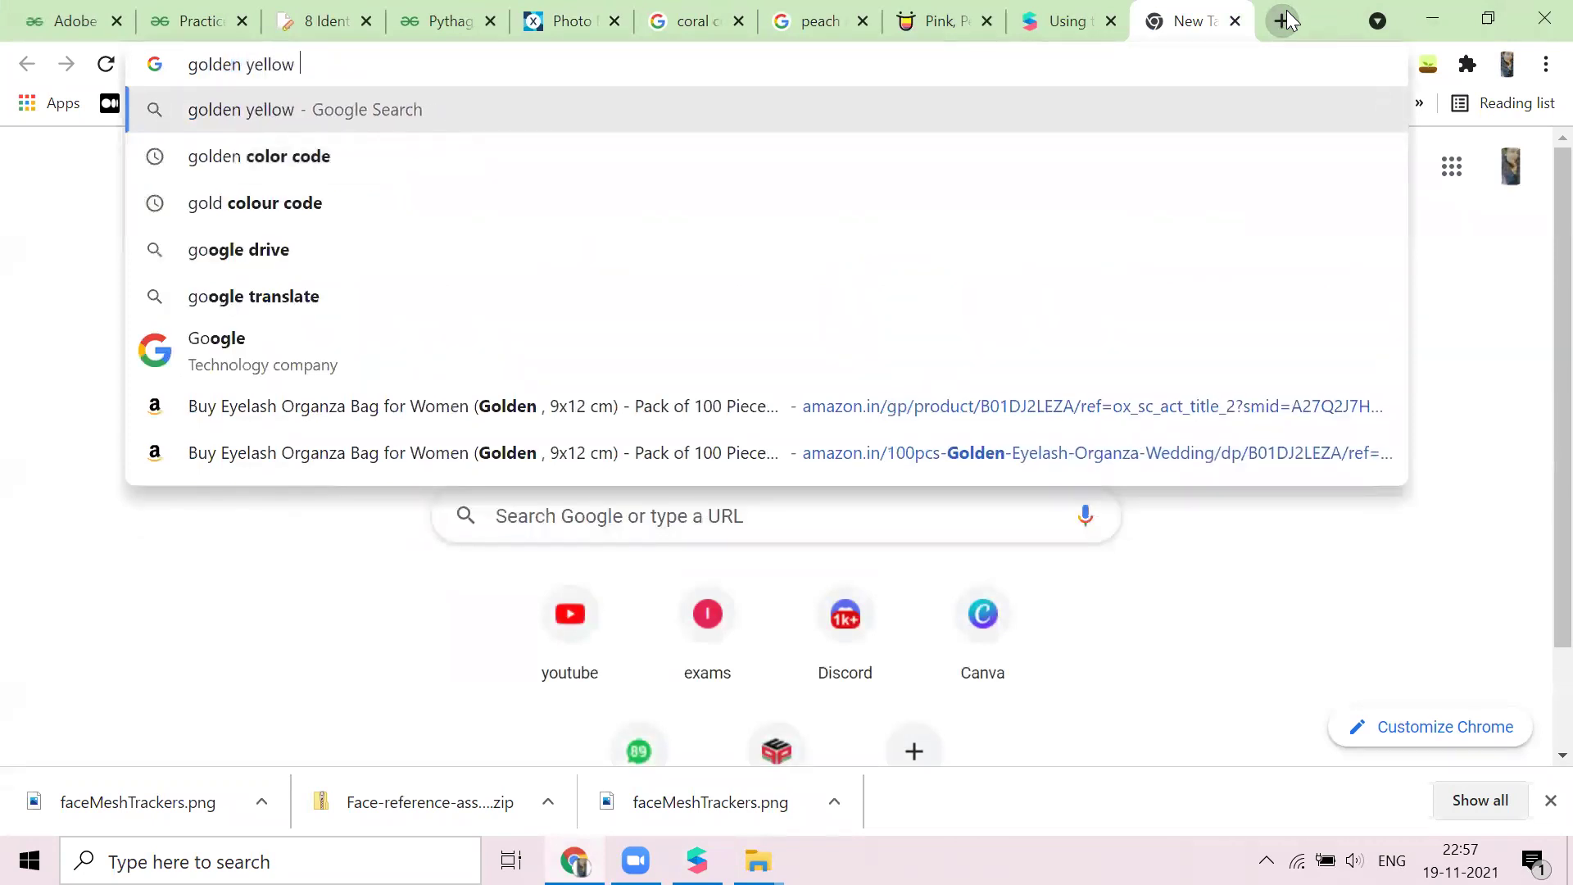
pyautogui.write('colour code')
pyautogui.press('BackSpace')
pyautogui.press('Return')
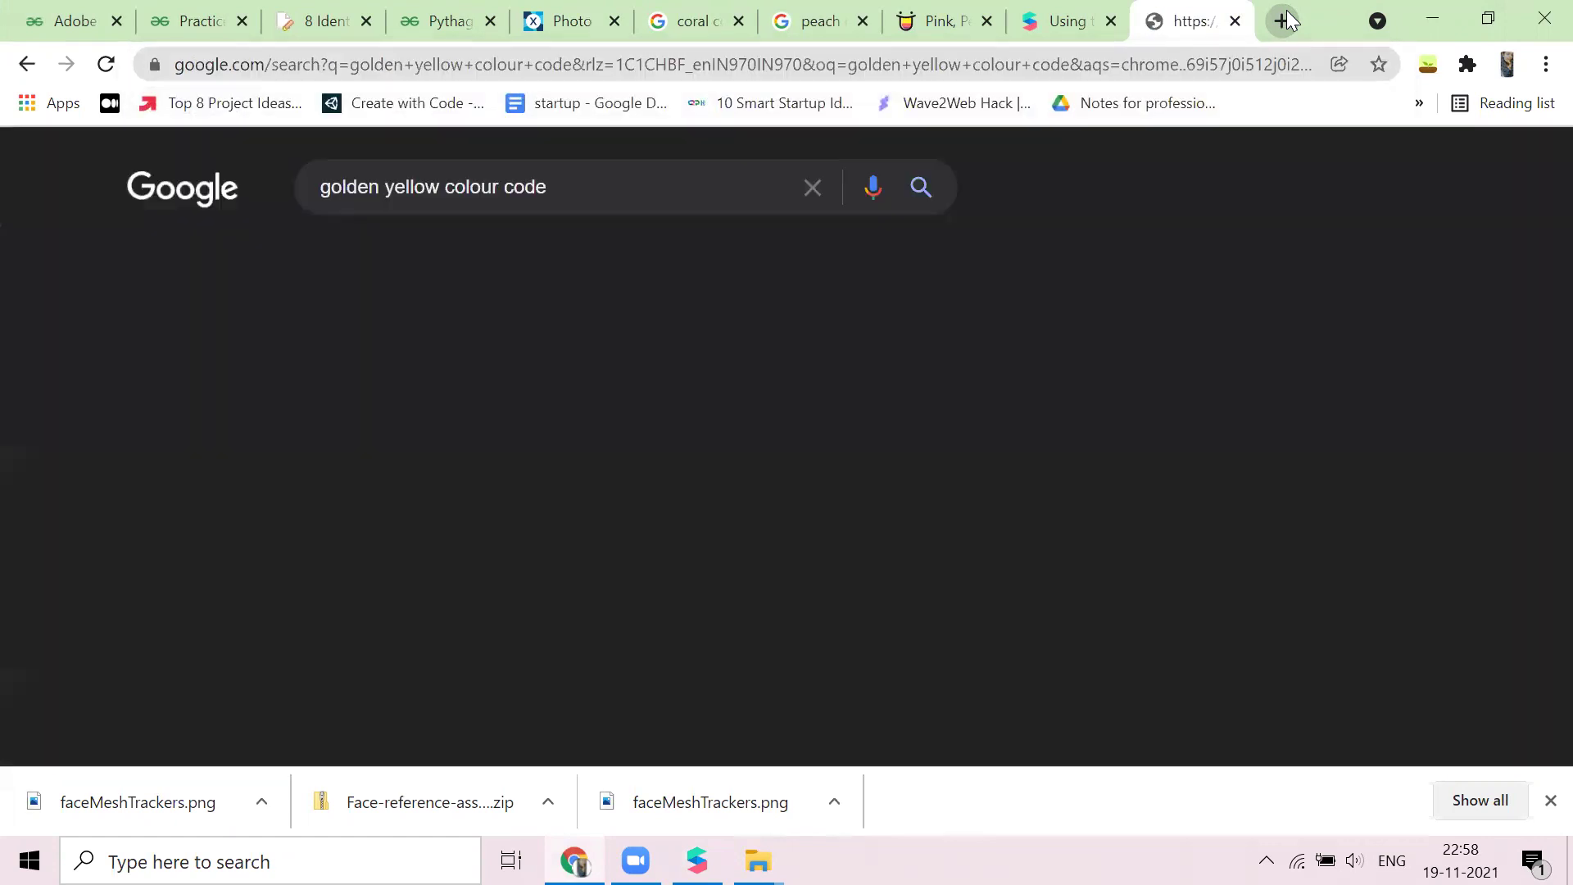
pyautogui.moveTo(422, 482); pyautogui.dragTo(456, 482)
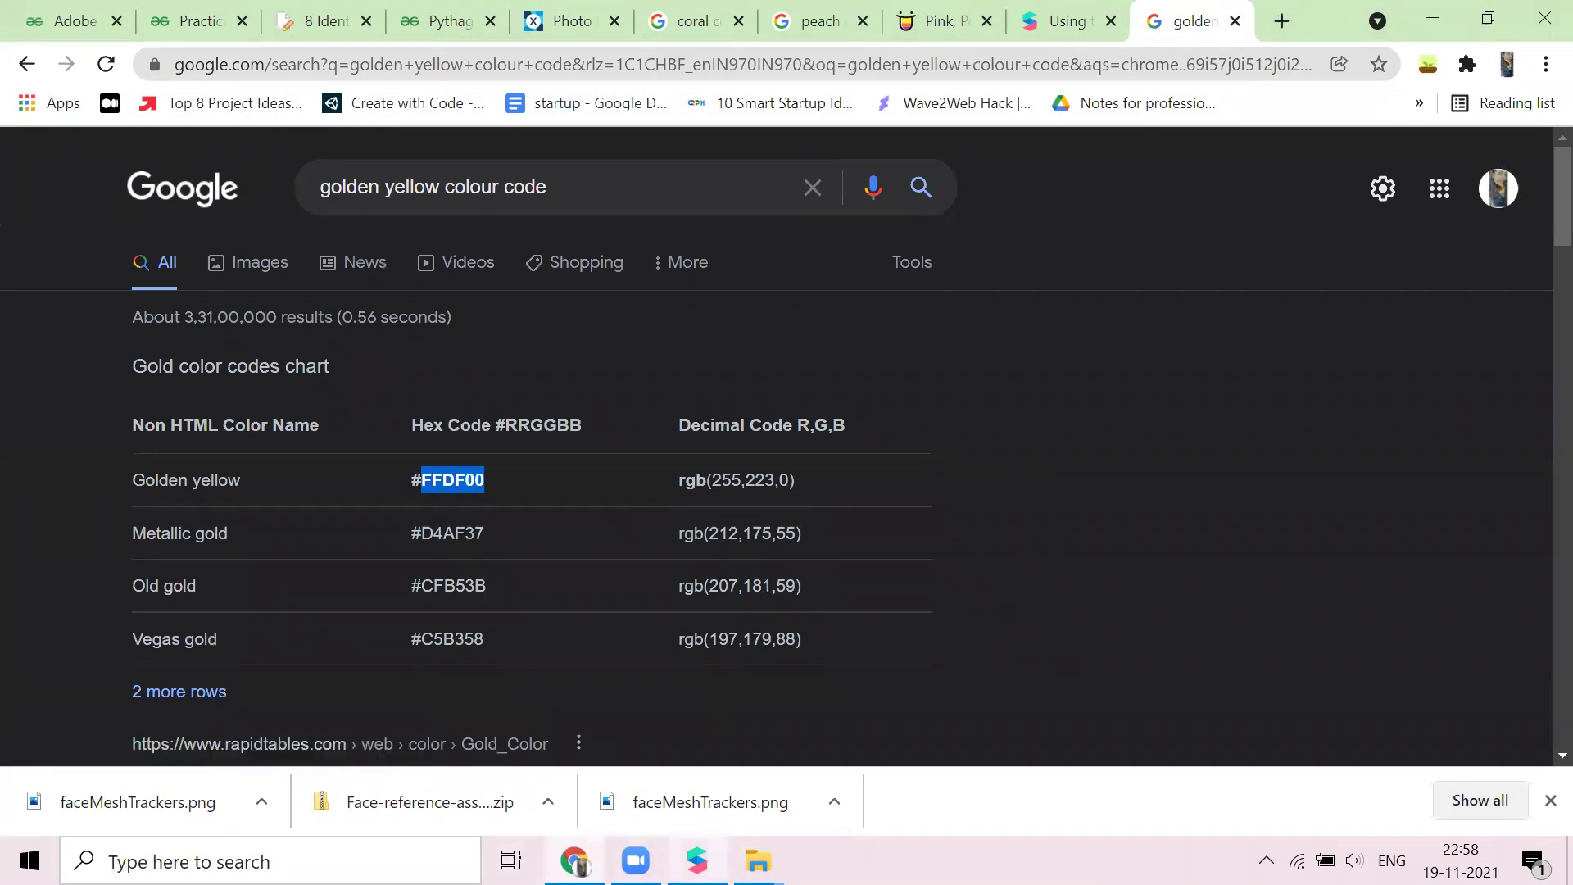
# Switch back to Spark AR Studio and set the tint material's diffuse color to #FFDF00 and its opacity to 18%
pyautogui.hotkey('alt', 'Tab')
pyautogui.click(1015, 654)
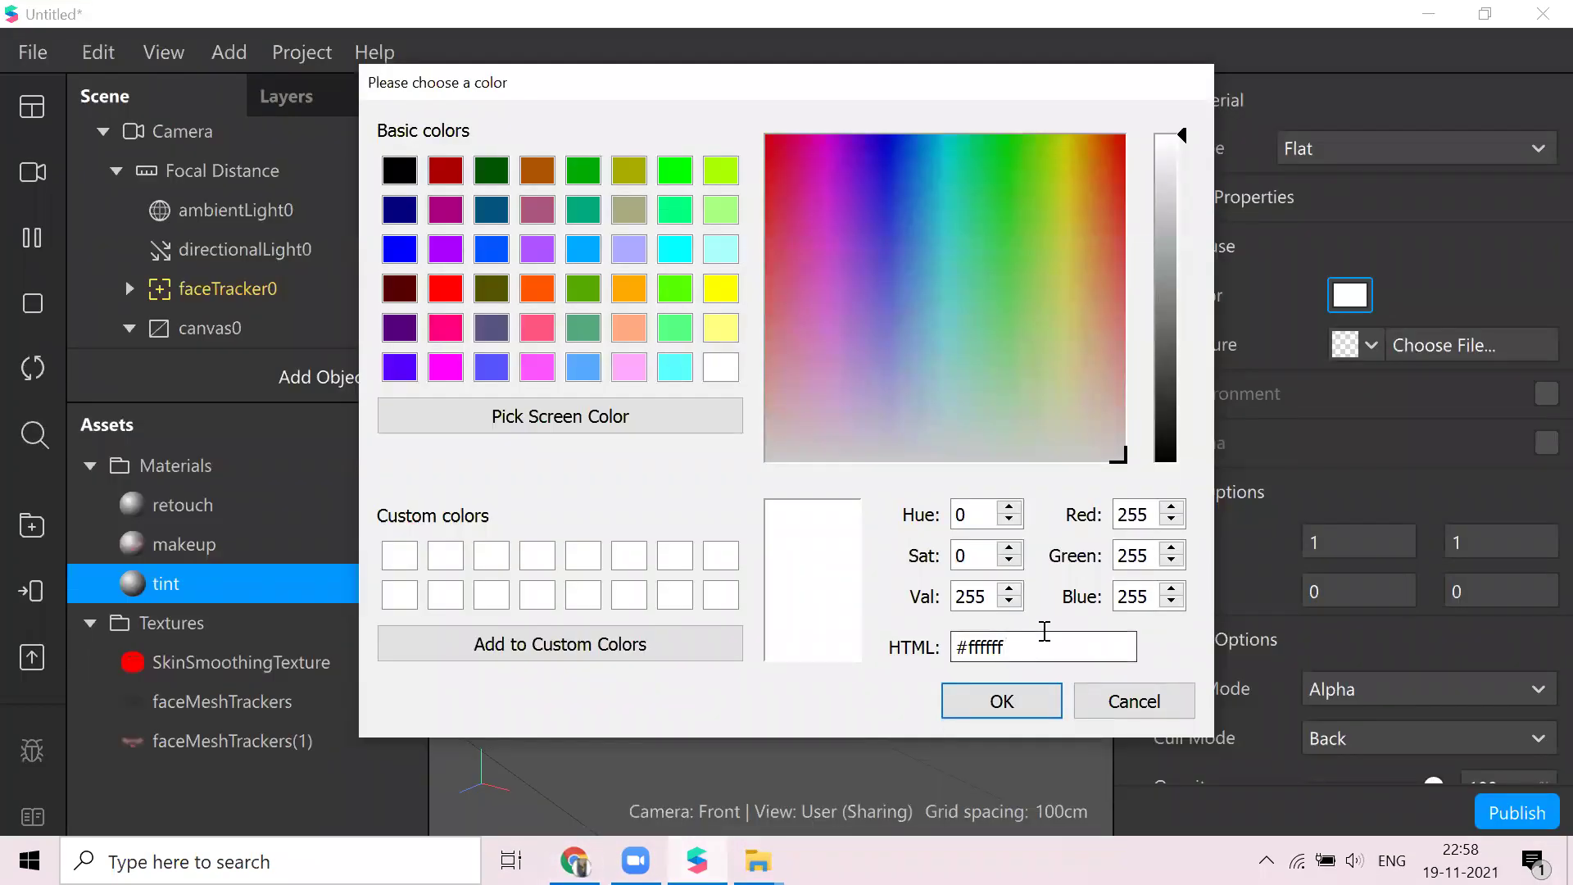
pyautogui.write('FFDF00')
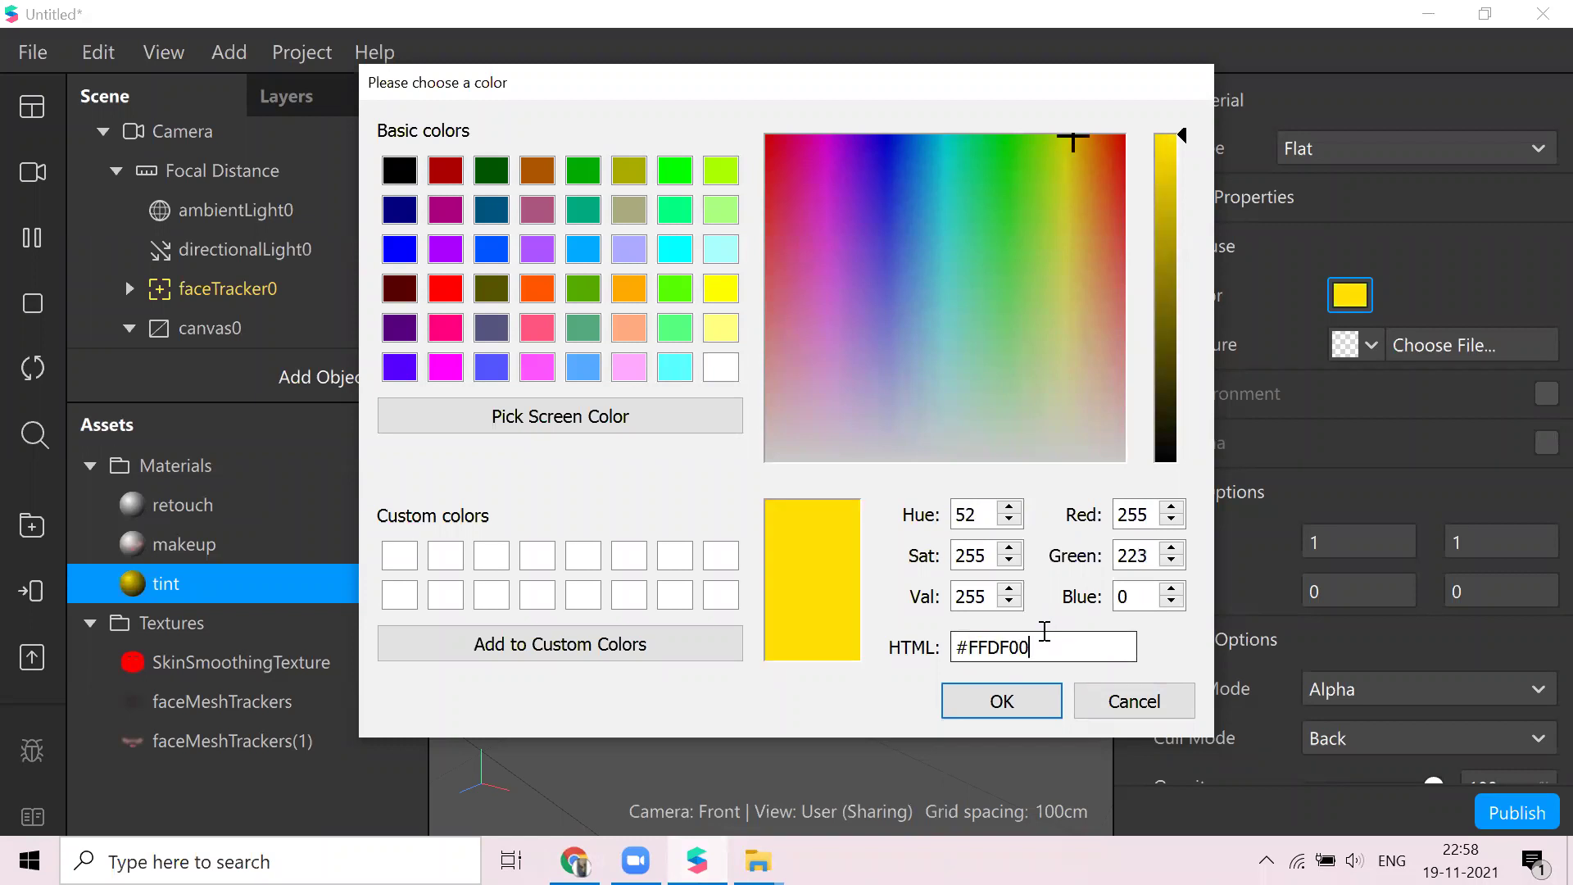
pyautogui.click(983, 705)
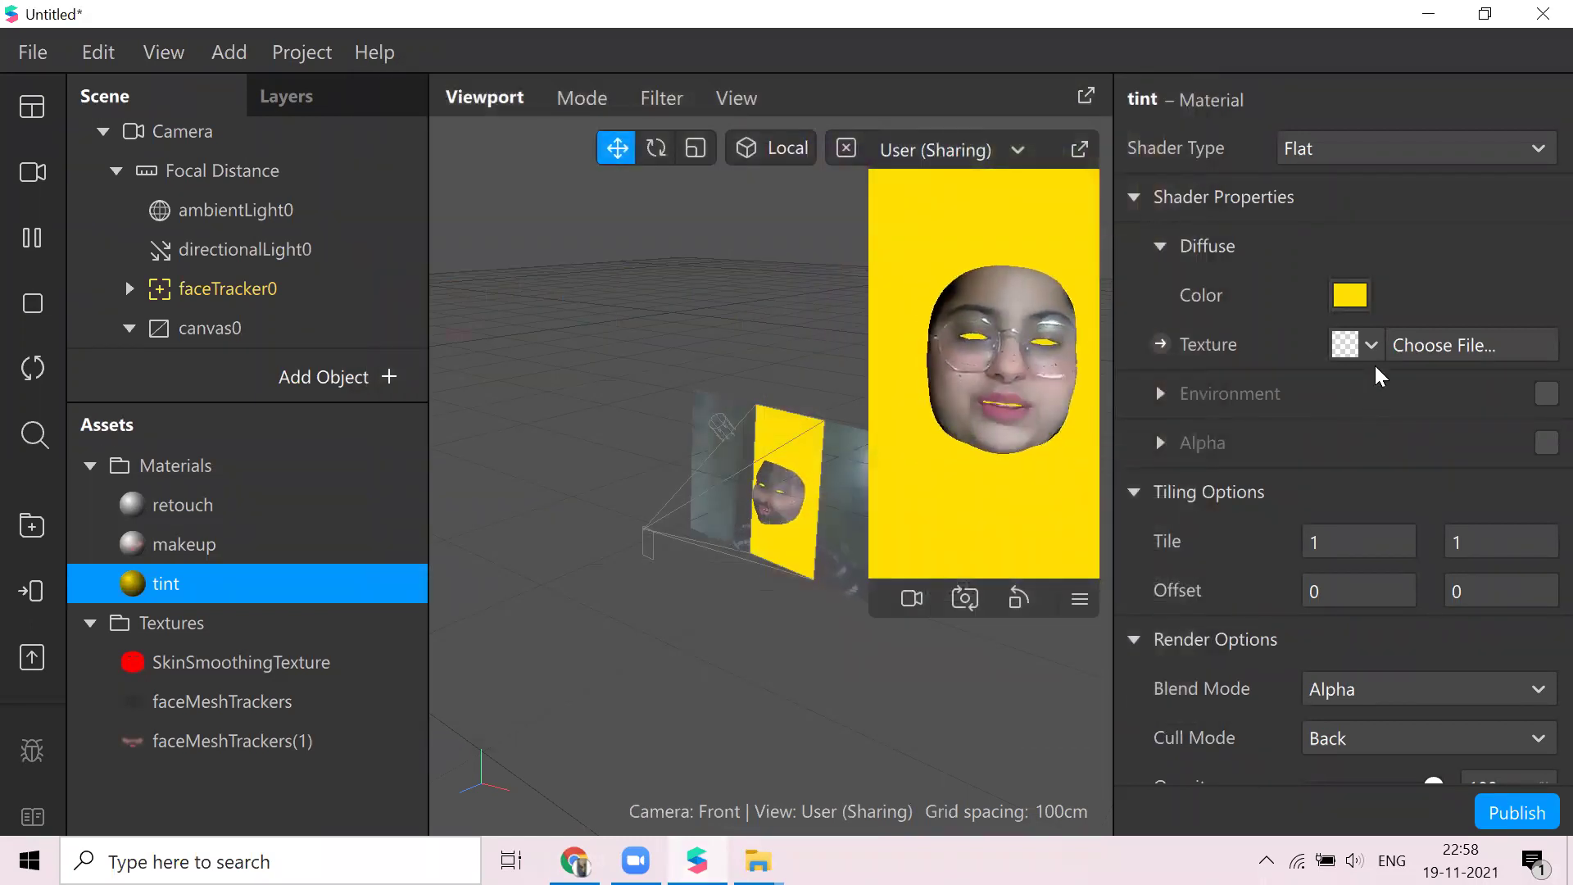
pyautogui.scroll(-3, 1358, 484)
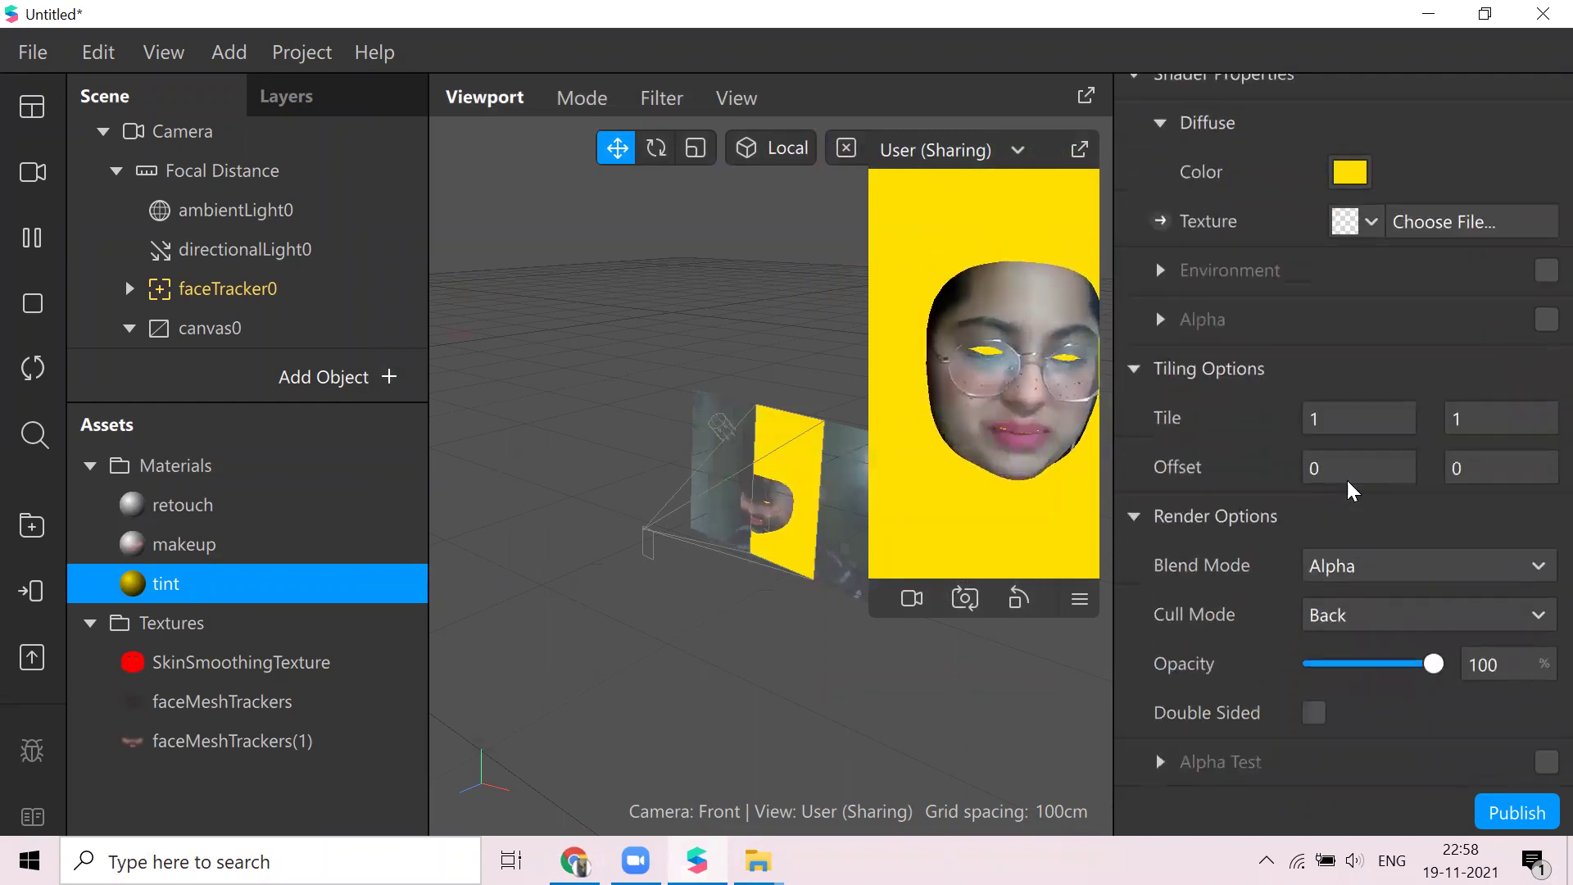
pyautogui.moveTo(1434, 573); pyautogui.dragTo(1333, 594)
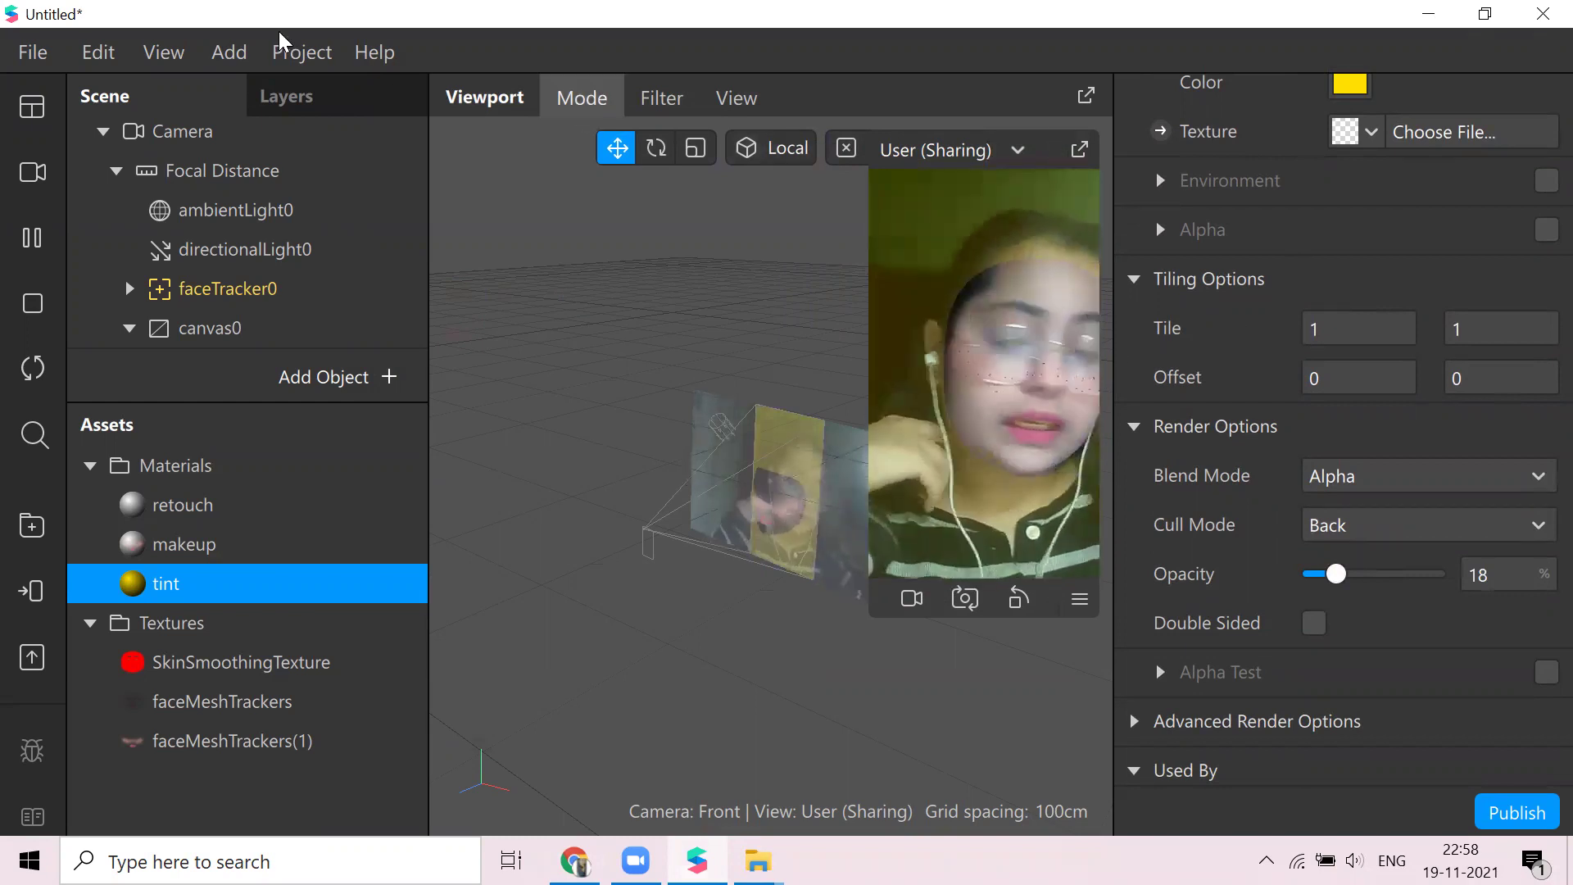
# Select the Camera in the scene and add a texture extraction to it
pyautogui.scroll(1, 246, 246)
pyautogui.click(238, 177)
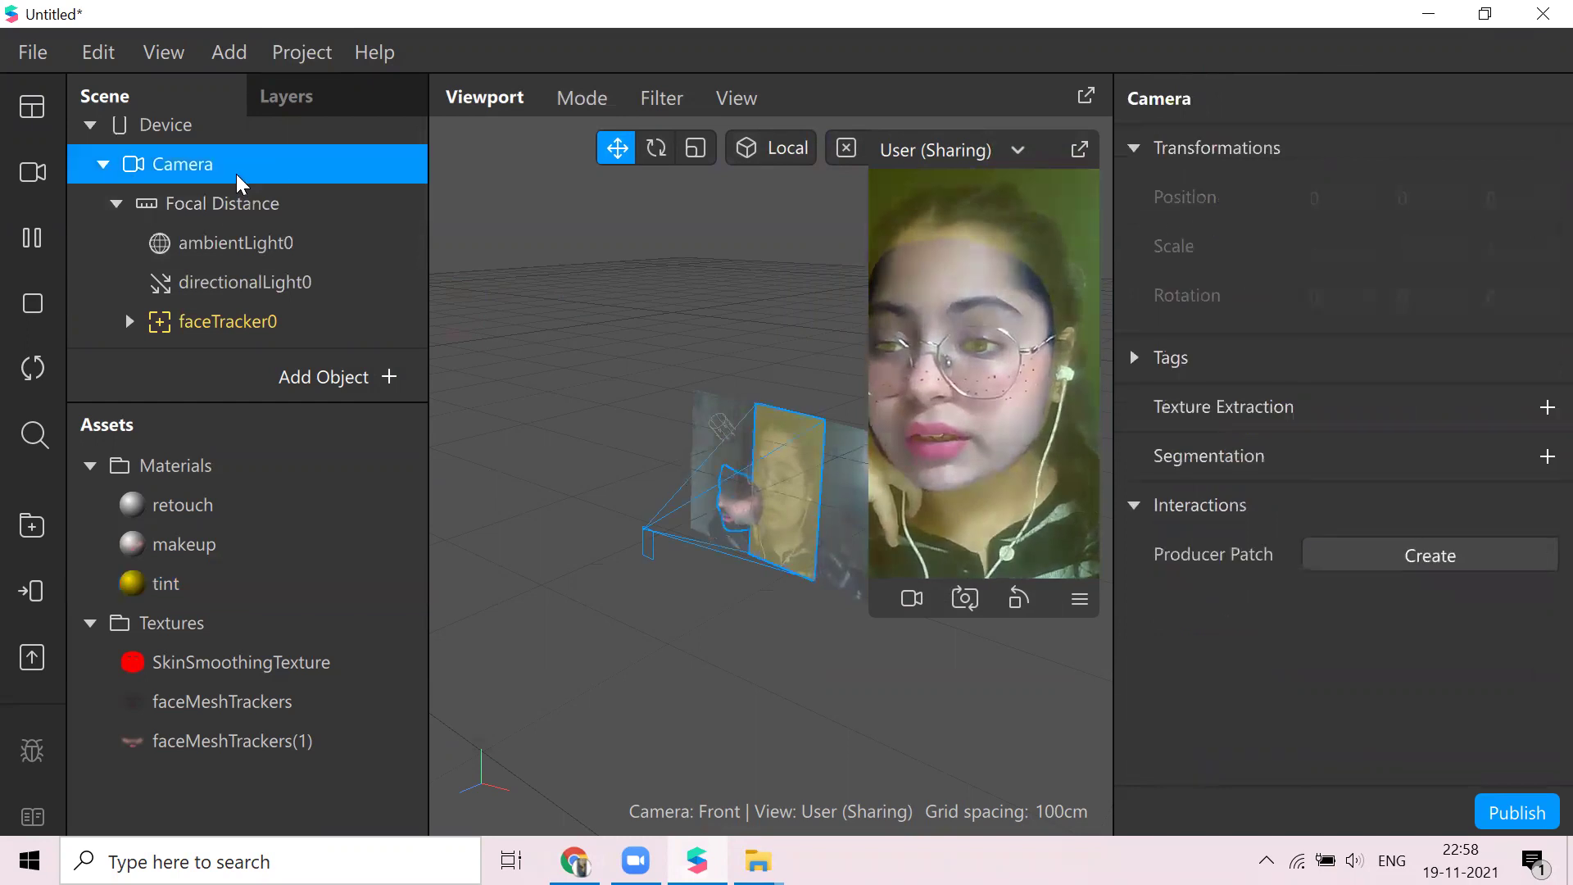
pyautogui.click(1541, 407)
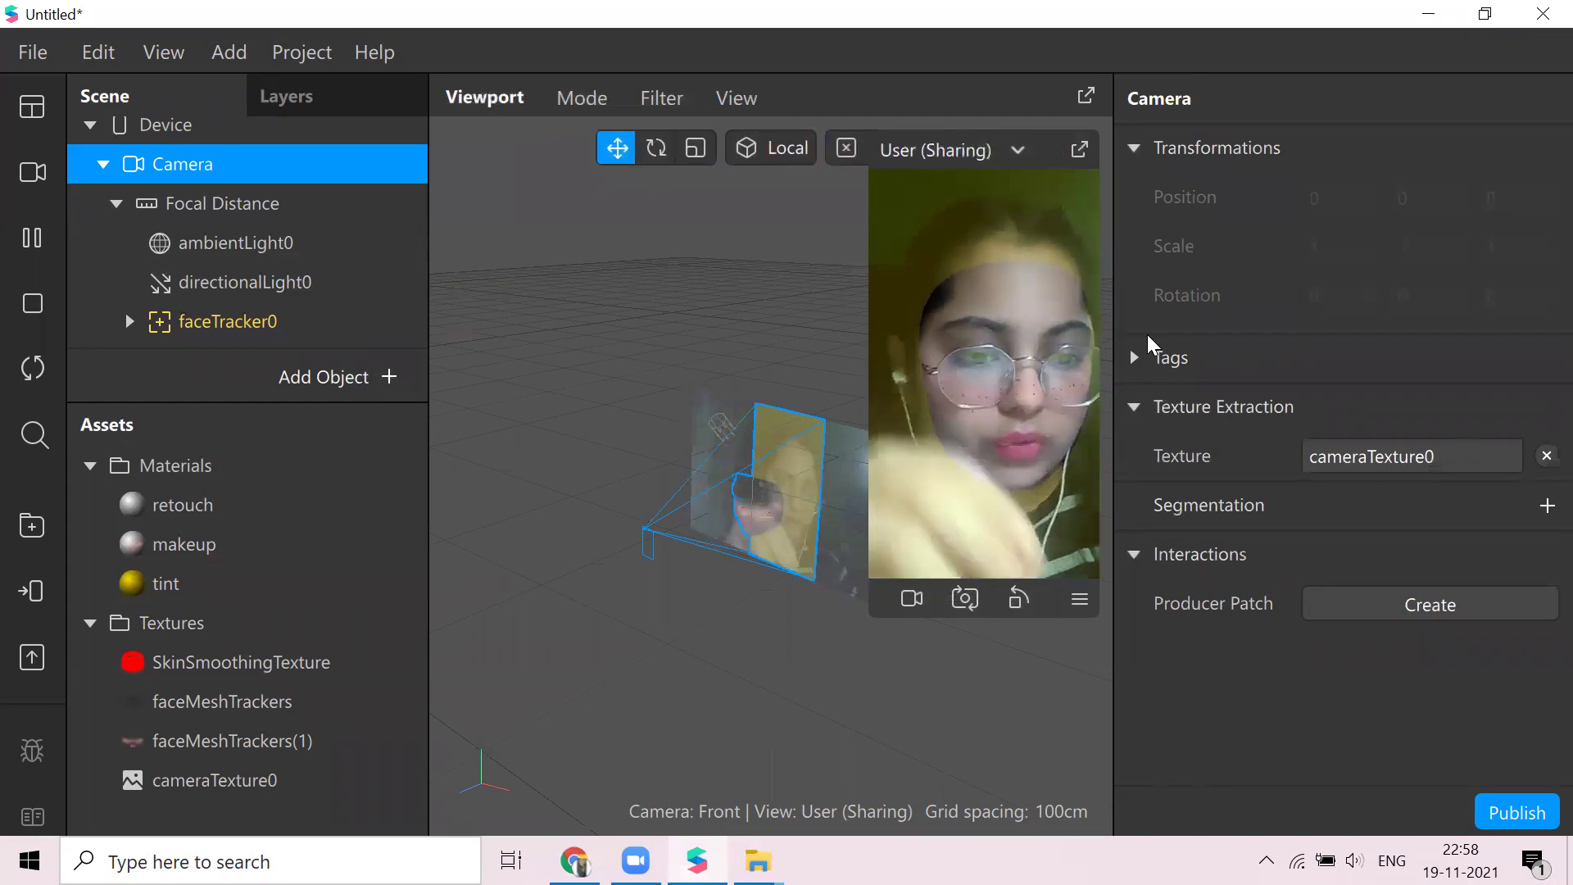
# Assign cameraTexture0 as the diffuse texture of the tint material
pyautogui.click(141, 597)
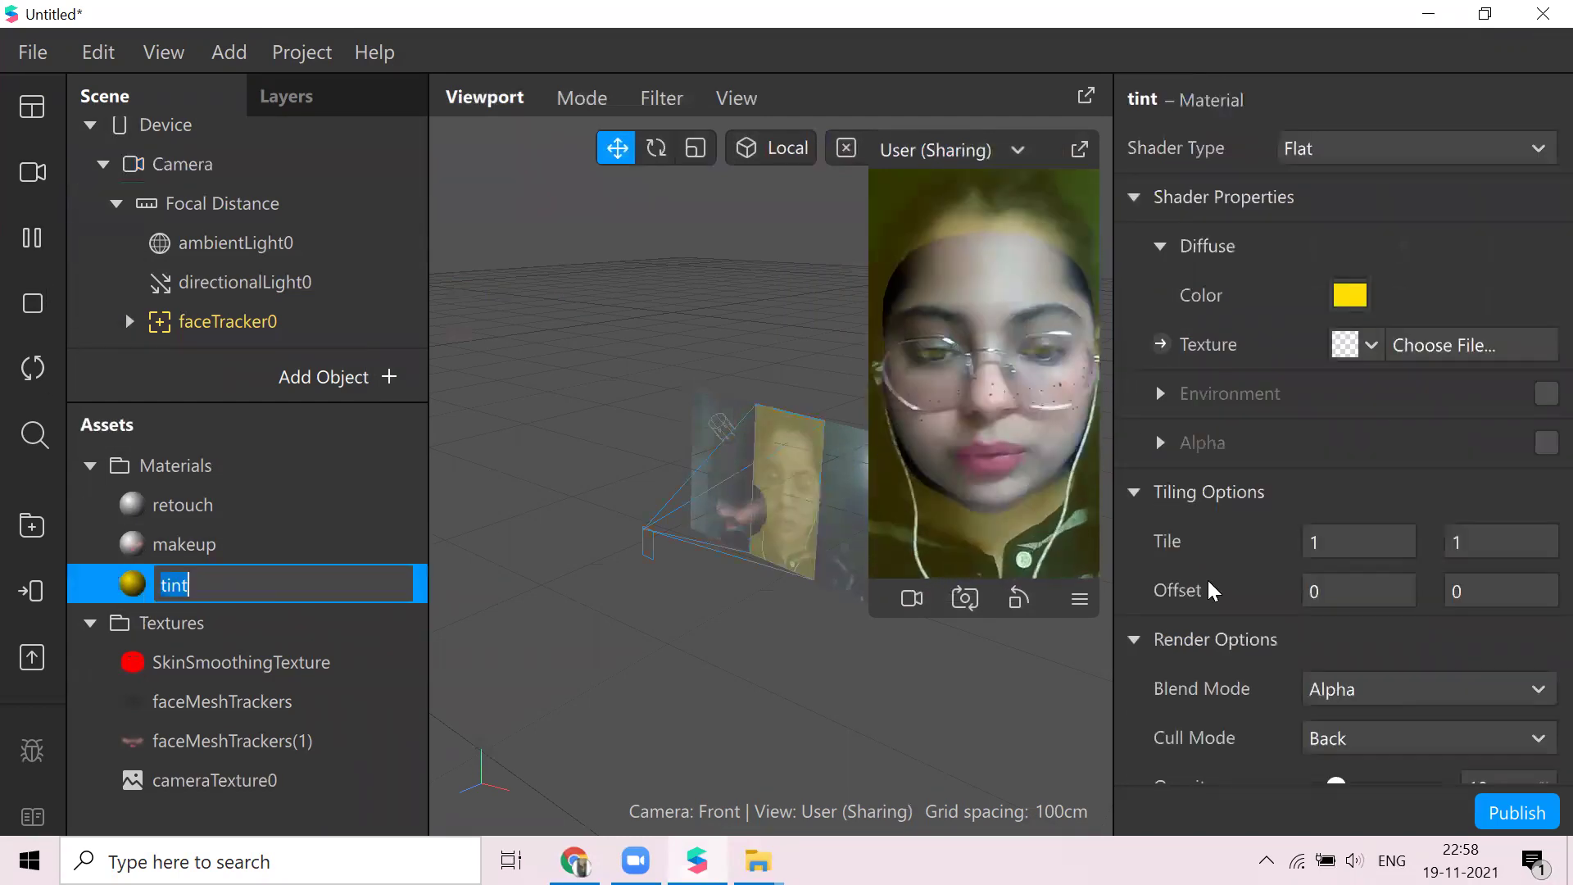
pyautogui.click(1344, 346)
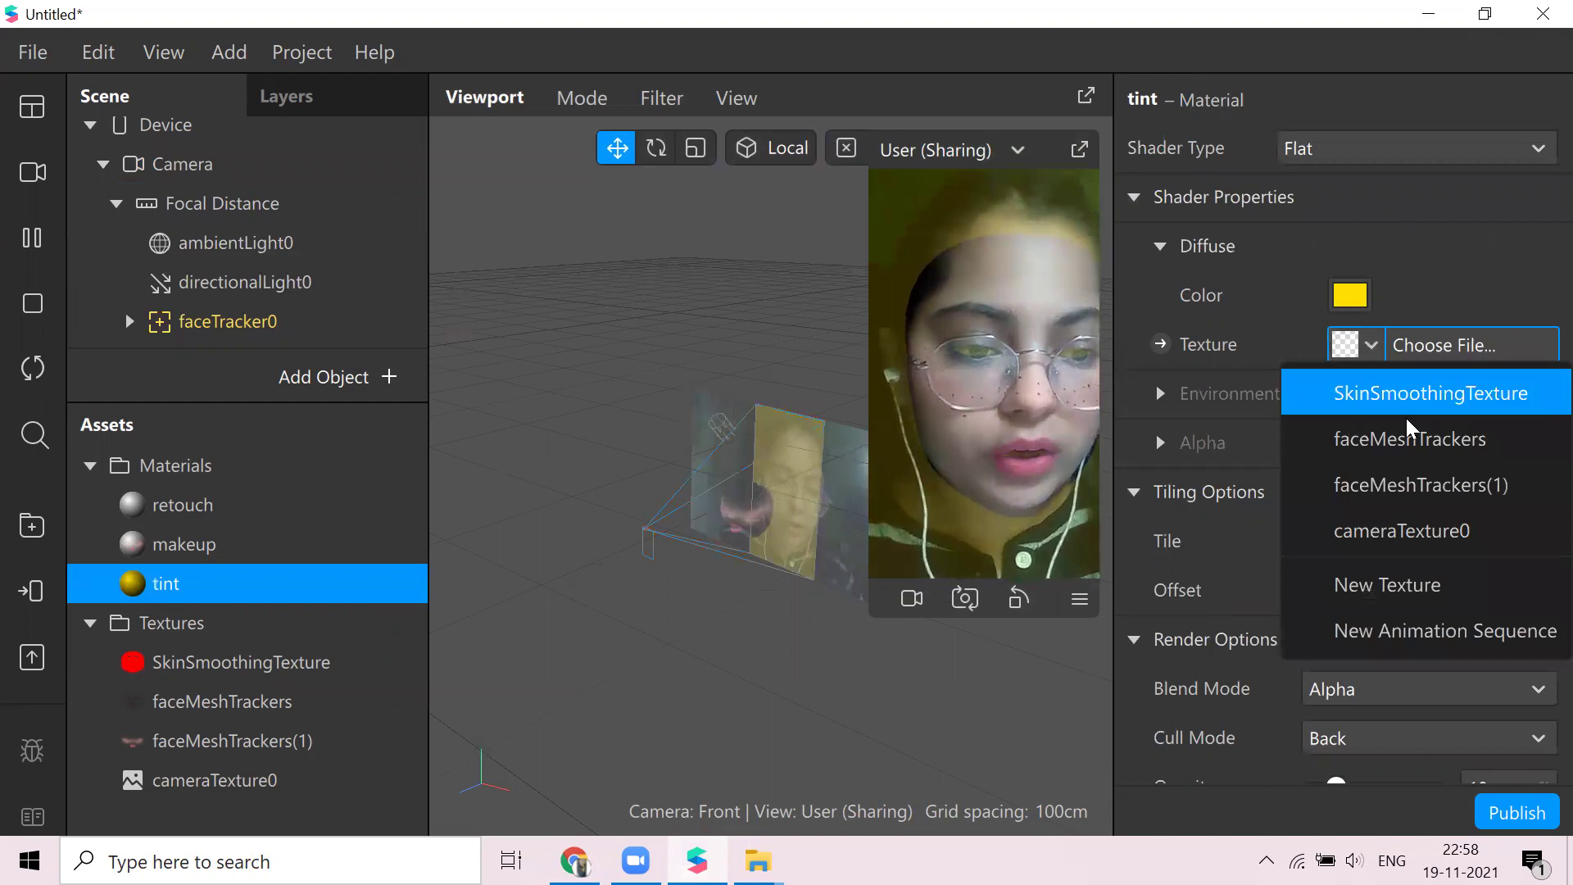
pyautogui.click(1391, 530)
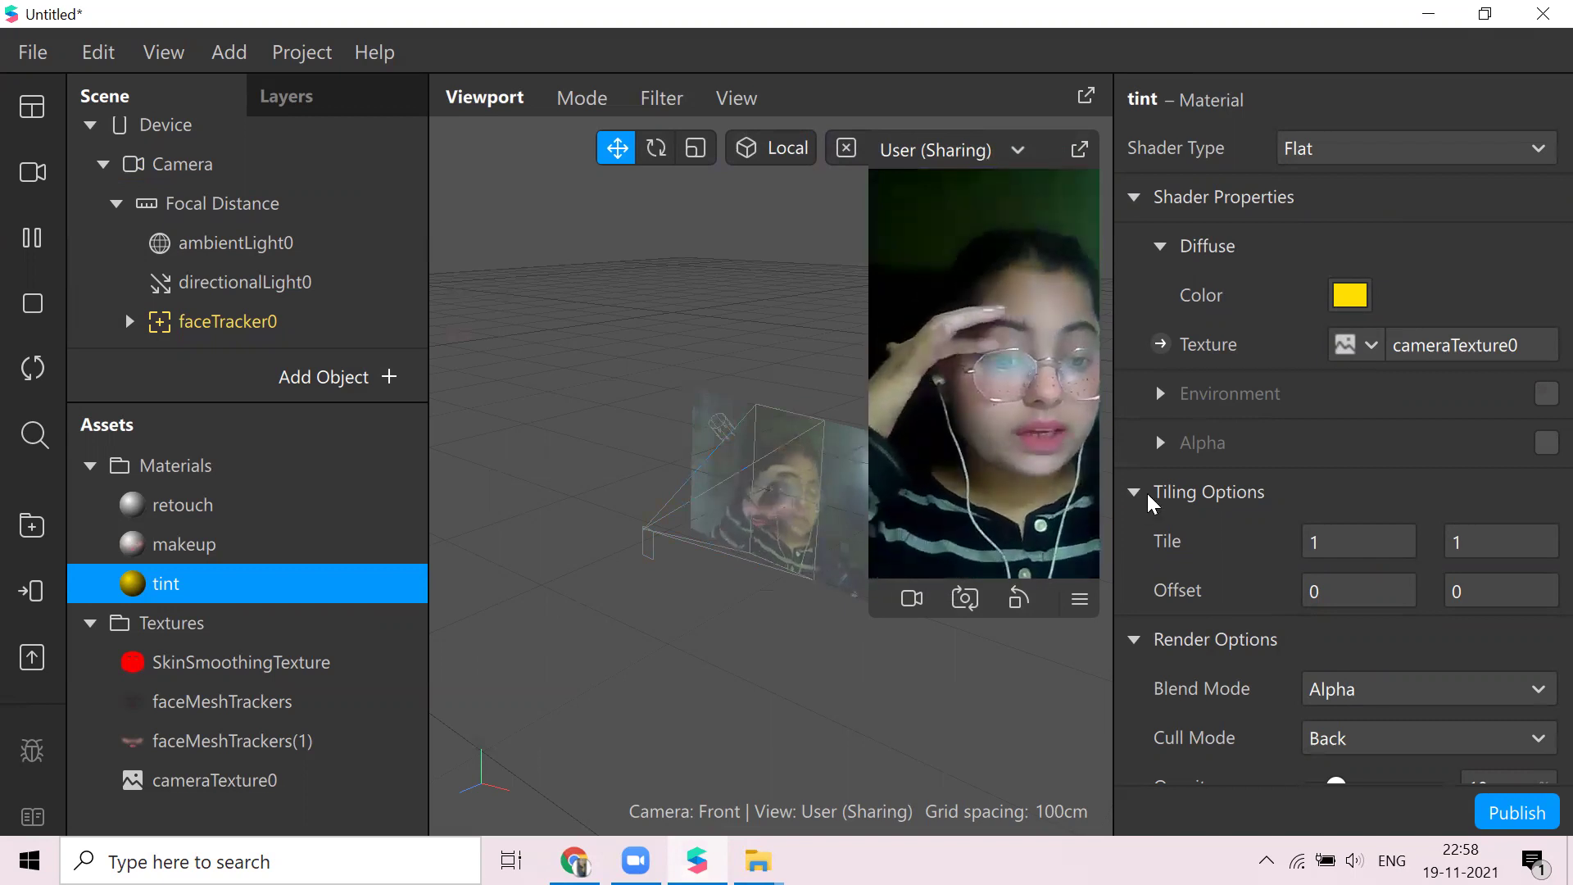
# Turn off the depth test and depth writing in the tint material's advanced render options
pyautogui.scroll(-3, 1154, 483)
pyautogui.click(1136, 661)
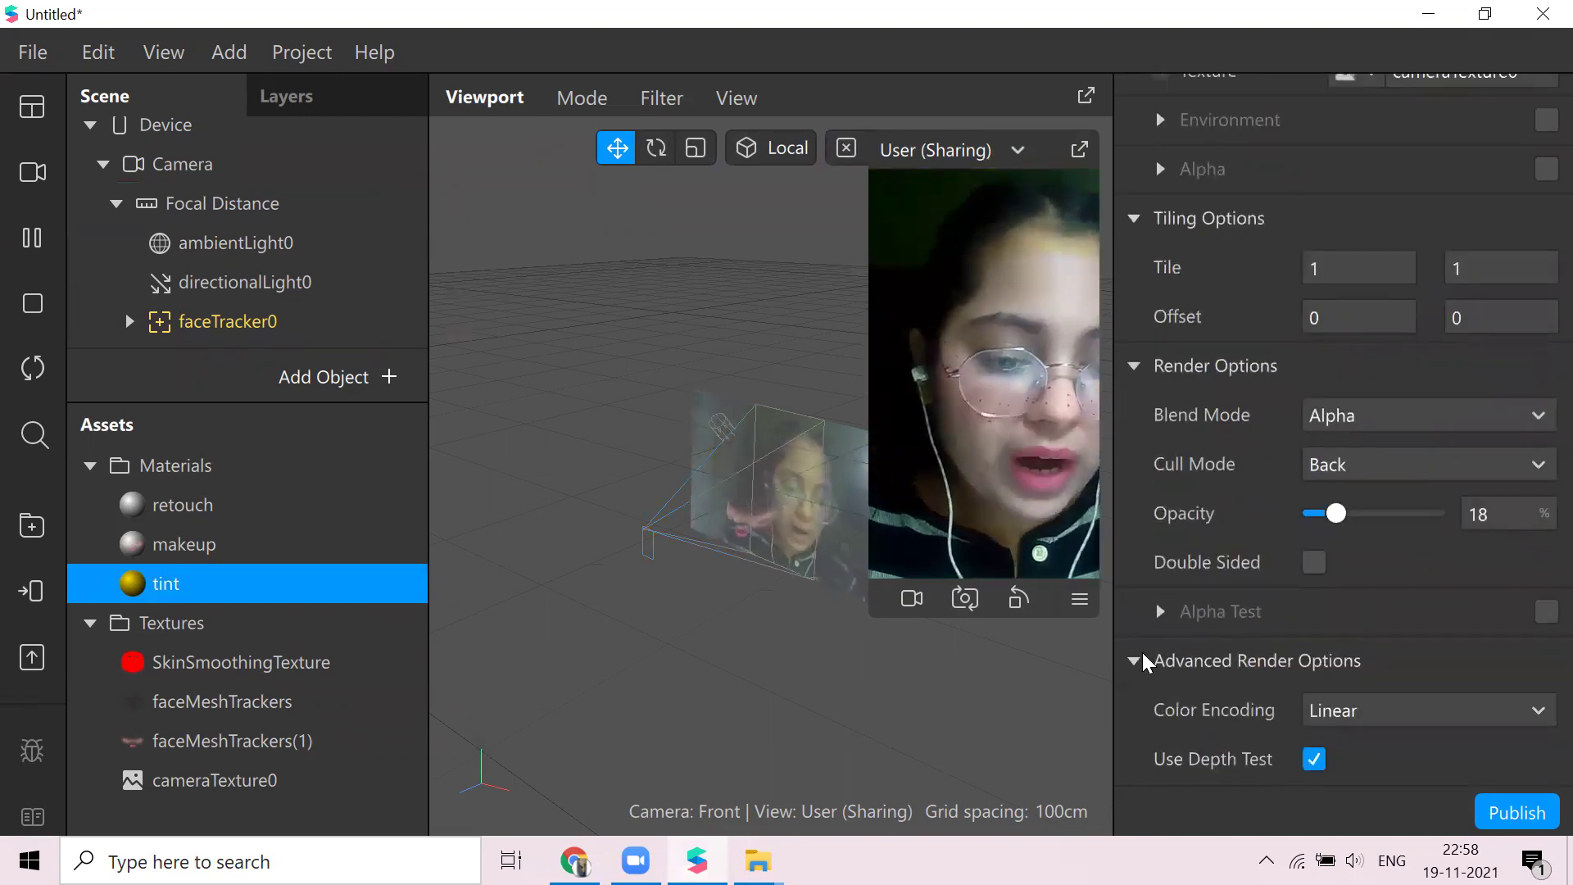
pyautogui.scroll(-3, 1299, 565)
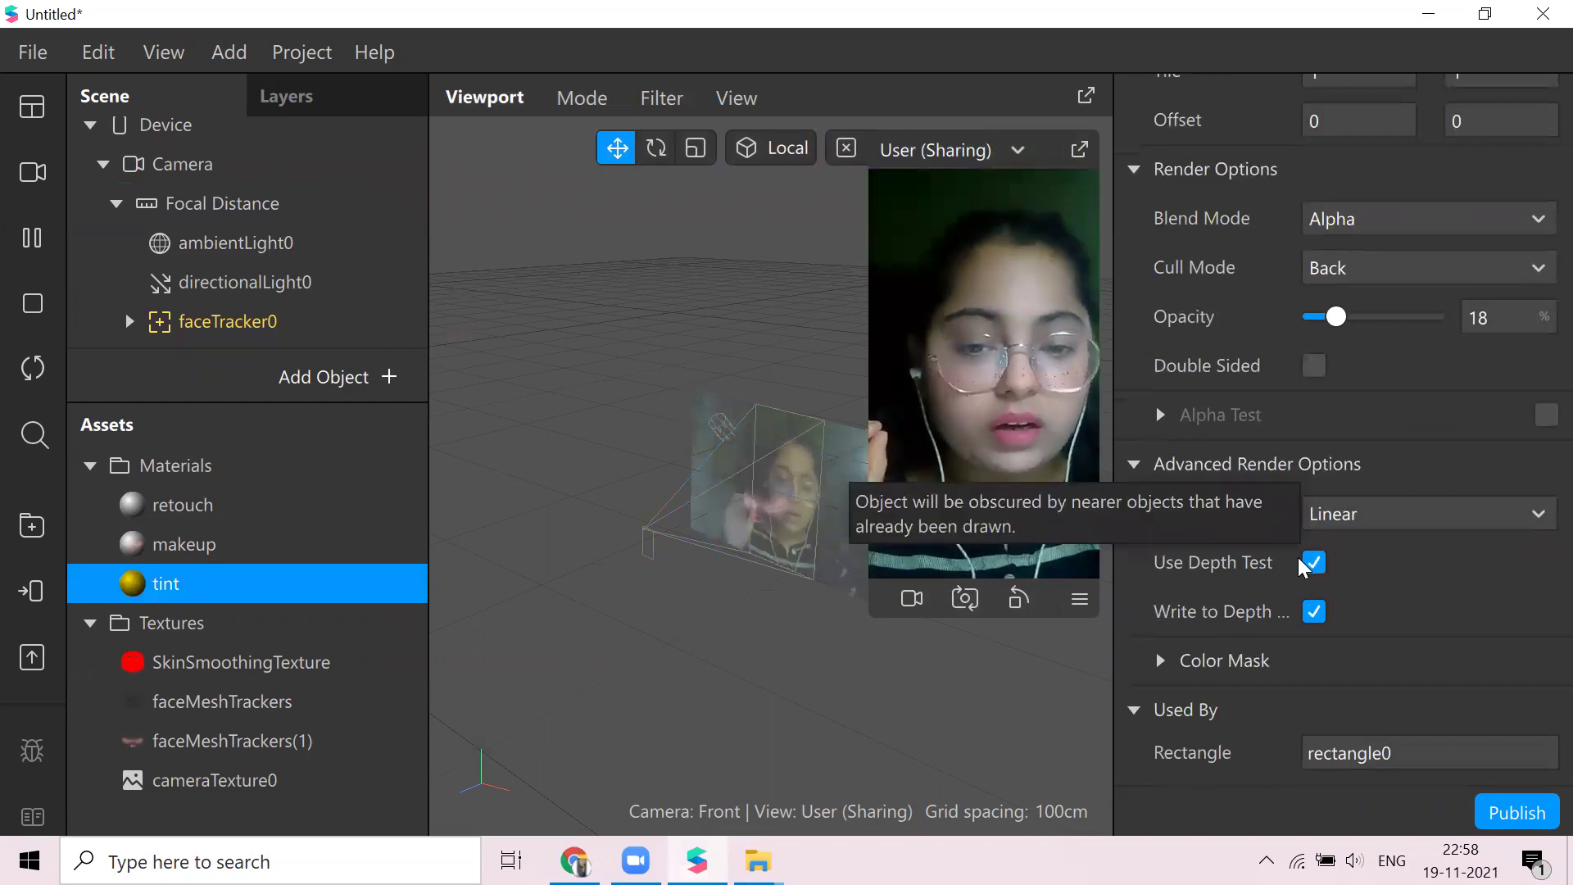
pyautogui.click(1313, 564)
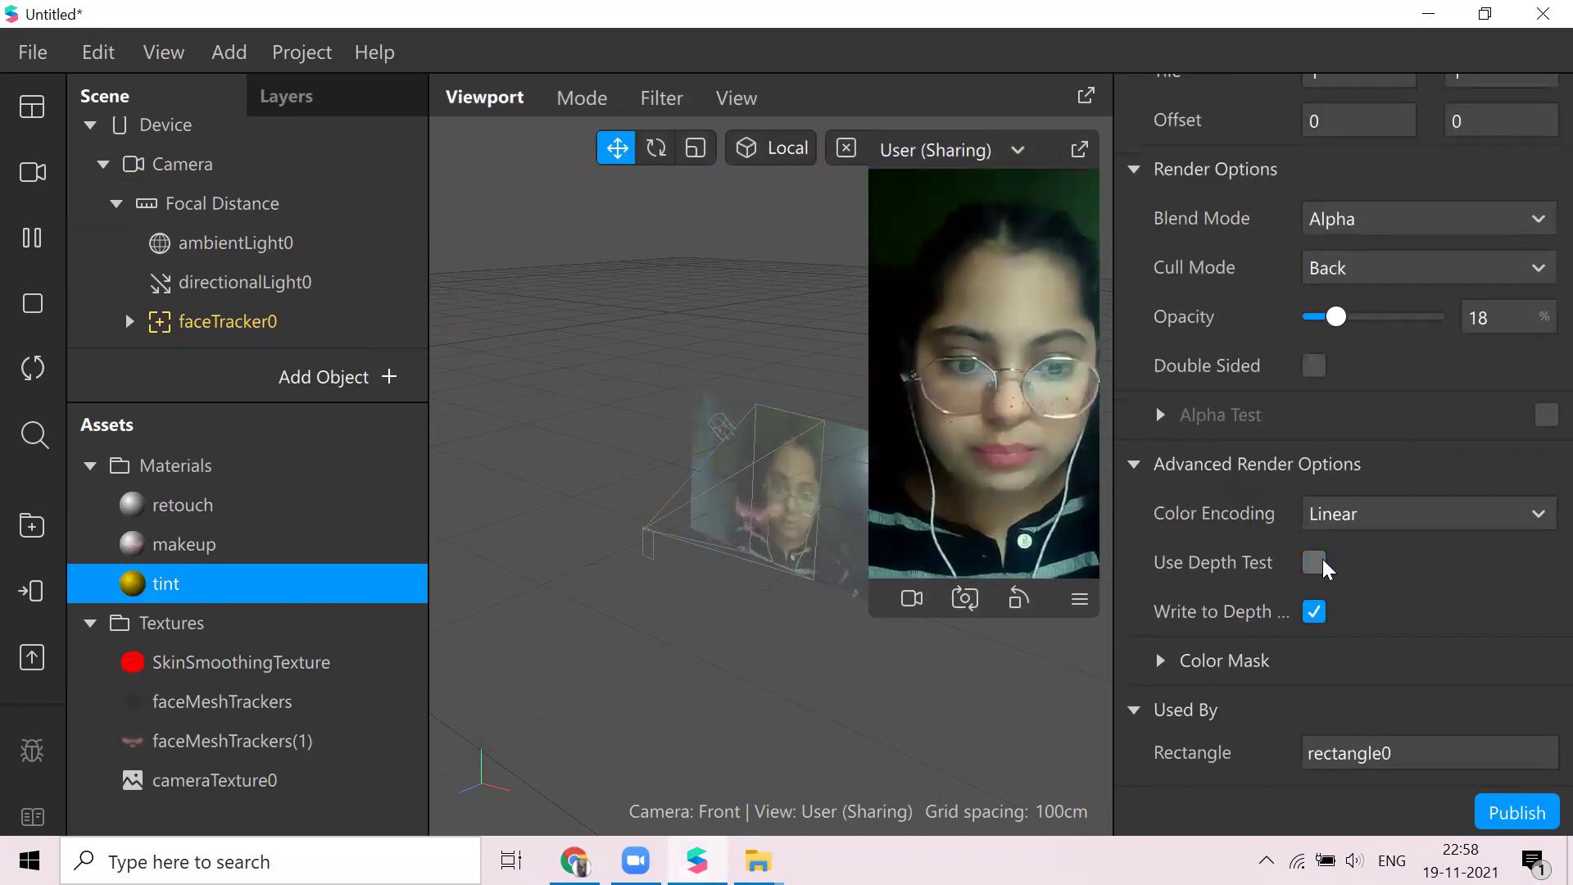
pyautogui.click(1316, 614)
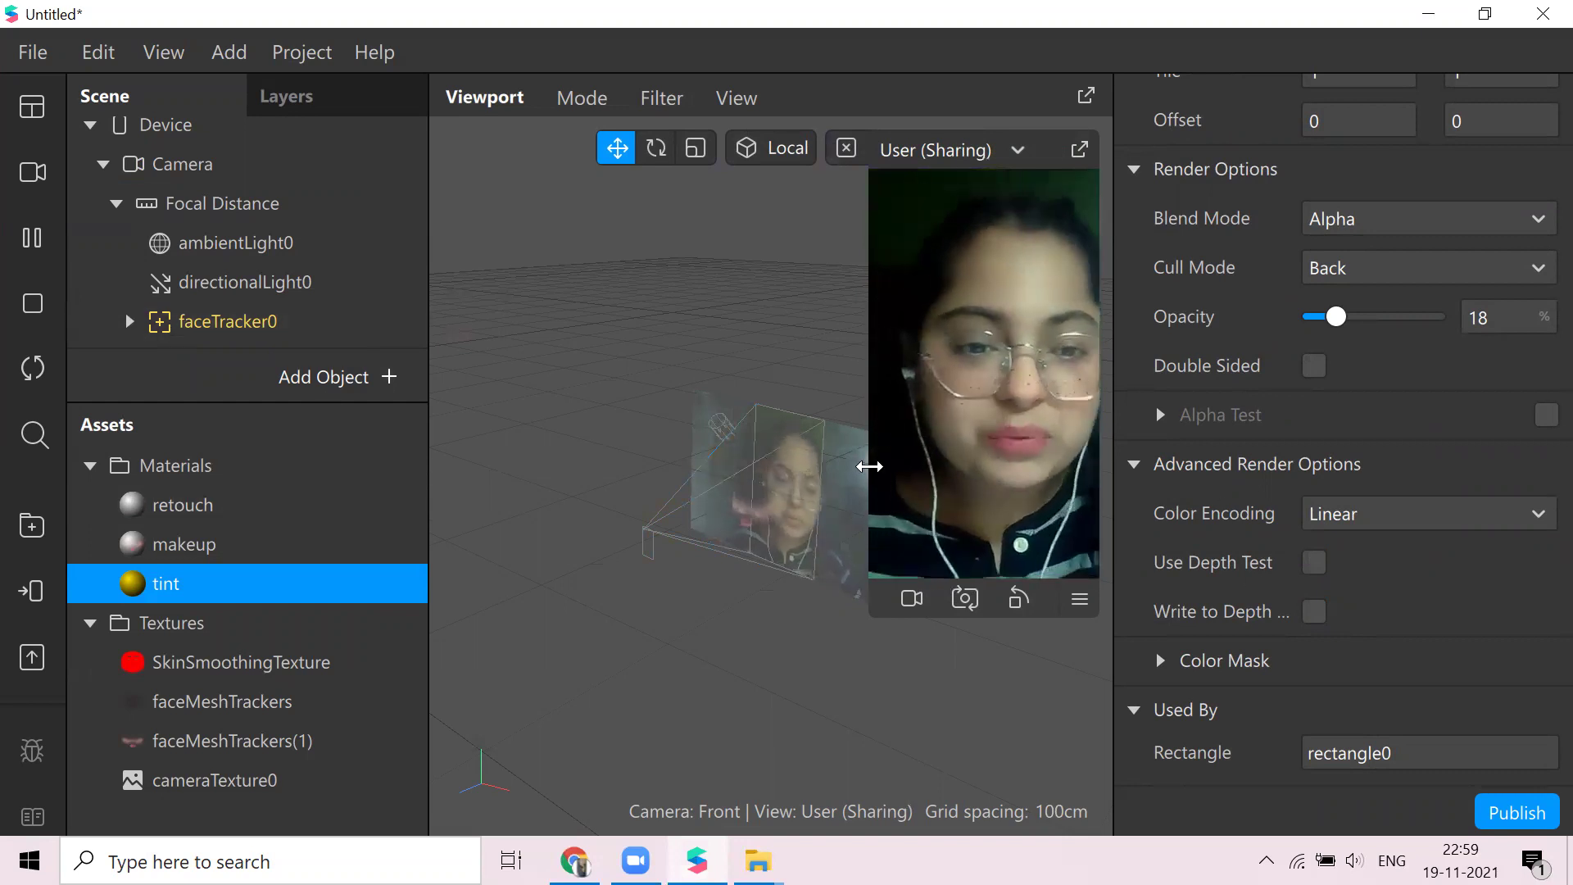
# Raise the tint material's opacity slightly
pyautogui.scroll(5, 1410, 368)
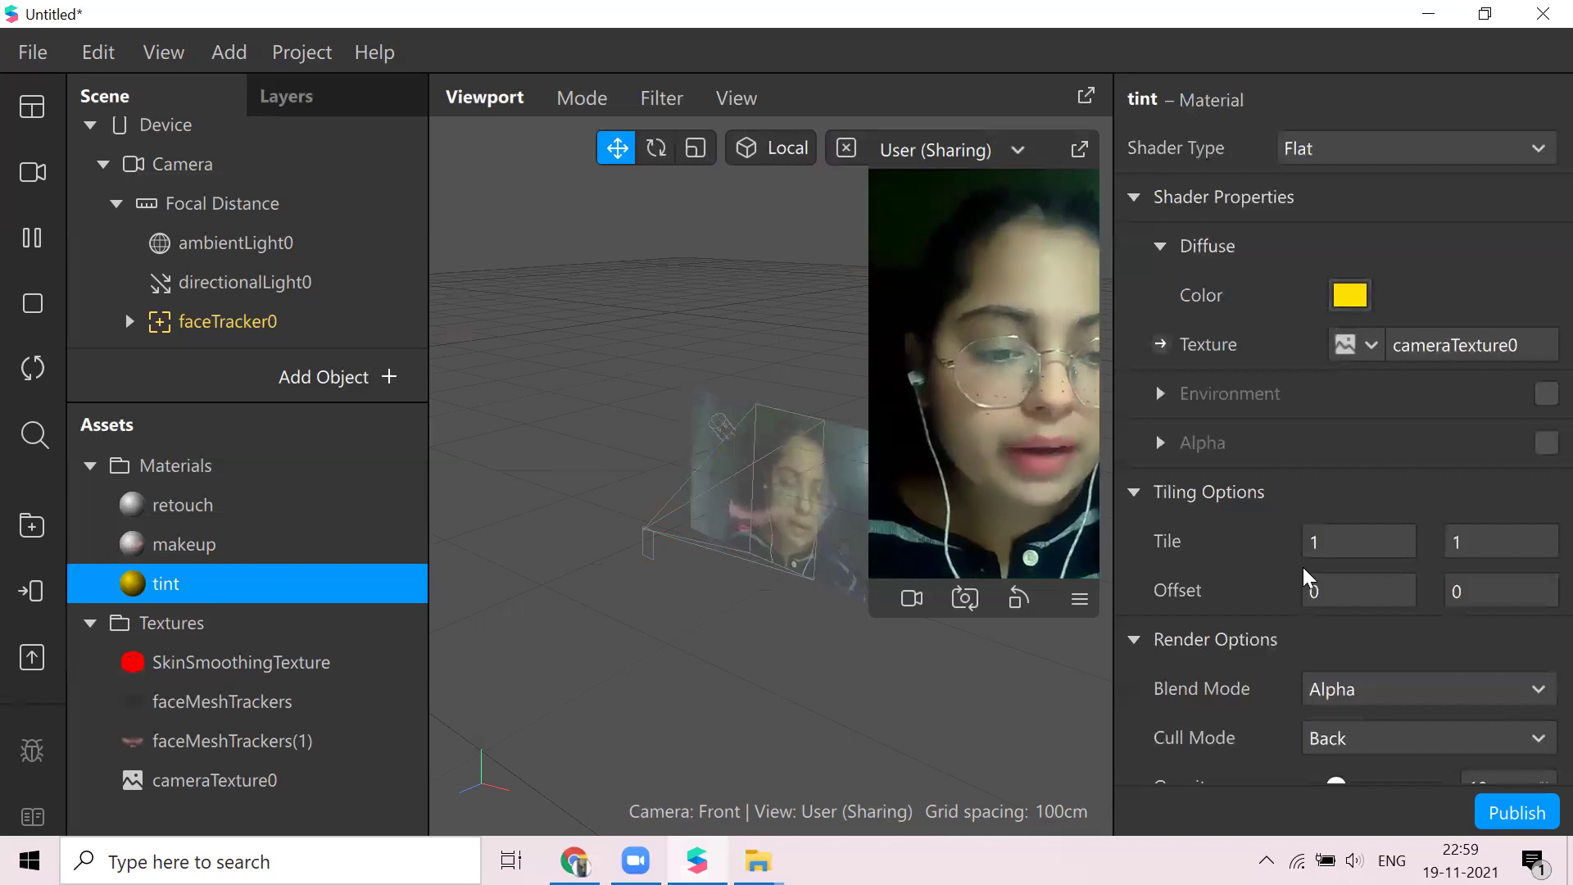
pyautogui.scroll(-3, 1317, 568)
pyautogui.moveTo(1336, 574)
pyautogui.mouseDown()
pyautogui.moveTo(1370, 573)
pyautogui.moveTo(1340, 575)
pyautogui.mouseUp()
# Set the tint material's diffuse color to the darker golden yellow #f4c620 and its opacity to 33%
pyautogui.scroll(3, 1328, 481)
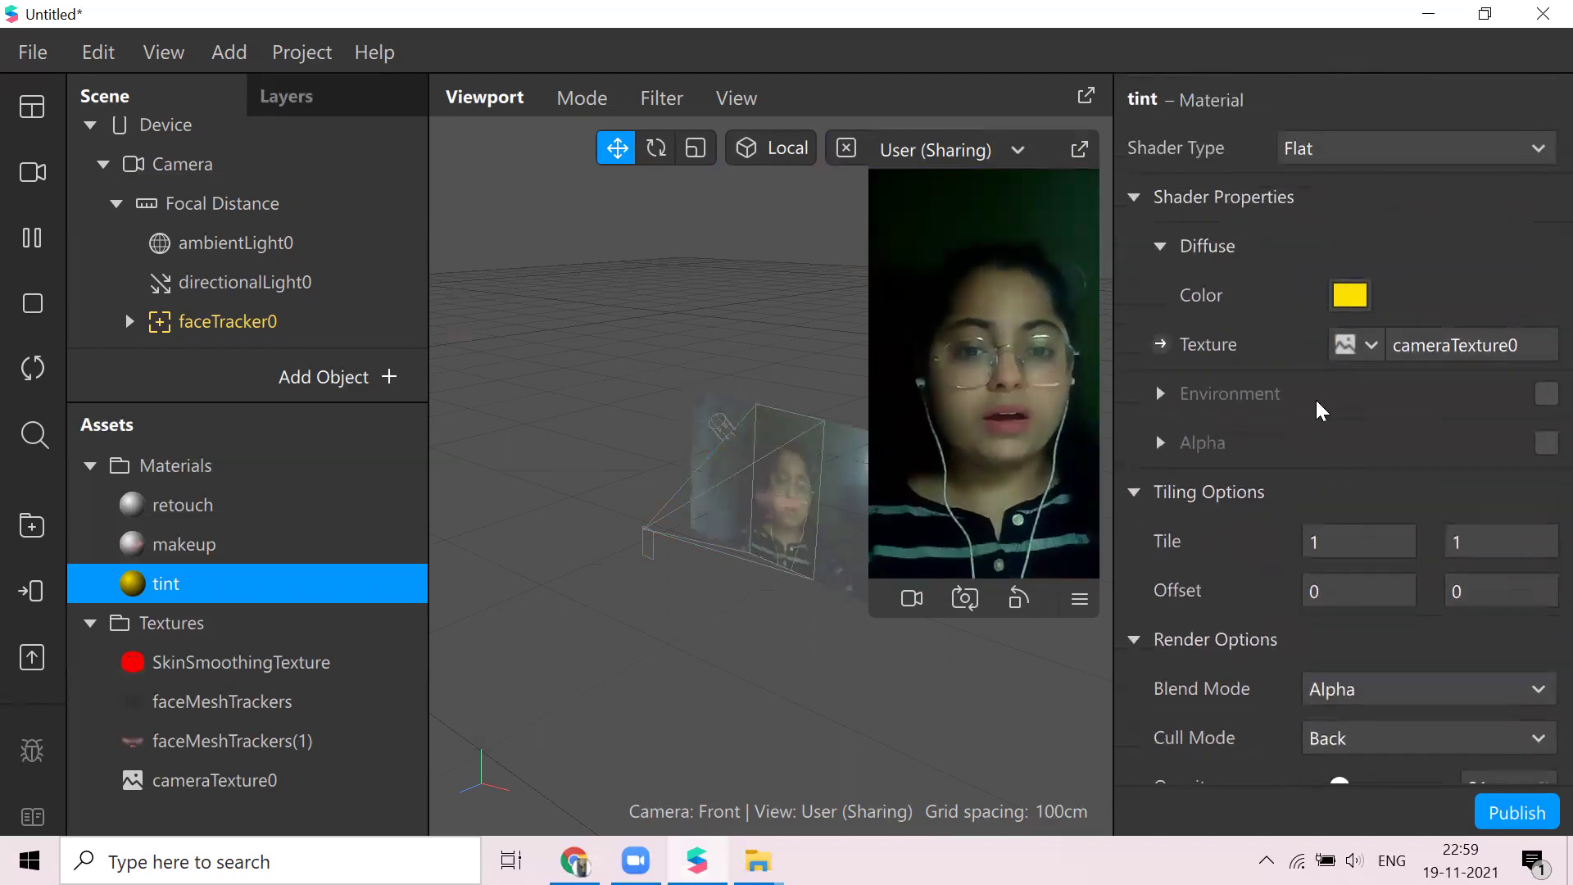
pyautogui.click(1351, 295)
pyautogui.moveTo(1072, 136); pyautogui.dragTo(1077, 178)
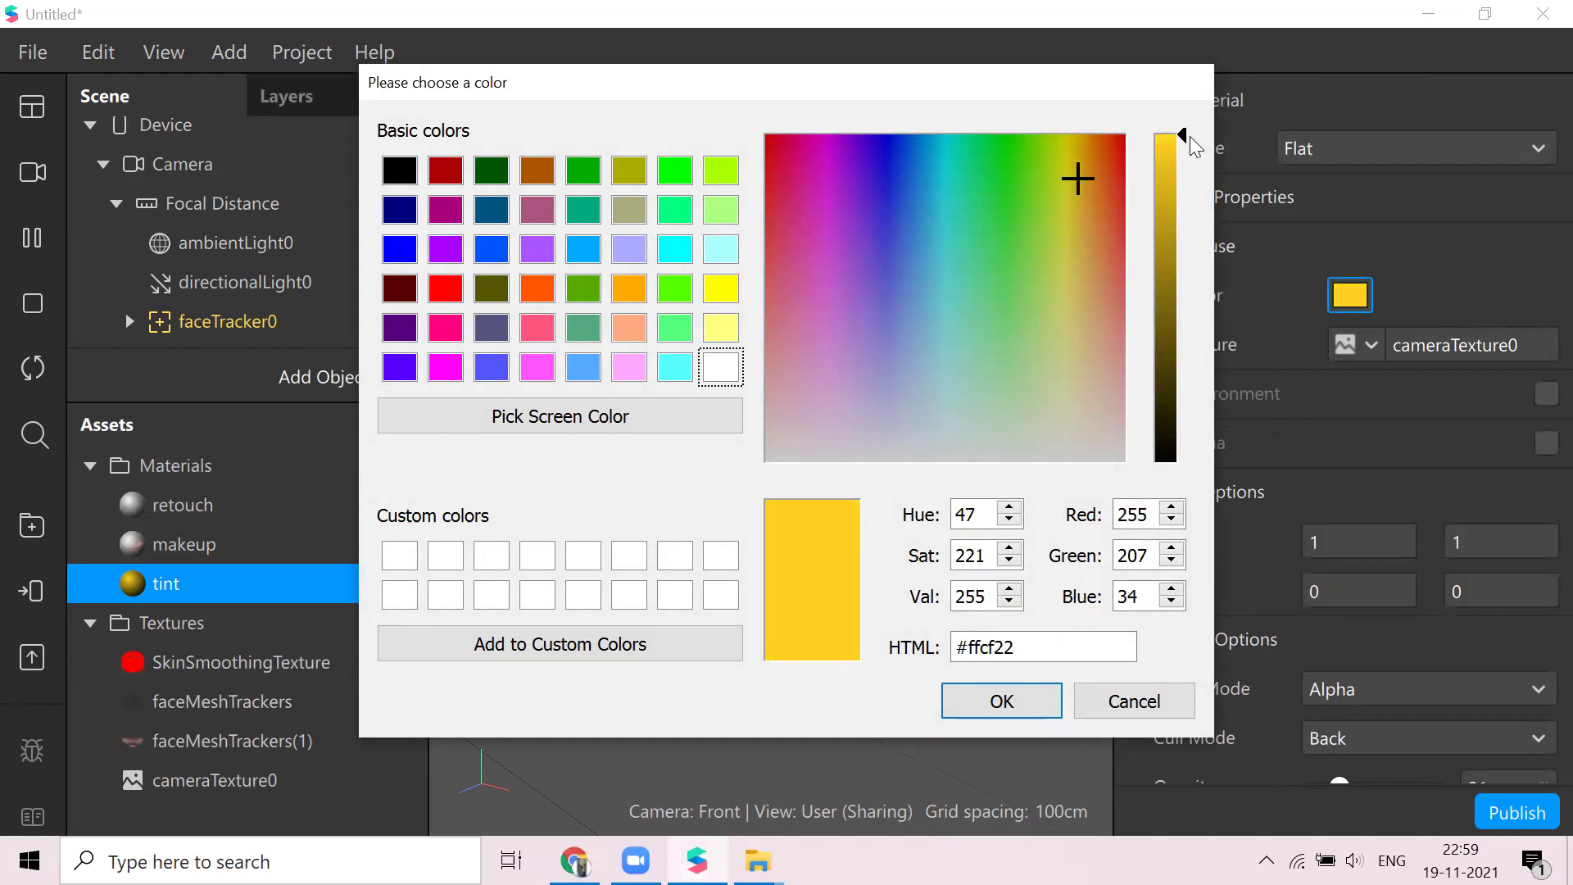
pyautogui.moveTo(1190, 146); pyautogui.dragTo(1190, 148)
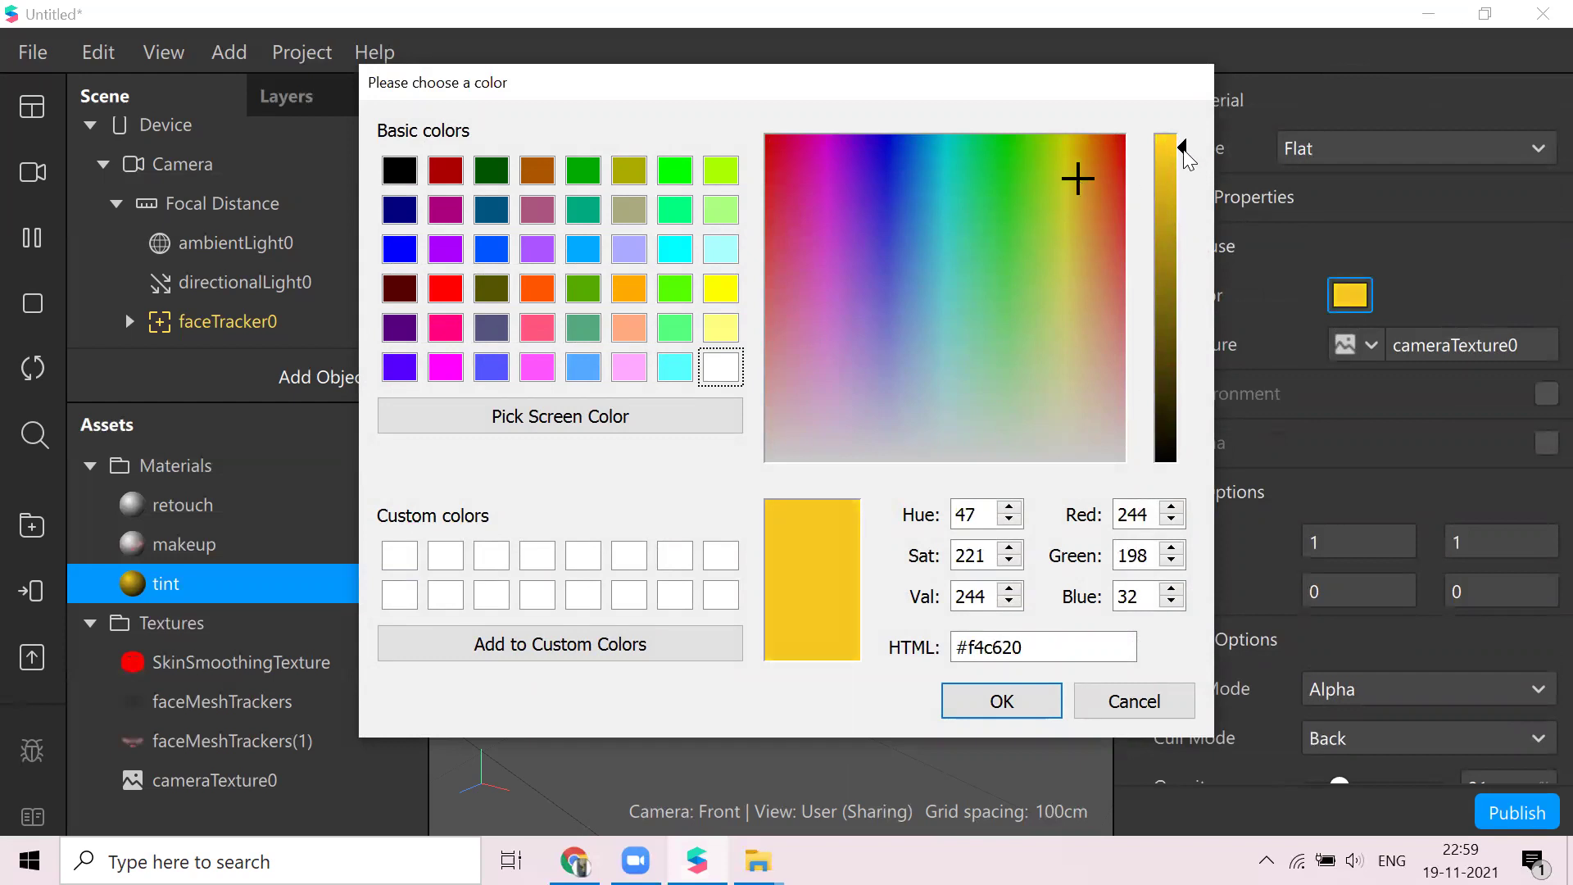
pyautogui.click(1016, 710)
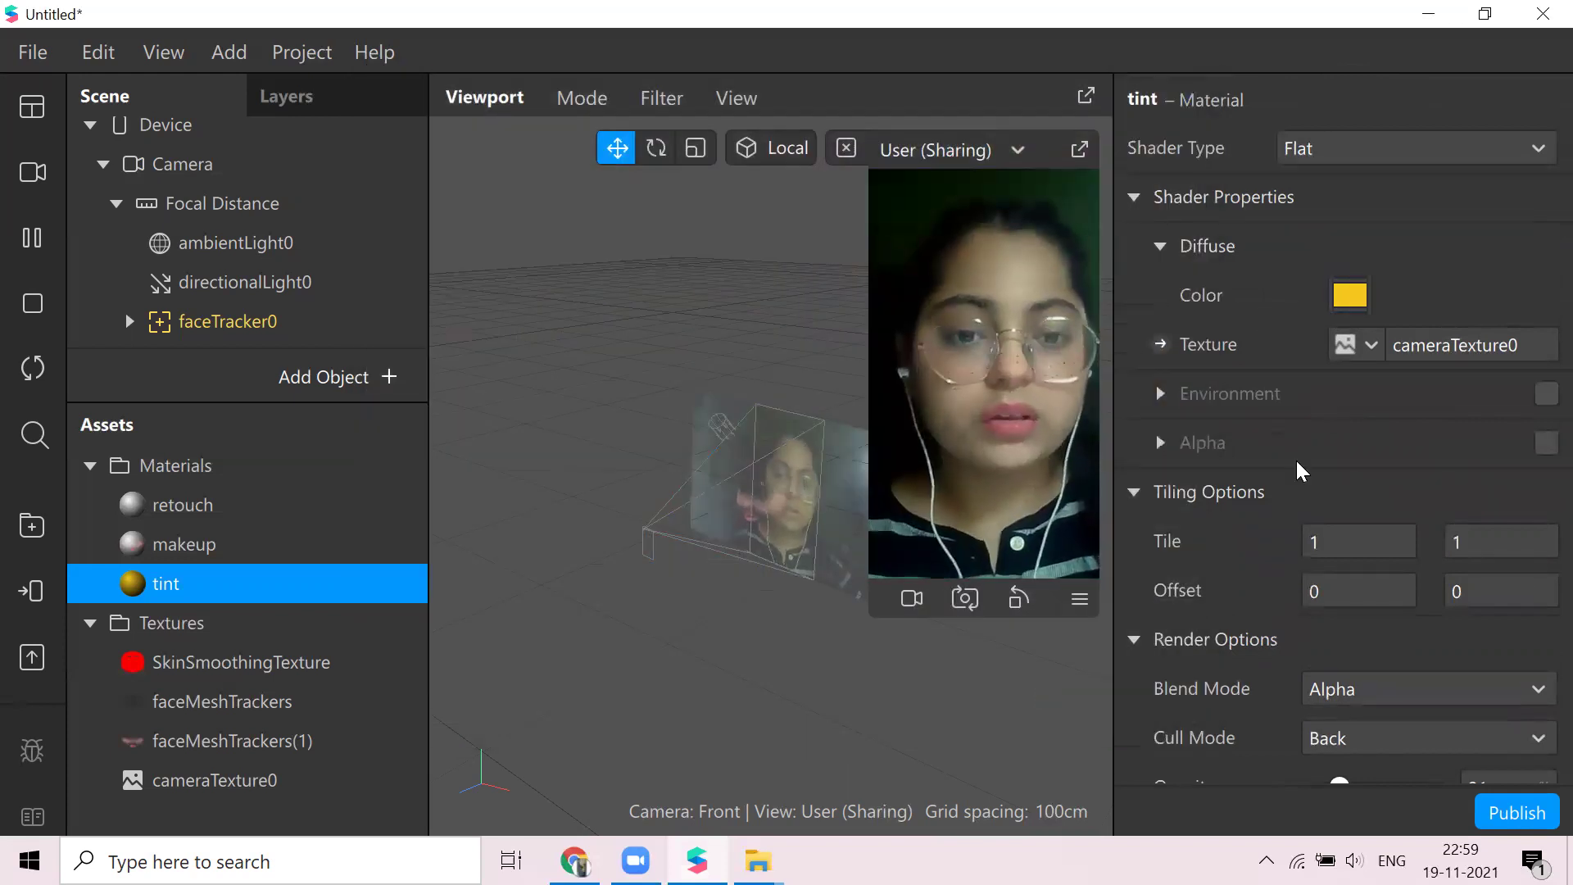
pyautogui.scroll(-5, 1275, 584)
pyautogui.moveTo(1339, 393)
pyautogui.mouseDown()
pyautogui.moveTo(1366, 396)
pyautogui.moveTo(1353, 402)
pyautogui.mouseUp()
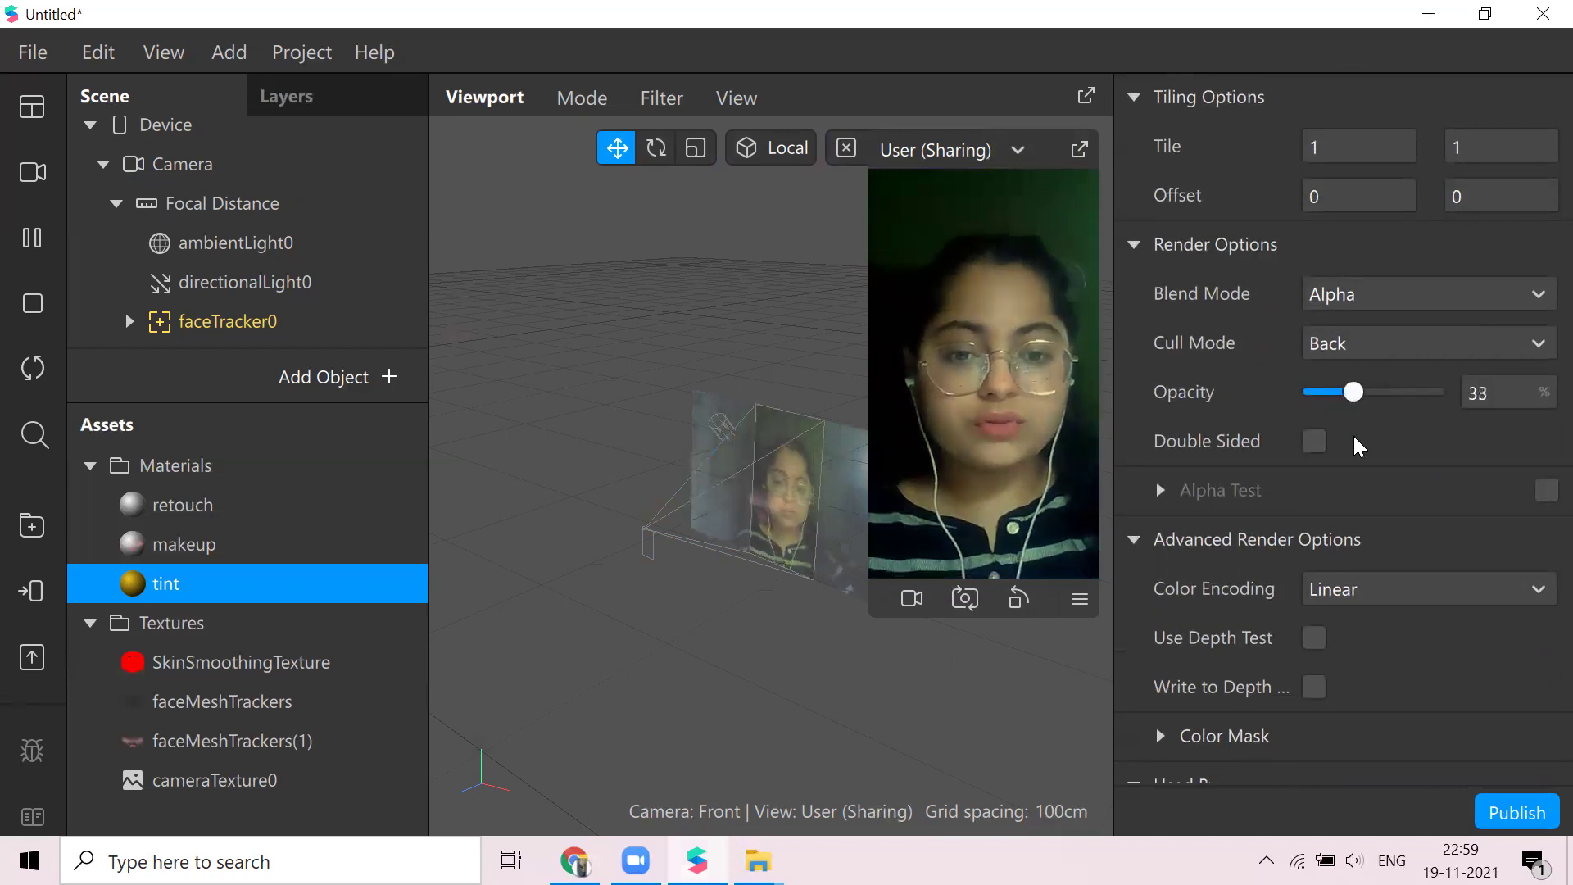